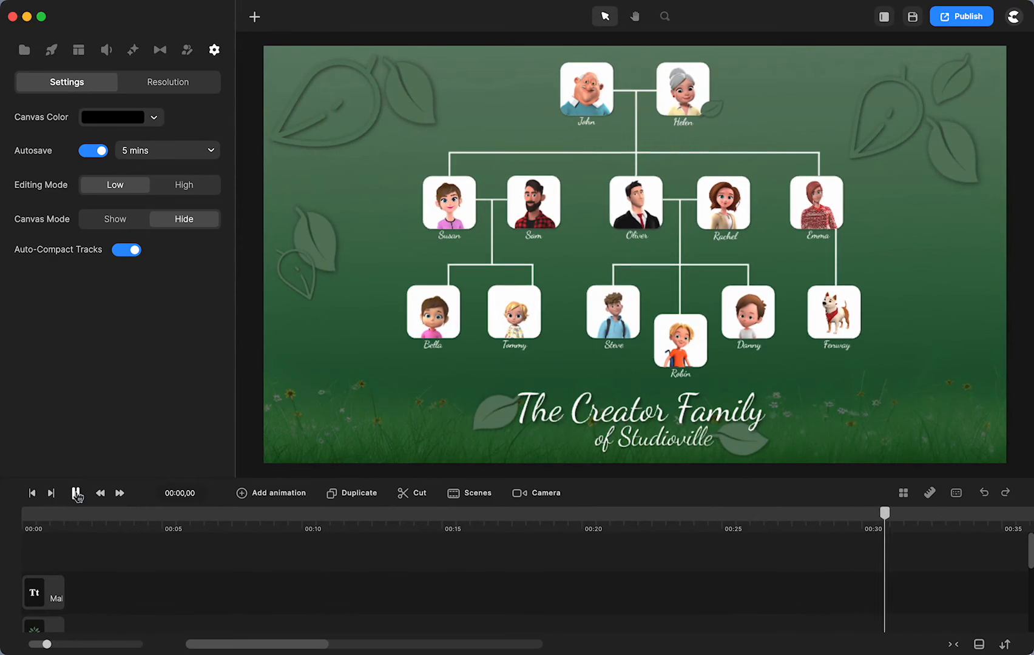
- Stop the preview and examine all tracks of the finished family tree project from its start in an enlarged timeline
left_click(75, 493)
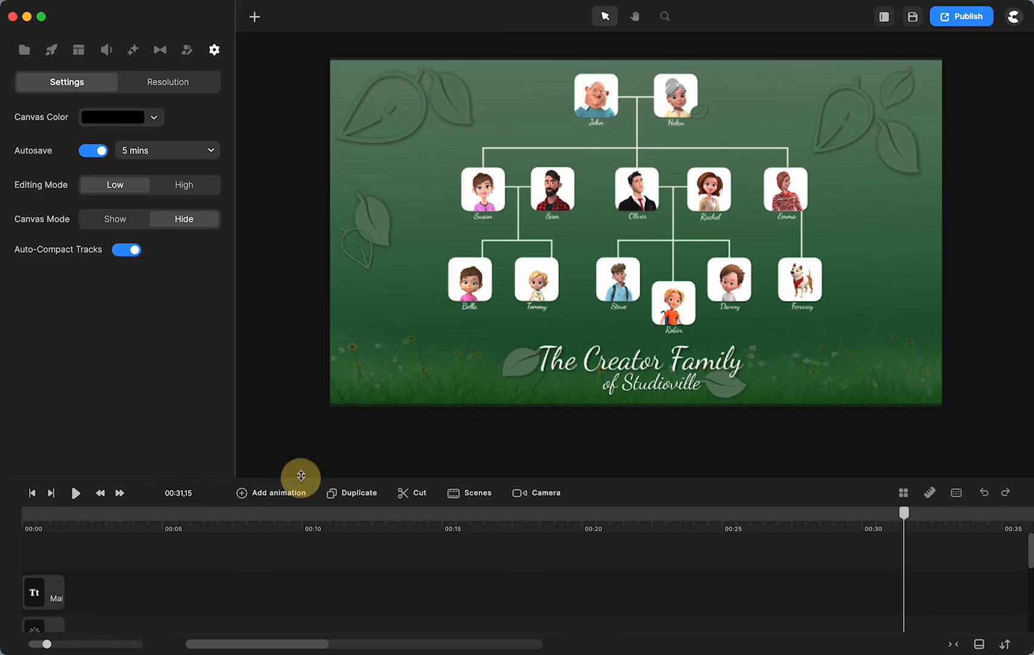
left_click_drag(301, 475, 292, 279)
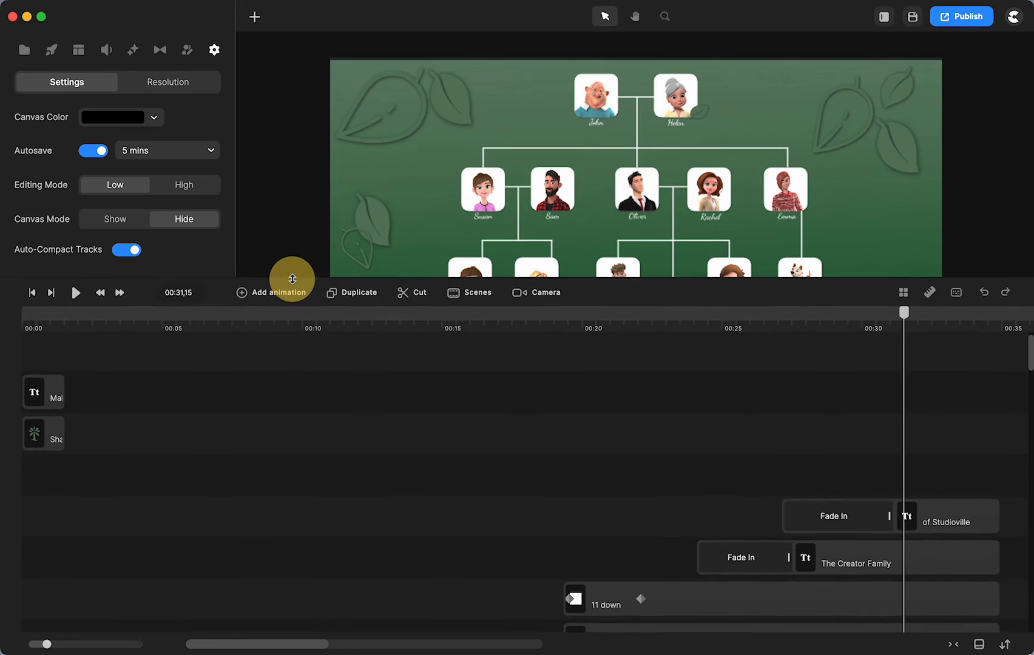
left_click(32, 293)
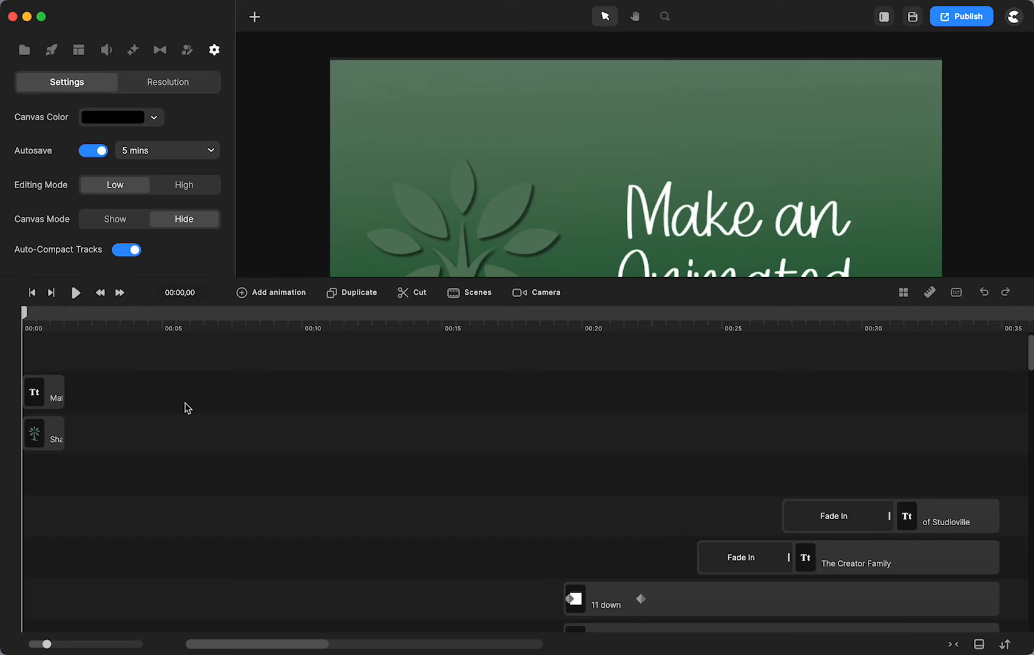
scroll(188, 408, "down", 7)
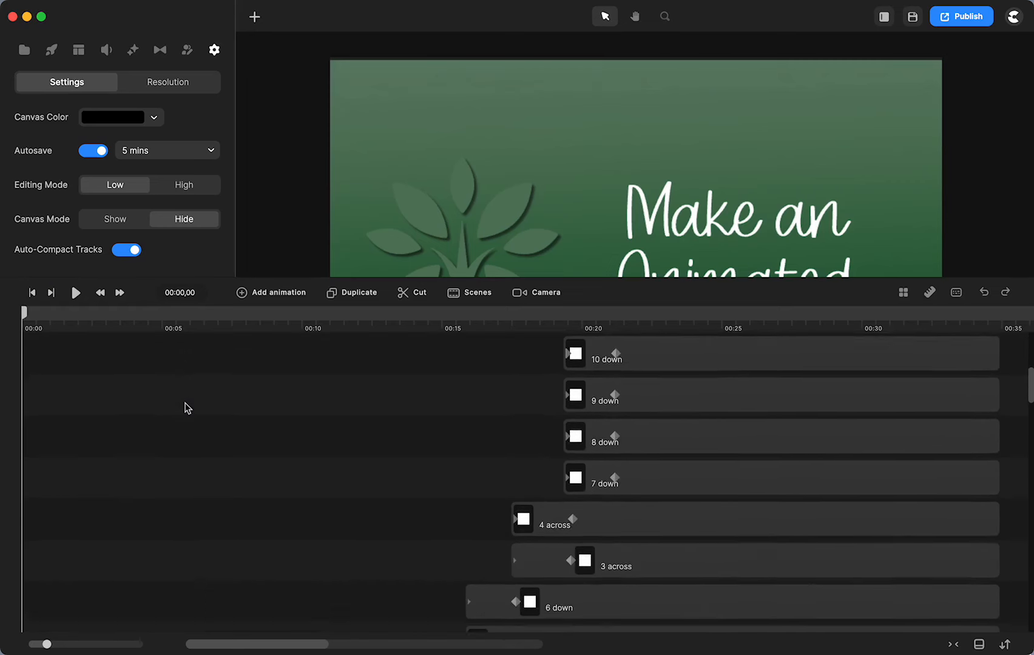
scroll(188, 408, "down", 10)
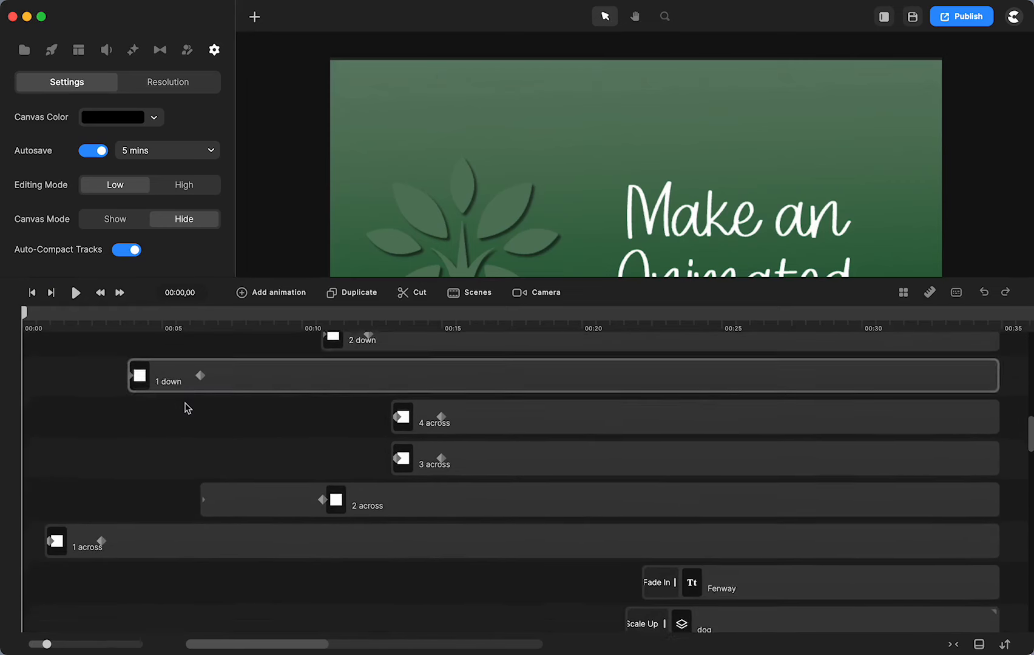
scroll(188, 407, "down", 8)
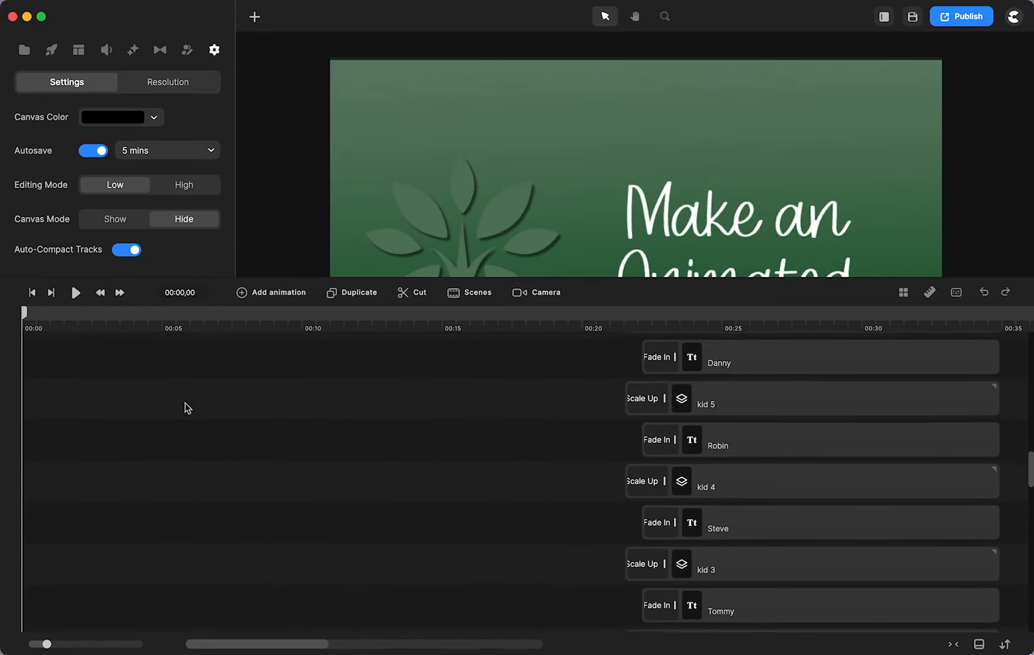
scroll(188, 408, "down", 10)
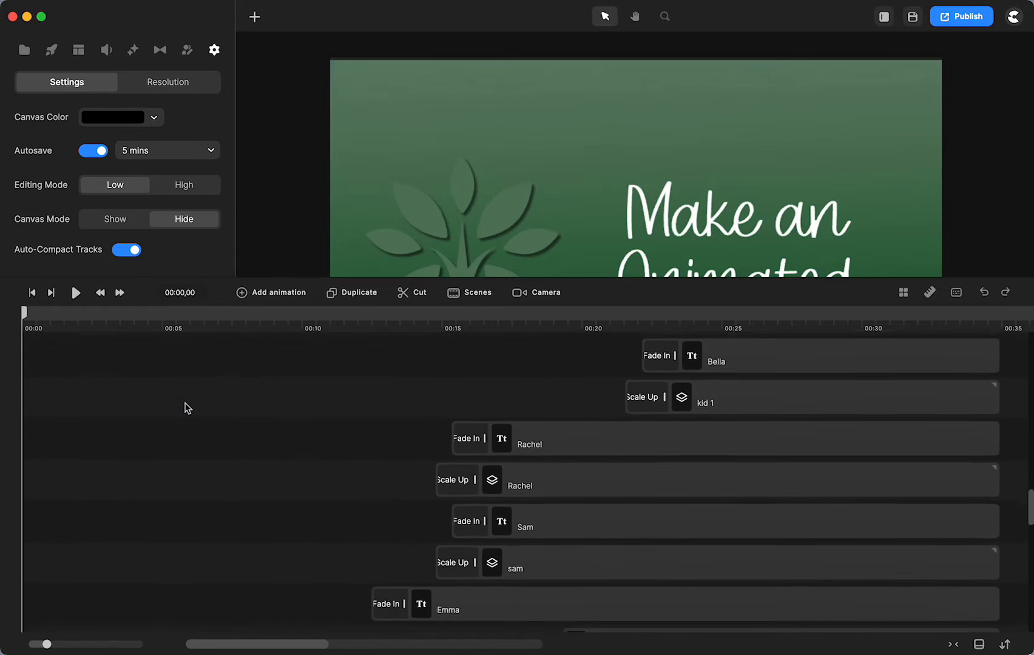
scroll(187, 407, "down", 10)
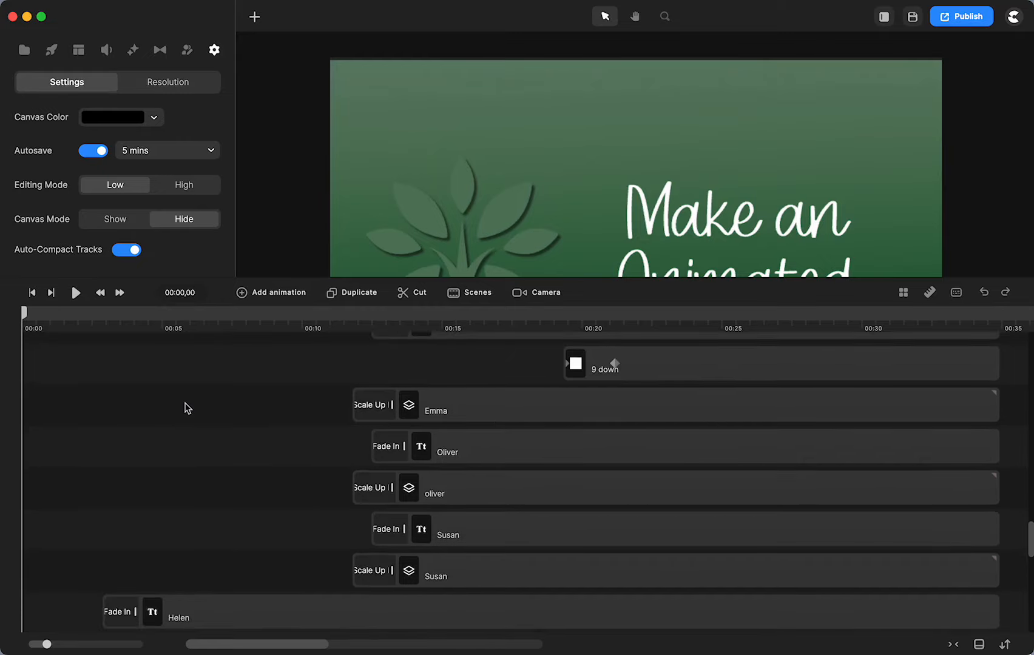
scroll(188, 408, "down", 10)
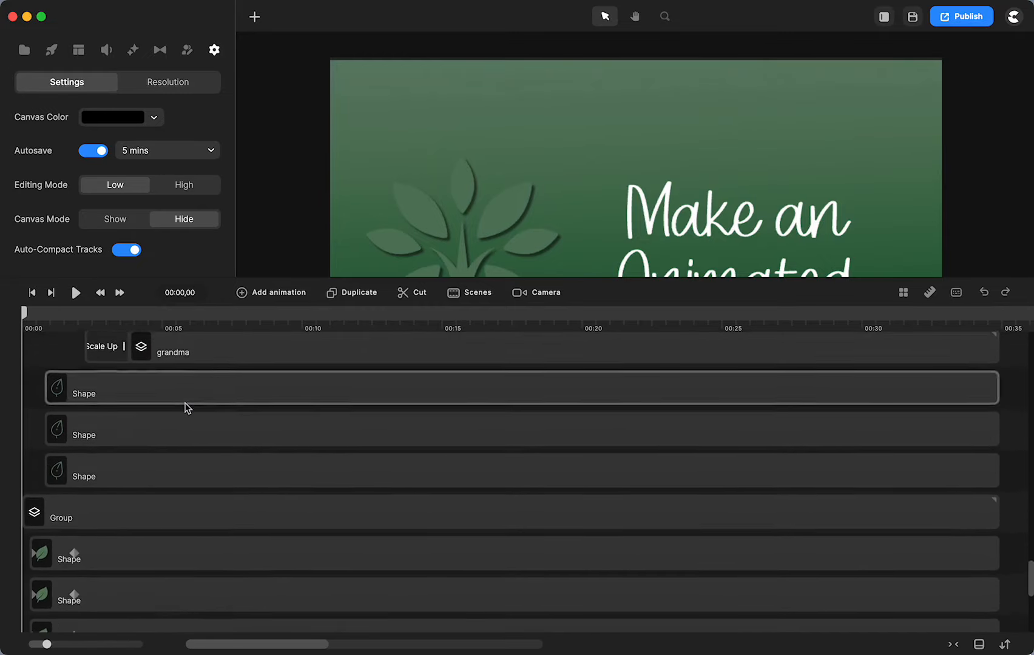
scroll(188, 408, "down", 8)
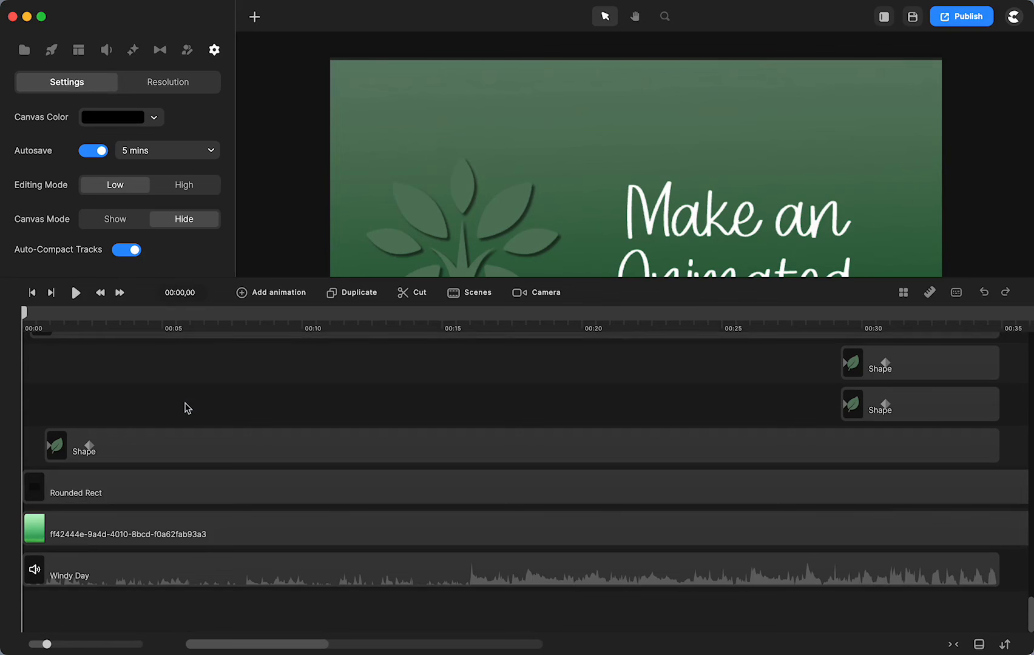
scroll(187, 408, "up", 20)
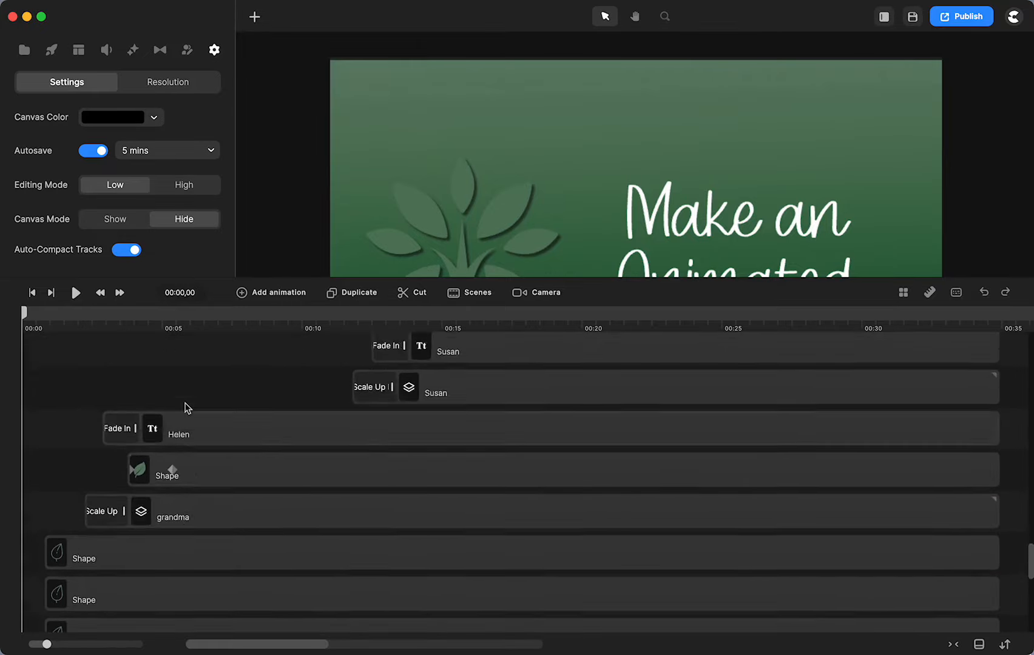
scroll(187, 408, "up", 15)
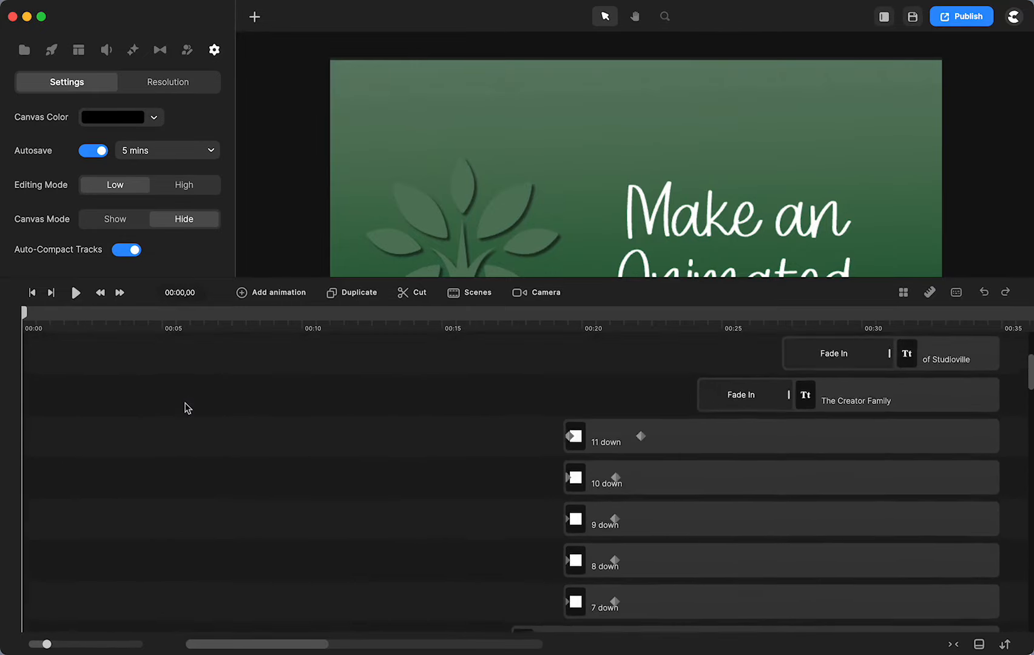
scroll(188, 408, "up", 5)
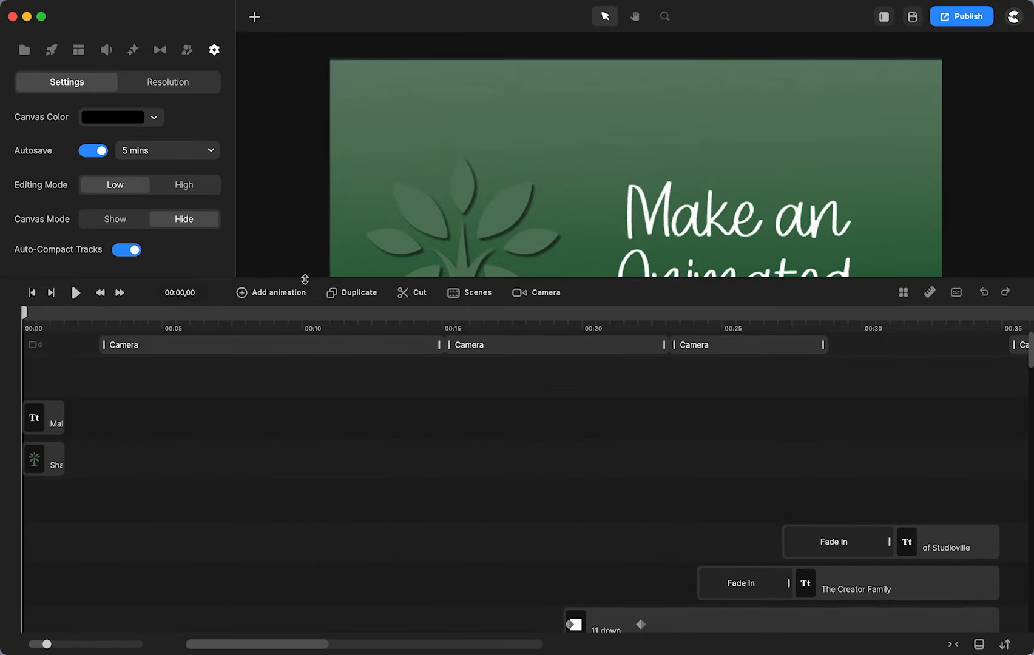
left_click_drag(305, 285, 276, 459)
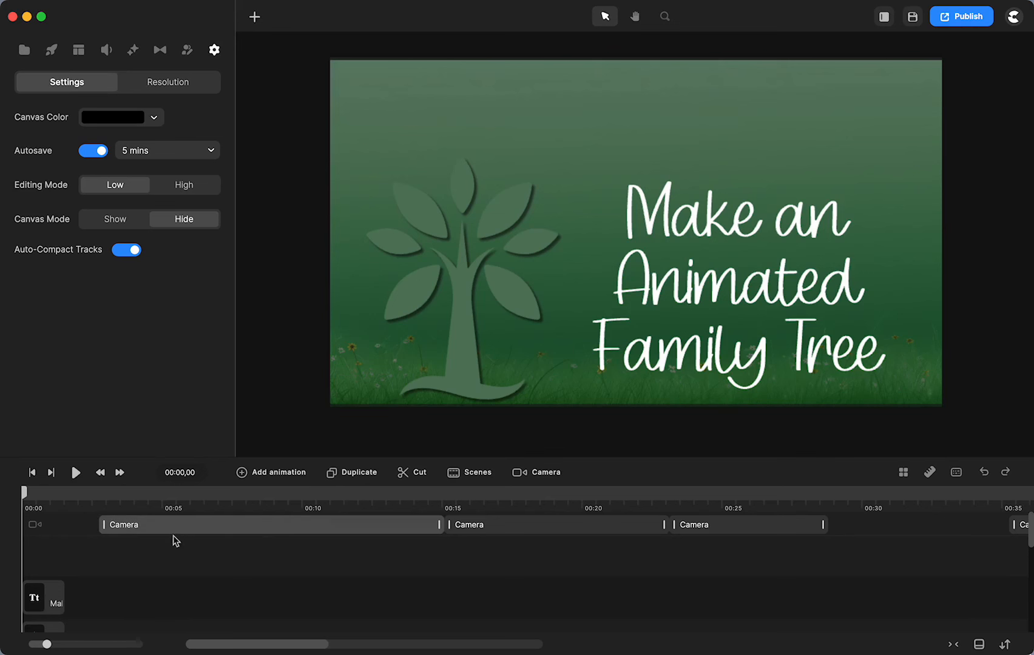
- Play the family tree animation from 00:01,09 to about 00:14,21 to review the first camera move
left_click_drag(28, 496, 64, 482)
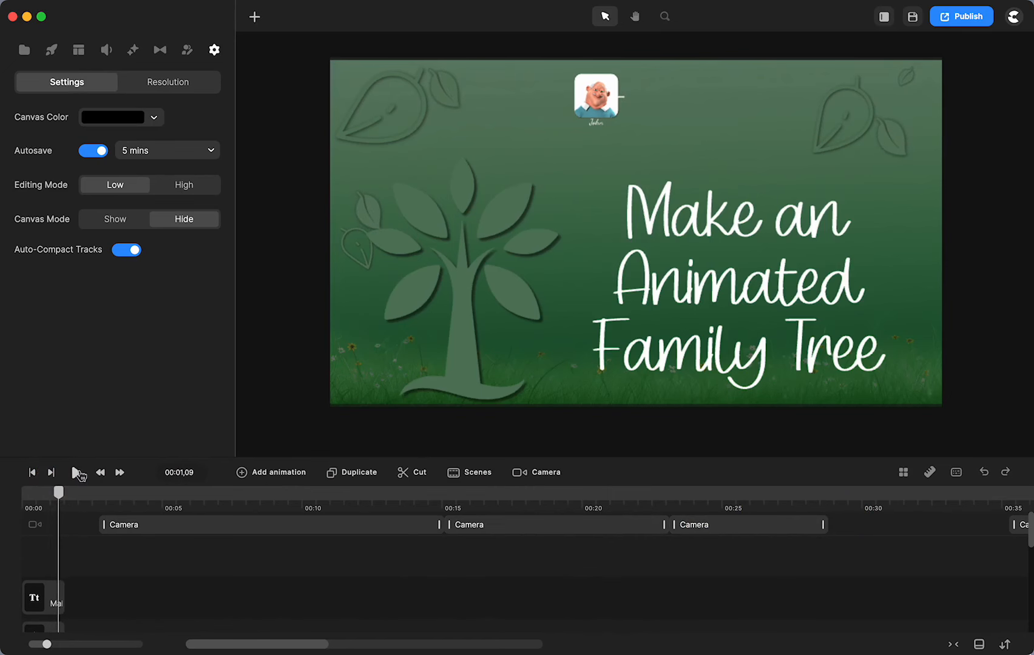
left_click(77, 473)
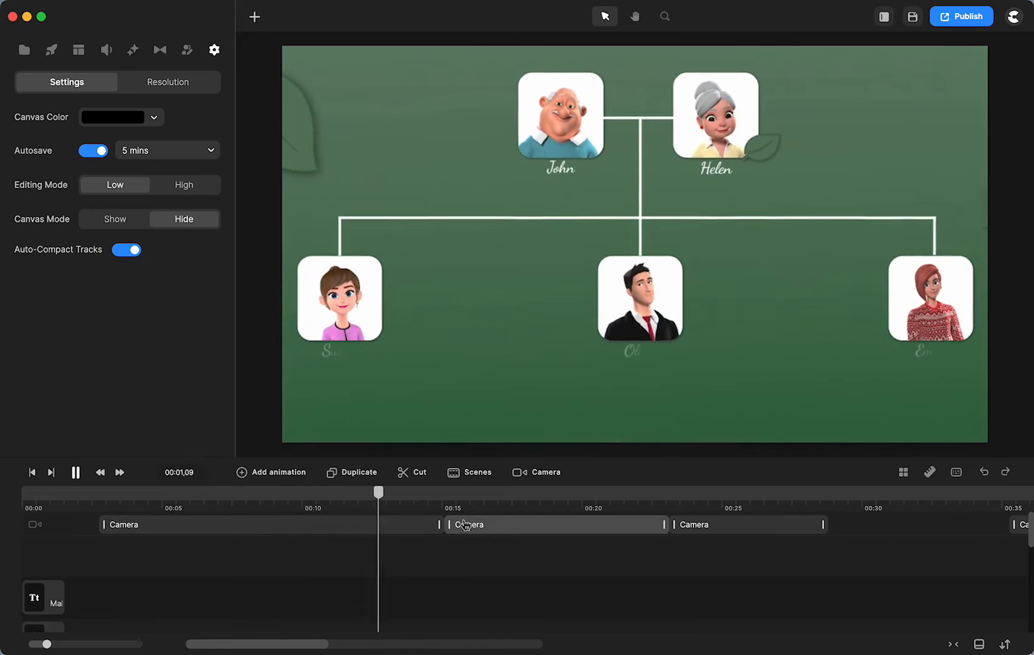
left_click(76, 473)
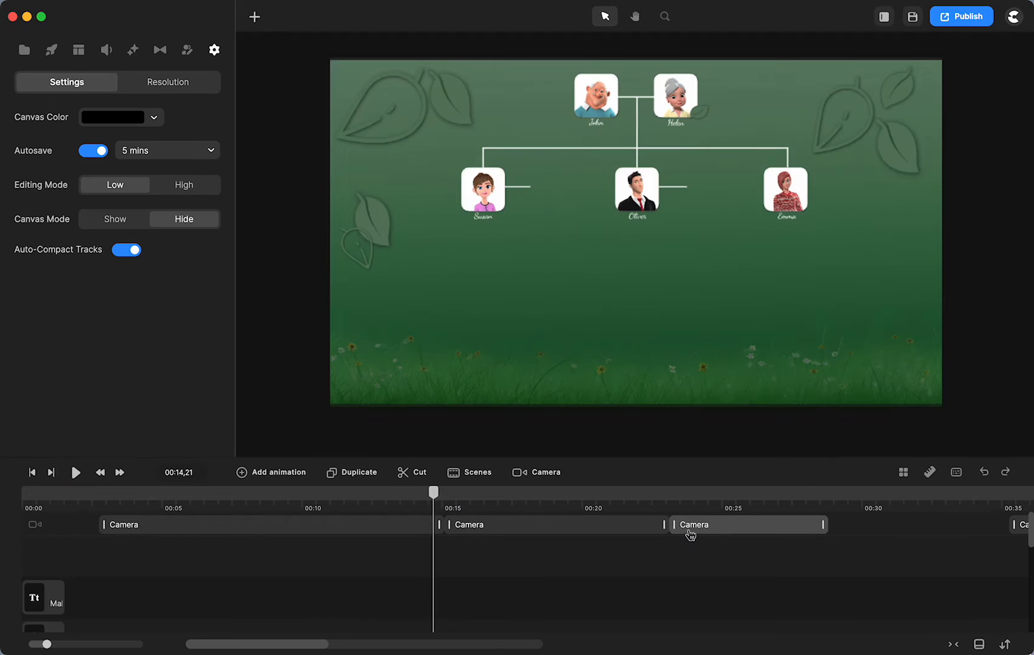
- Move the playhead to 00:44,23, where the grandfather's portrait and name clips begin in the second family tree section
scroll(508, 556, "right", 10)
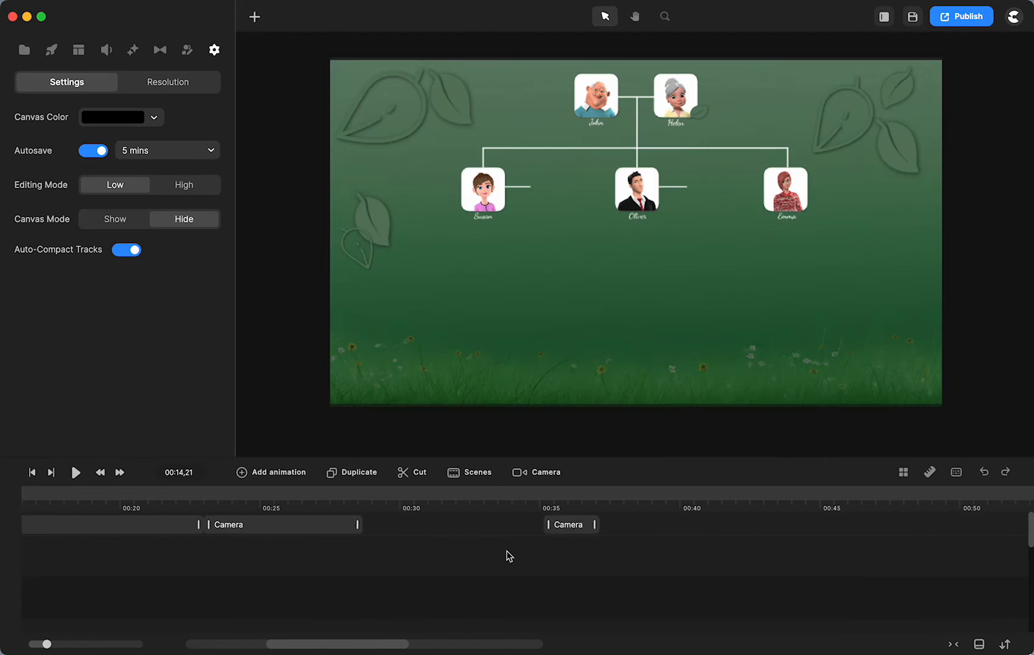
left_click(420, 504)
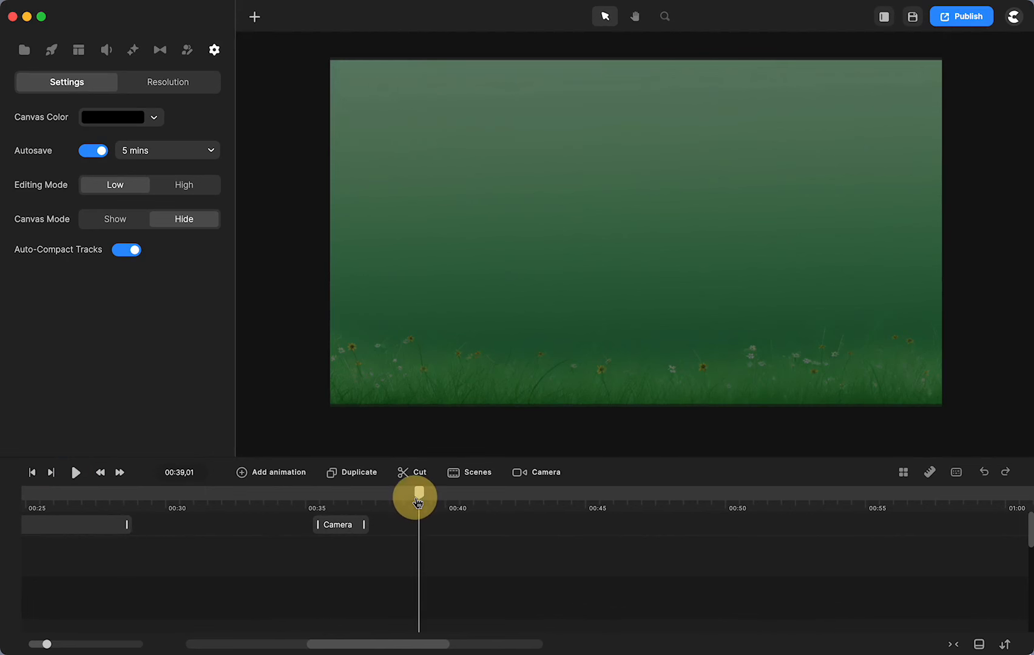
scroll(441, 554, "down", 5)
scroll(441, 554, "up", 2)
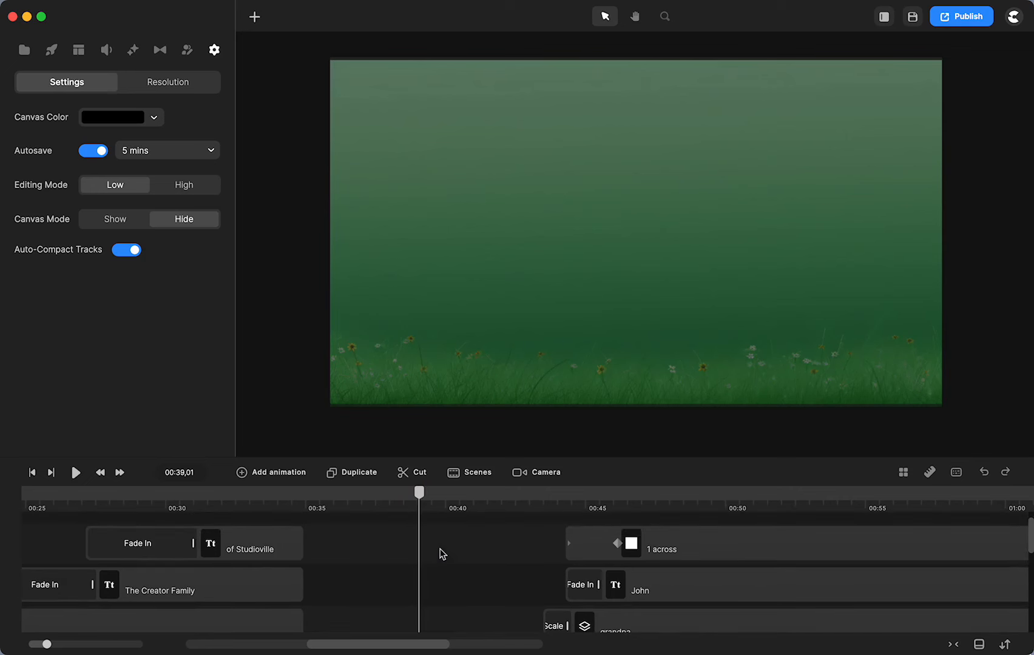
left_click_drag(442, 499, 578, 501)
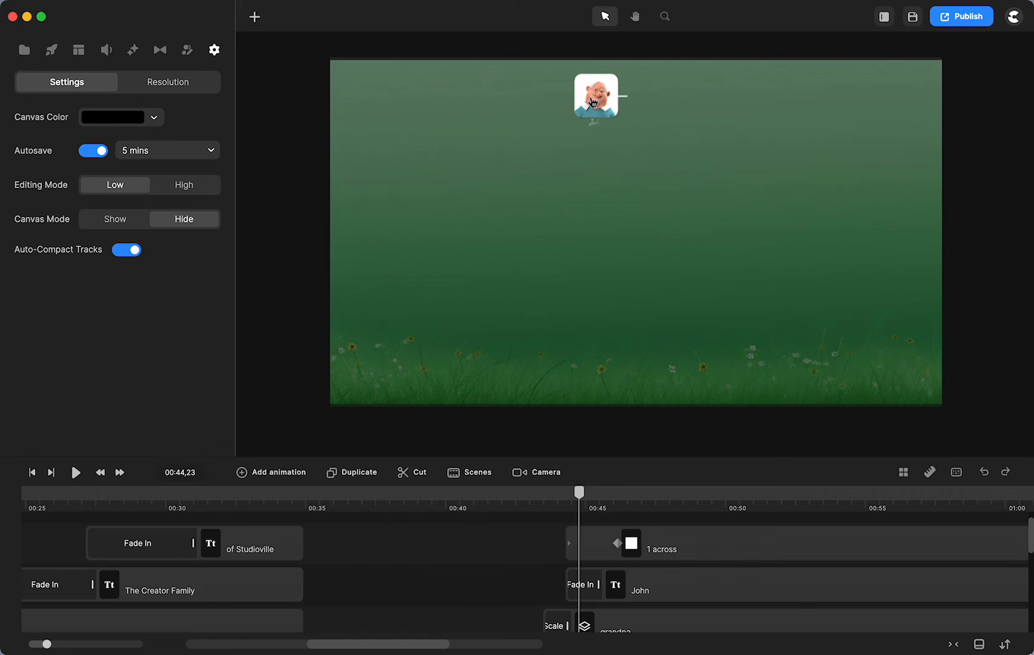
- Add a square scaled to about 12% and place it beside the grandfather's portrait
left_click(255, 18)
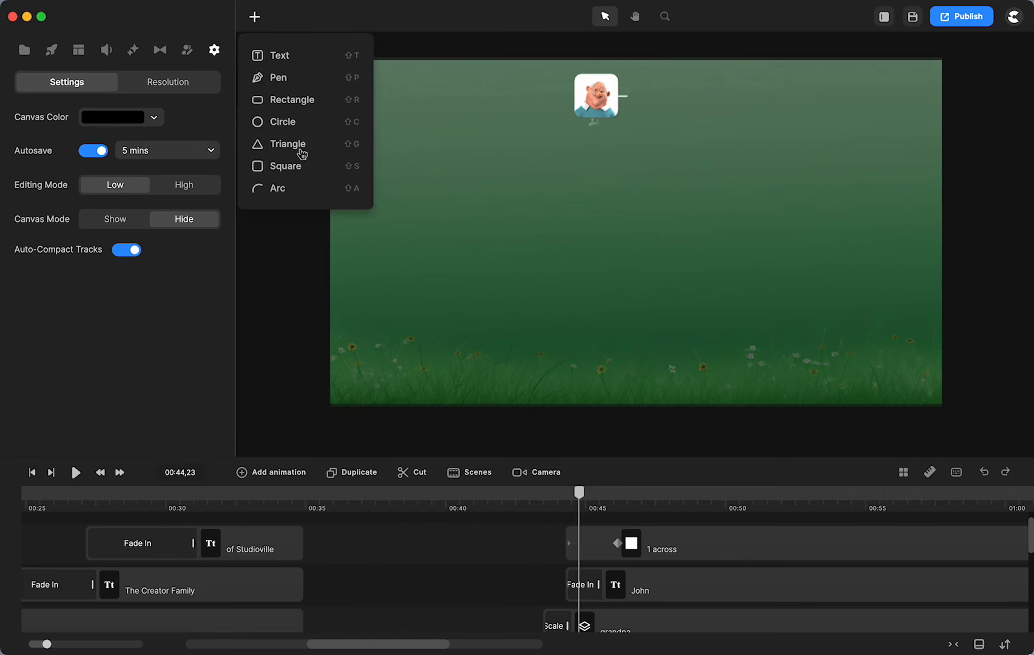
left_click(291, 168)
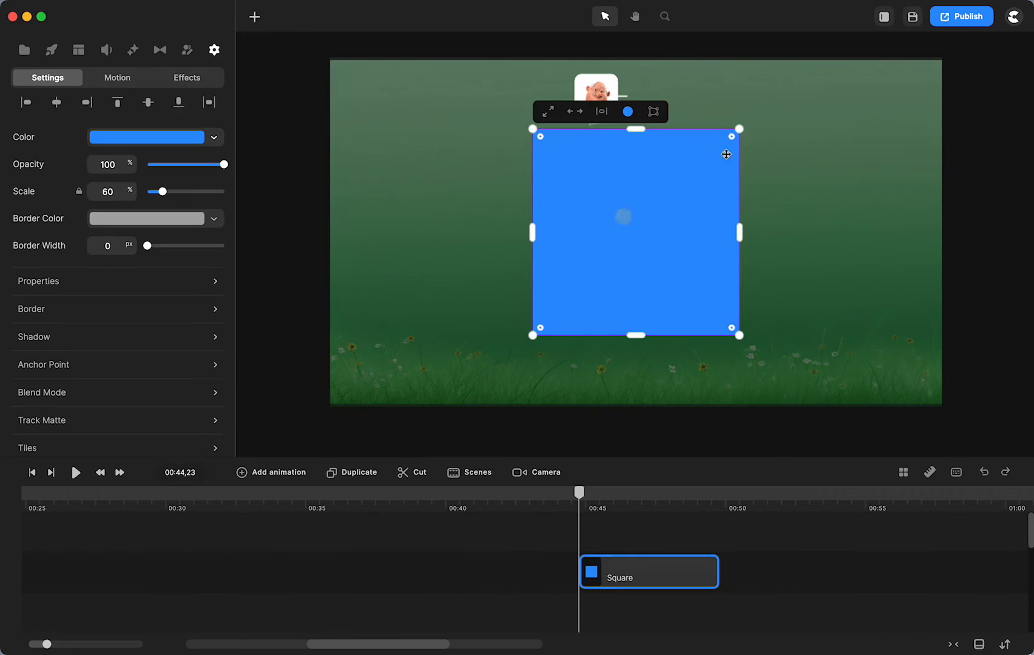
left_click_drag(741, 129, 539, 97)
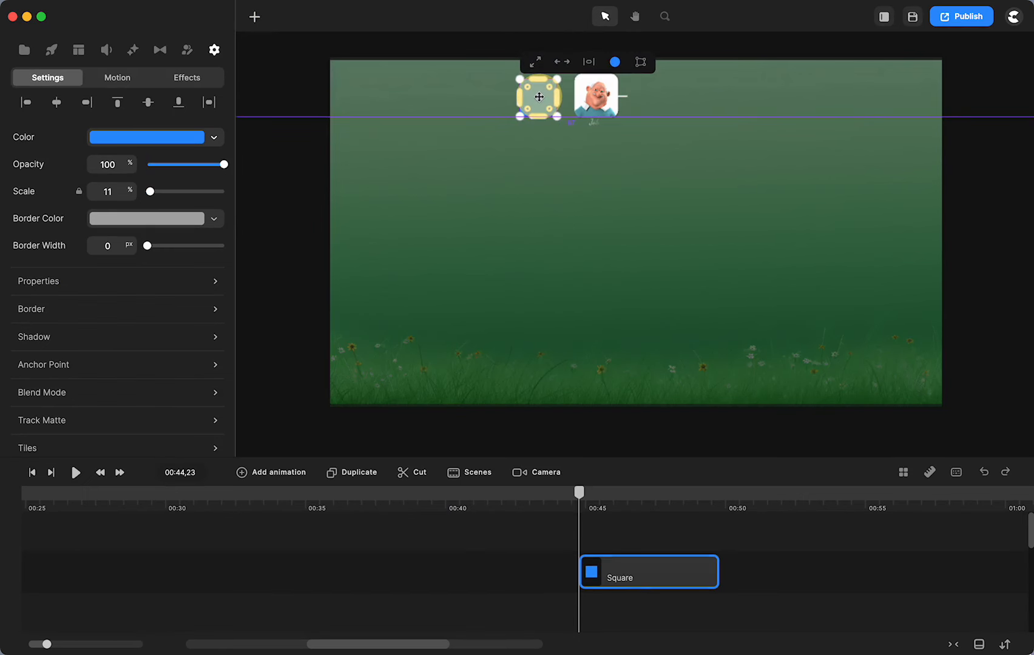
scroll(539, 97, "up", 5)
left_click(621, 215)
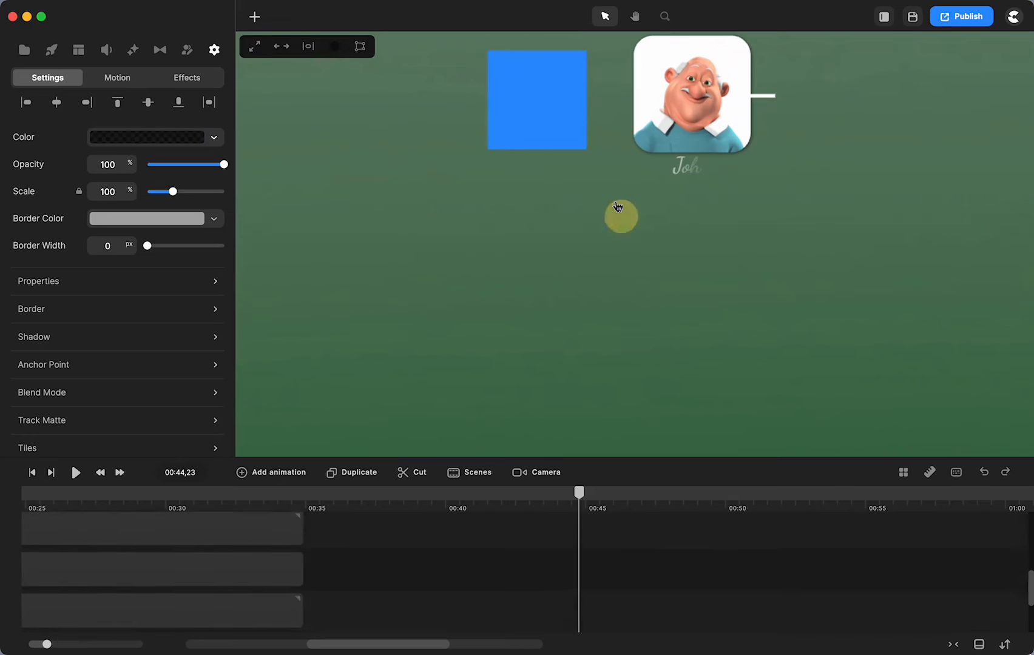
left_click(563, 122)
left_click_drag(588, 154, 603, 165)
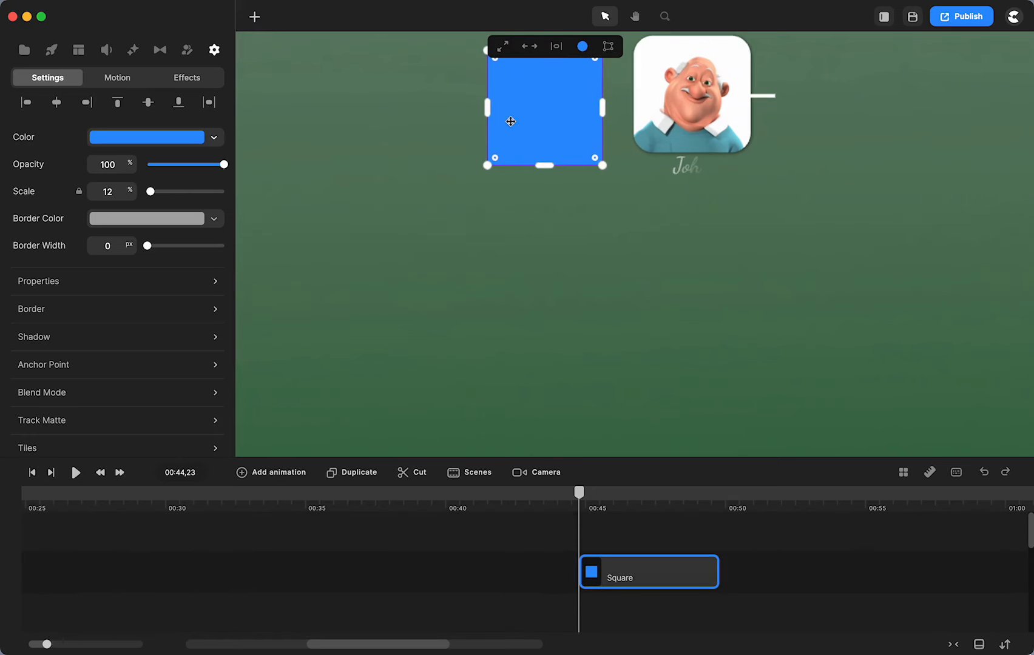
left_click(432, 133)
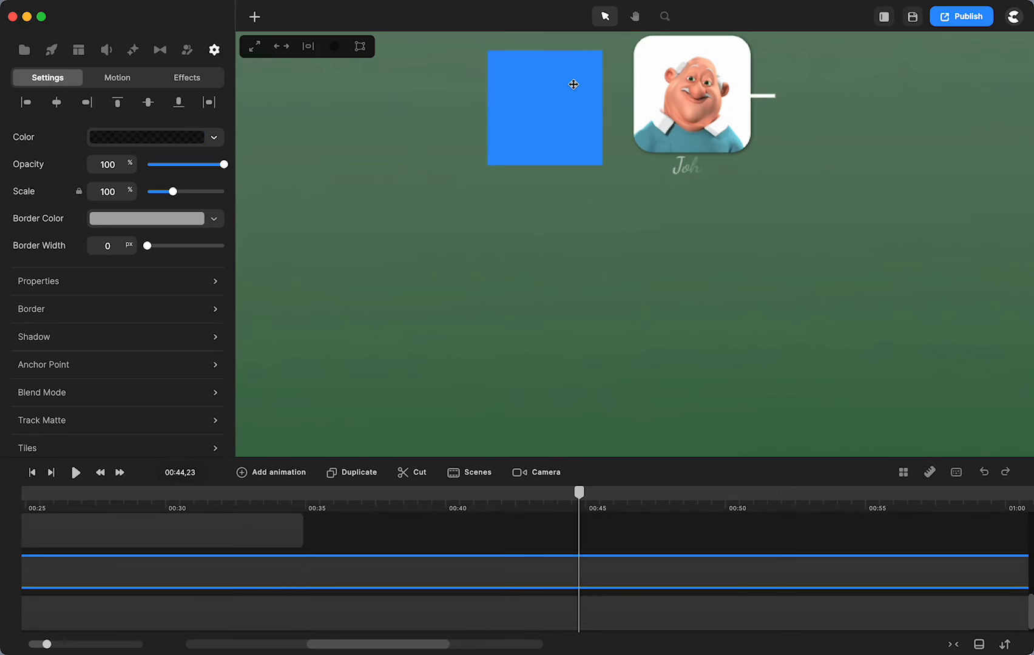
left_click(573, 84)
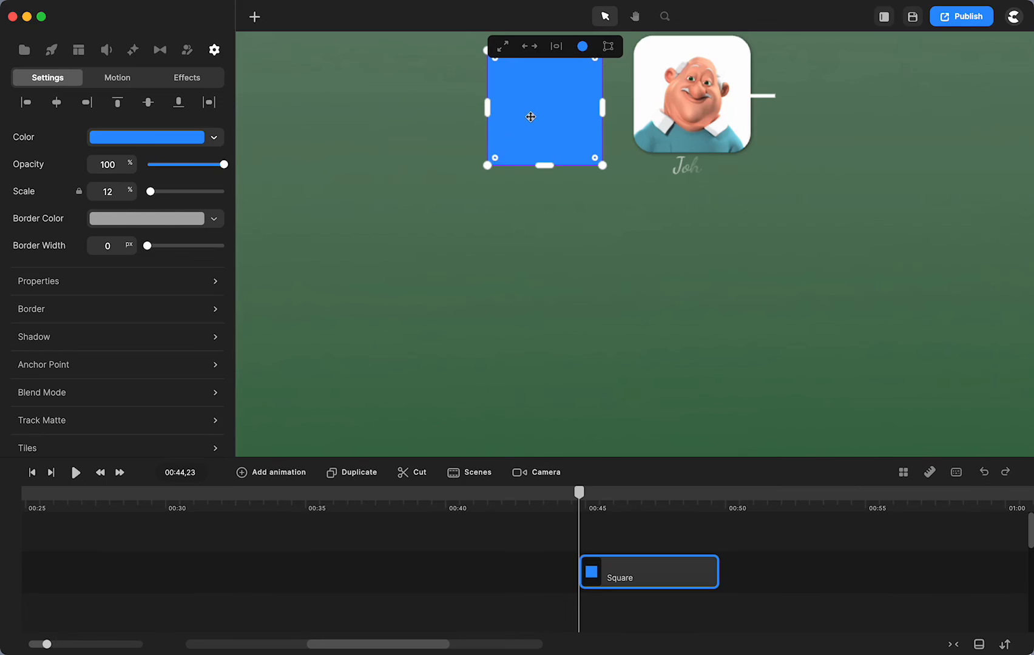
- Lock the transparent full-canvas shape layer that lies above the background media in the timeline
scroll(464, 233, "up", 2)
left_click(458, 181)
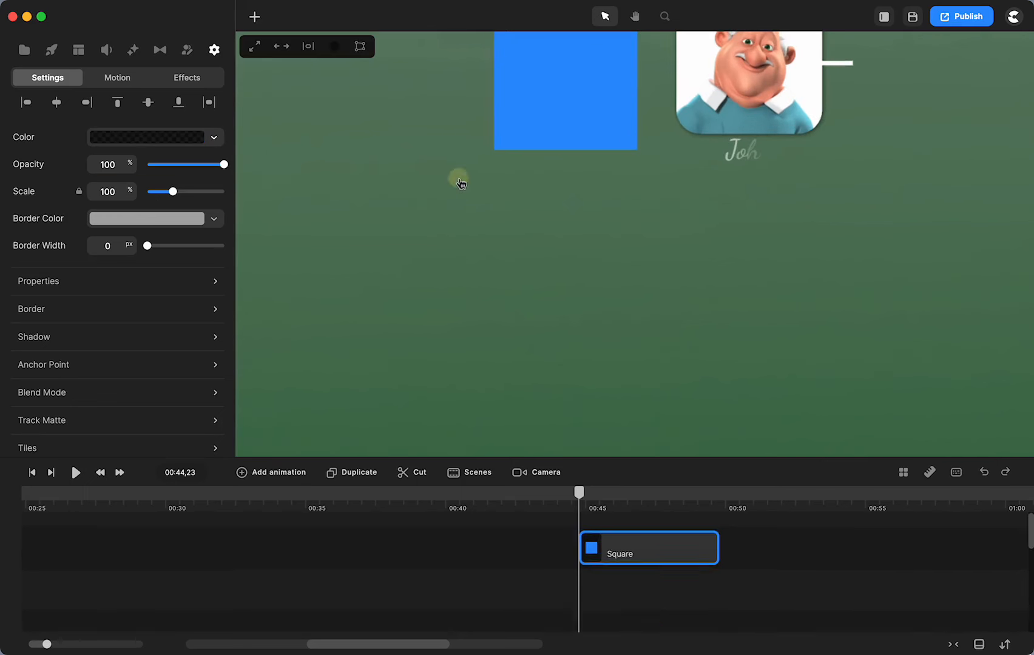
key("h")
left_click_drag(449, 107, 451, 207)
key("v")
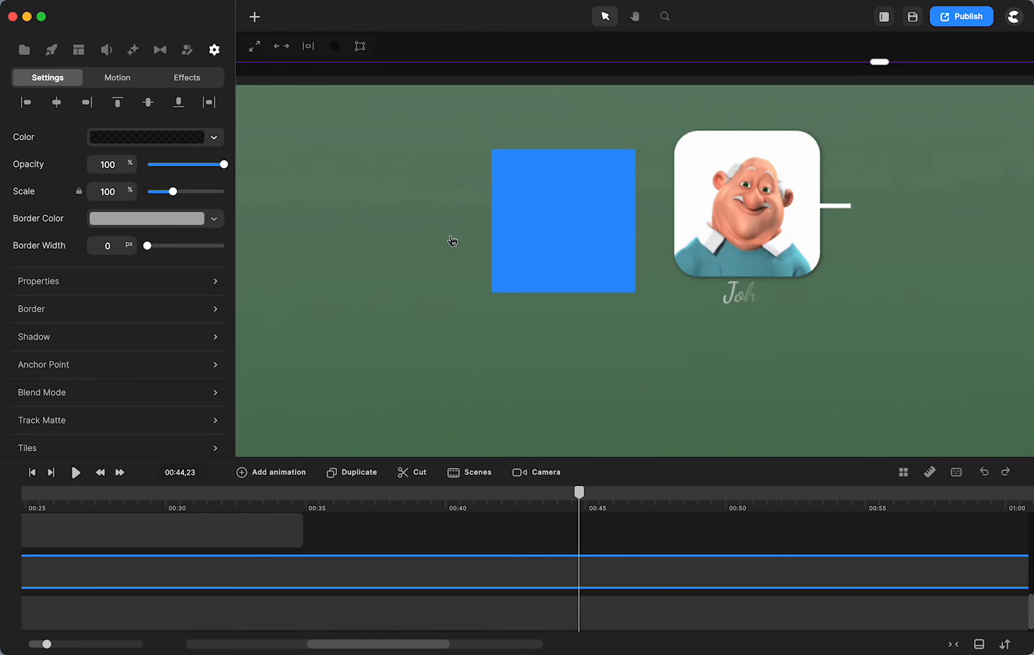
left_click(498, 532)
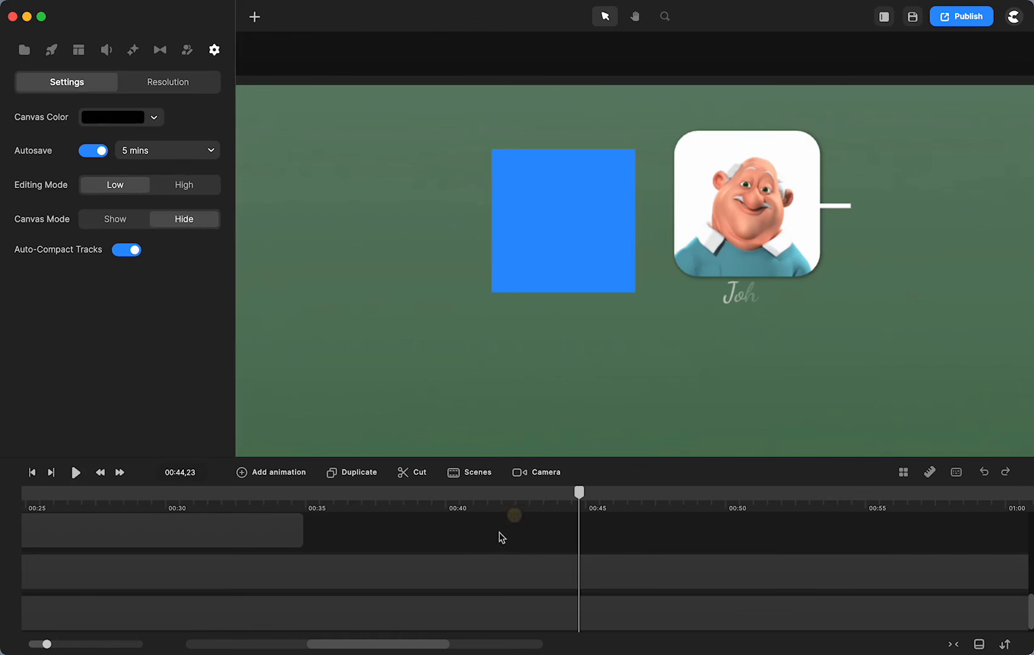
scroll(482, 533, "right", 4)
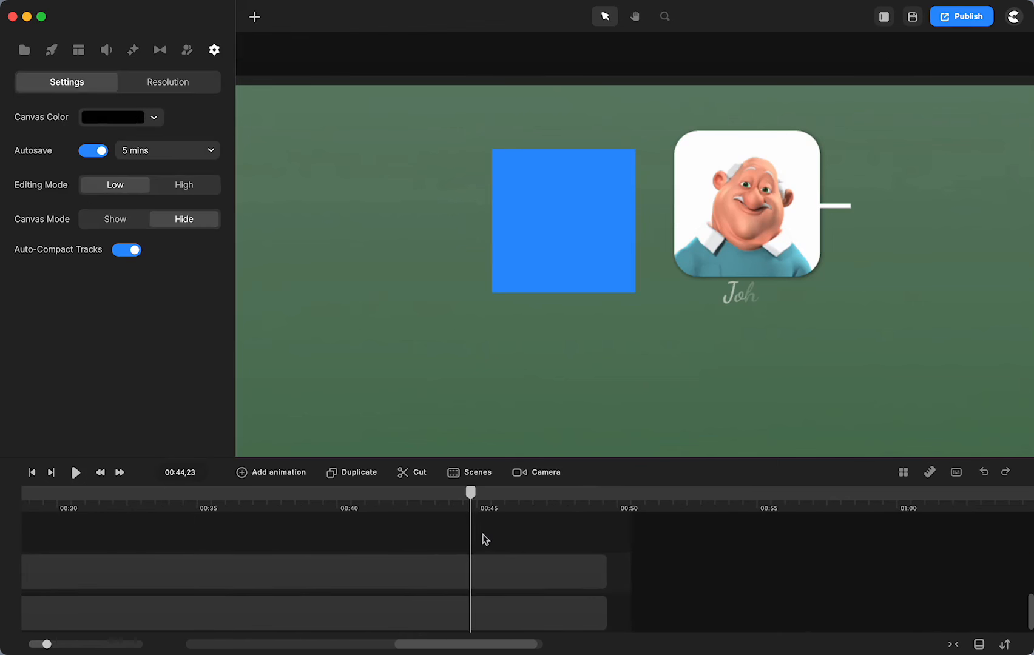
left_click(537, 252)
left_click(430, 529)
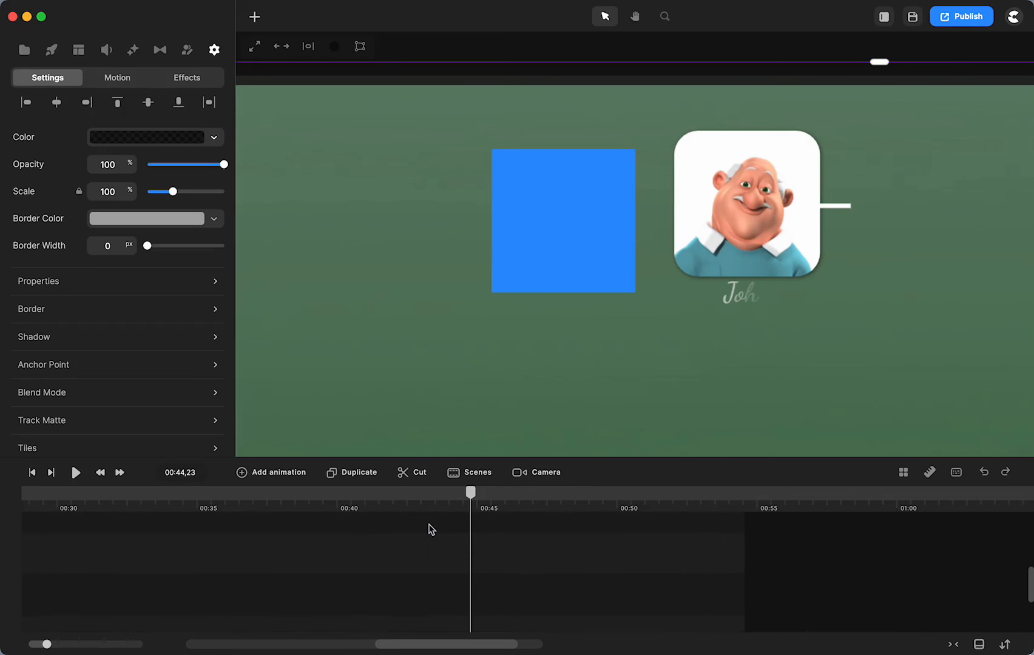
left_click(427, 528)
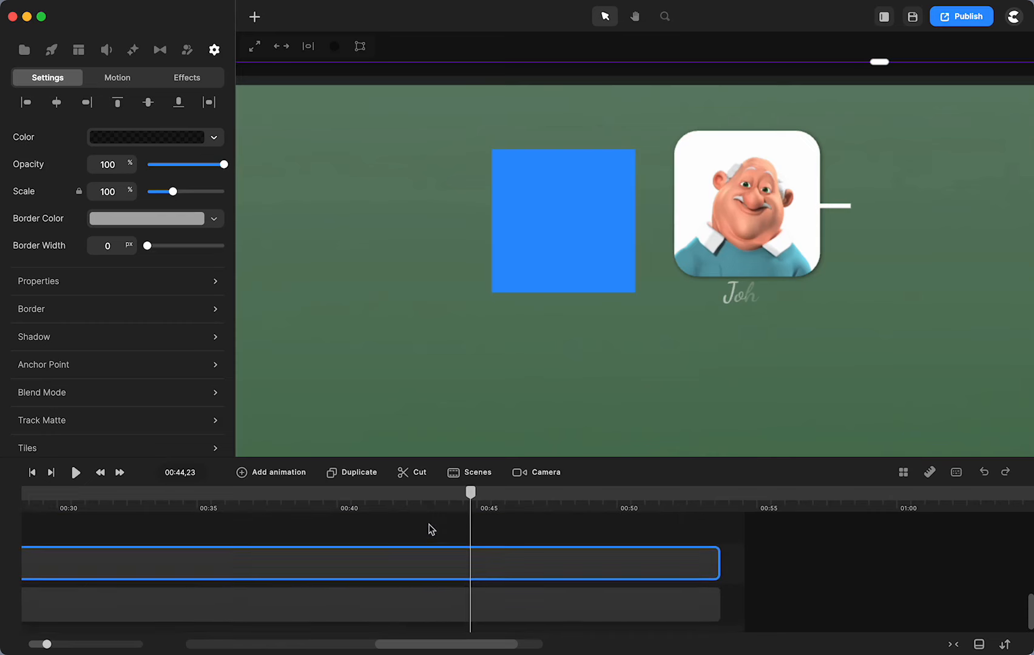
right_click(422, 561)
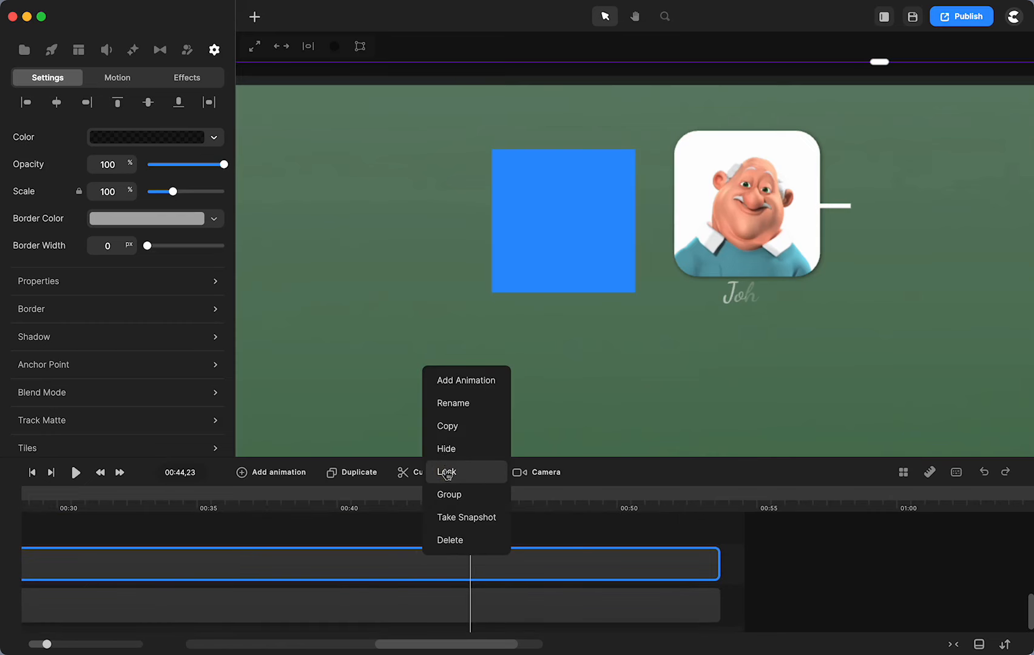
left_click(445, 471)
- Lock the background media layer on the lowest track as well
left_click(438, 602)
right_click(438, 602)
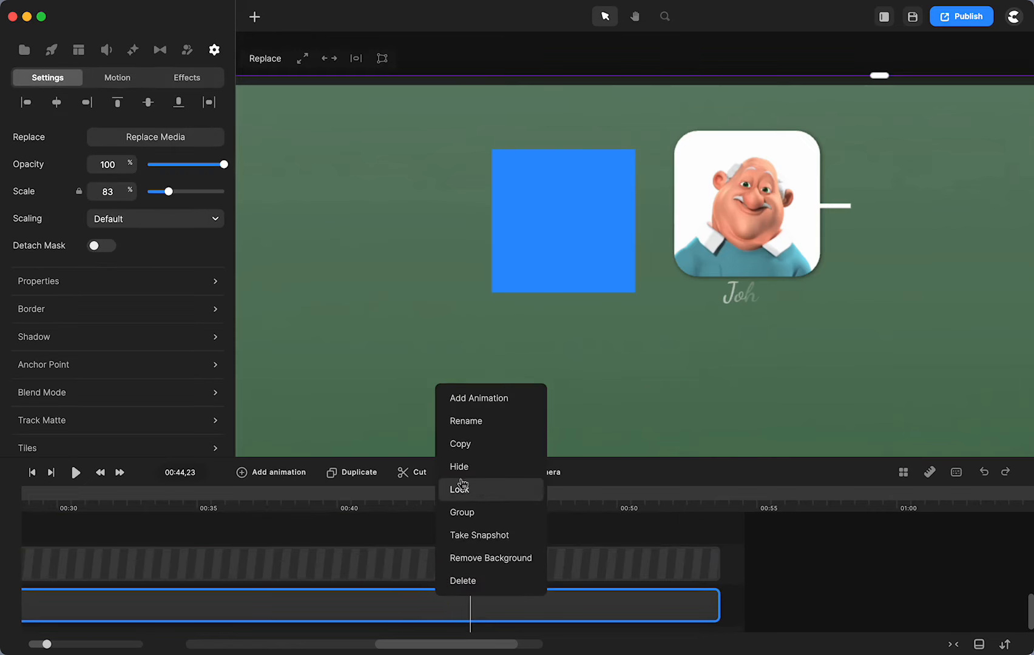
left_click(460, 490)
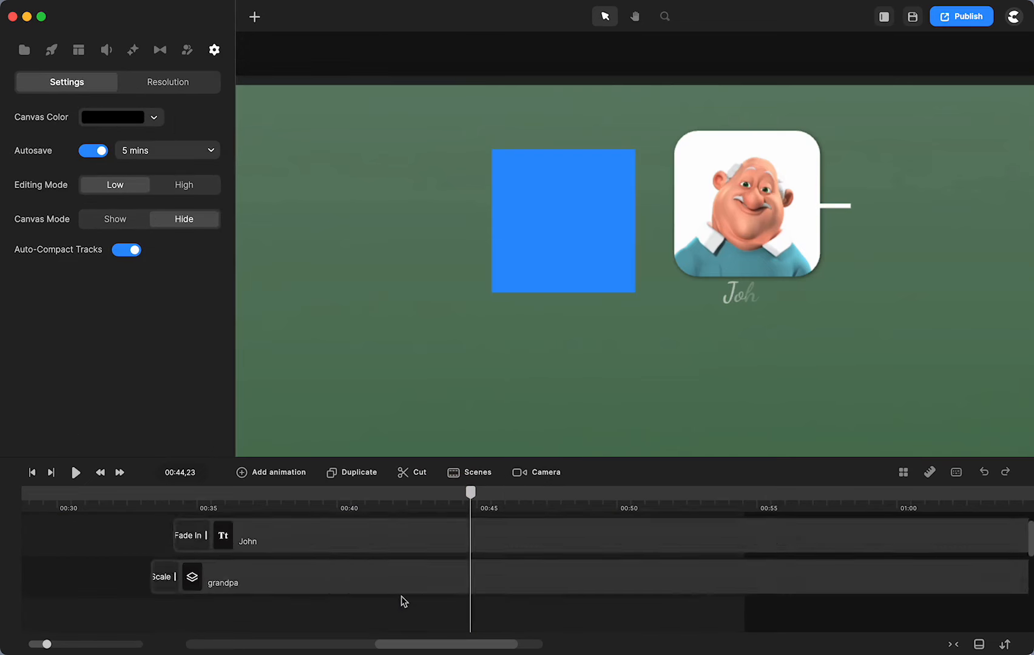
- Scrub to 00:48,07 with the square's clip selected, and play the animation from 00:29,01 to about 00:32,26 to review the family tree
left_click(257, 501)
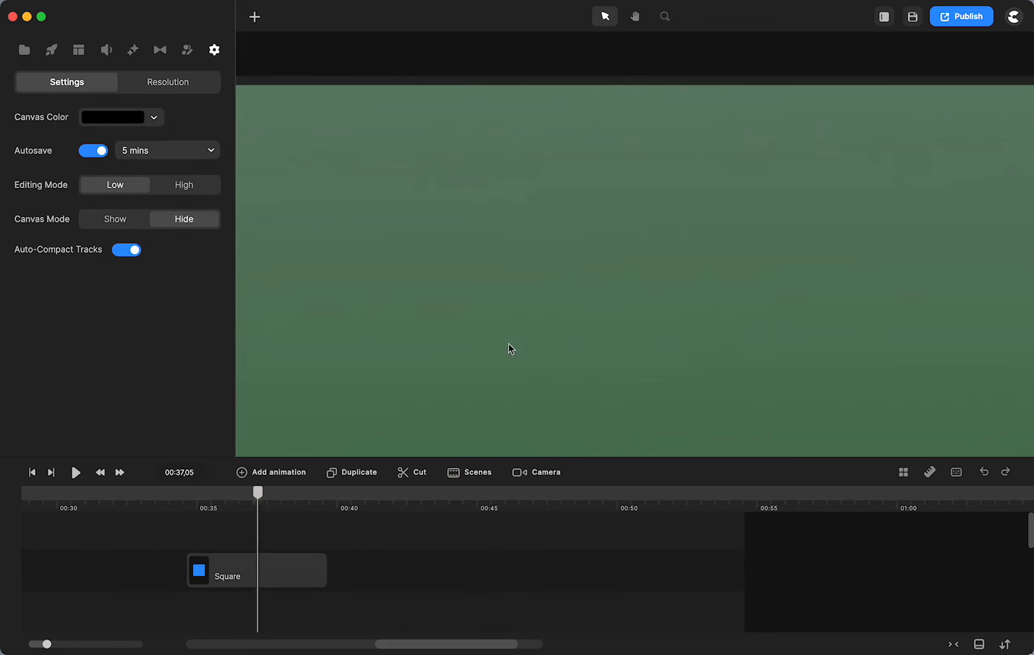
left_click(293, 572)
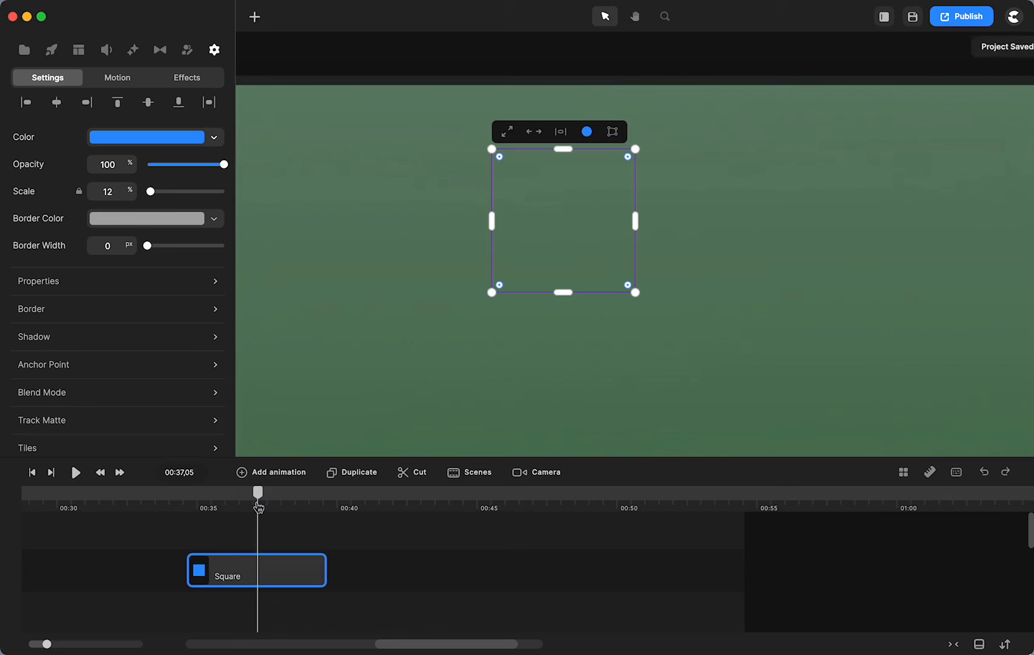
left_click_drag(257, 504, 566, 524)
scroll(531, 558, "right", 3)
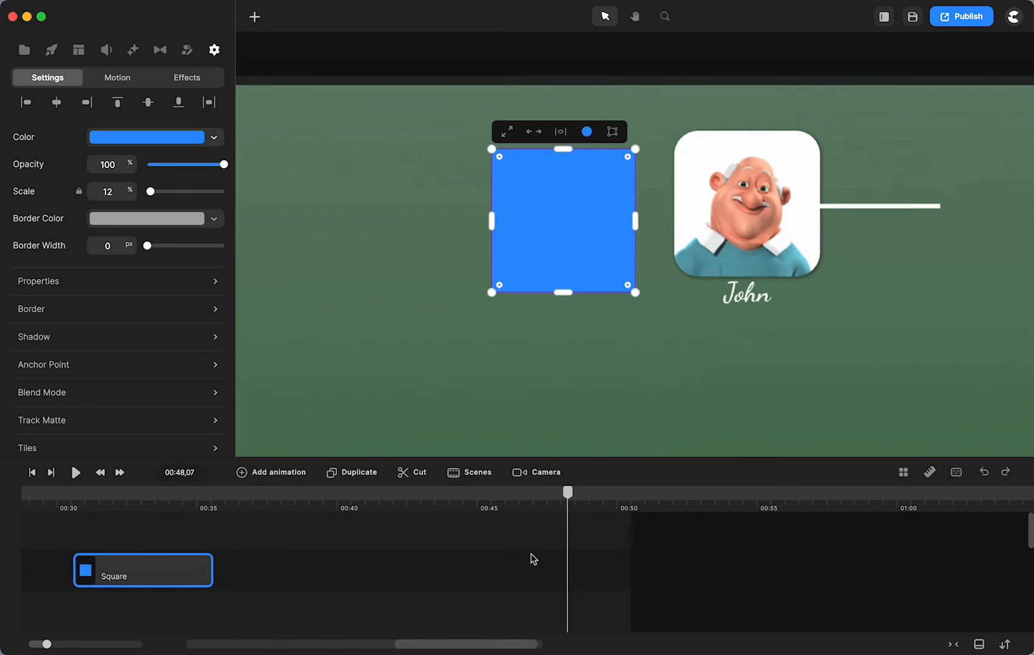
scroll(531, 559, "up", 1)
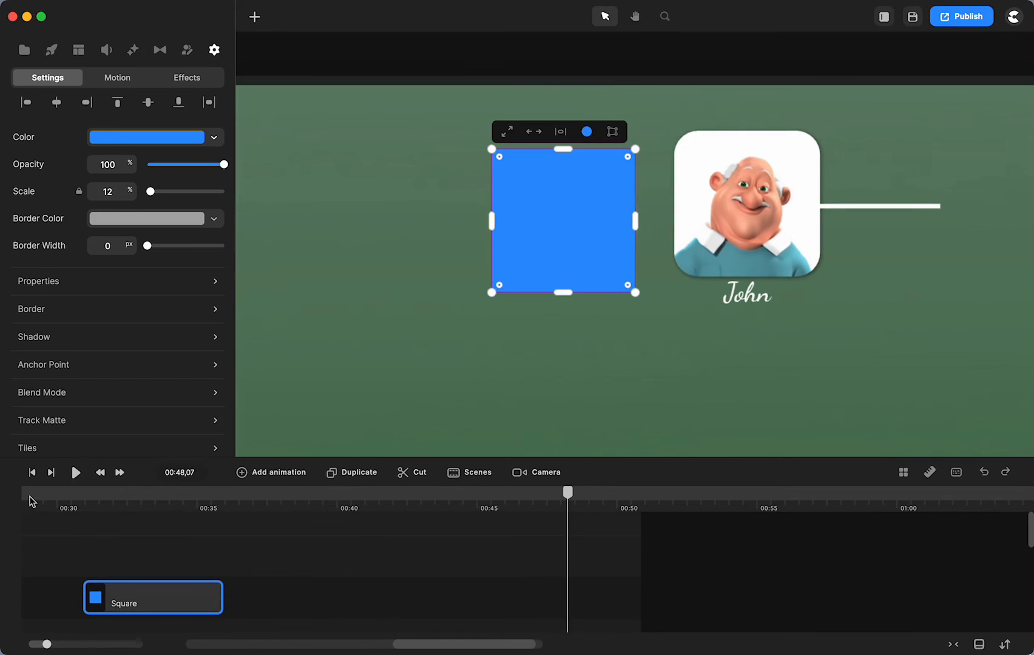
left_click(31, 501)
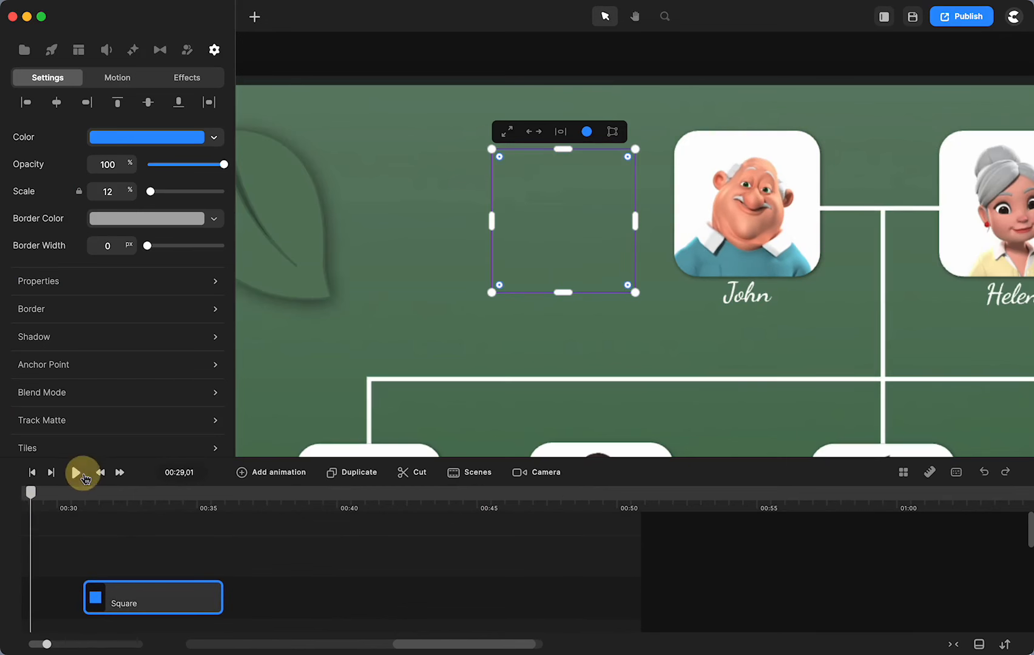
left_click(84, 477)
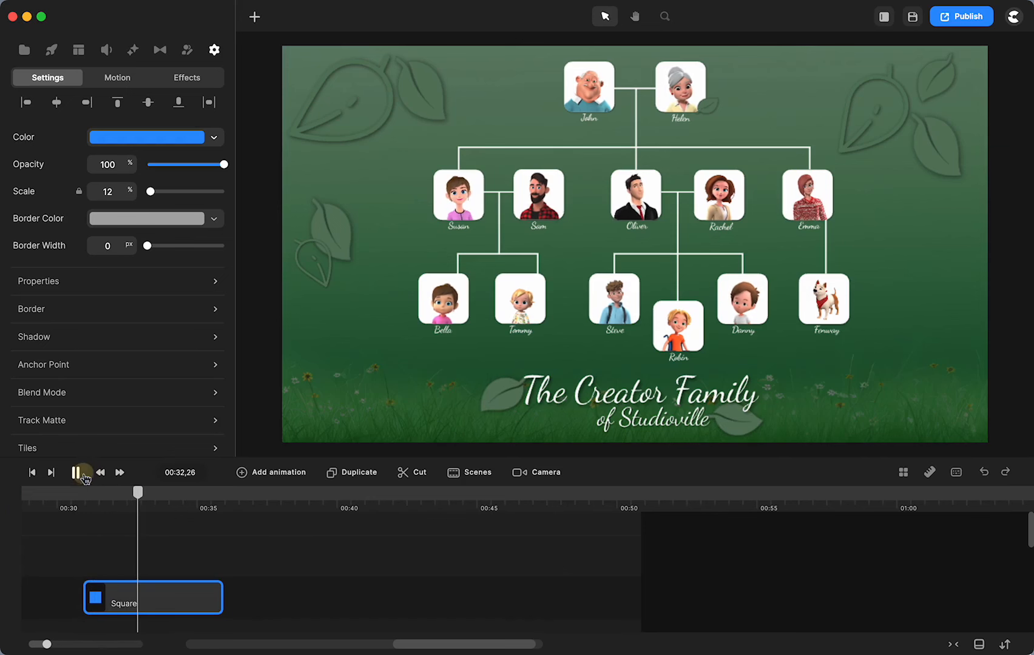
left_click(84, 477)
- Delete the blue square and add a new square with the playhead at 00:44,26
key("Delete")
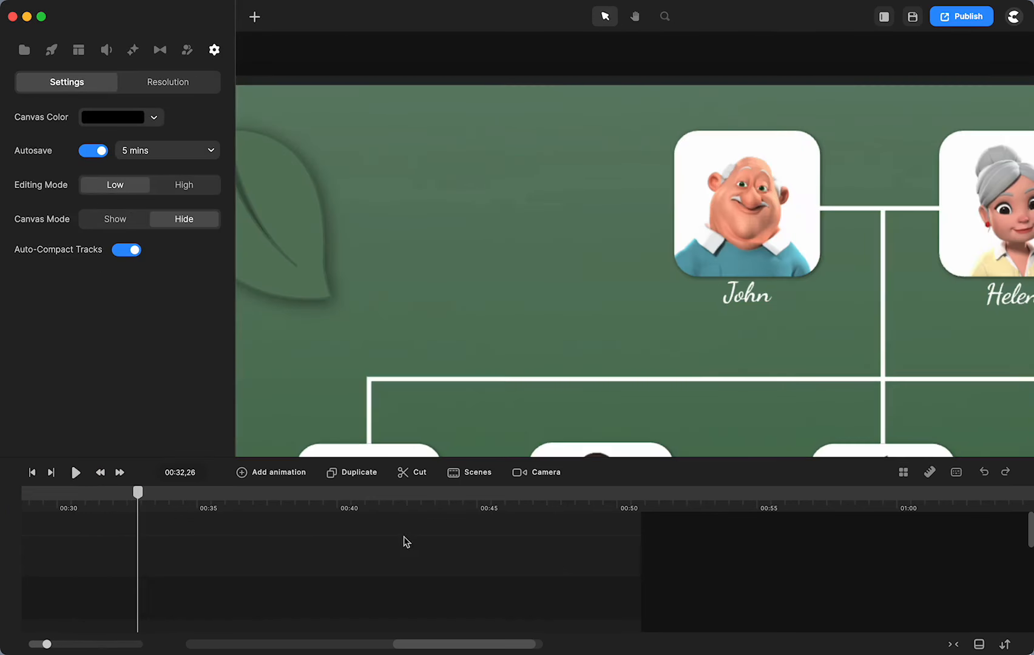
left_click(474, 505)
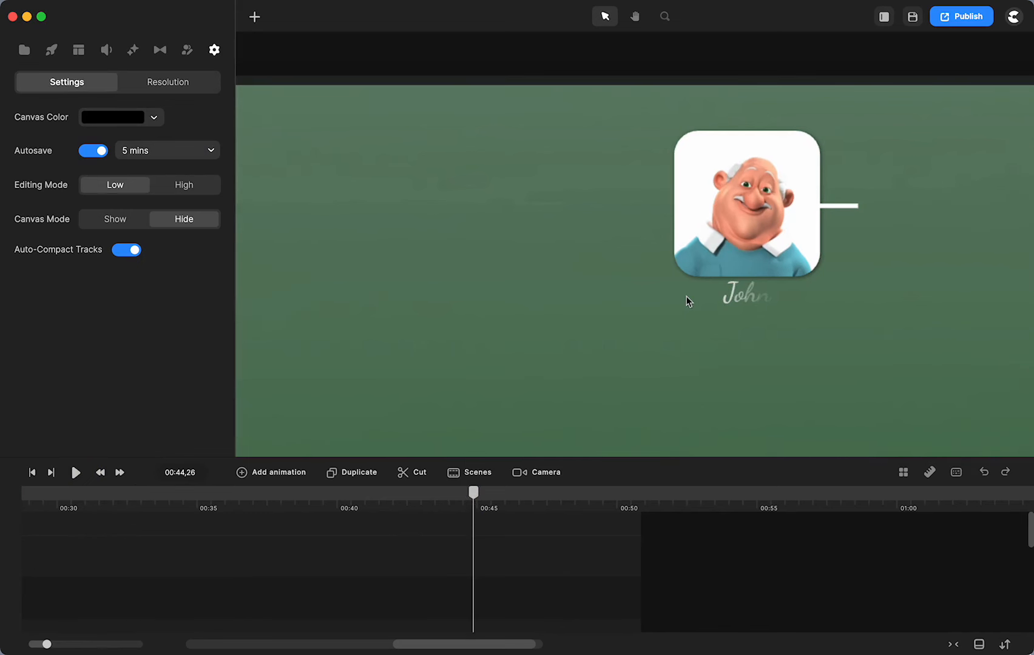
left_click(254, 18)
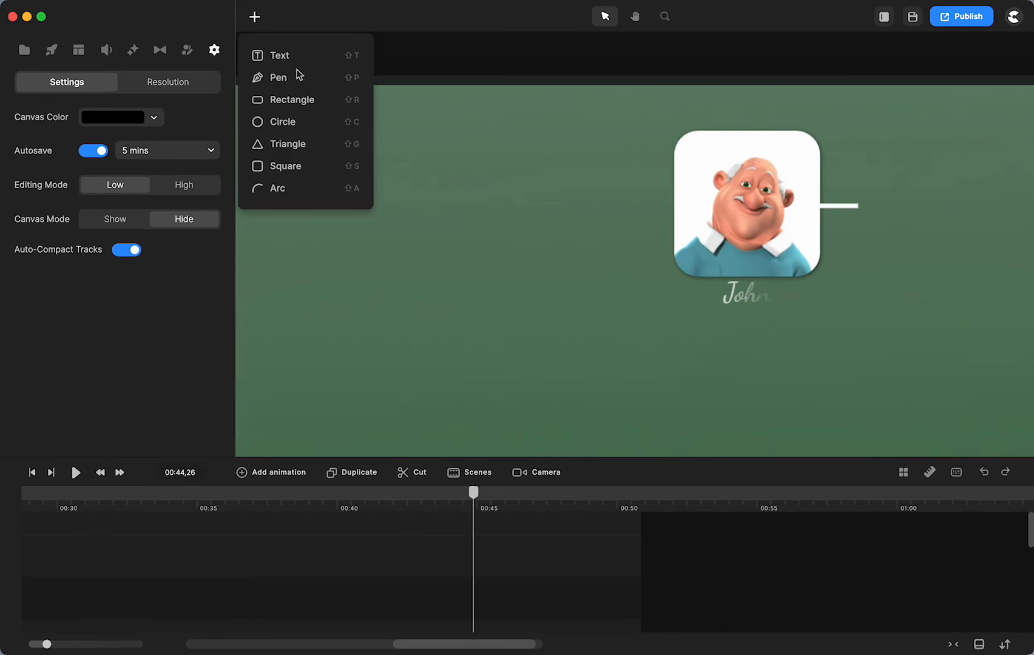
left_click(284, 167)
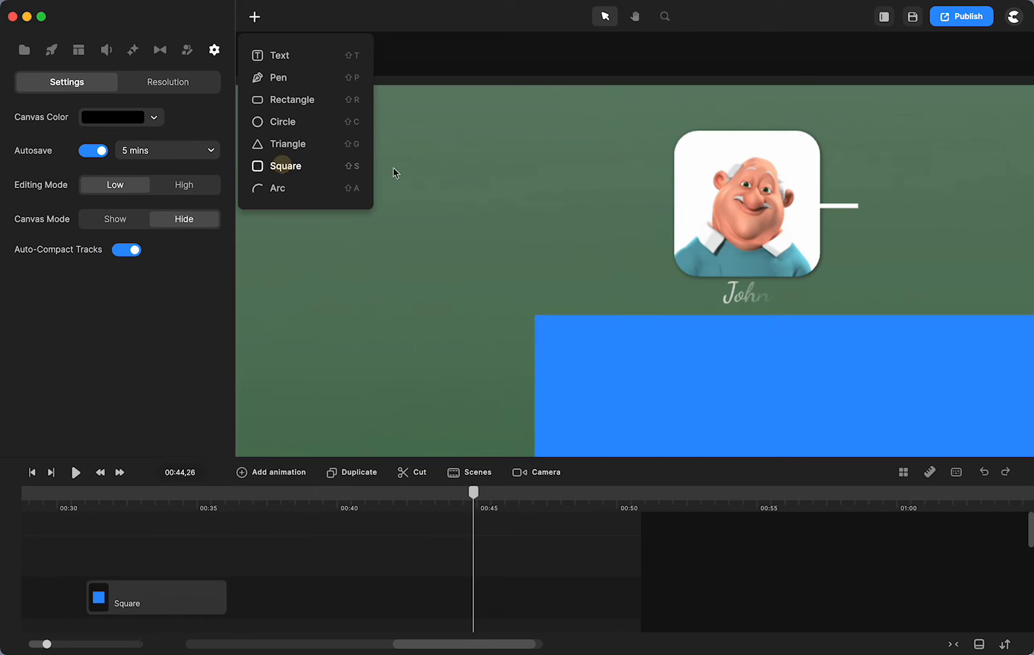
- Scale the new square to about 12% and place it beside the grandfather's portrait
left_click(587, 355)
left_click_drag(588, 356, 447, 245)
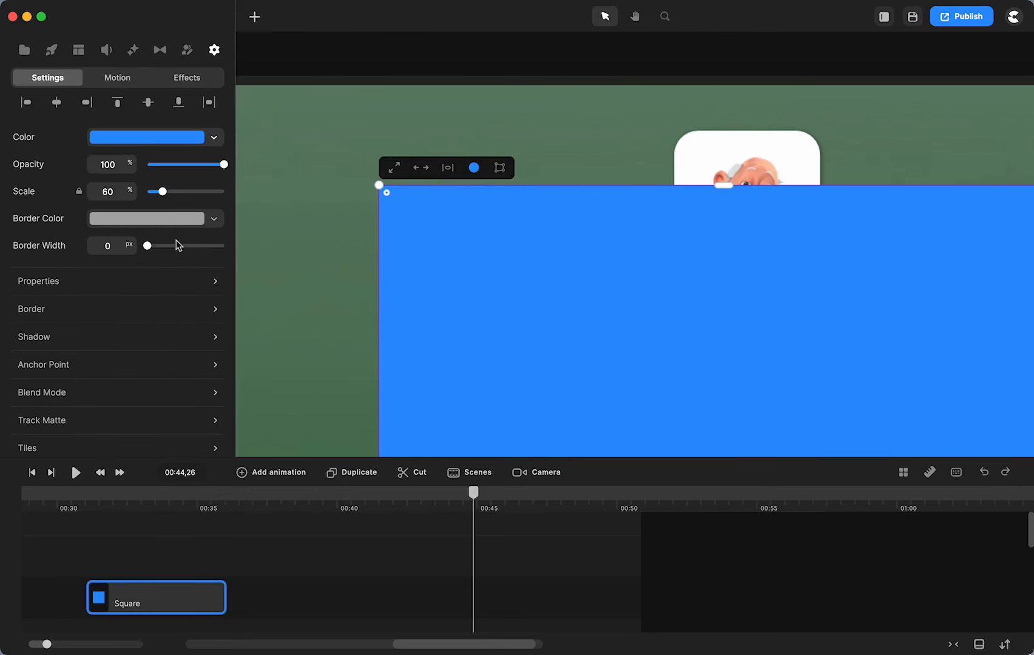
left_click_drag(163, 193, 154, 192)
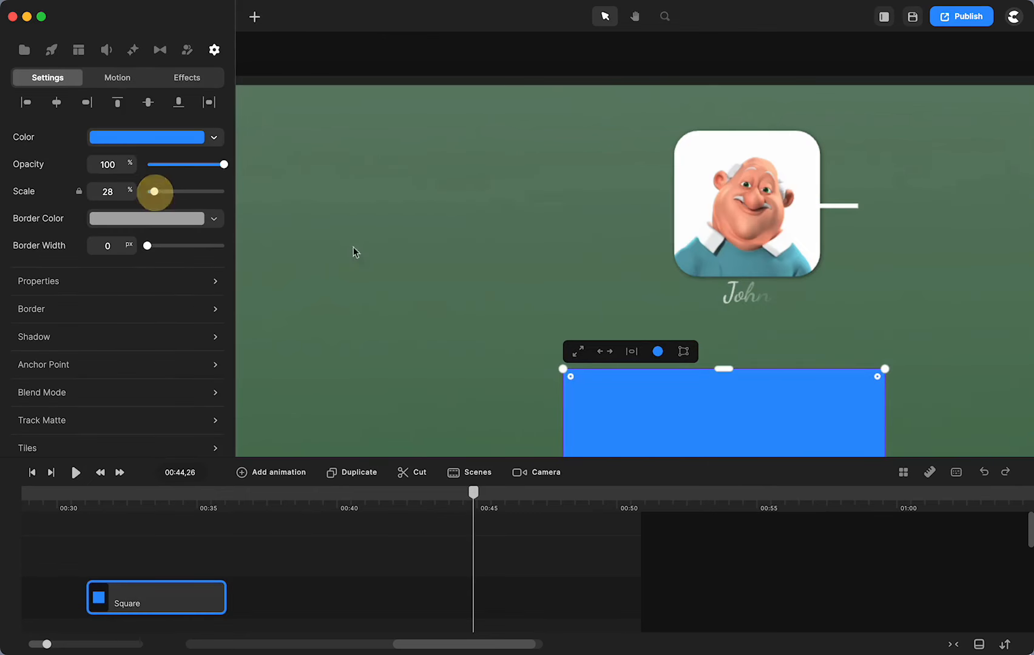
left_click_drag(673, 399, 467, 163)
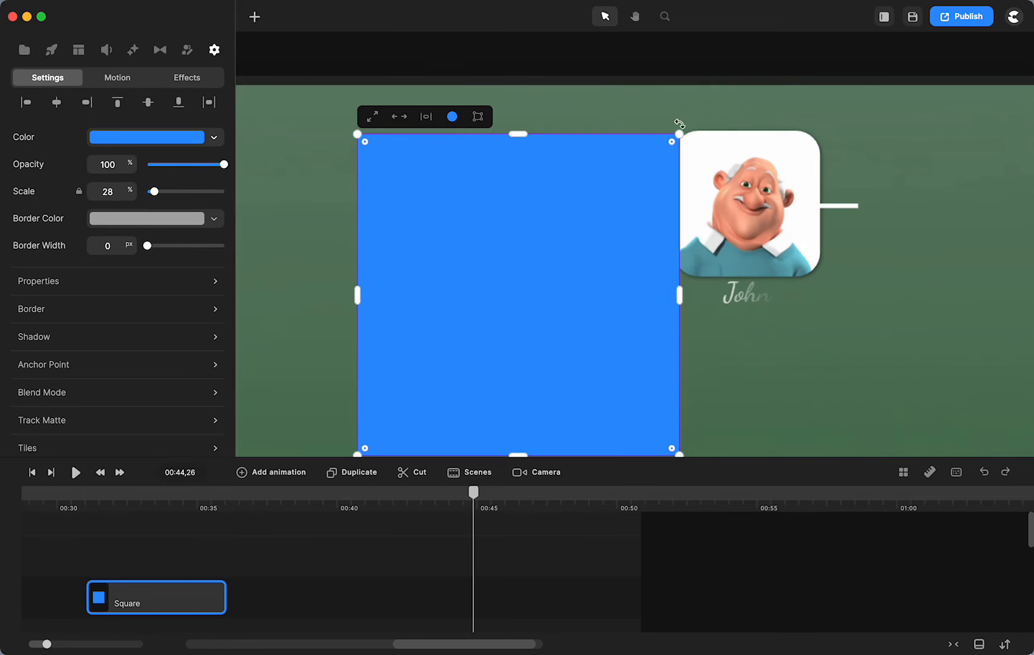
left_click_drag(680, 135, 451, 362)
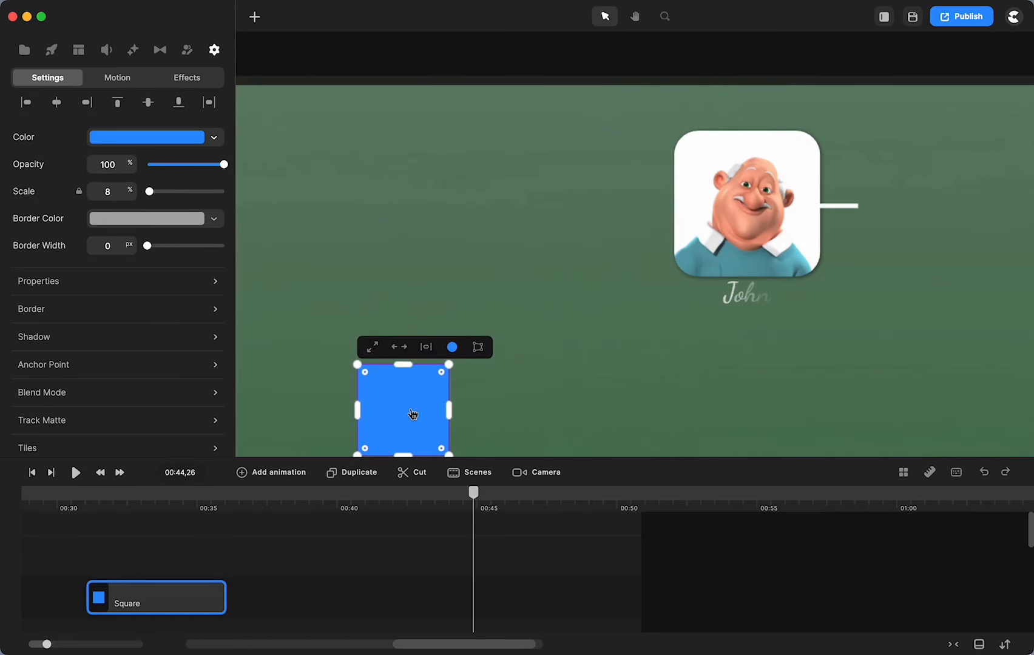
left_click_drag(410, 415, 564, 185)
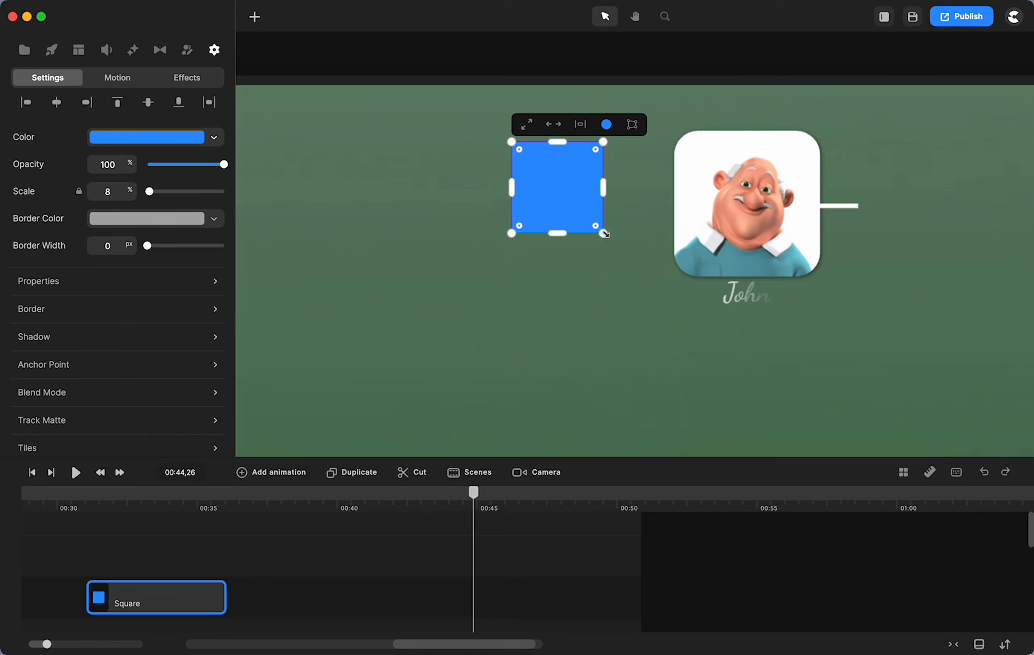
left_click_drag(604, 233, 652, 281)
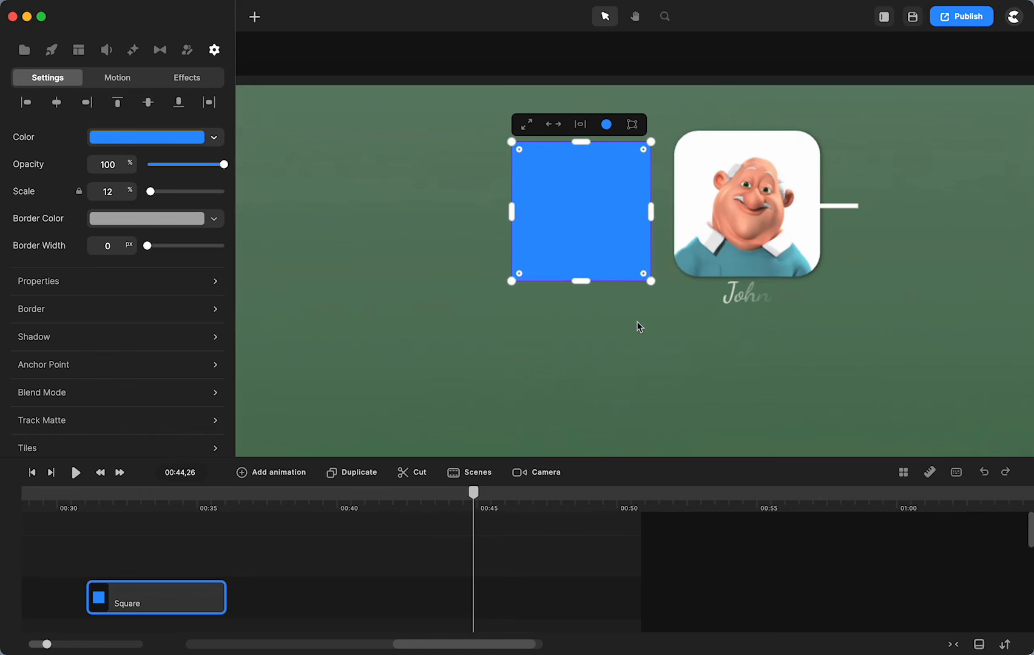
- Round the blue square's corners to resemble the grandfather's portrait frame
left_click(637, 325)
left_click(585, 229)
mouse_move(640, 272)
left_mouse_down()
mouse_move(611, 249)
mouse_move(638, 267)
left_mouse_up()
left_click(638, 360)
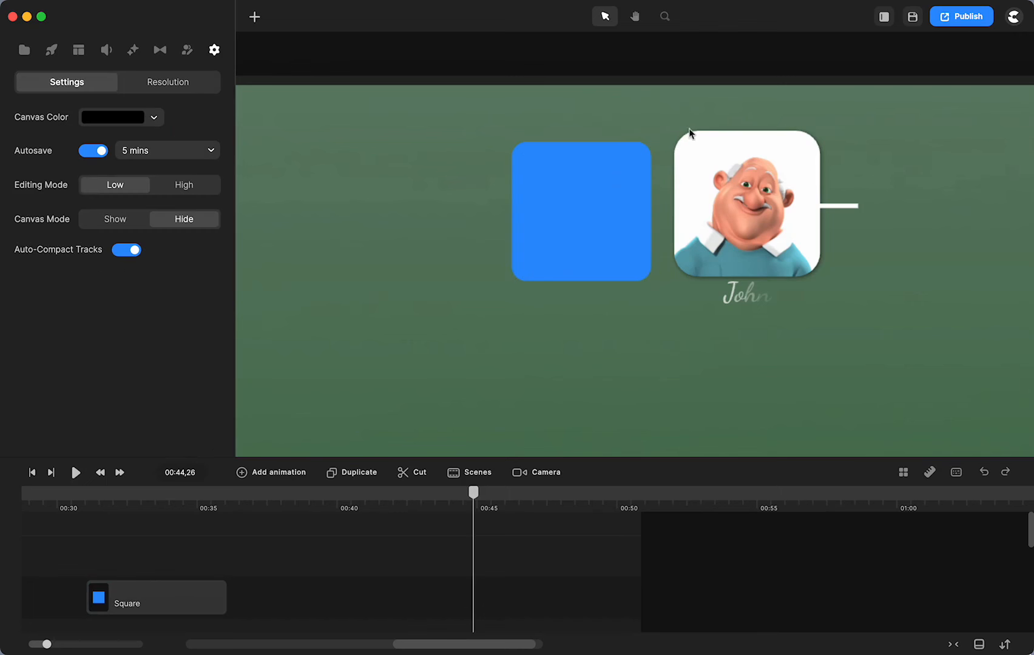
- Duplicate the rounded square and fill the upper copy with white (ffffff)
left_click(595, 196)
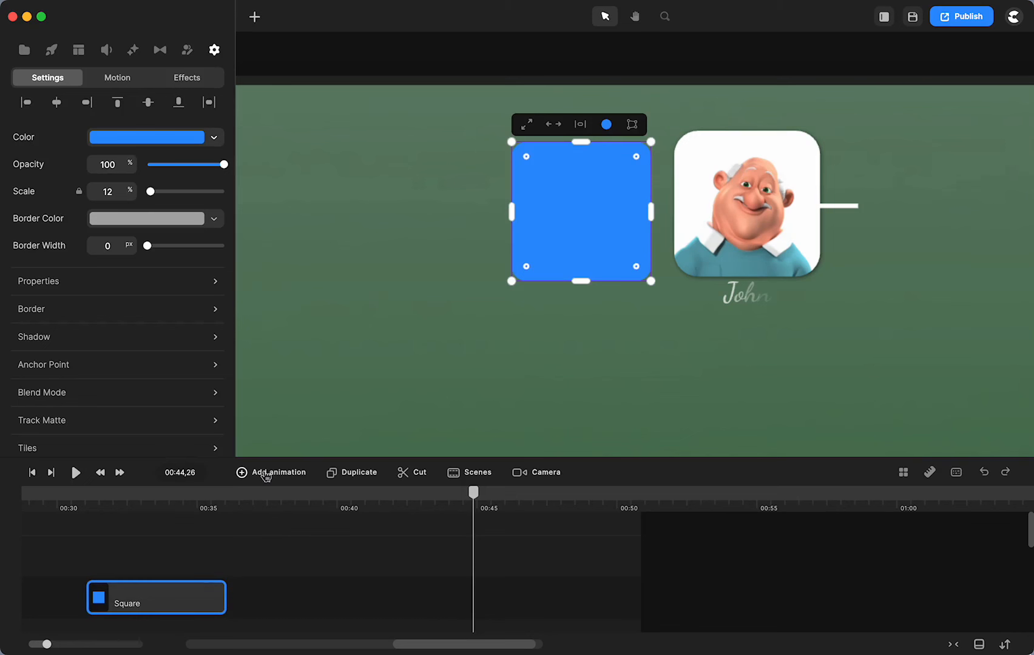
left_click(265, 473)
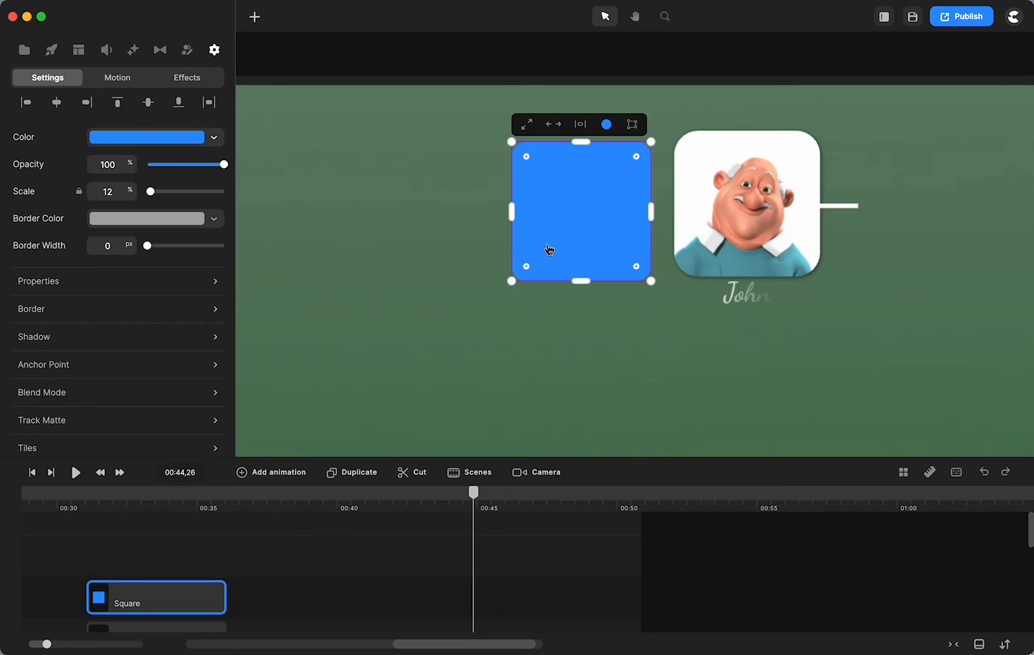
left_click(213, 137)
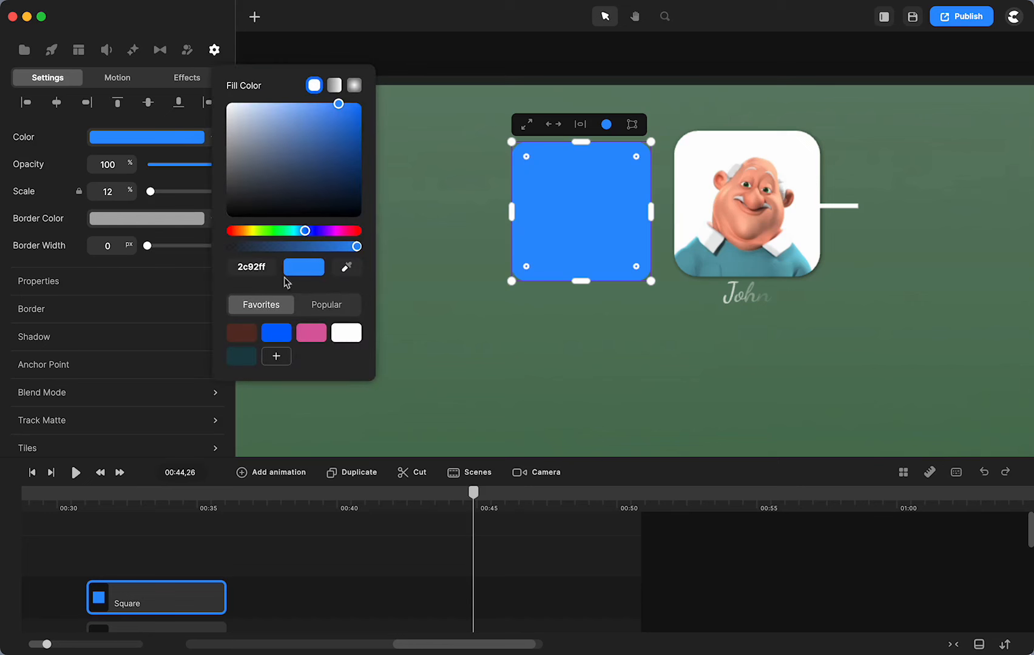
left_click(347, 334)
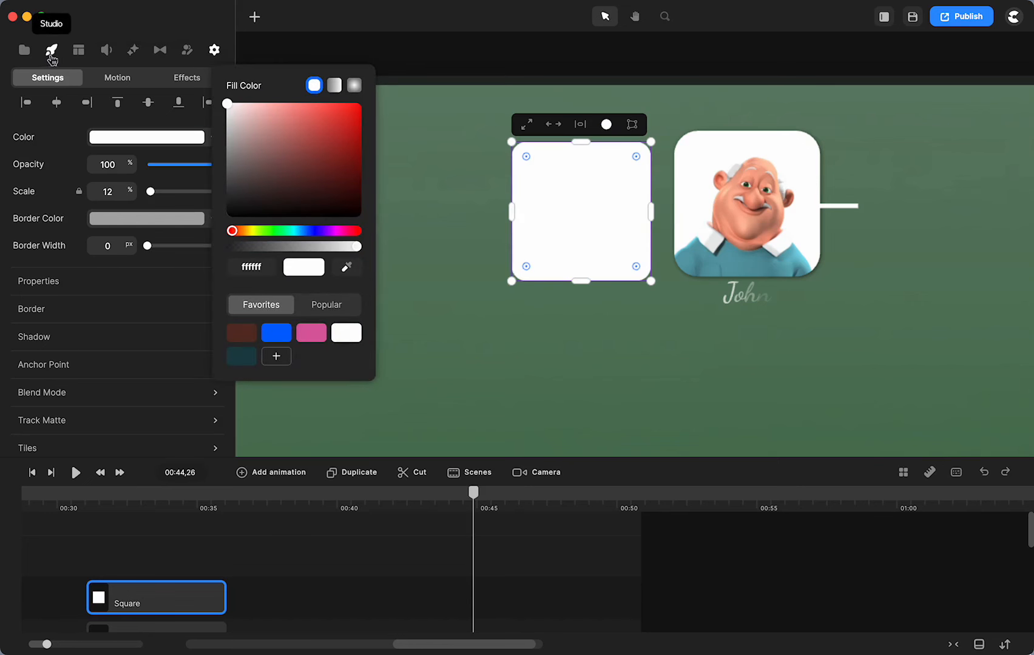
- Add the Robot character with its Waving action from the character library to the canvas and select it
left_click(51, 50)
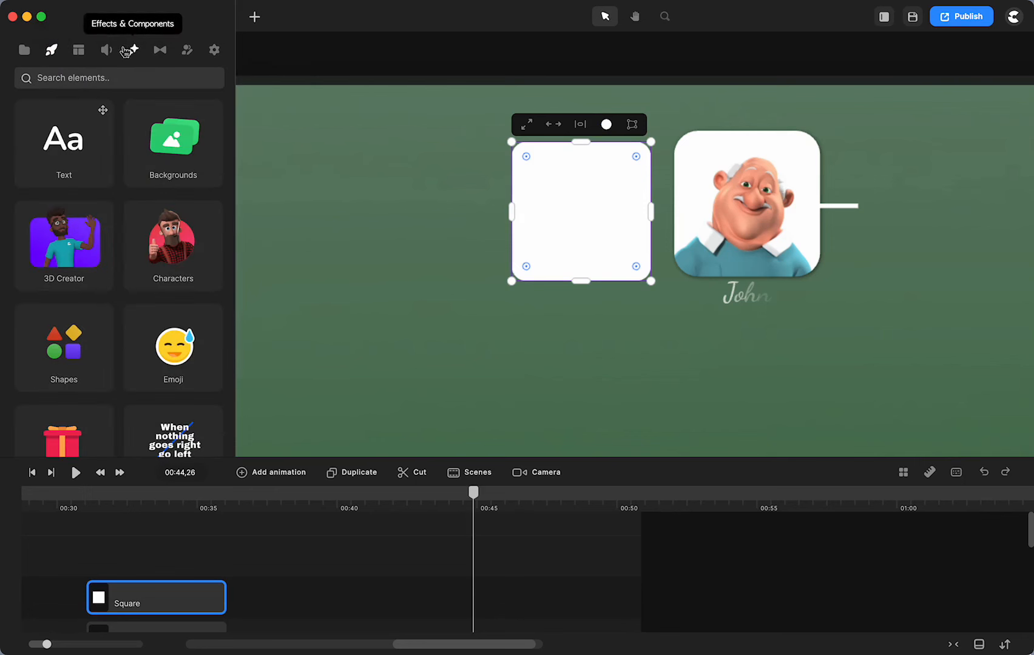
left_click(183, 261)
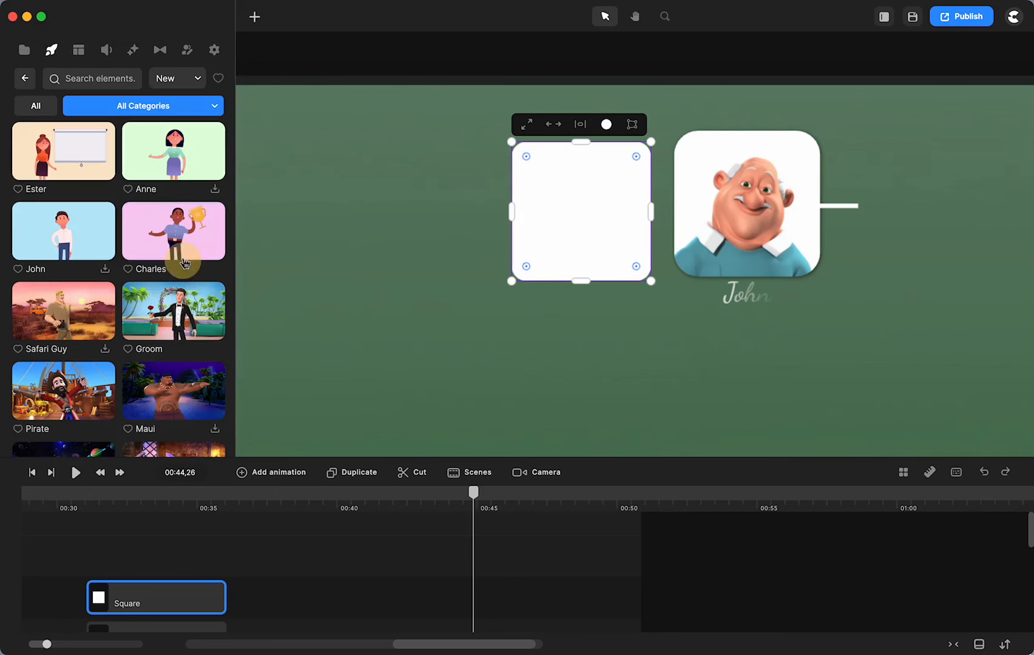
scroll(156, 256, "down", 3)
scroll(156, 256, "down", 2)
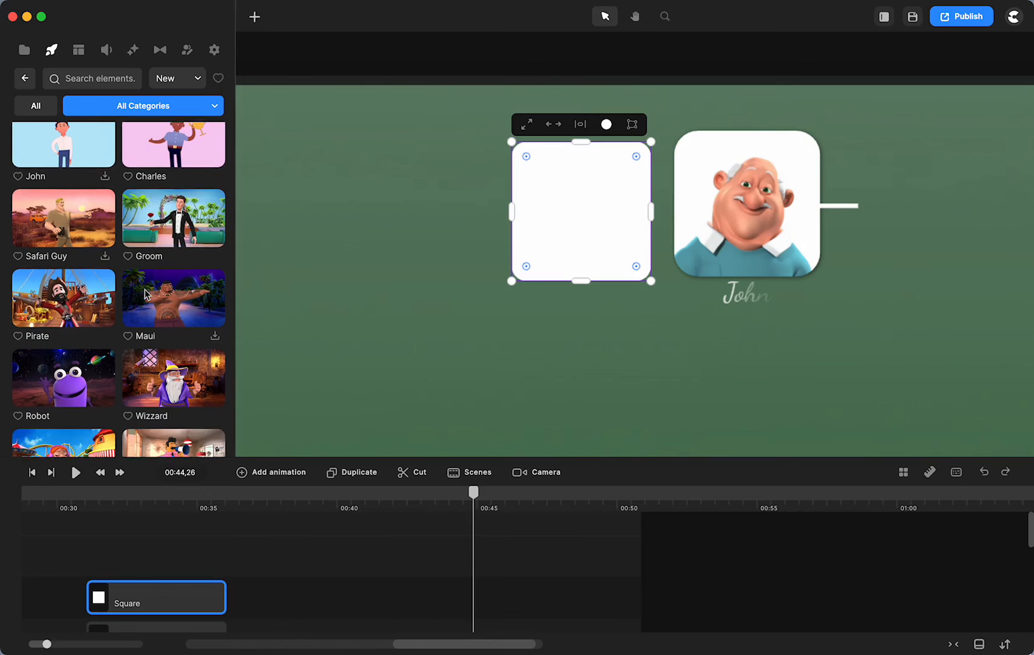
left_click_drag(61, 332, 586, 255)
left_click_drag(849, 423, 627, 275)
left_click(447, 331)
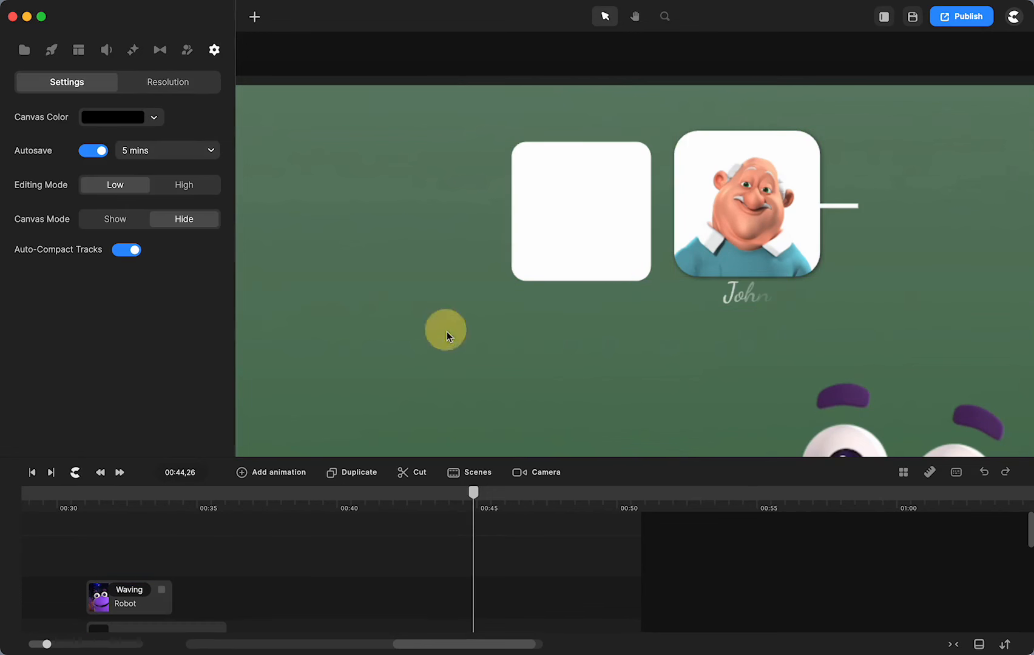
left_click(835, 451)
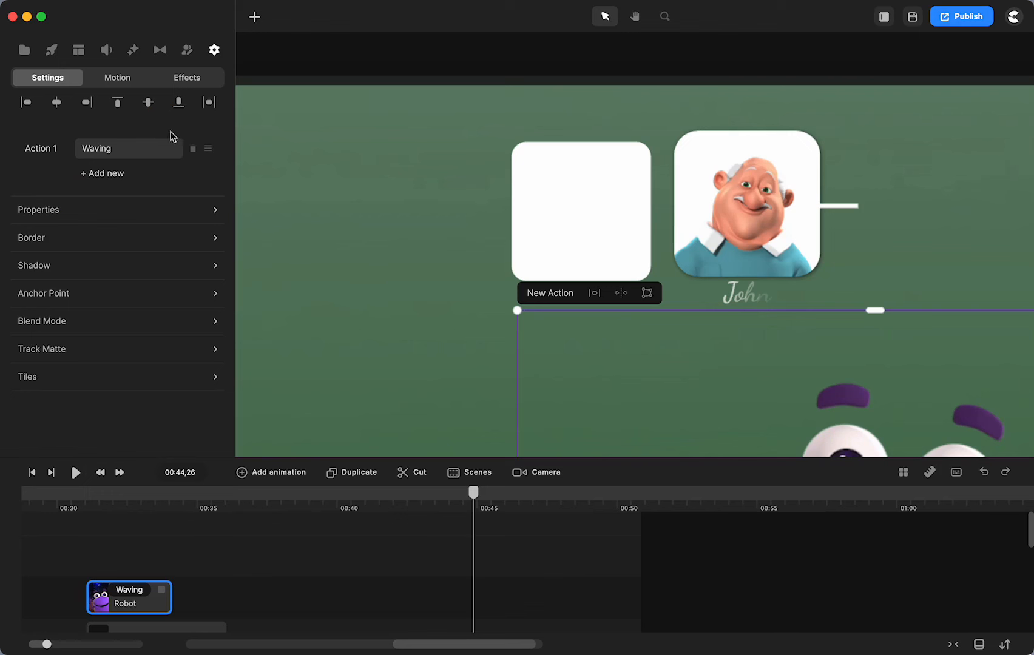
- Scale the Robot to 5% and move it up to a Y position of -380 px
left_click(60, 210)
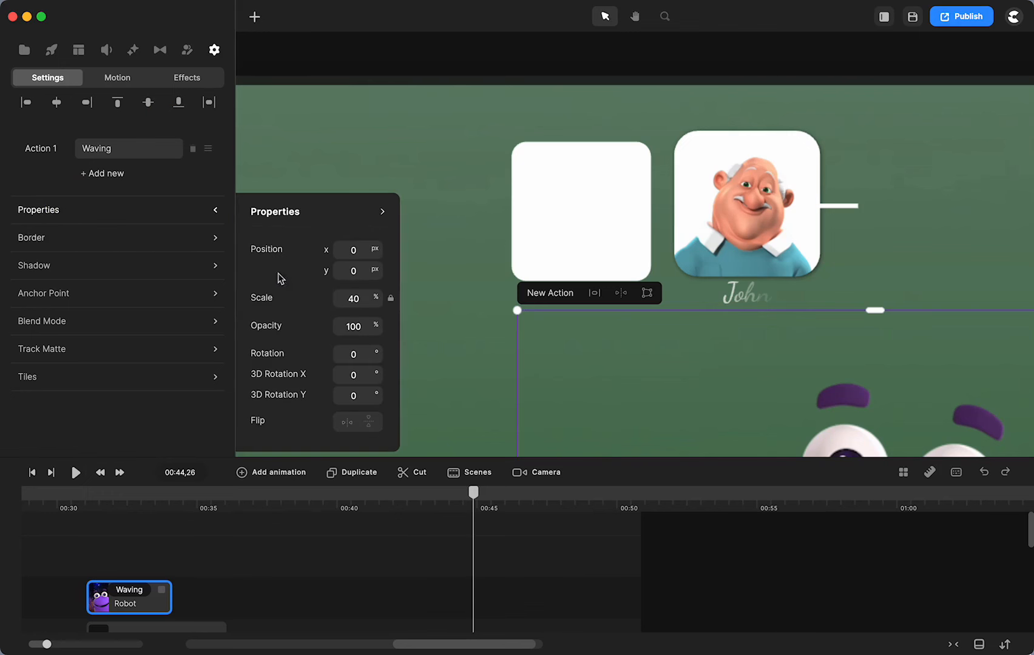
left_click_drag(374, 299, 366, 300)
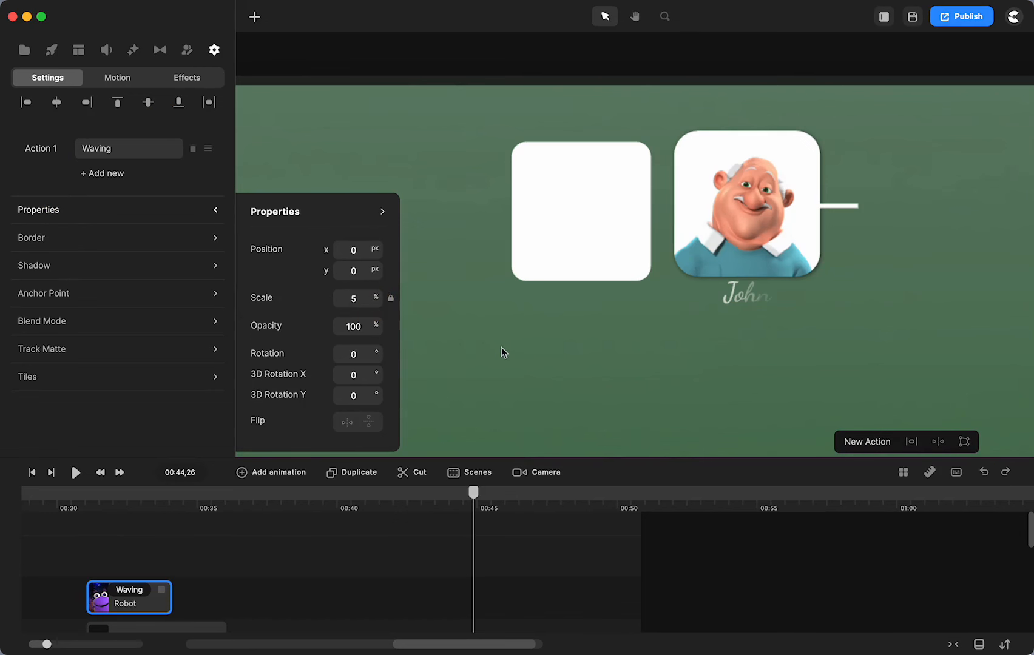
key("shift+Up")
key("shift+Up")
key("shift+Up")
key("shift+Up")
key("shift+Up")
key("shift+Up")
key("shift+Up")
key("shift+Up")
key("shift+Up")
key("shift+Up")
key("shift+Up")
key("shift+Up")
key("shift+Up")
key("shift+Up")
key("shift+Up")
key("shift+Up")
key("shift+Up")
key("shift+Up")
key("shift+Up")
key("shift+Up")
key("shift+Up")
key("shift+Up")
key("shift+Up")
key("shift+Up")
key("shift+Up")
key("shift+Up")
key("shift+Up")
key("shift+Up")
key("shift+Up")
key("shift+Up")
key("shift+Up")
key("shift+Up")
key("shift+Up")
key("shift+Up")
key("shift+Up")
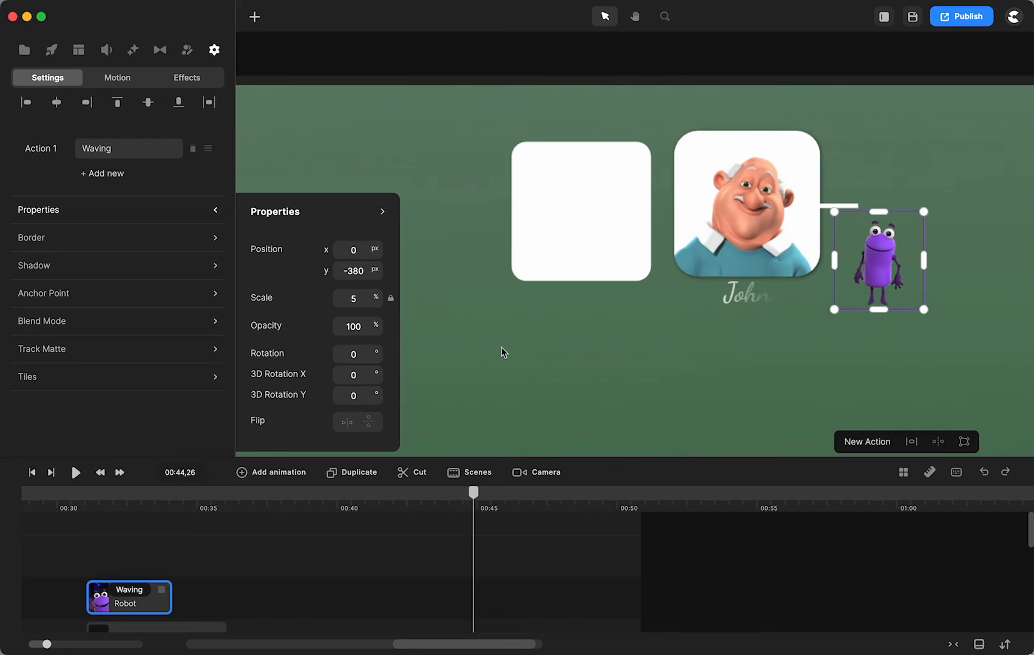
- Place the Robot over the white rounded square and enlarge it to about 11% so its upper body fills the frame
left_click_drag(874, 269, 537, 203)
left_click_drag(607, 272, 724, 381)
left_click_drag(637, 304, 587, 278)
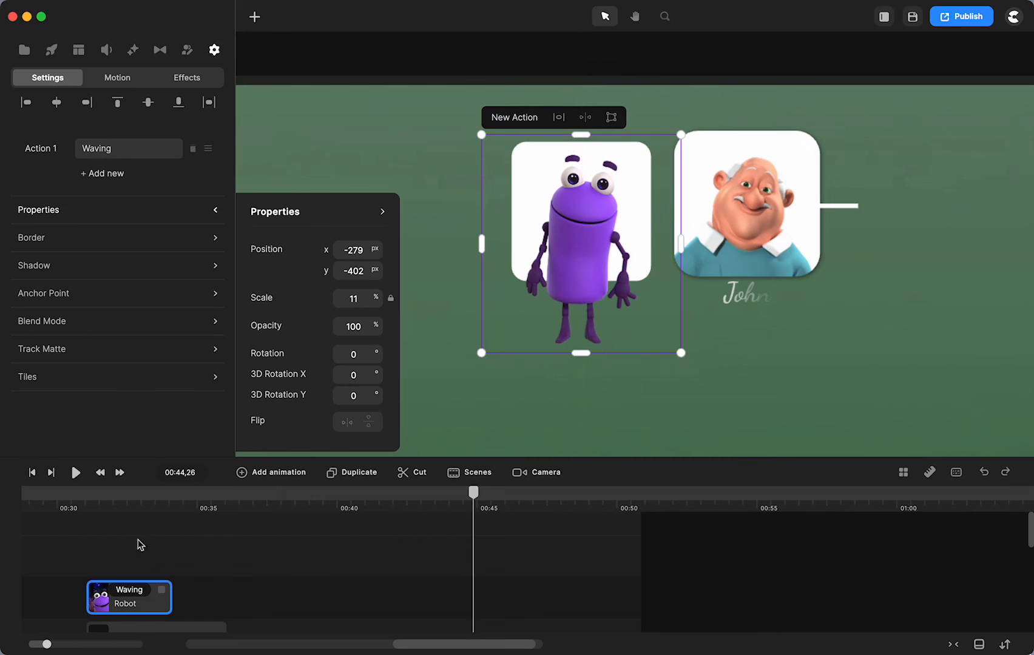
- Change the Robot's action to Idle and lengthen its clip to end at about 00:51
left_click(128, 589)
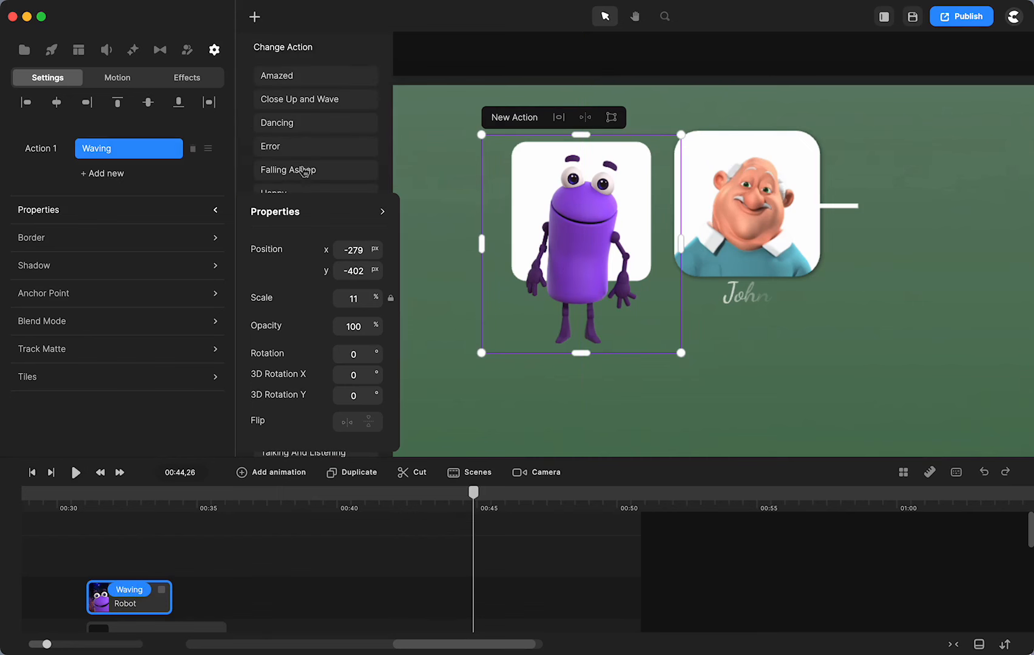
left_click(299, 581)
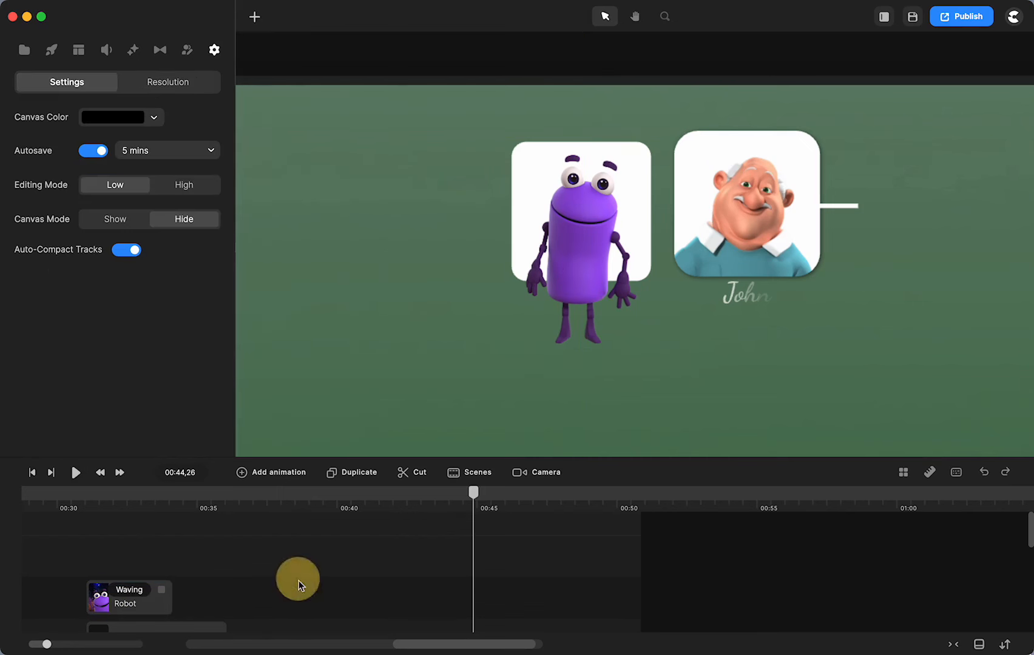
left_click(129, 590)
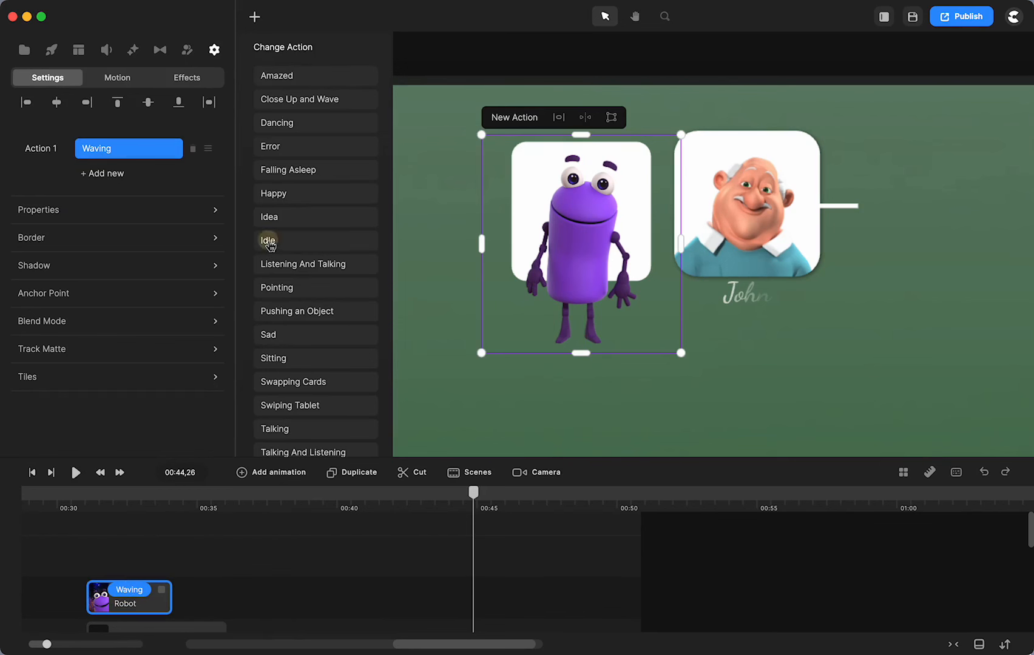
left_click(272, 248)
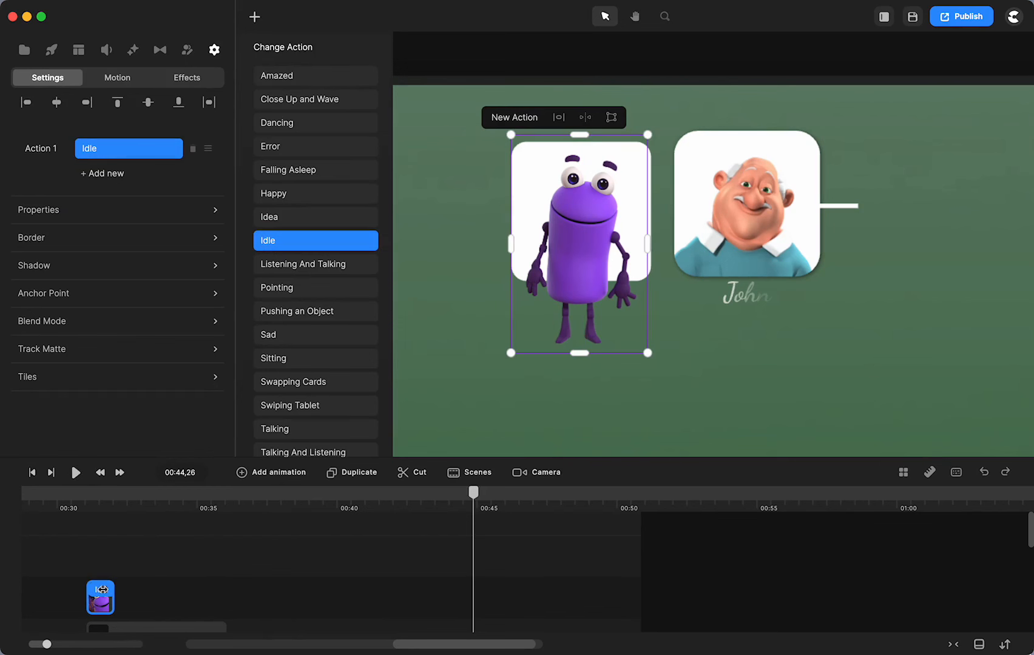
left_click_drag(126, 588, 255, 585)
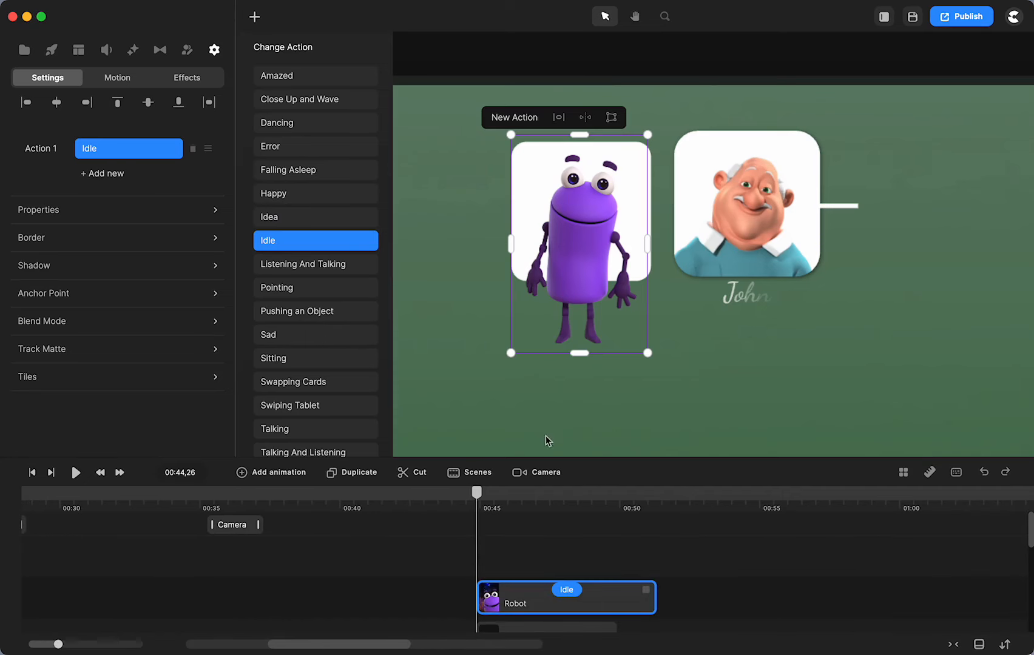
scroll(362, 563, "down", 3)
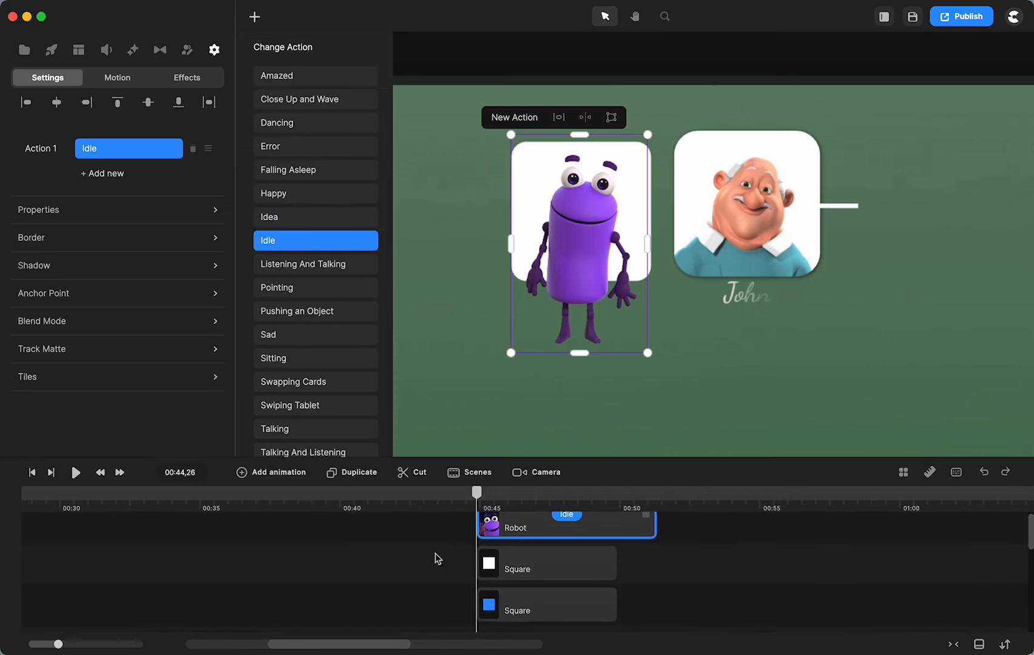
left_click(516, 611)
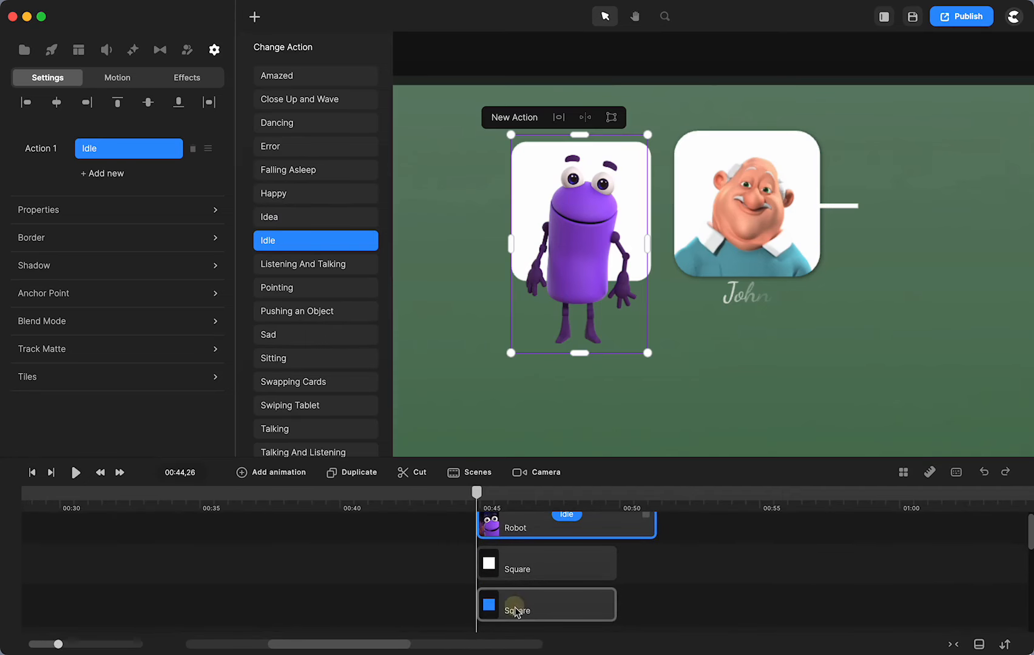
scroll(517, 609, "up", 2)
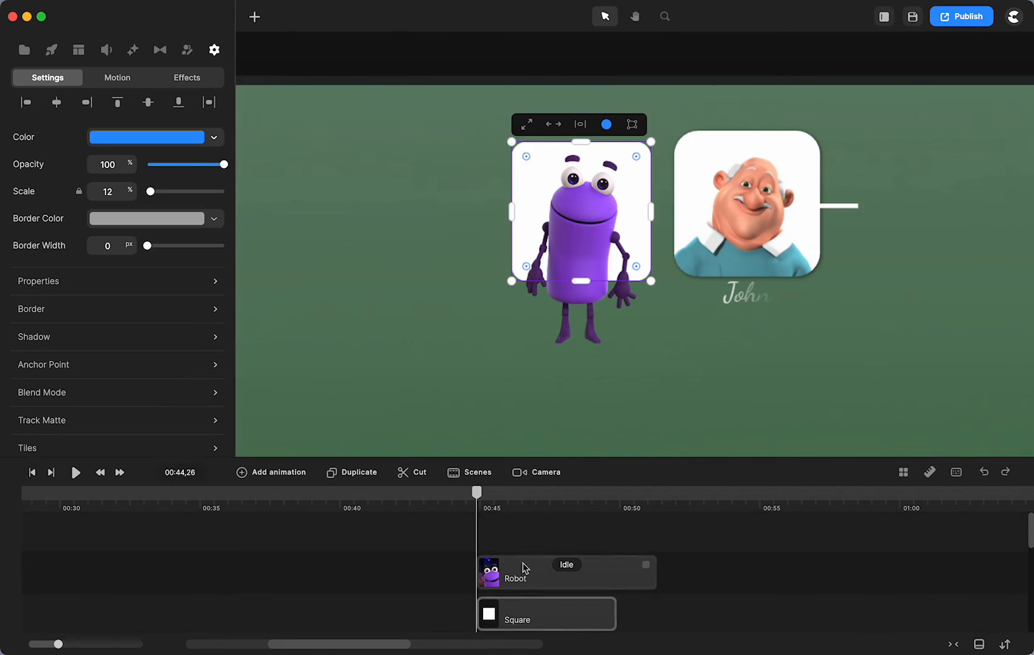
left_click(525, 579, "shift")
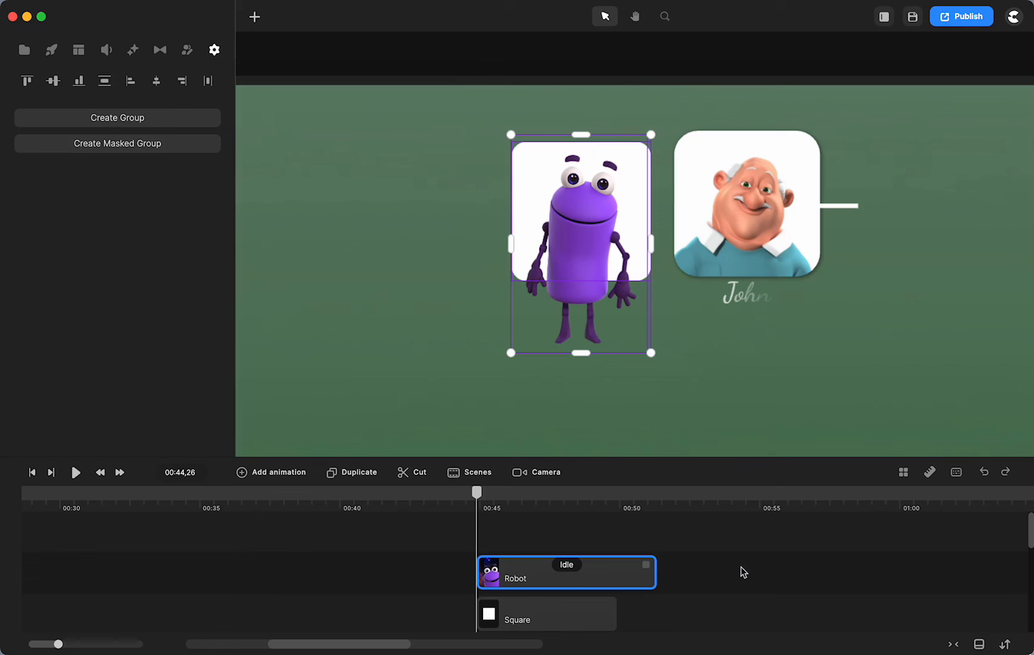
left_click(743, 572)
- Mask the Robot with the blue square so only the part inside the rounded frame shows
scroll(692, 572, "down", 2)
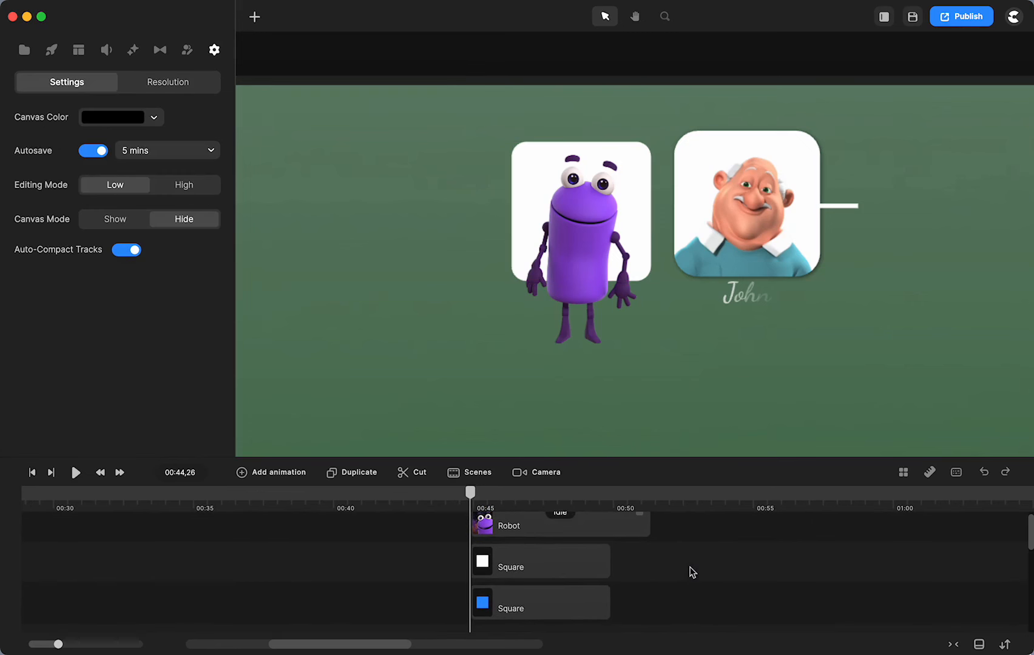
left_click(575, 608)
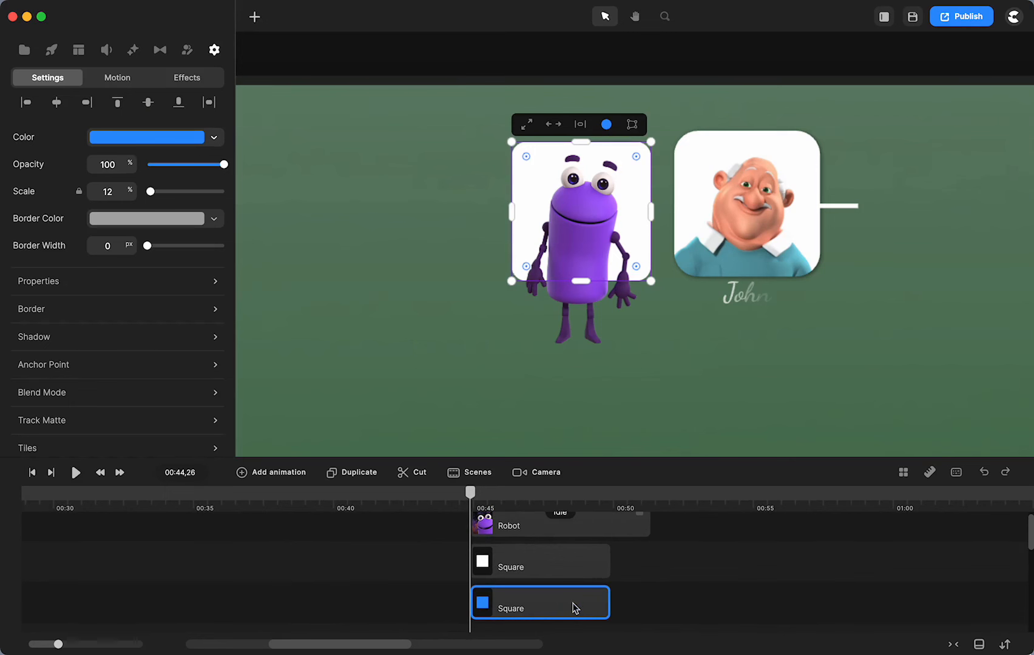
left_click(592, 525, "shift")
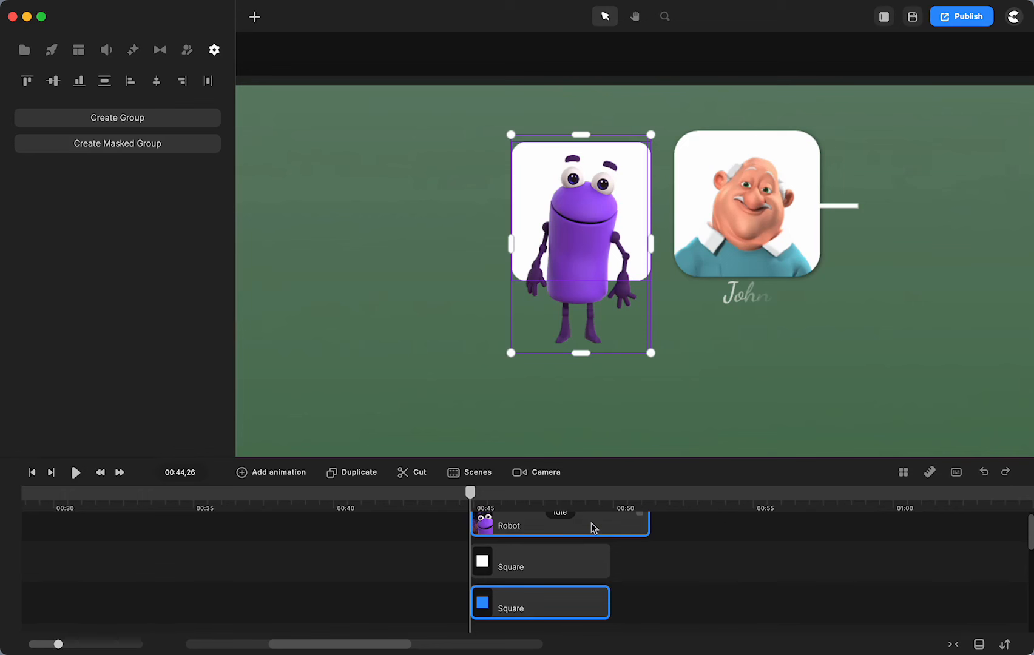
right_click(592, 526)
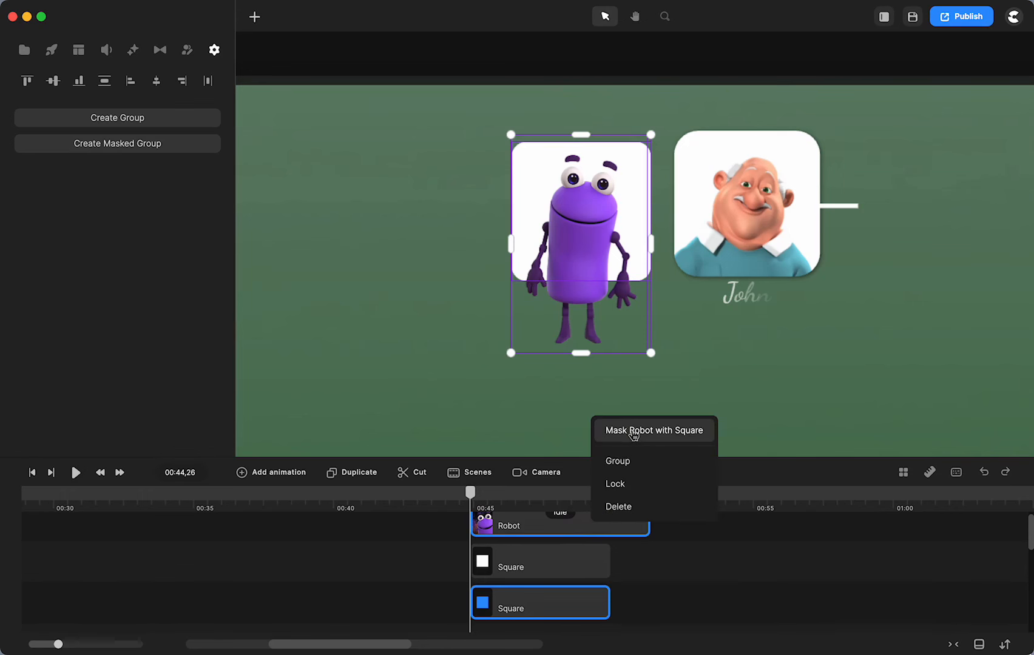
left_click(633, 432)
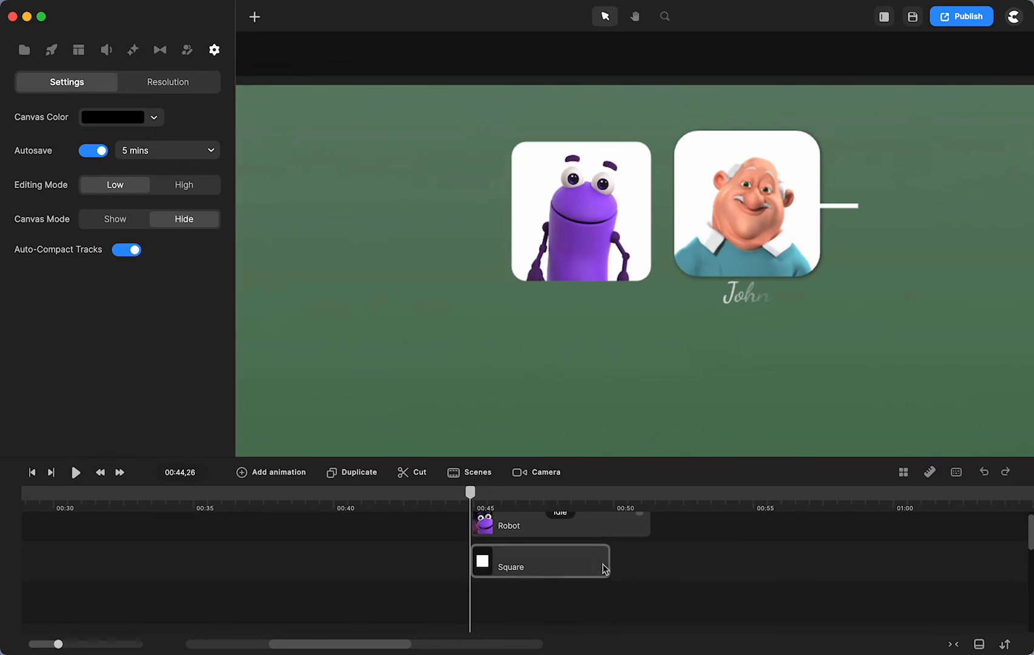
- Lengthen the white square's clip to match the Robot's and group the two clips
left_click_drag(605, 567, 684, 584)
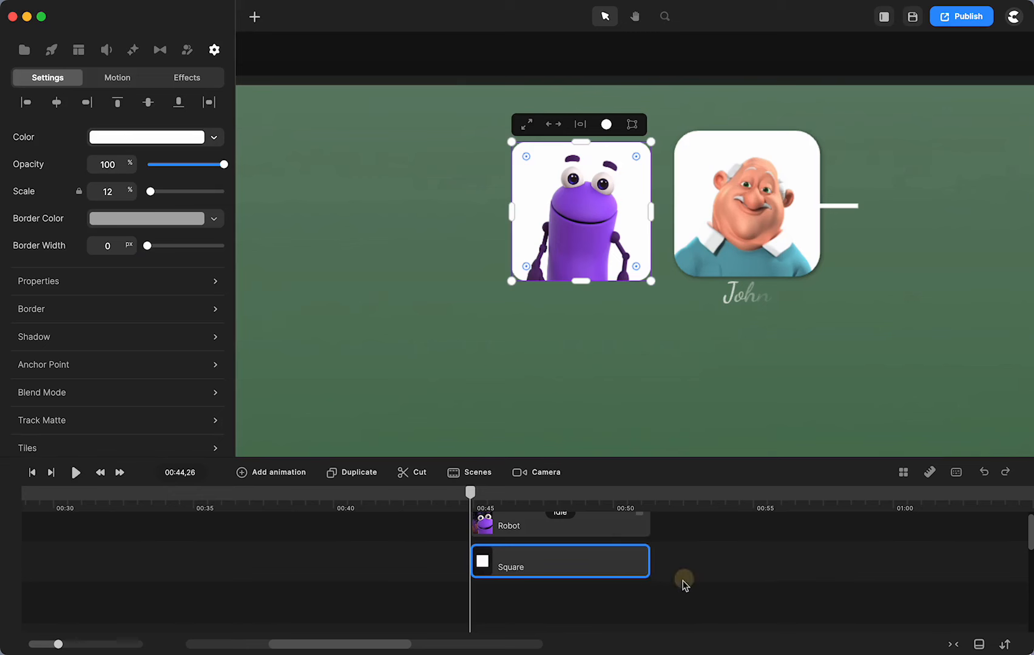
left_click(601, 531, "shift")
right_click(596, 533)
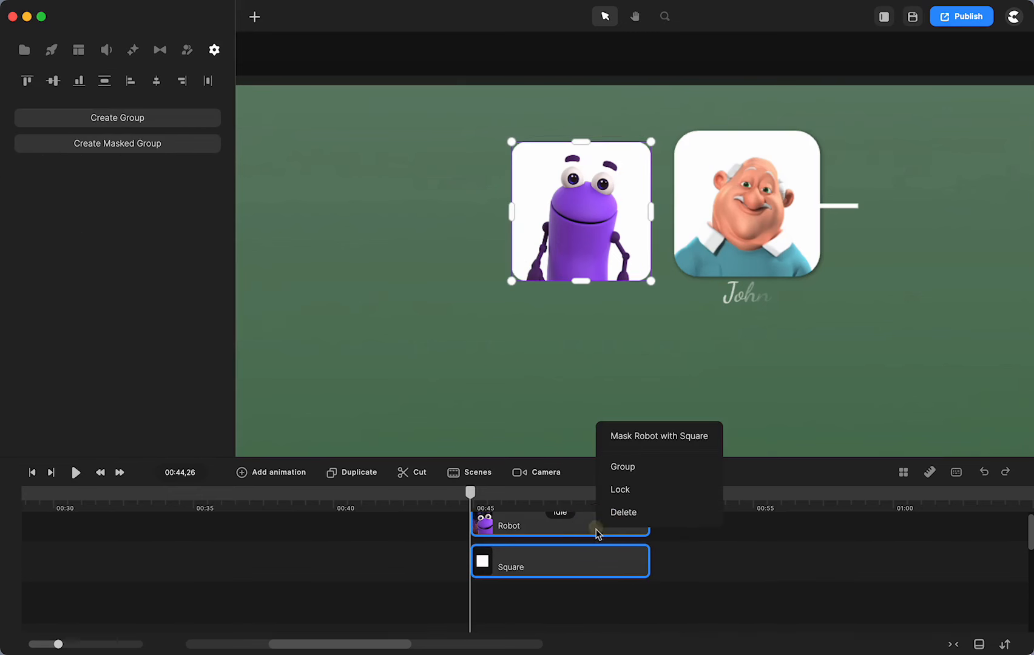
left_click(674, 601)
left_click_drag(692, 579, 621, 540)
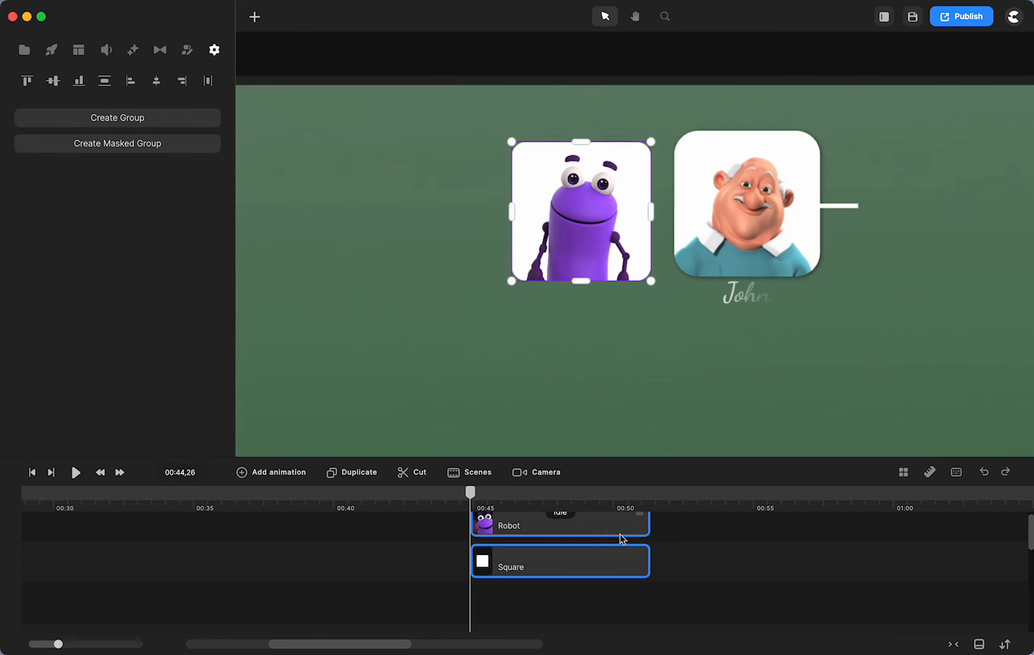
key("super+g")
- Move the Robot group farther from the grandfather's portrait and shift its clip to start at about 00:30
left_click_drag(571, 239, 530, 236)
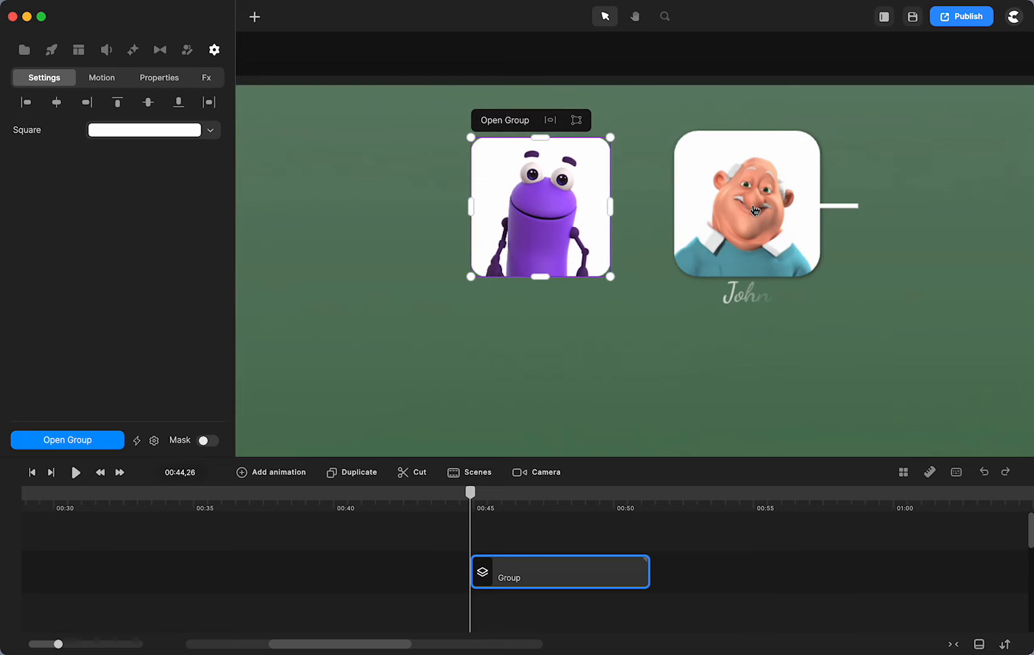
left_click_drag(549, 585, 145, 588)
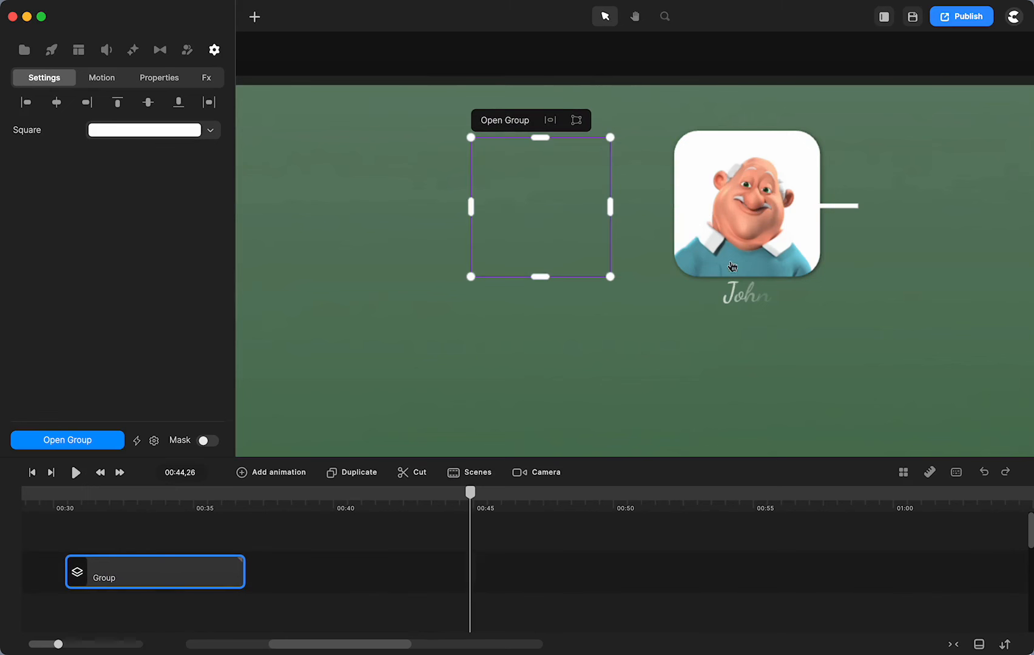
left_click(515, 567)
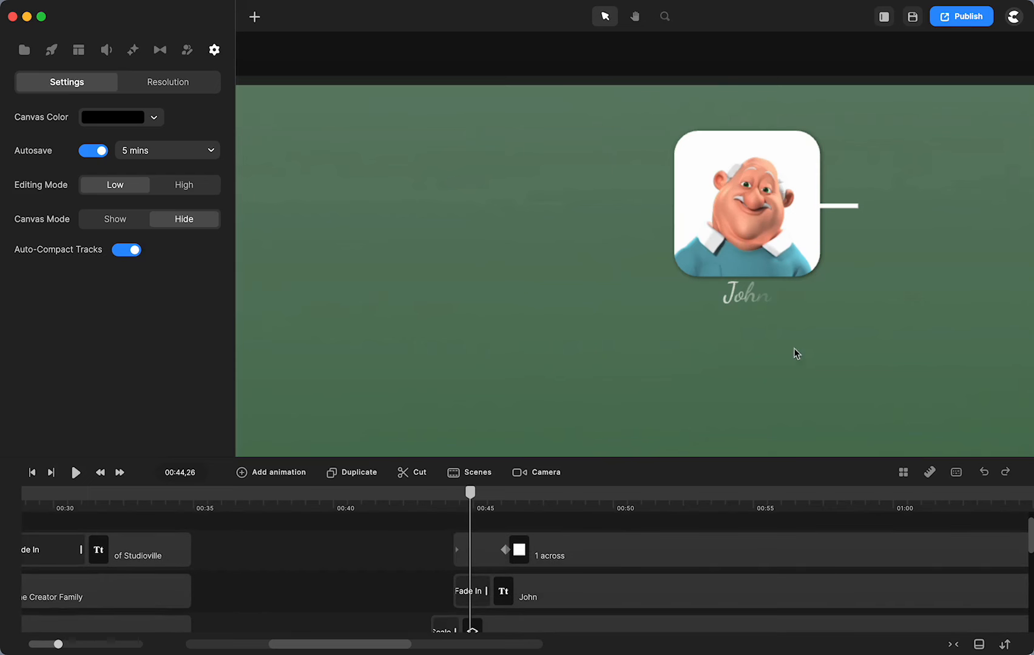
- Duplicate the grandpa portrait group and move the copy to a track above the connecting line, starting at about 00:45
key("h")
left_click_drag(928, 342, 610, 344)
key("v")
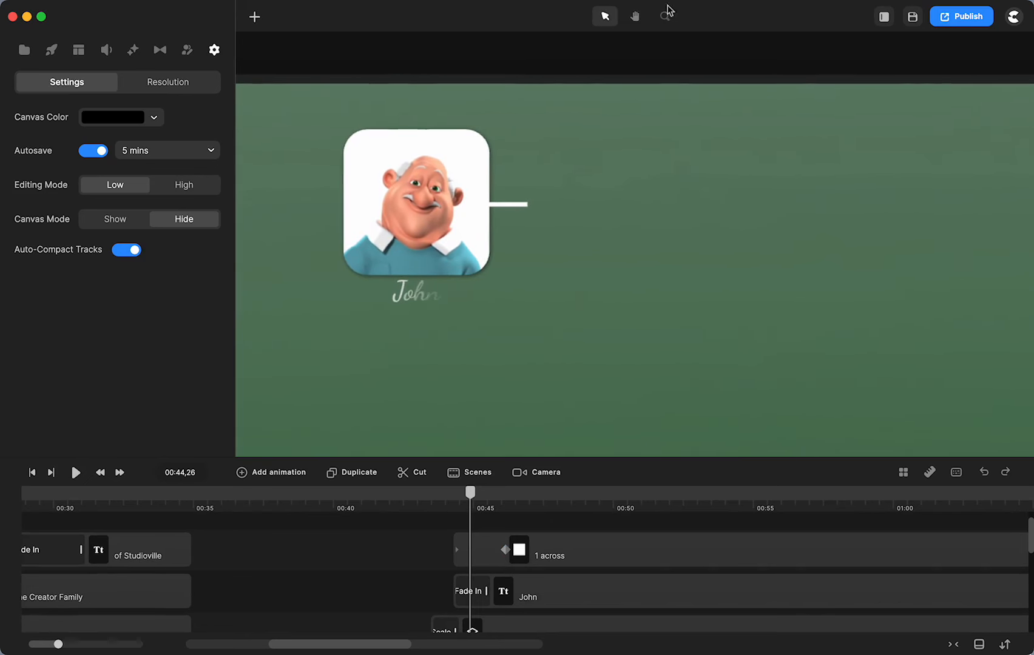
left_click(635, 18)
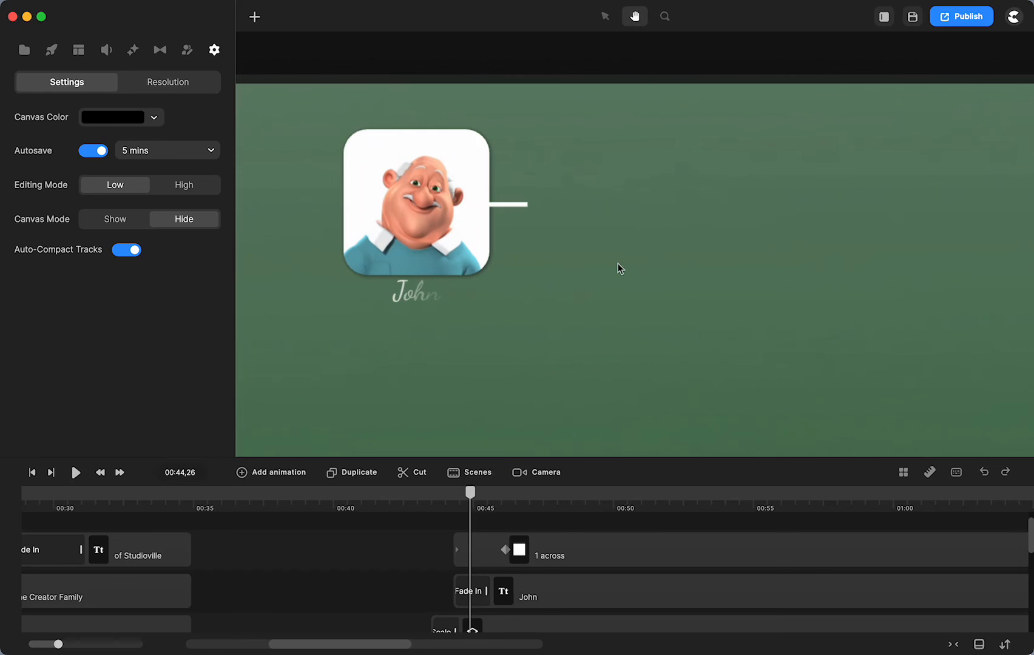
mouse_move(531, 337)
left_mouse_down()
mouse_move(794, 333)
mouse_move(459, 337)
mouse_move(590, 366)
mouse_move(577, 298)
mouse_move(549, 339)
left_mouse_up()
key("v")
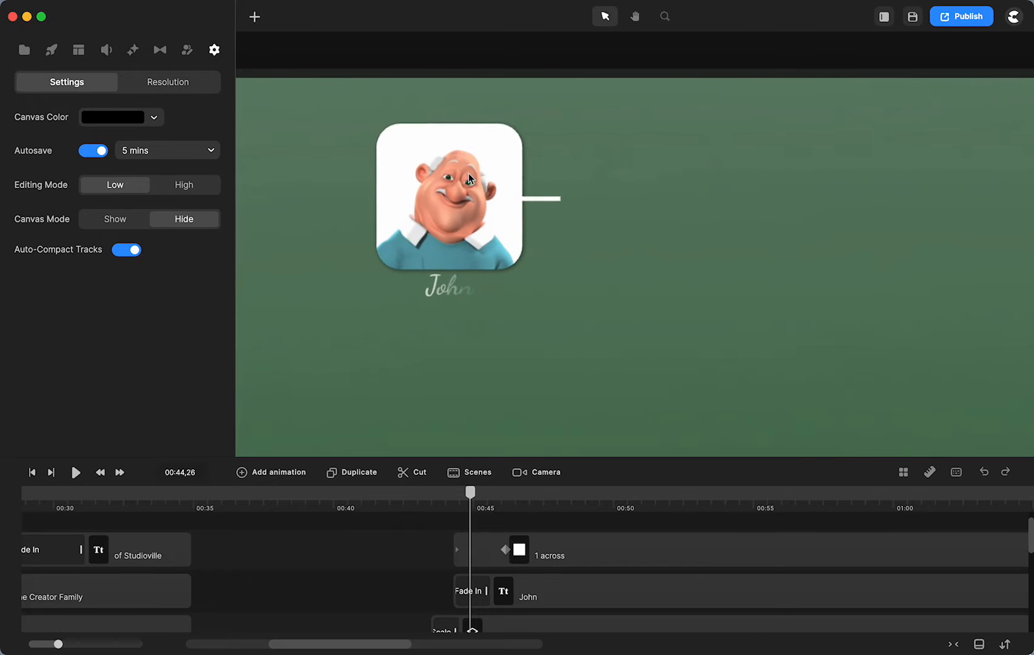
left_click(427, 176)
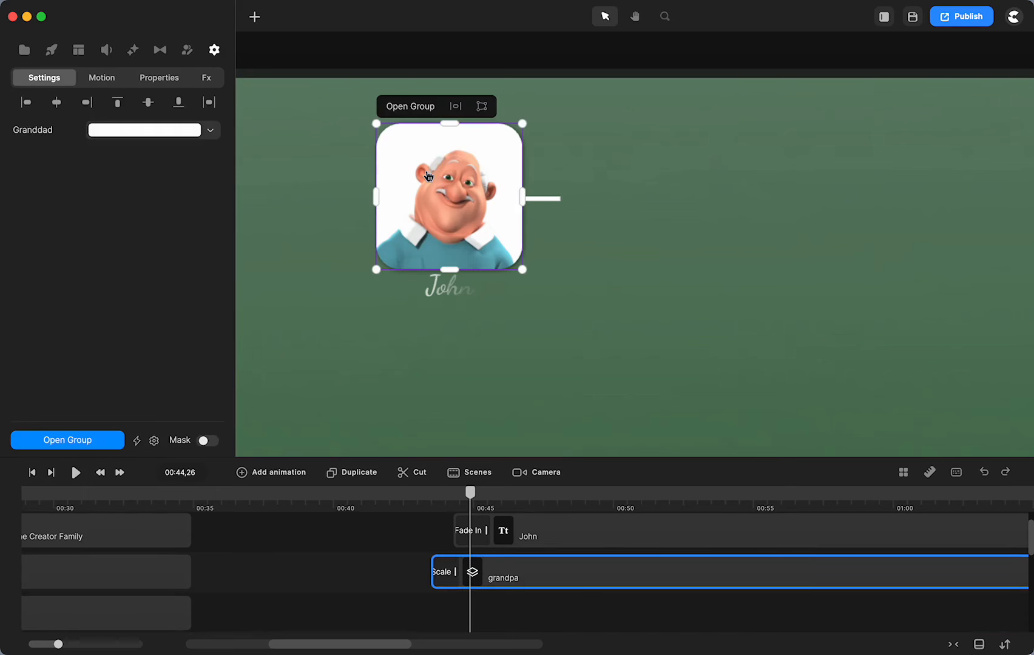
left_click(363, 474)
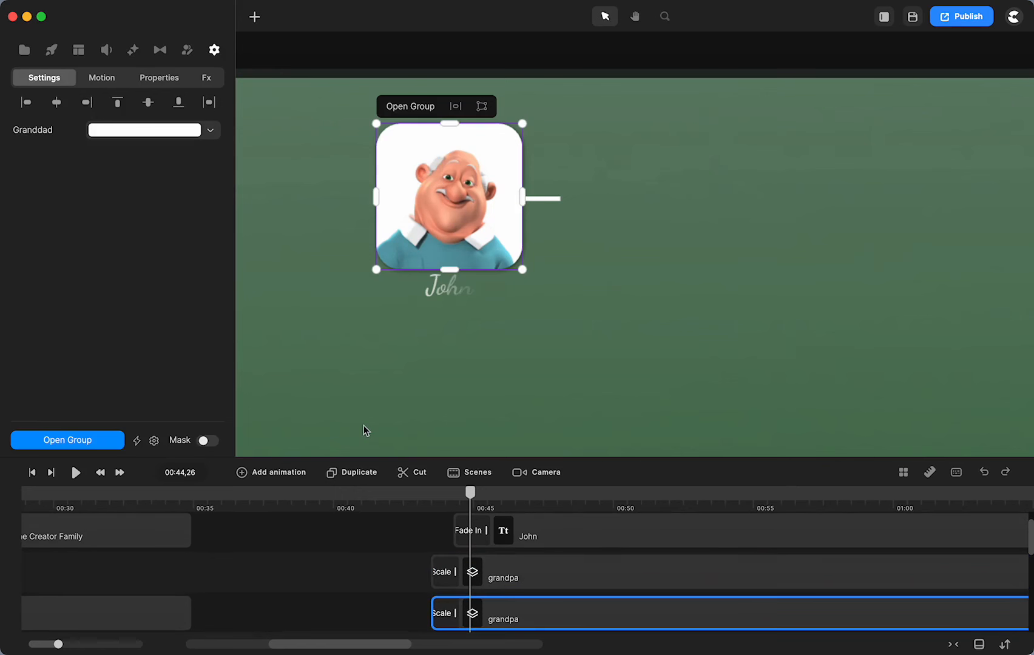
left_click(443, 573)
left_click_drag(480, 619, 520, 540)
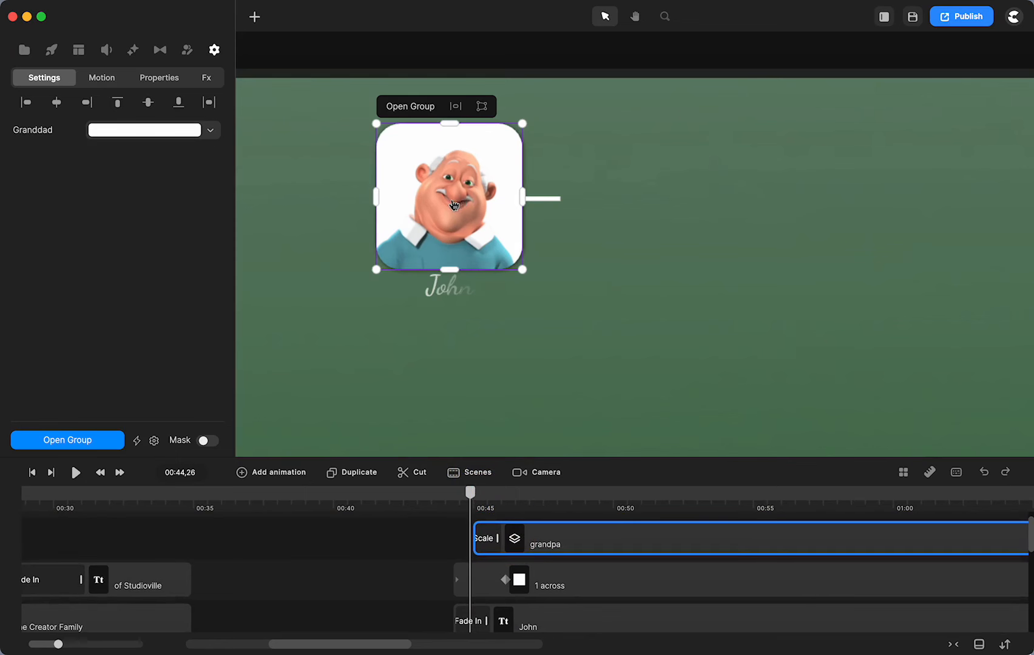
left_click_drag(466, 201, 758, 196)
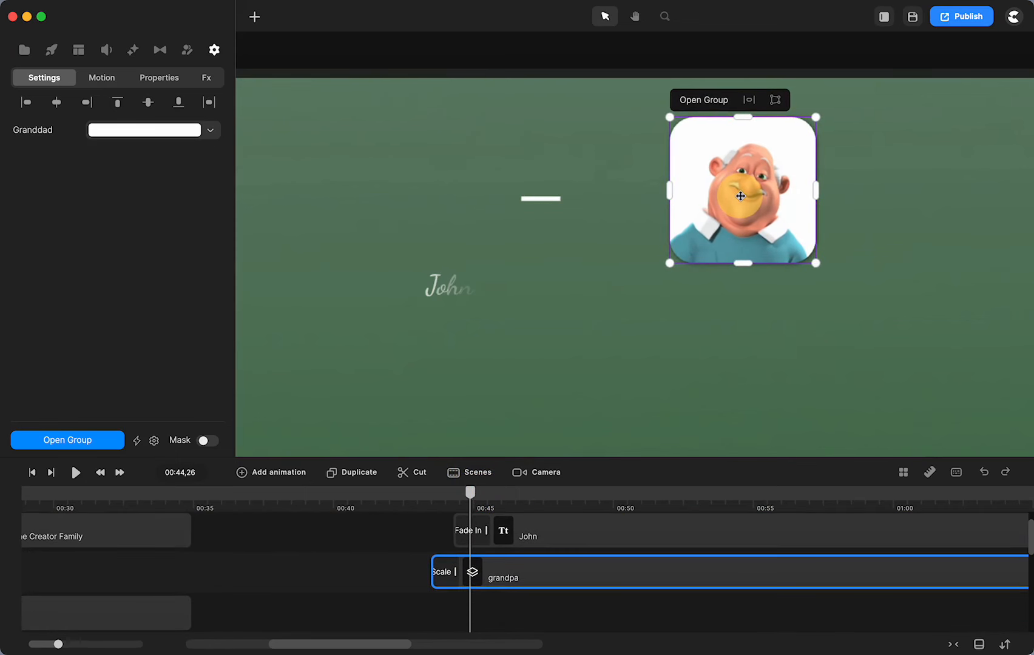
left_click_drag(575, 565, 556, 529)
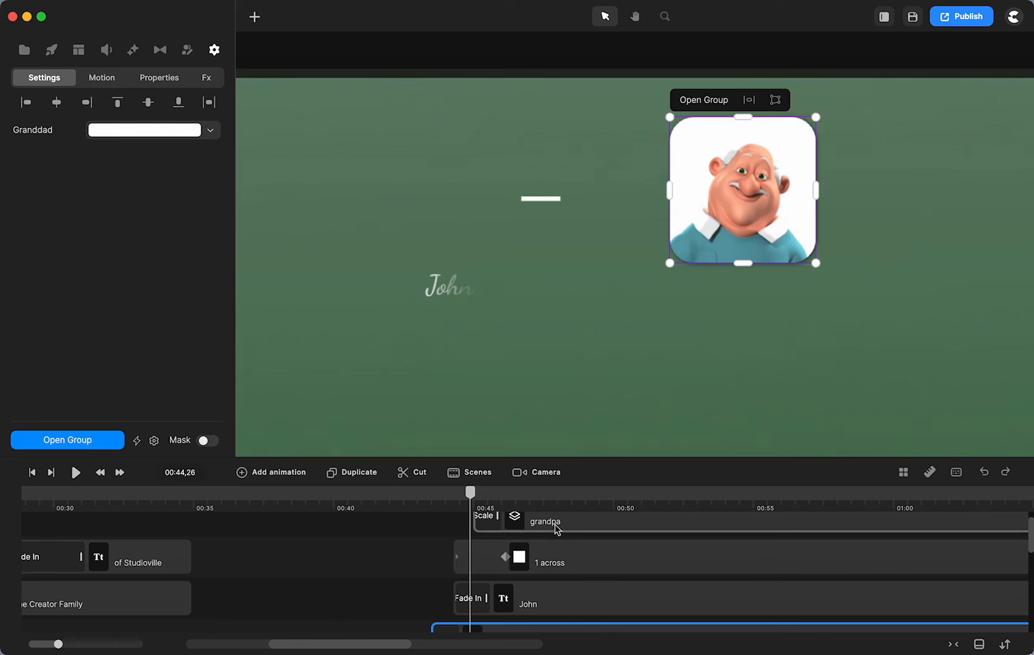
key("super+z")
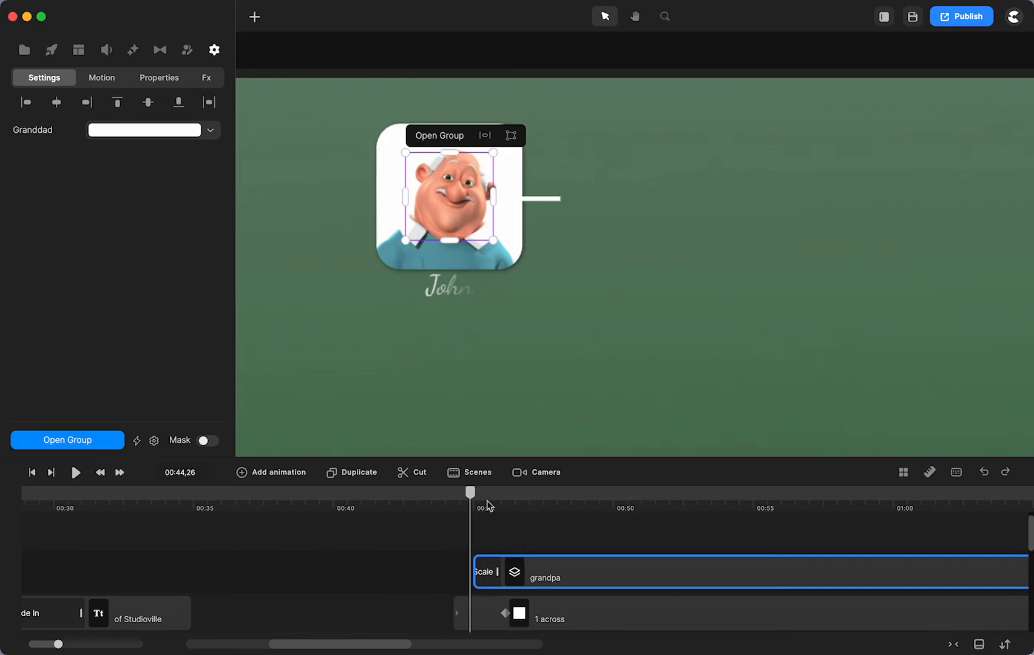
- Move the playhead to 00:46,27 and place the duplicated grandpa portrait at the far end of the horizontal connecting line
left_click_drag(470, 493, 526, 492)
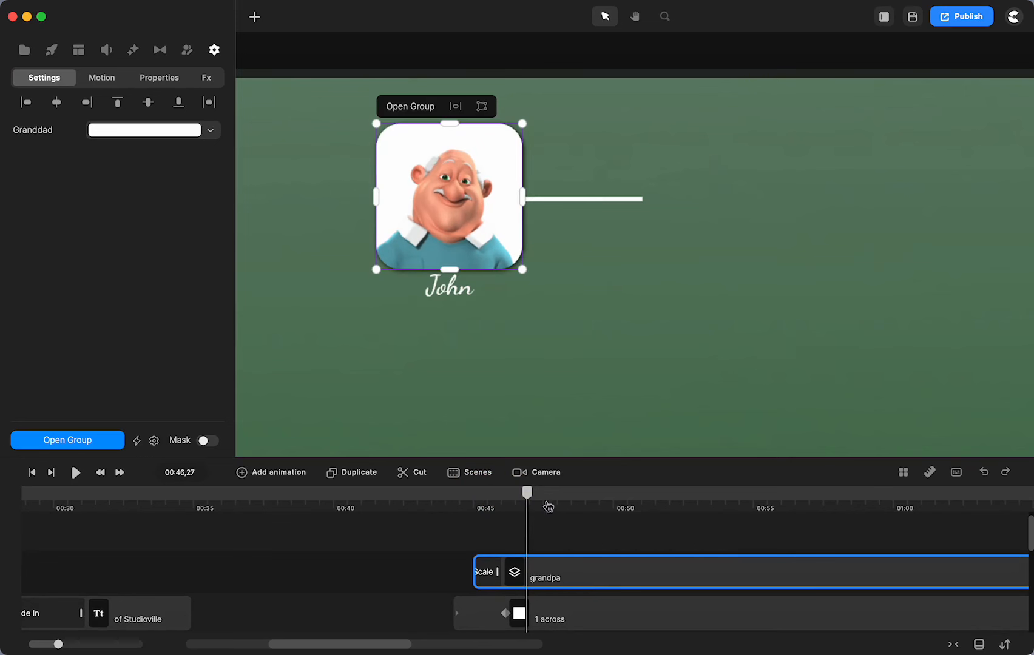
left_click_drag(410, 226, 677, 231)
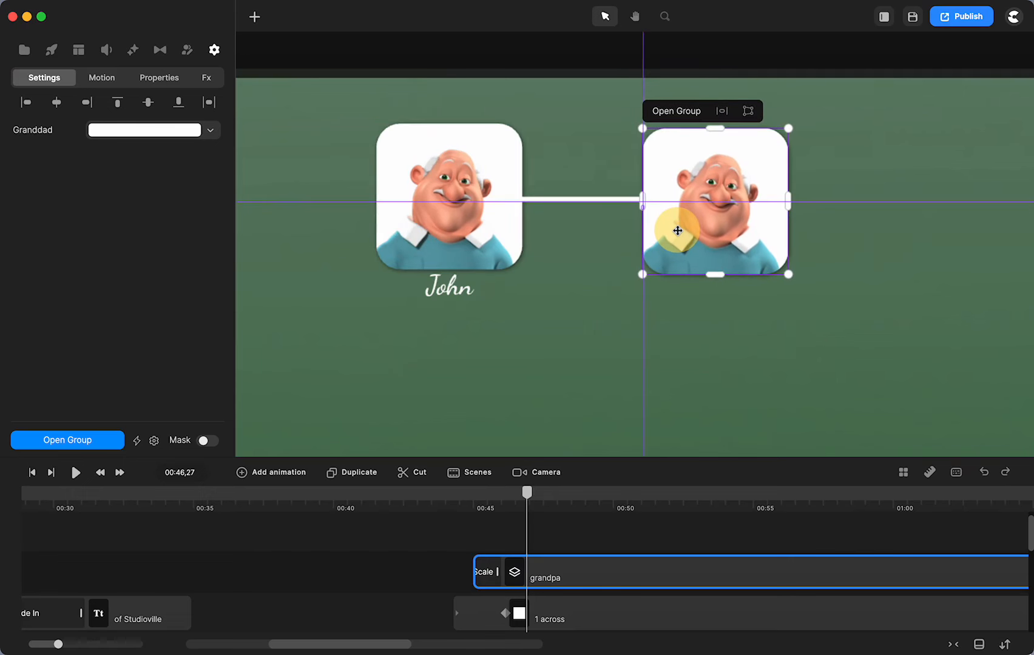
- Nudge the duplicated grandpa portrait so it is level with the connecting line and open its group
mouse_move(677, 231)
left_mouse_down()
mouse_move(652, 231)
mouse_move(677, 227)
left_mouse_up()
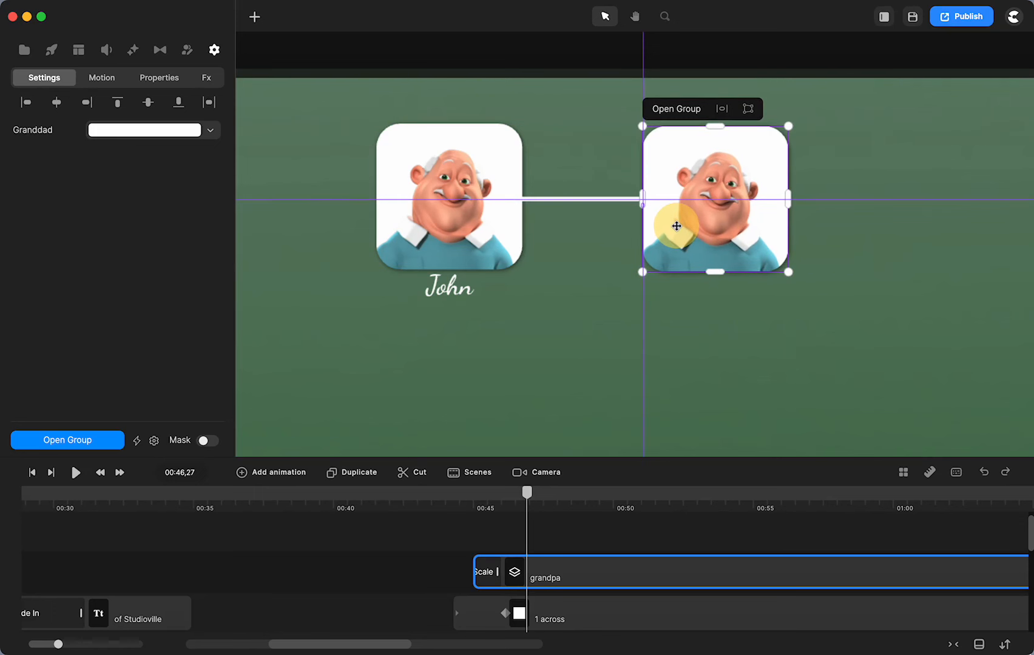
left_click_drag(676, 225, 675, 227)
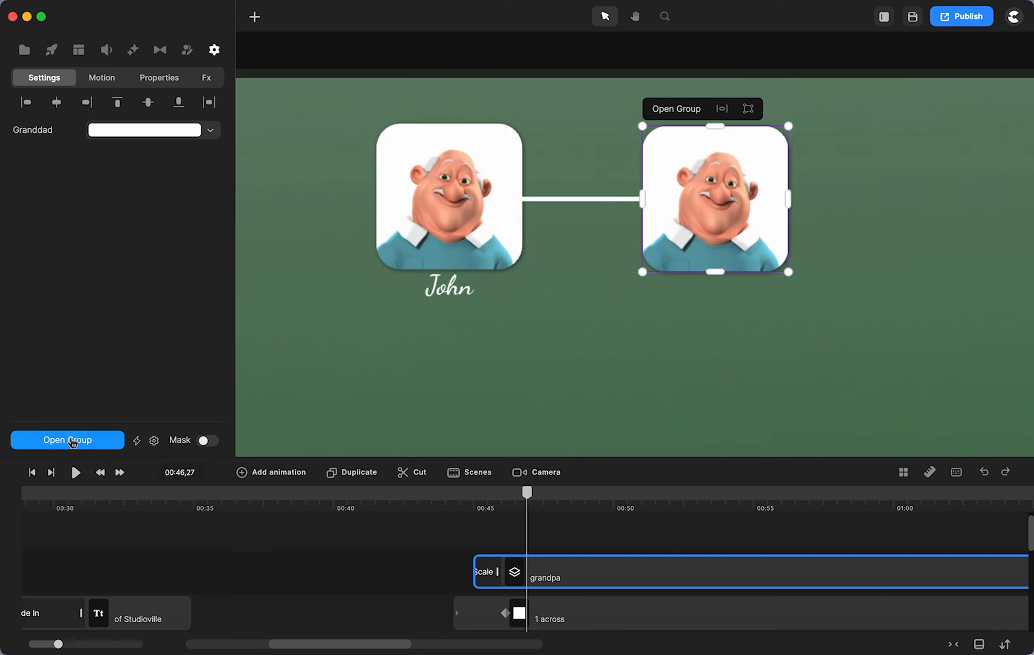
double_click(698, 185)
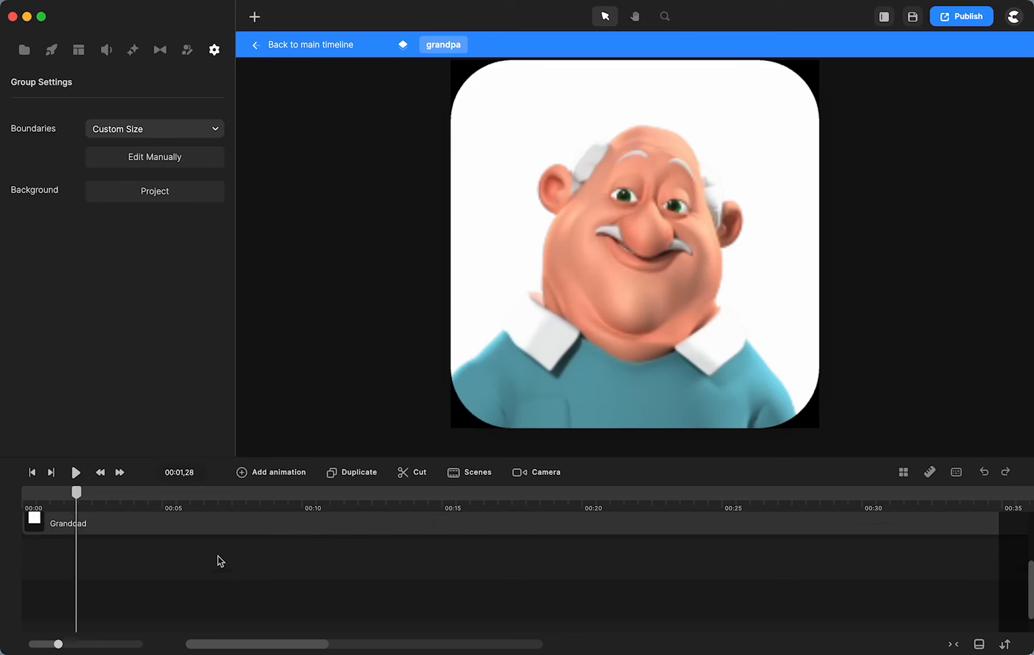
- Unmask the Grand Pa clip and shift the released Granddad square's clip to start at about 00:09
left_click(141, 560)
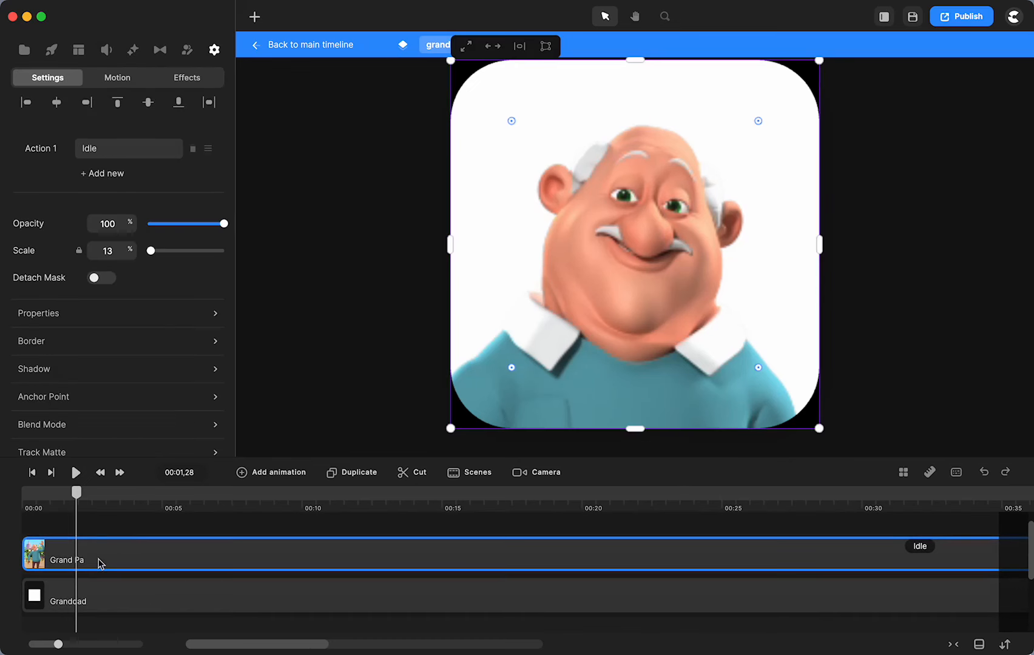
right_click(99, 563)
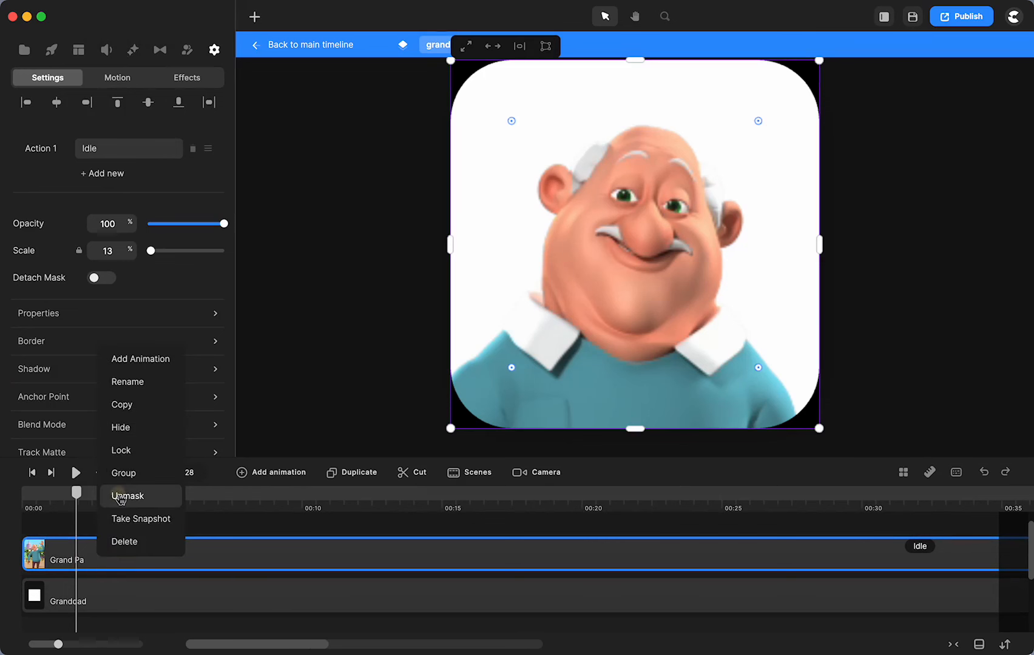
left_click(119, 497)
left_click_drag(83, 557, 323, 560)
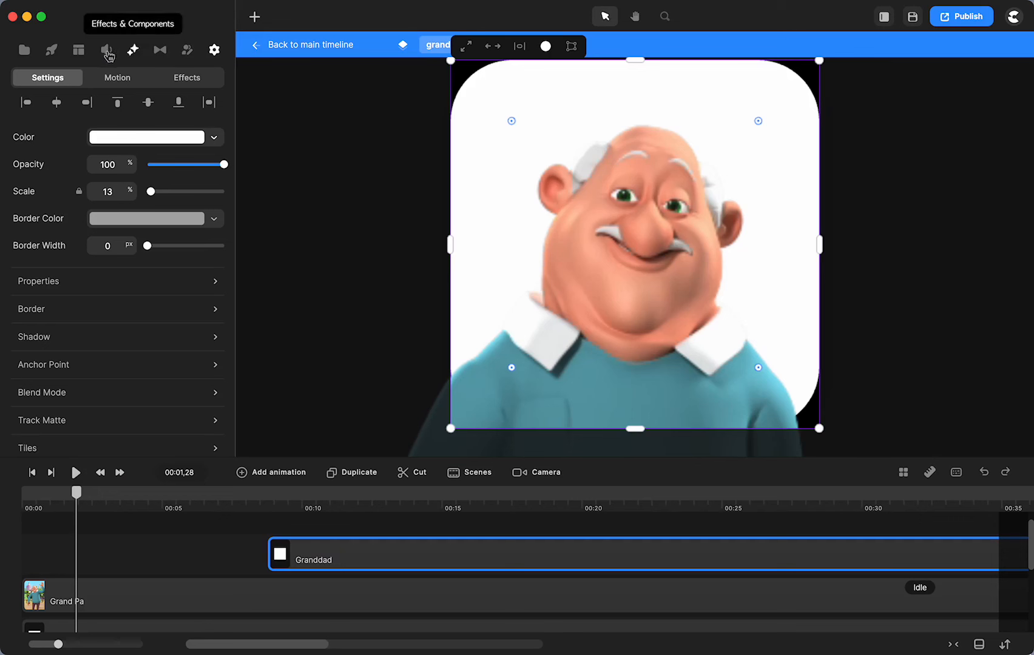
- Add the Hipster Girl character on a new track above the Granddad square, starting at 00:00
left_click(51, 49)
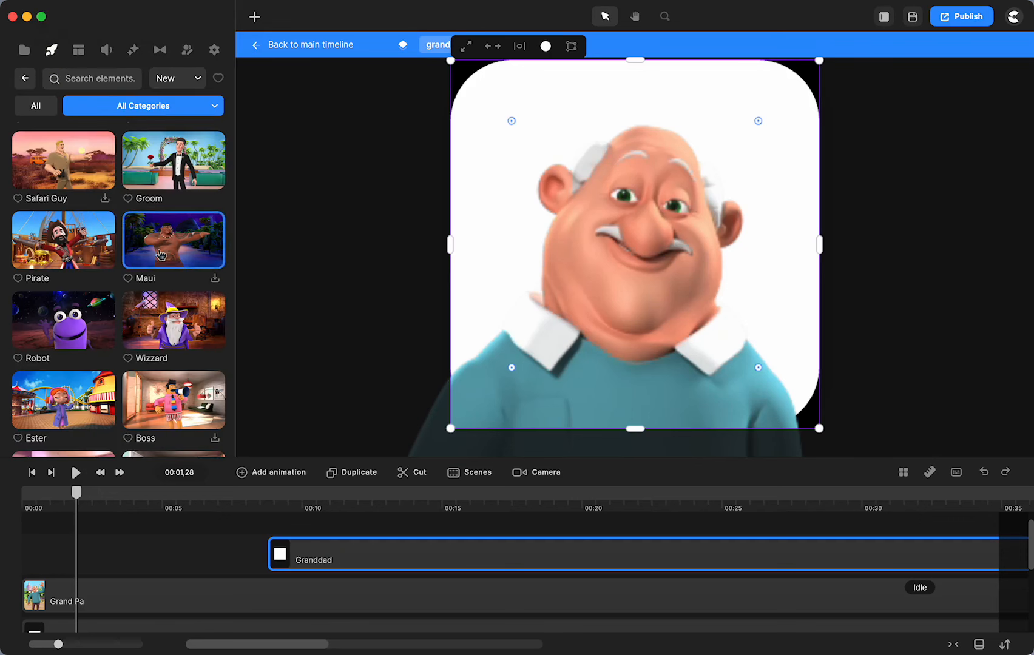
scroll(165, 392, "down", 1)
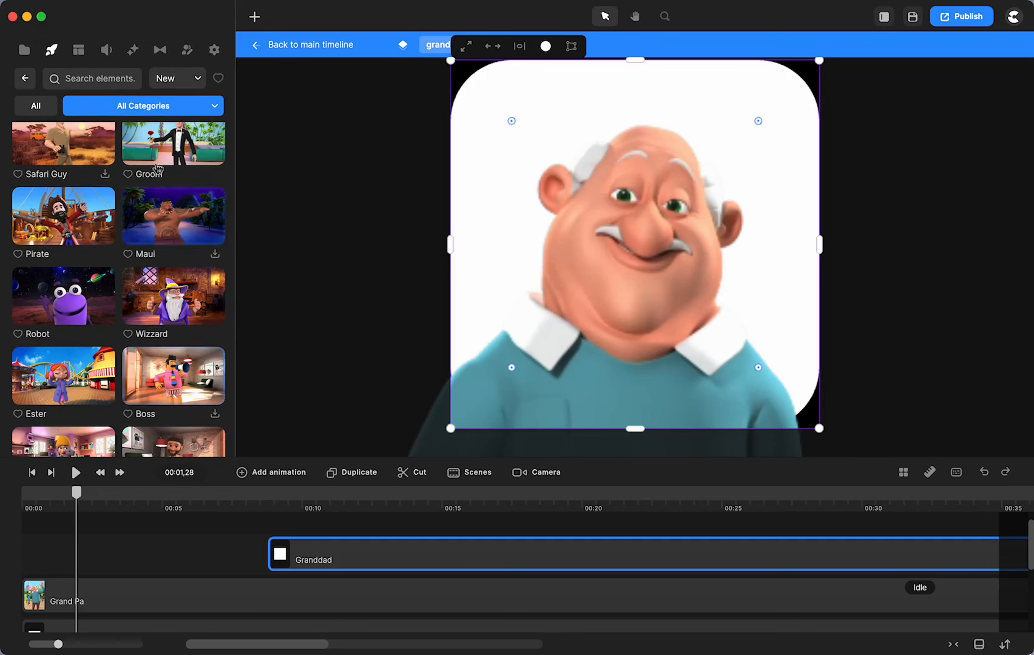
scroll(70, 224, "down", 5)
scroll(74, 235, "down", 3)
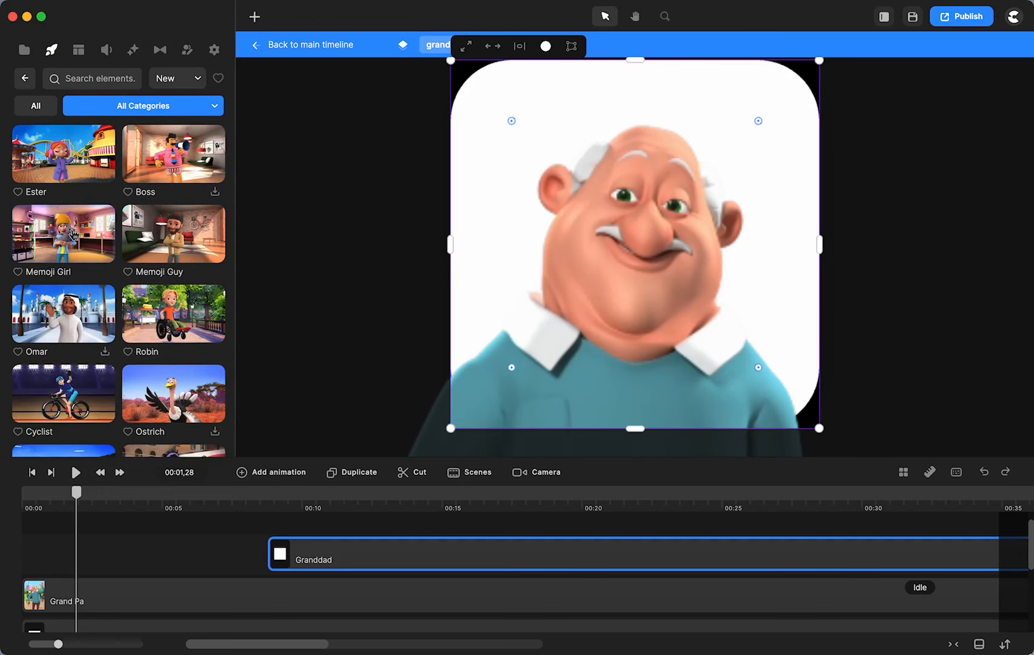
scroll(111, 302, "down", 5)
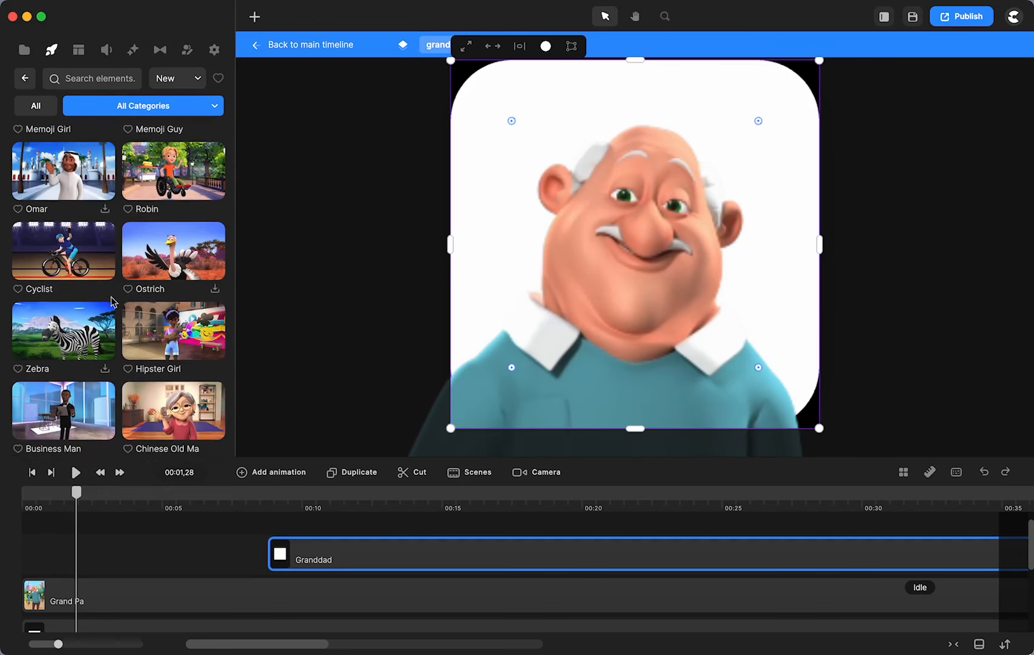
left_click_drag(162, 249, 57, 534)
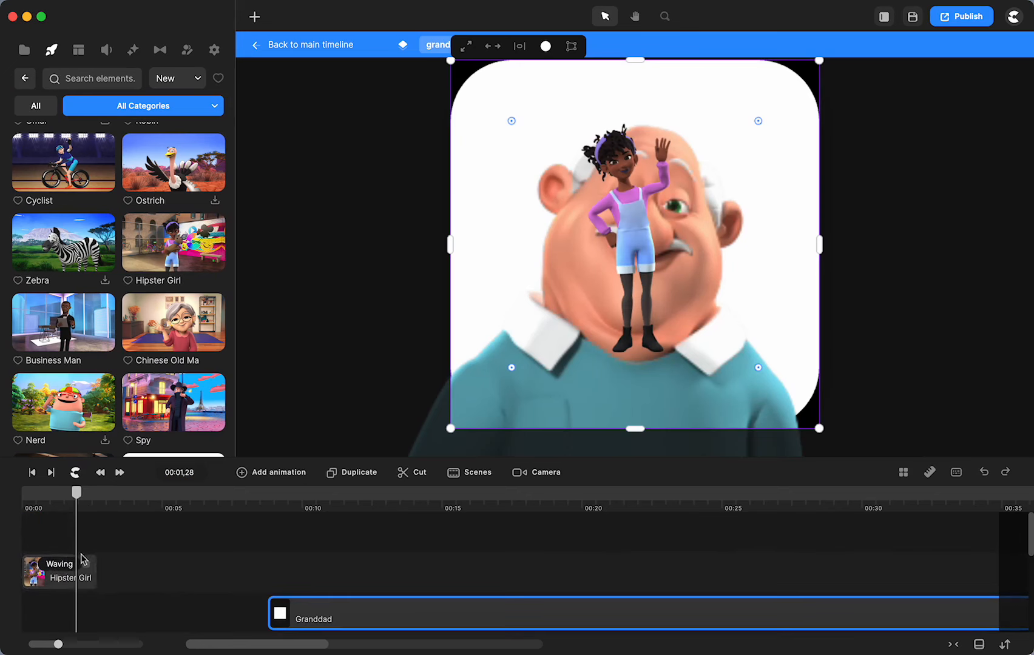
- Change the Hipster Girl's action to Idle and extend her clip past the end of the group at about 00:35
left_click(60, 570)
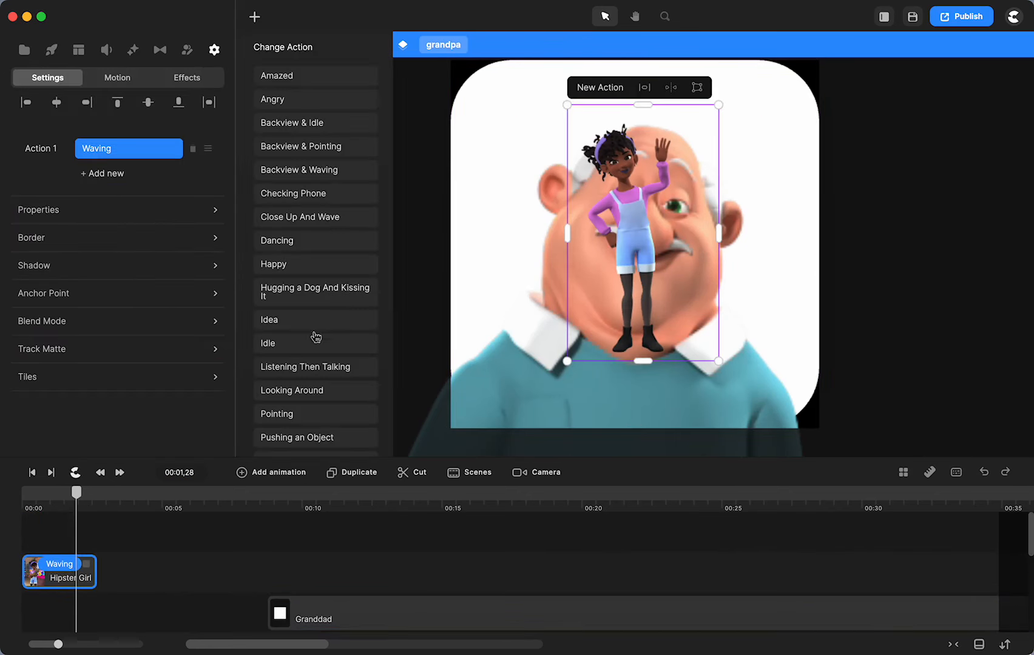
left_click(271, 345)
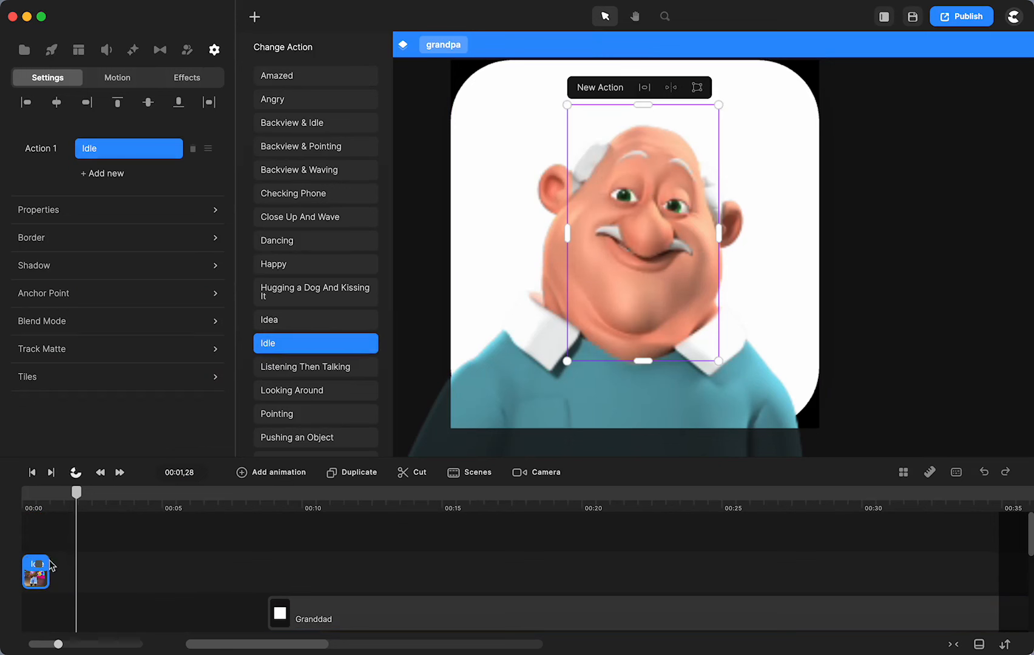
mouse_move(37, 563)
left_mouse_down()
mouse_move(612, 510)
mouse_move(951, 510)
mouse_move(1008, 529)
mouse_move(907, 545)
mouse_move(902, 558)
left_mouse_up()
left_click(905, 571)
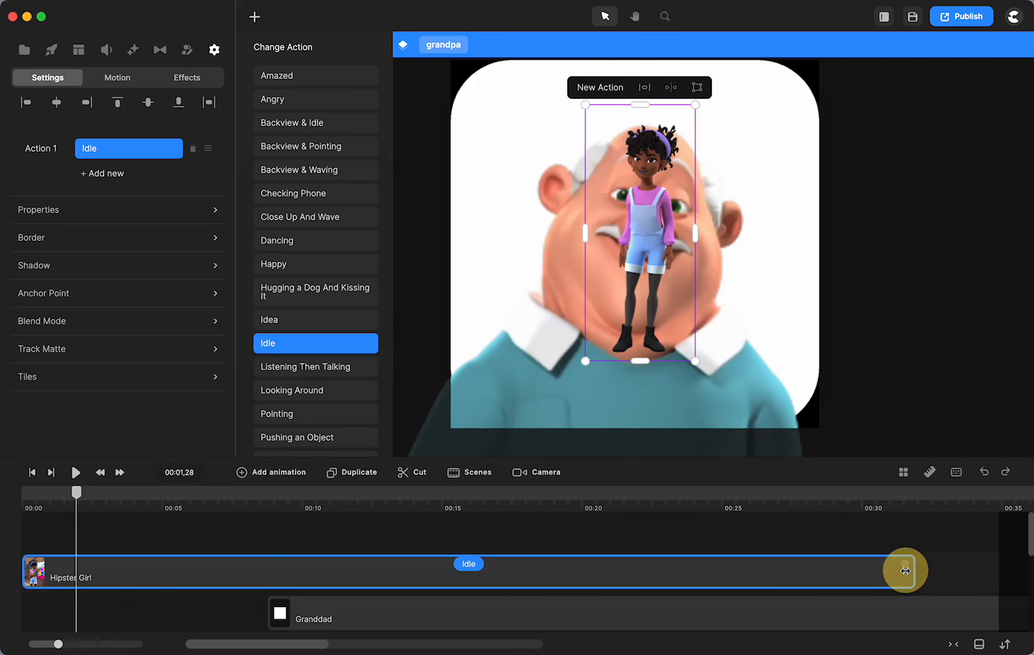
left_click_drag(905, 571, 1021, 561)
- Delete the Grand Pa character clip from the duplicated group
scroll(441, 556, "down", 2)
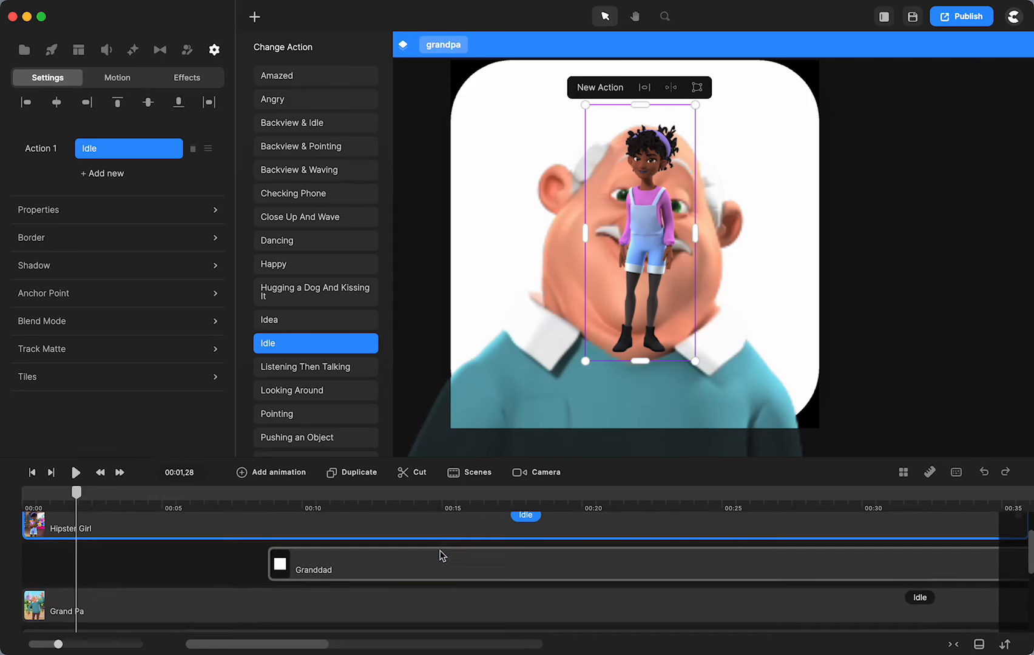
left_click(236, 604)
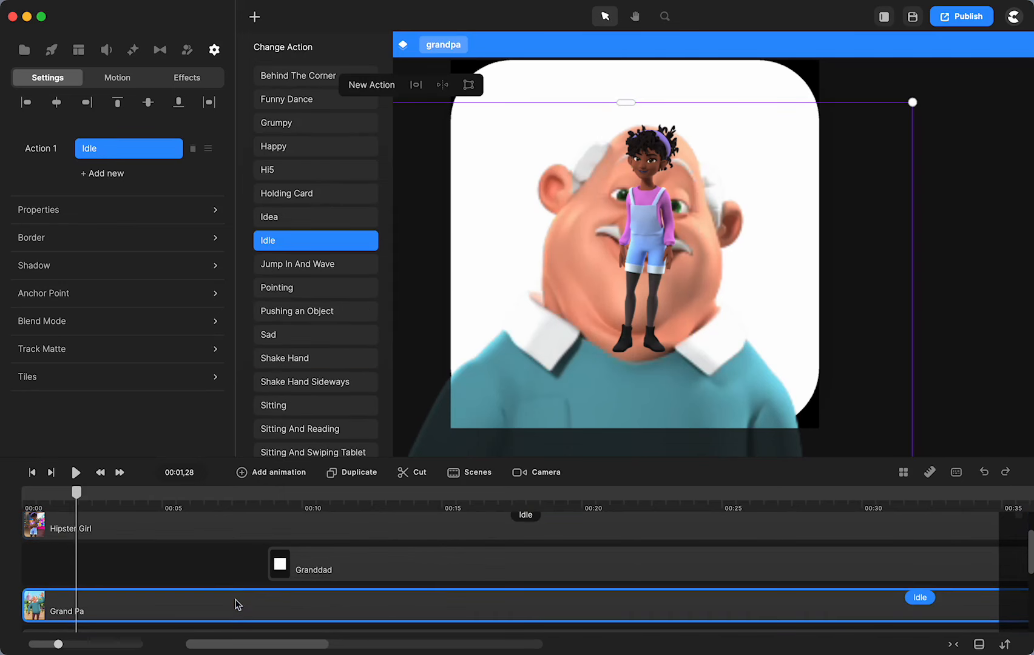
double_click(235, 605)
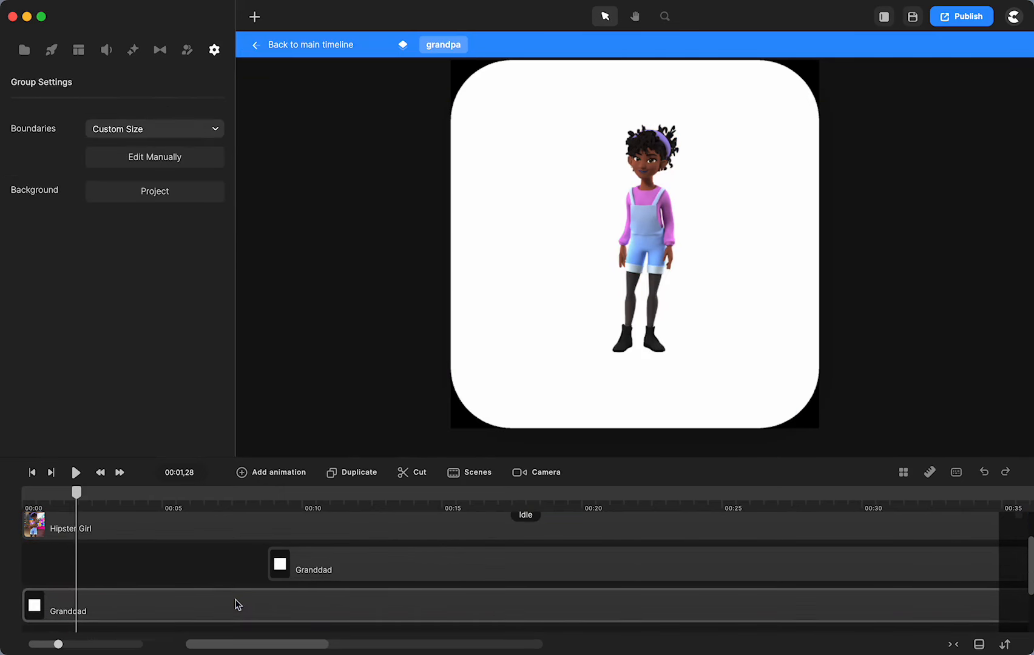
- Enlarge the Hipster Girl and center her head and upper body within the white rounded square
left_click(642, 242)
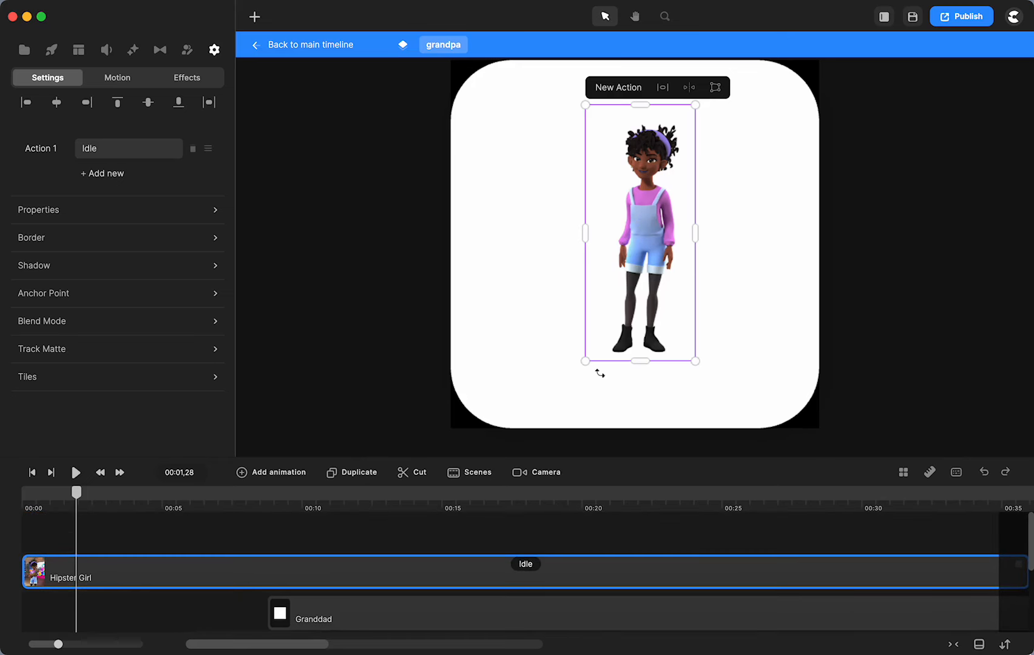
left_click_drag(585, 361, 253, 610)
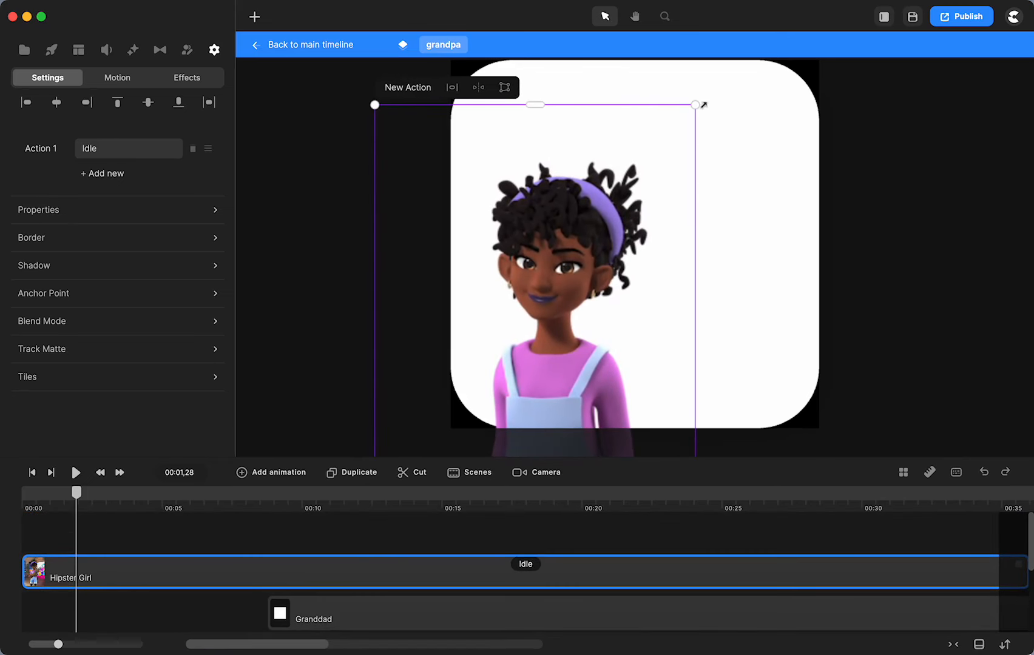
left_click_drag(703, 104, 785, 65)
left_click_drag(597, 194, 663, 199)
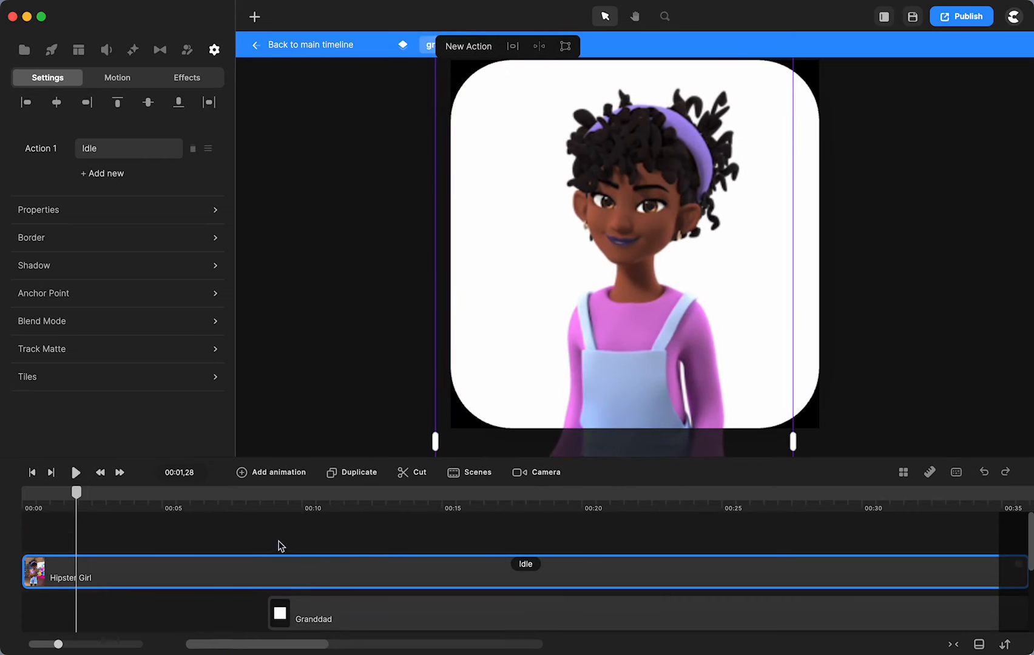
- Mask Hipster Girl with the Granddad square and save the project from the main timeline
left_click_drag(281, 536, 363, 623)
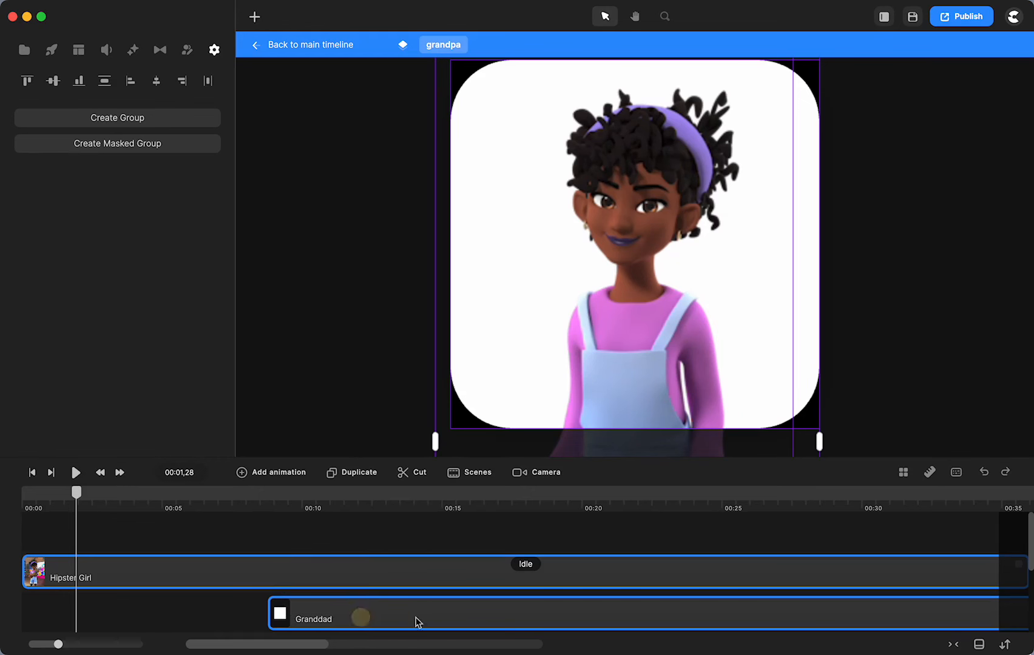
right_click(371, 579)
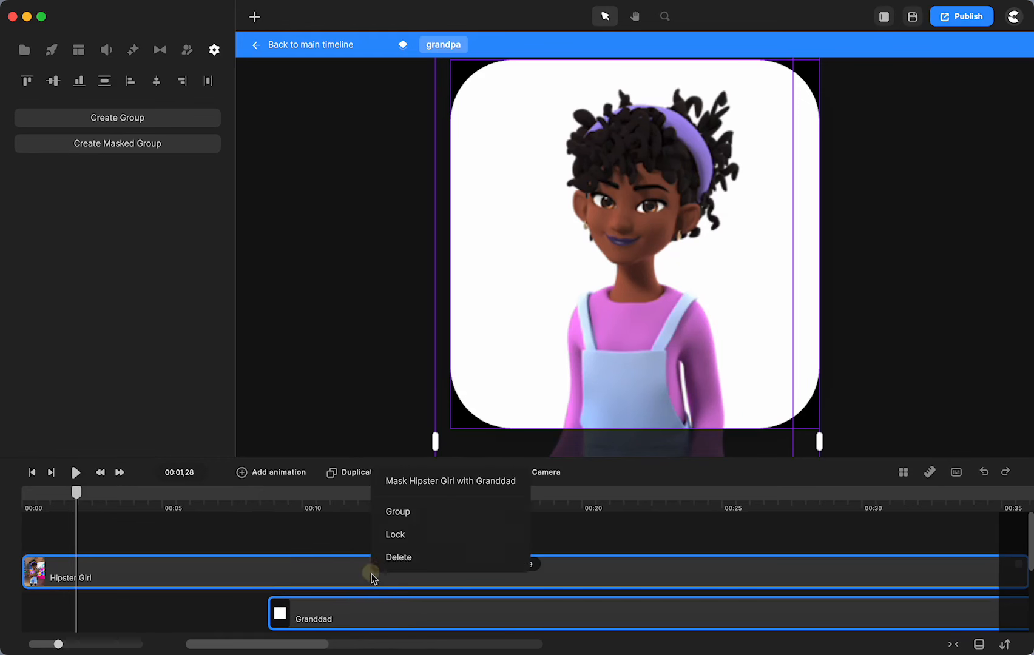
left_click(405, 488)
left_click(333, 49)
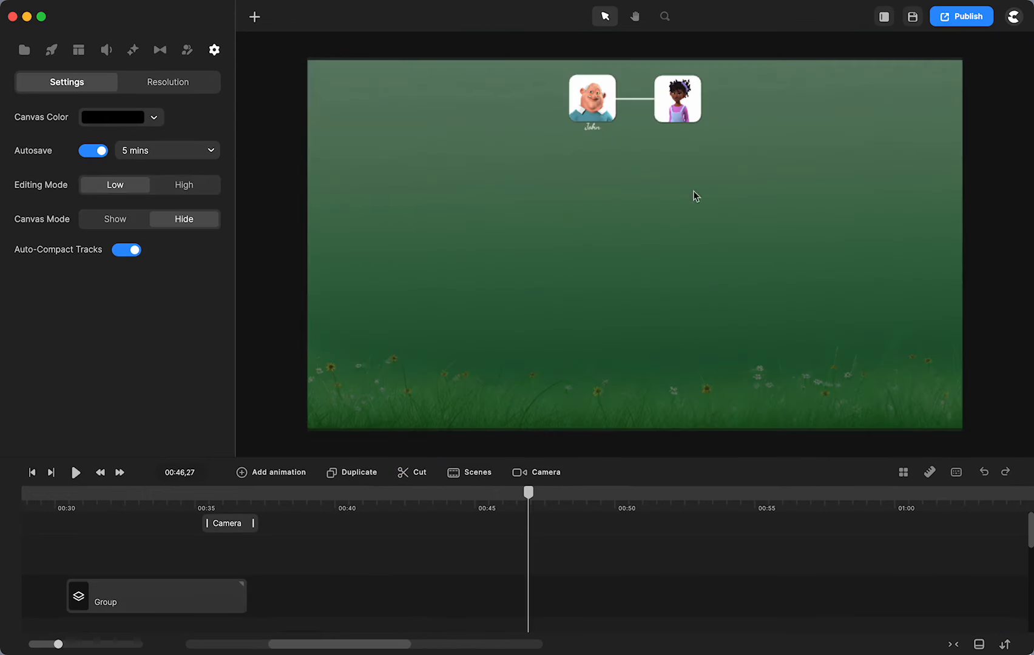
key("super+s")
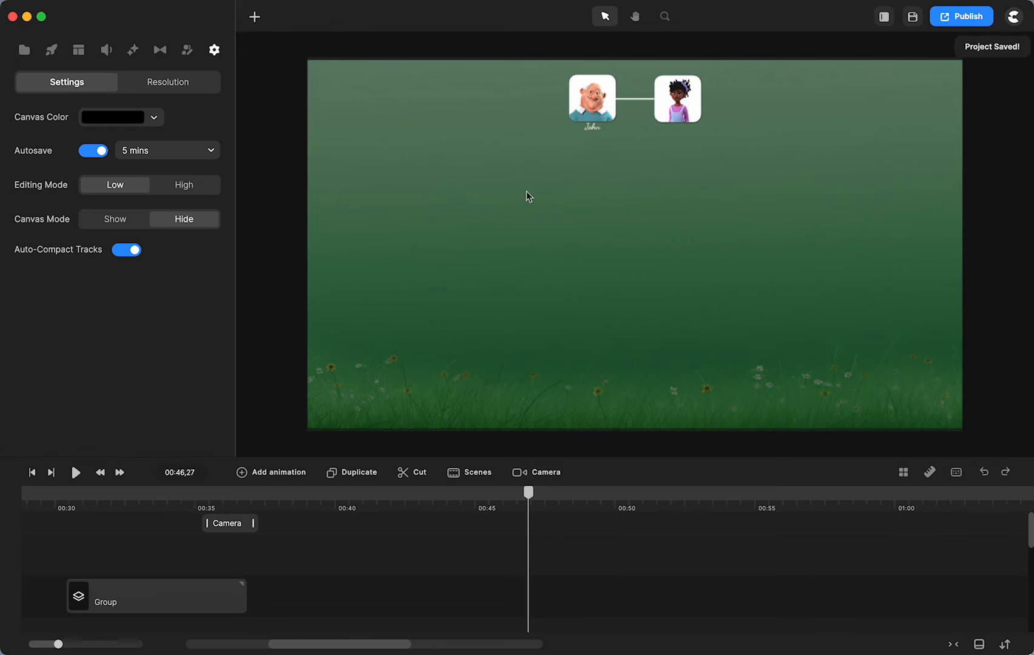
- Compare the complete family tree at about 00:30 with the two linked portraits at 00:47,30, examining the portraits up close
left_click_drag(528, 493, 77, 506)
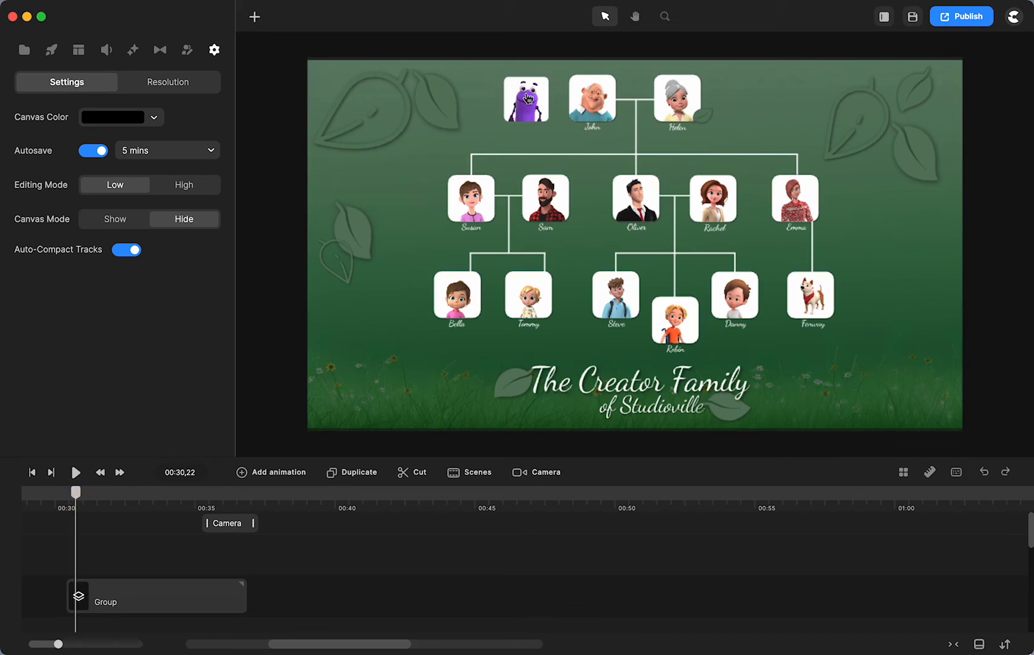
left_click_drag(75, 498, 558, 509)
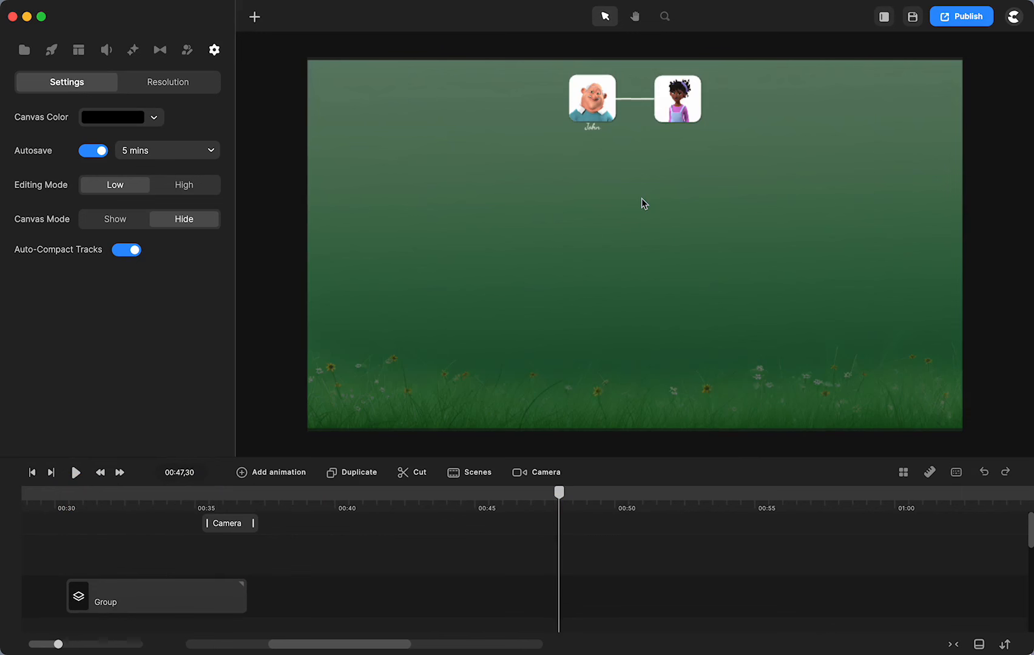
scroll(641, 198, "up", 10)
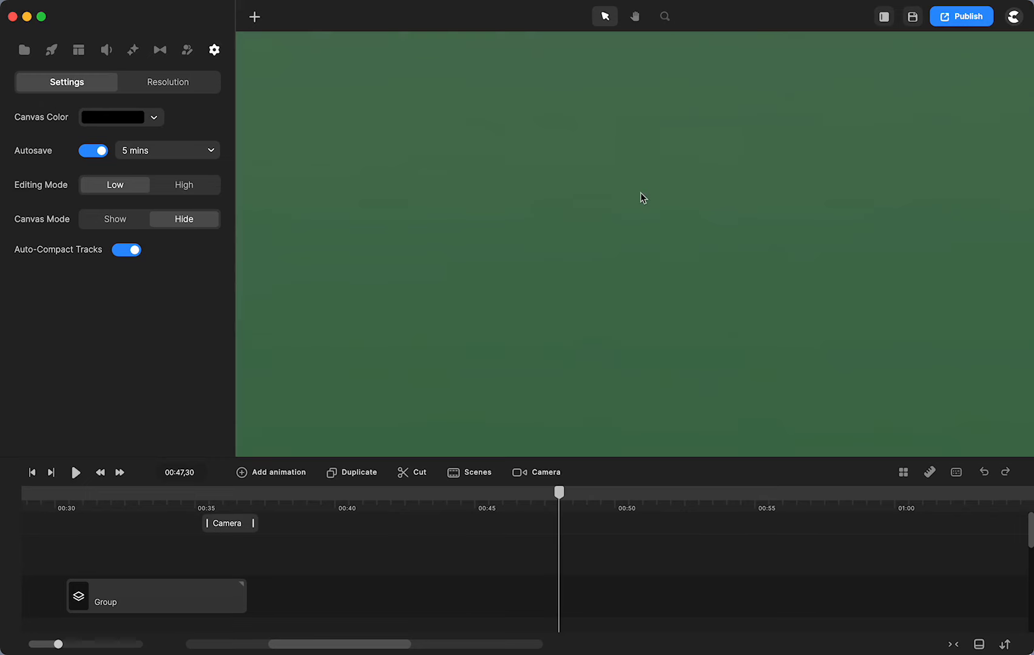
left_click_drag(617, 115, 637, 395)
key("space")
left_click_drag(604, 145, 603, 166)
left_click_drag(622, 85, 623, 361)
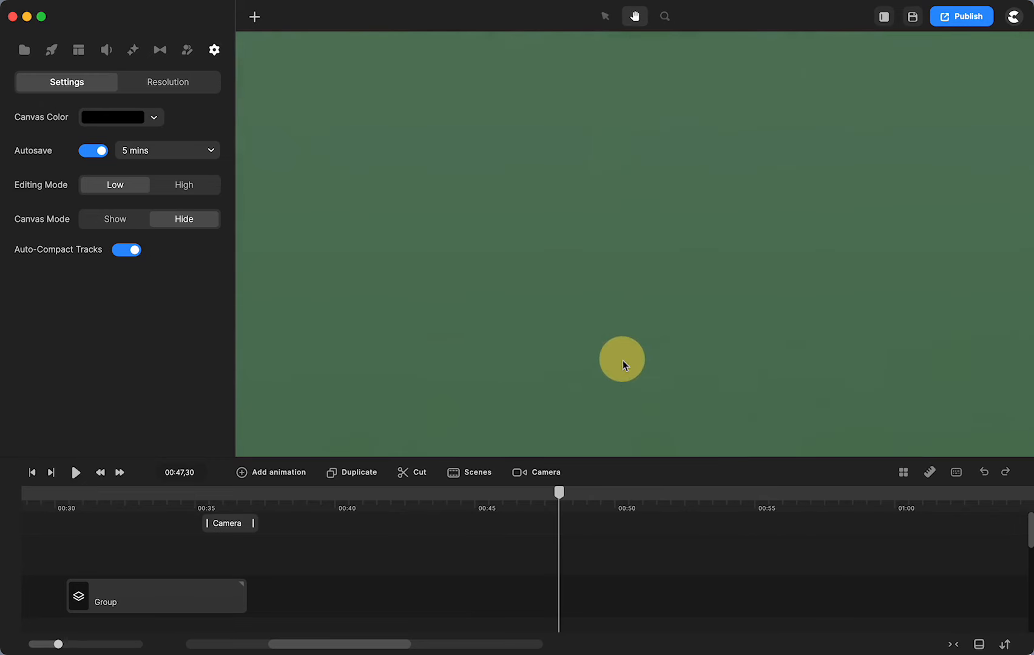
left_click_drag(624, 112, 632, 368)
left_click_drag(625, 187, 689, 278)
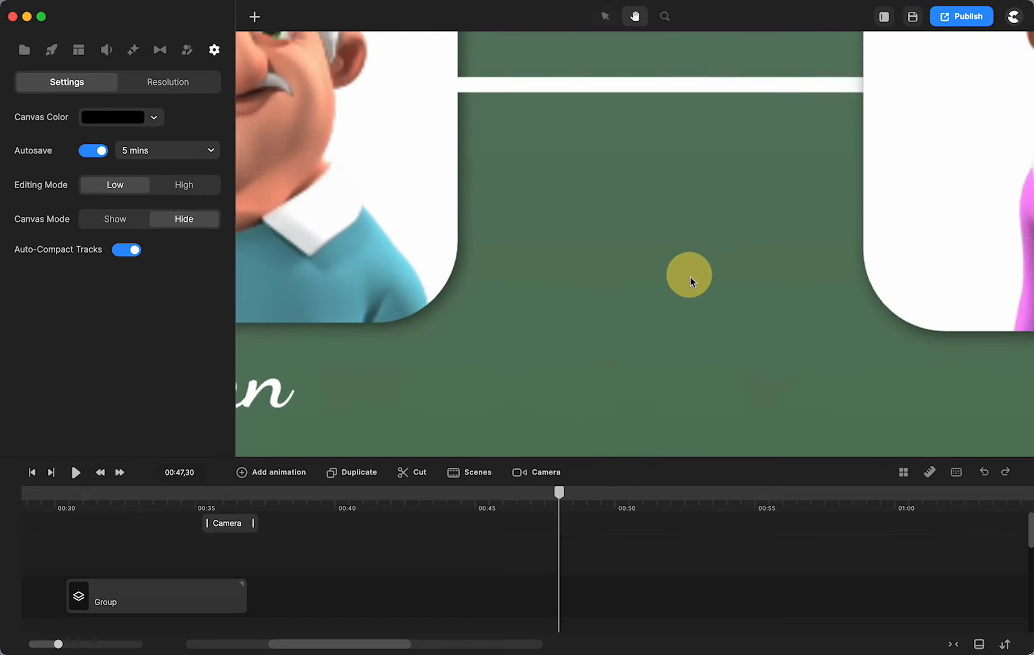
scroll(690, 277, "down", 4)
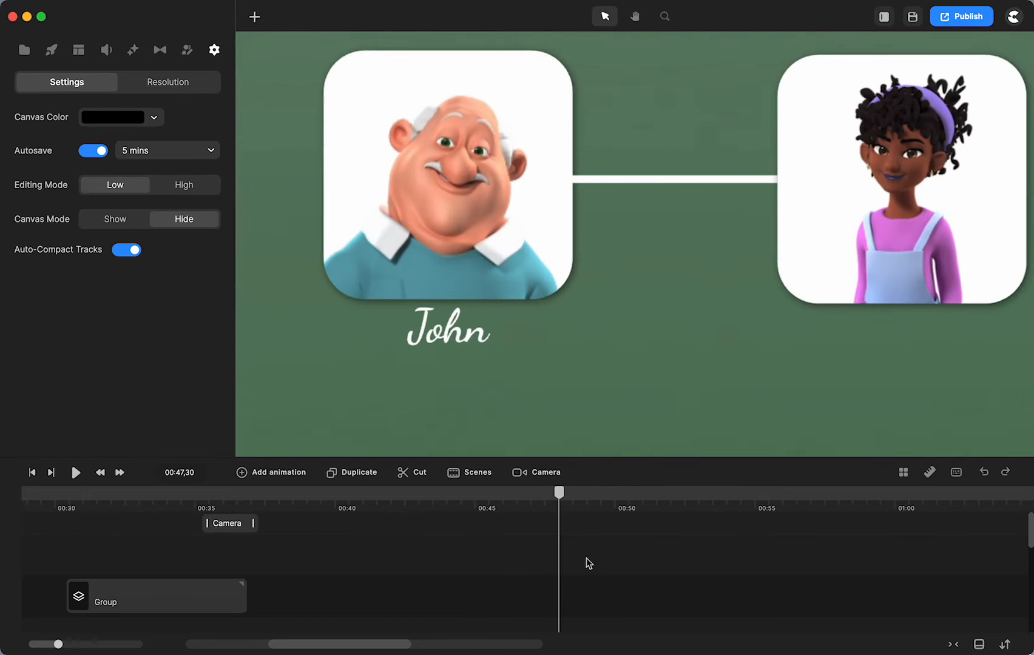
scroll(589, 563, "down", 5)
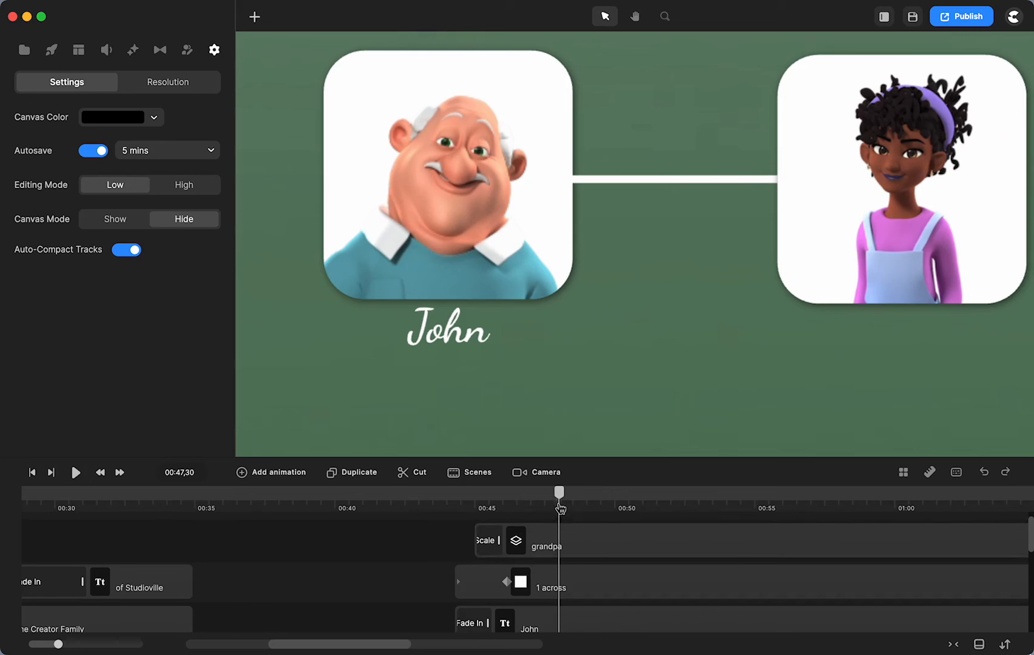
- Examine the preset settings of the Scale Up Fade entrance on the original grandpa portrait at about 00:44
left_click_drag(560, 509, 449, 525)
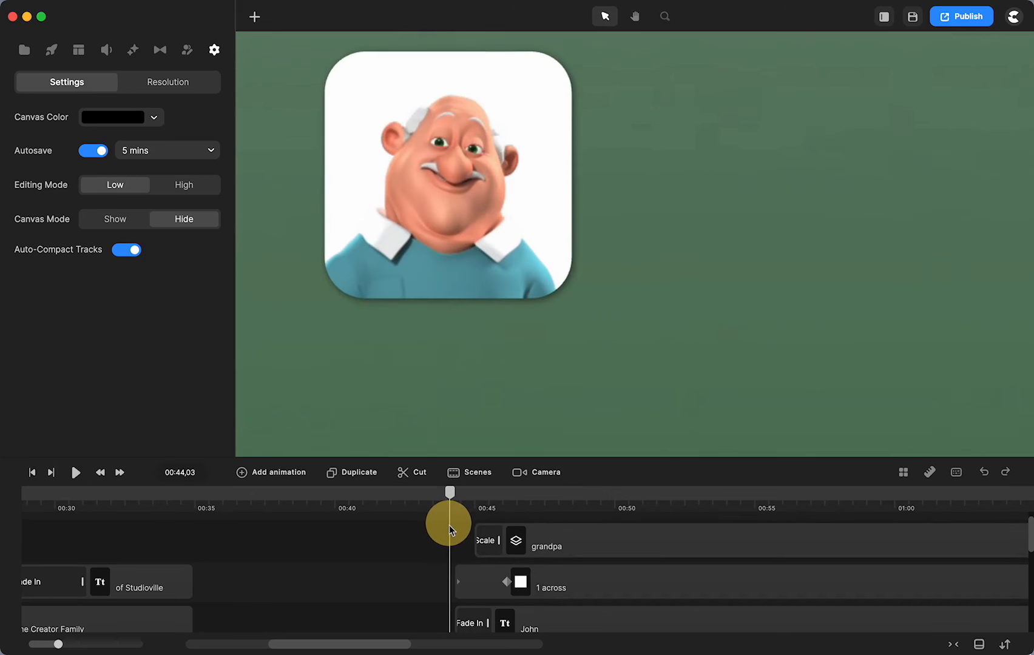
scroll(451, 570, "down", 2)
left_click(447, 588)
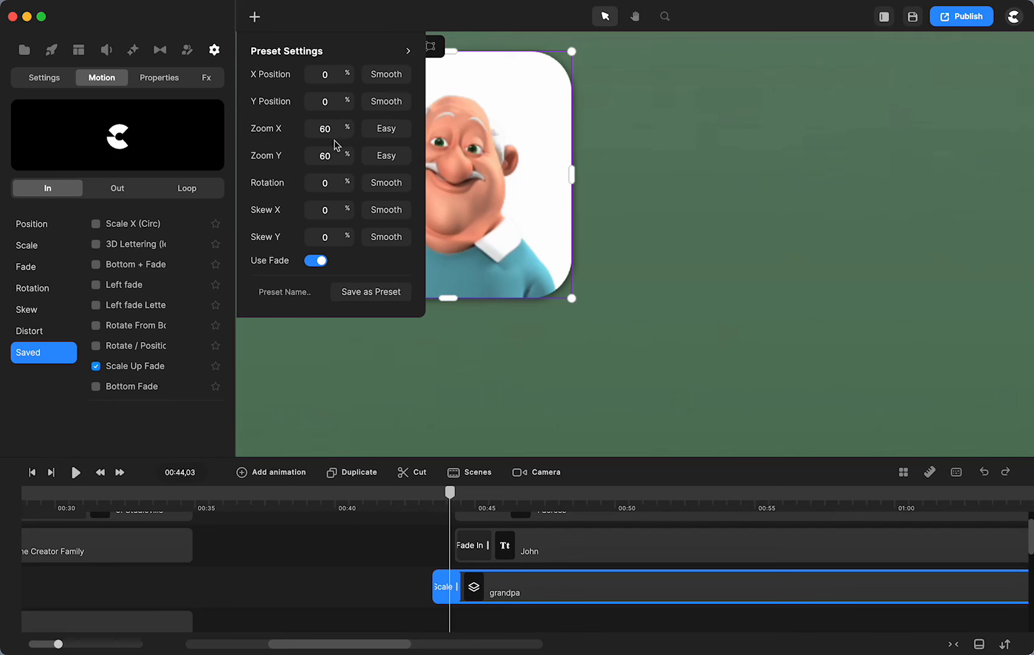
left_click(384, 571)
- Examine the entrance timing of grandpa's name, the connecting line and the second portrait between about 00:44 and 00:47
mouse_move(450, 492)
left_mouse_down()
mouse_move(415, 493)
mouse_move(465, 501)
left_mouse_up()
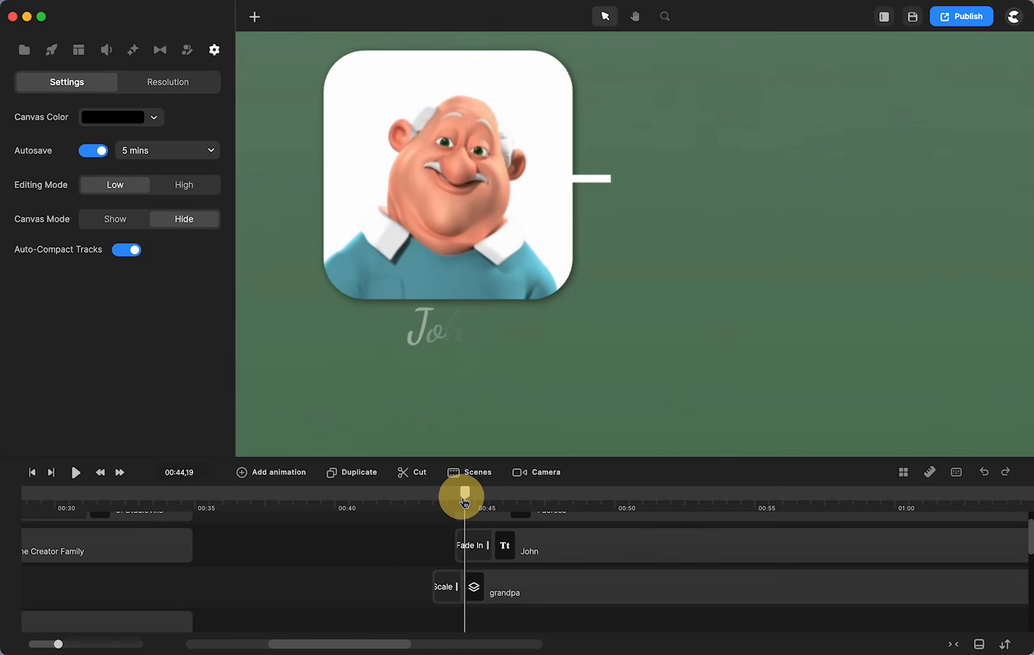
left_click(553, 546)
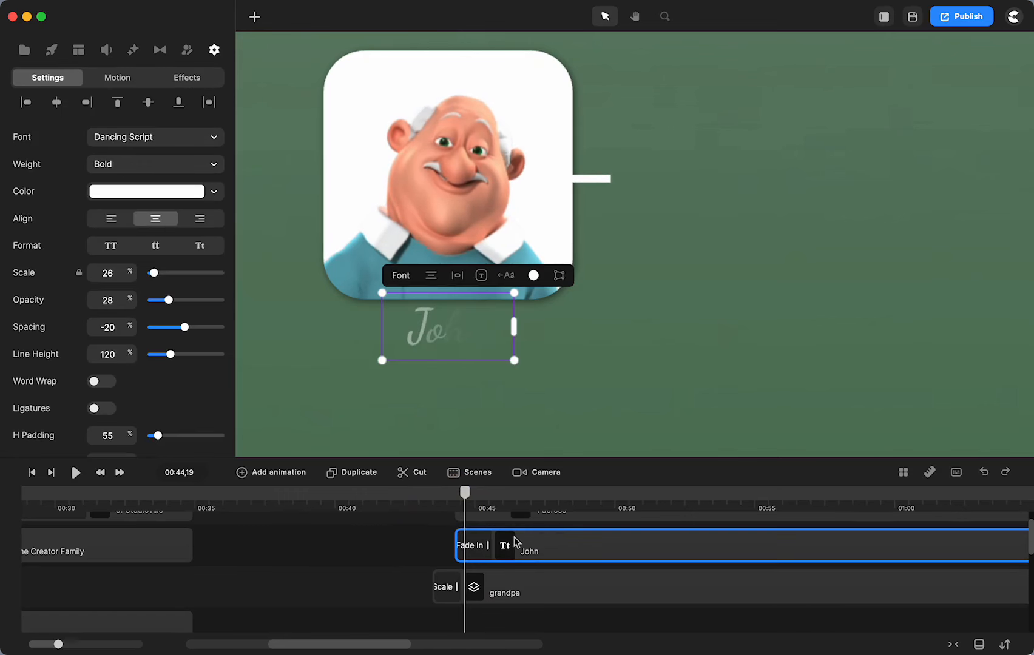
scroll(515, 542, "up", 2)
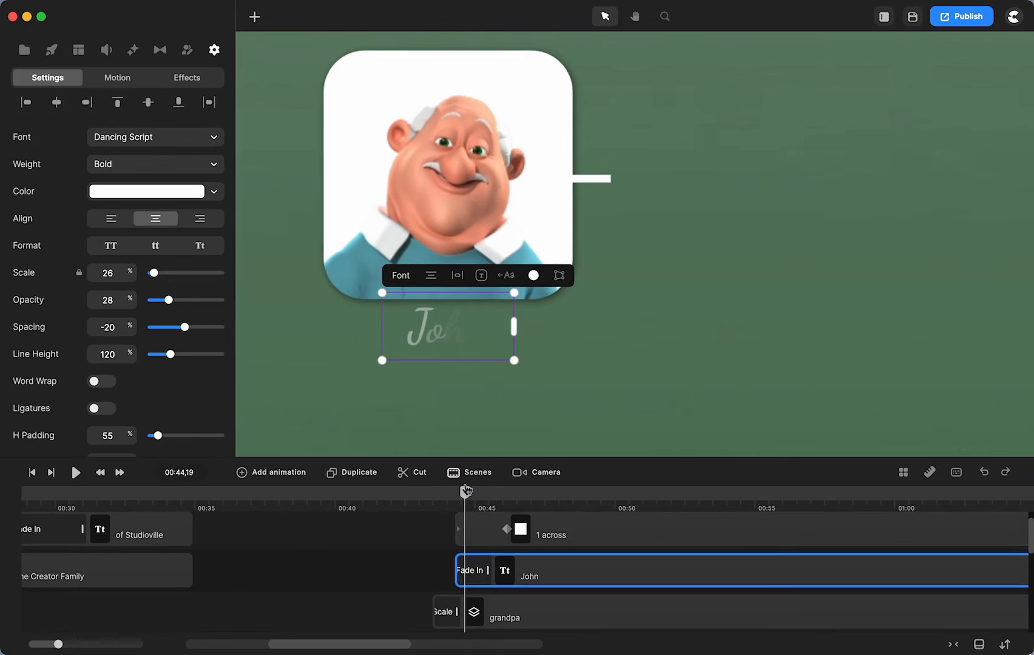
left_click_drag(465, 491, 517, 492)
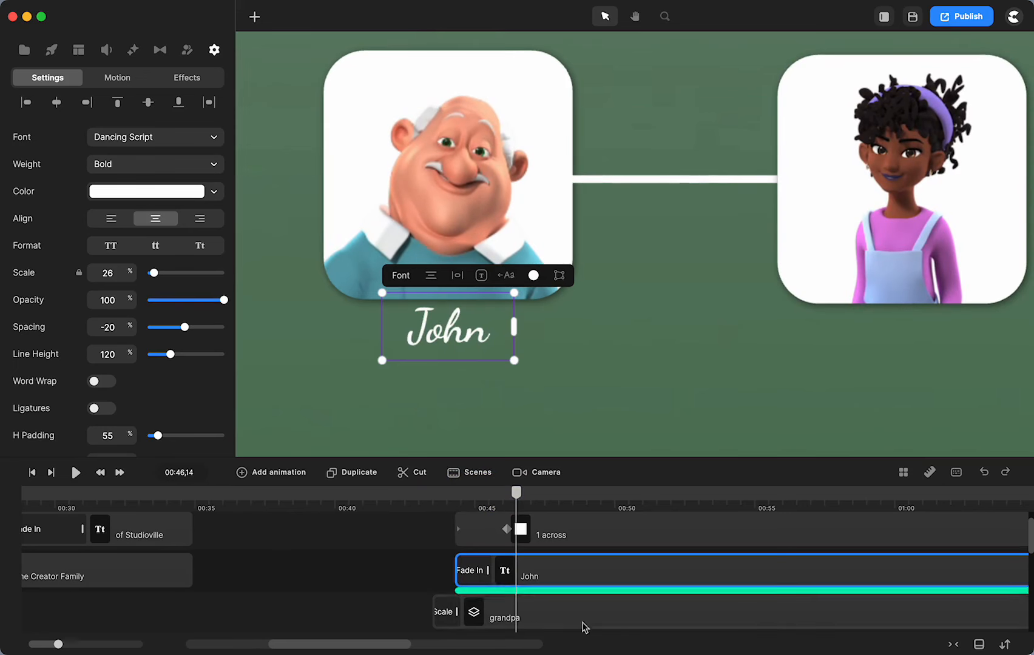
left_click_drag(584, 626, 620, 577)
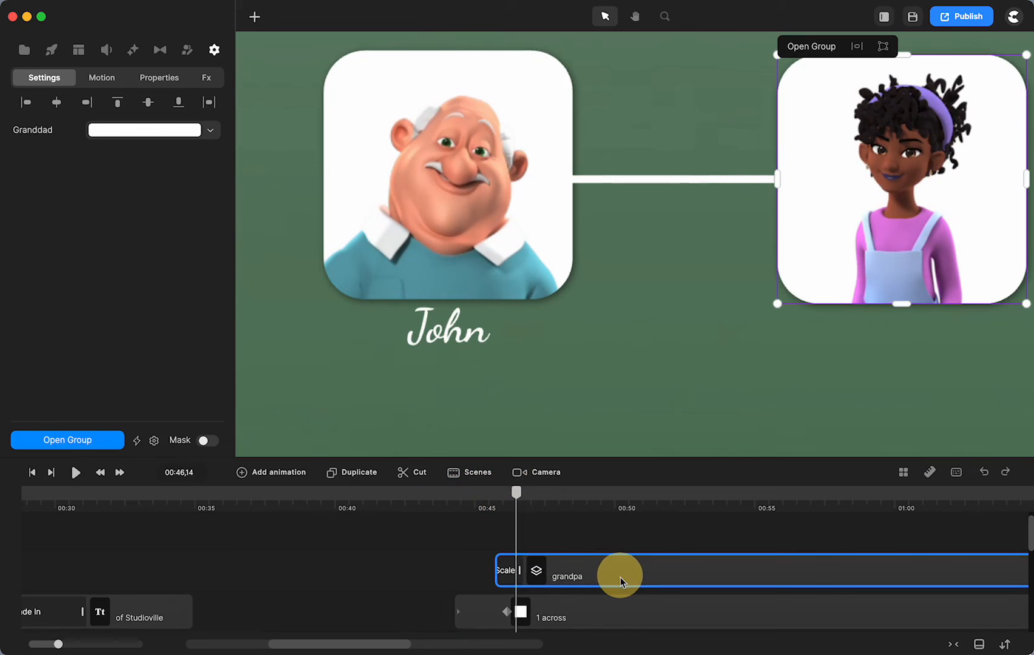
left_click(405, 583)
left_click_drag(517, 494, 549, 515)
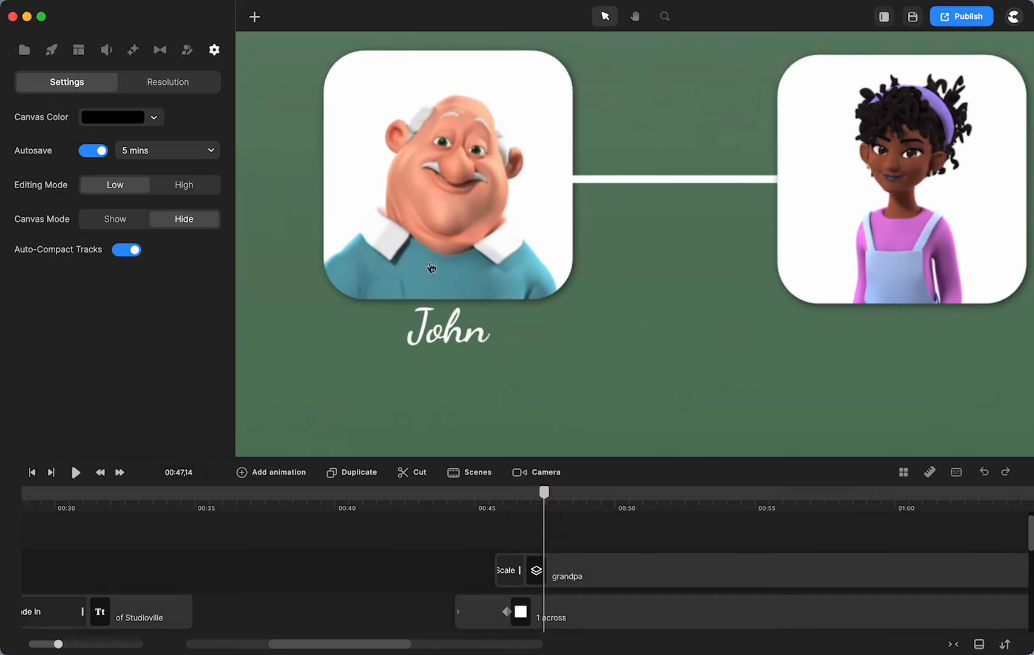
scroll(549, 573, "down", 2)
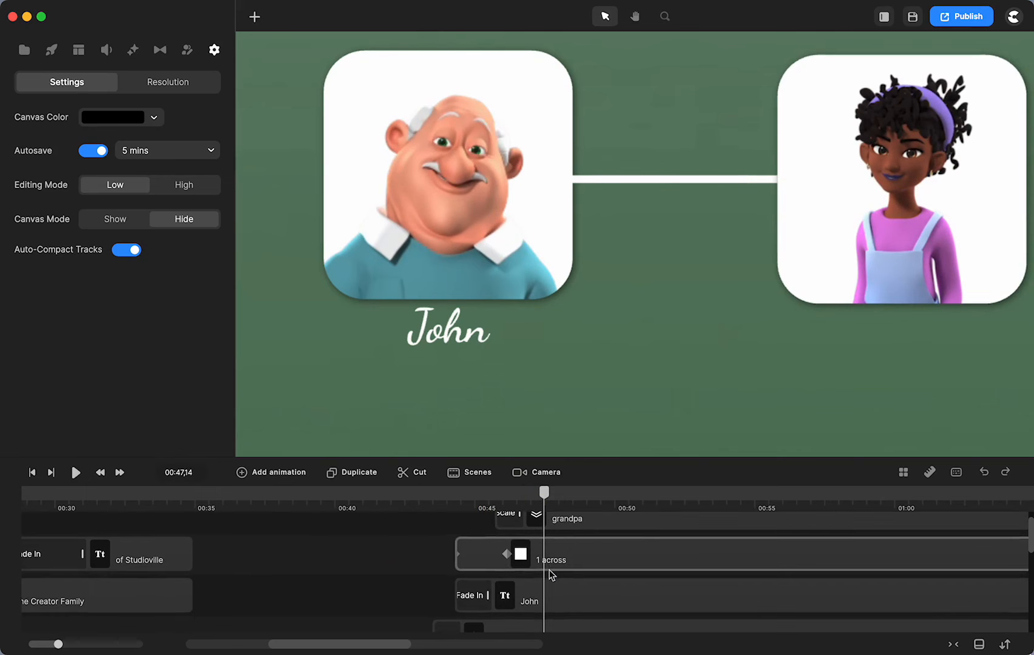
- Duplicate grandpa's name text and shift the copy to start at about 00:47 on the timeline
left_click(553, 600)
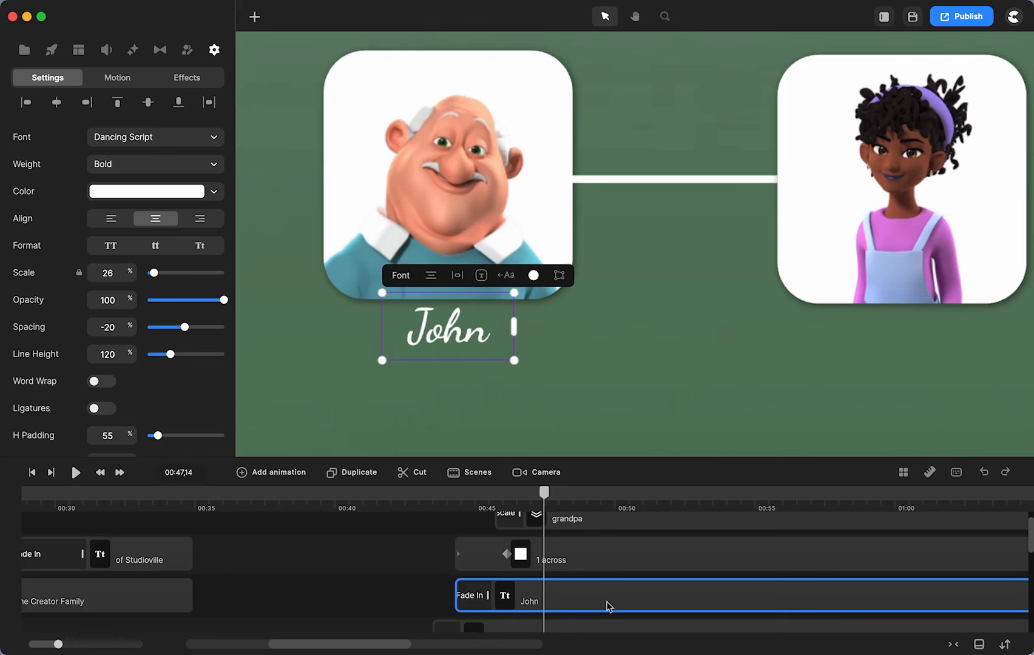
key("super+d")
left_click_drag(609, 605, 692, 592)
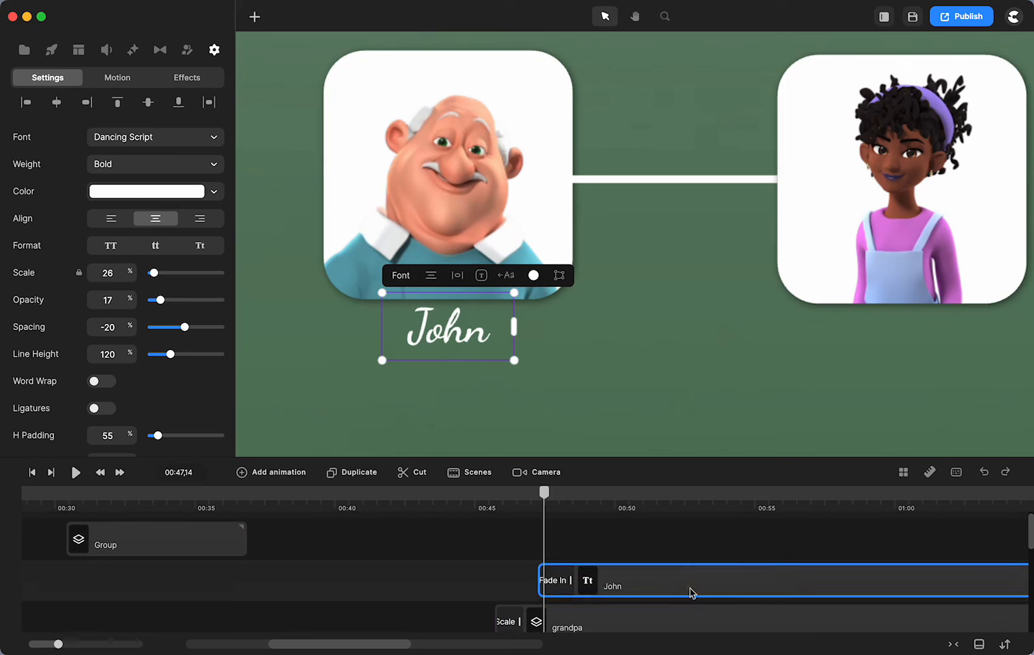
- Rename the duplicated grandpa group containing the second portrait as girl
left_click(579, 625)
right_click(575, 575)
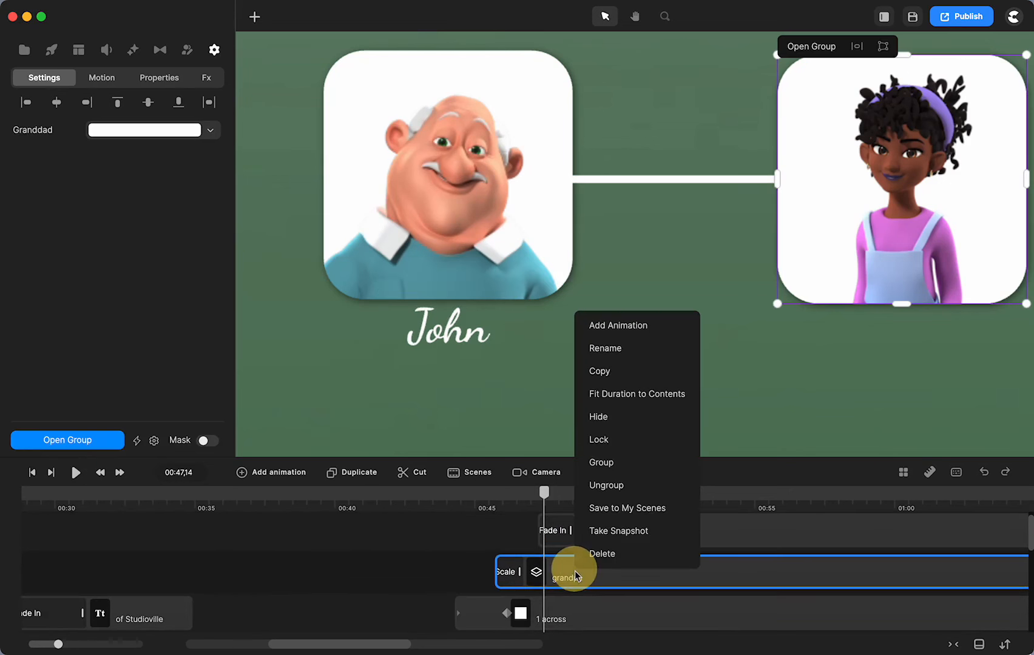
left_click(605, 350)
type("girl")
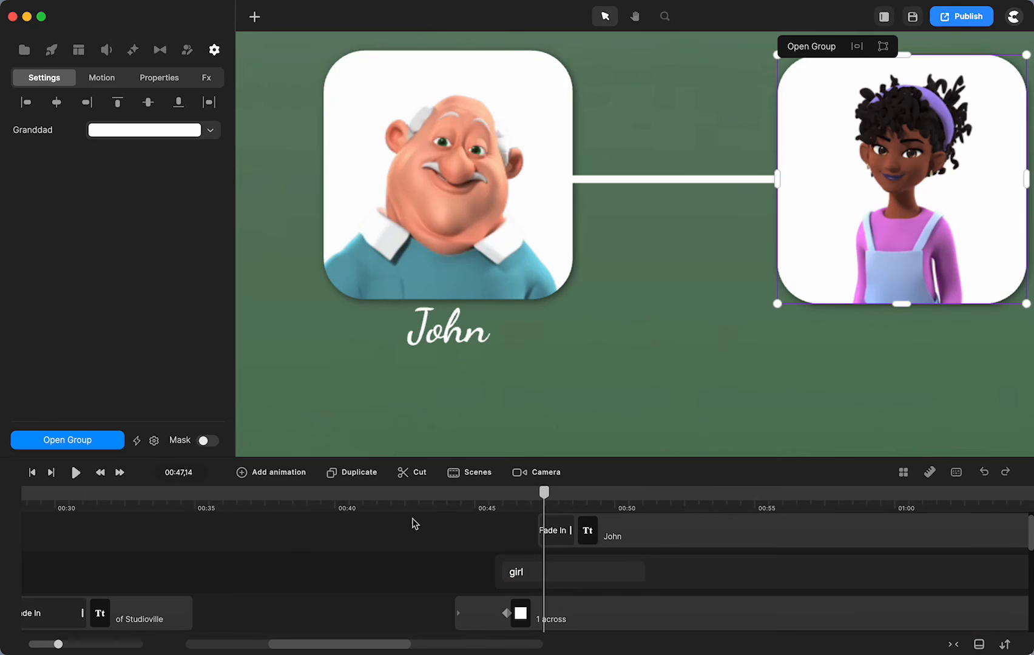
left_click(415, 524)
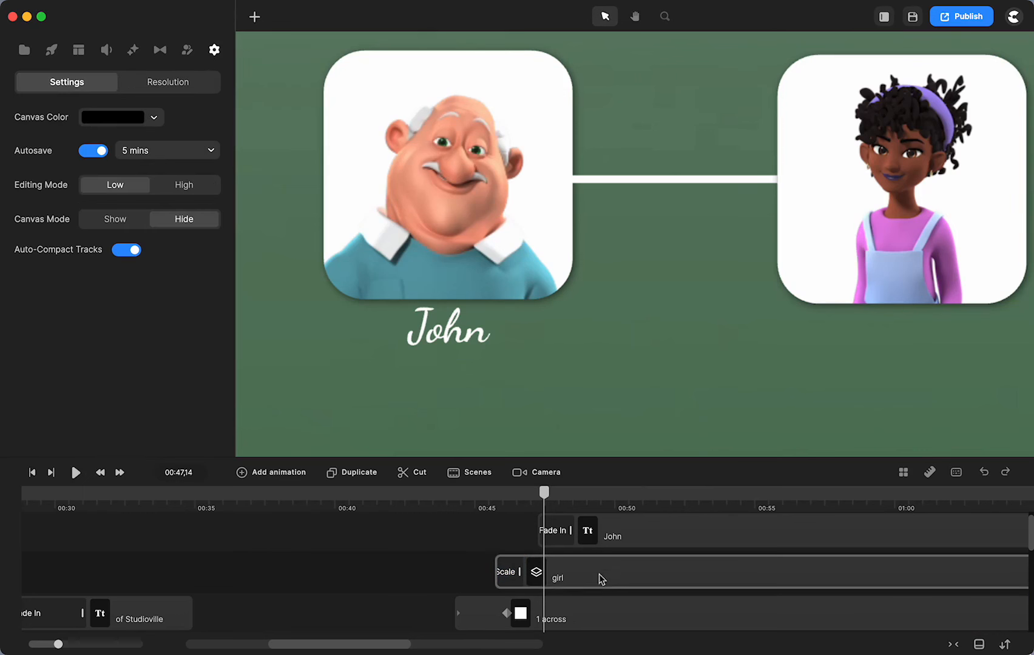
- Position the duplicated name text centered below the girl's portrait and change it to her first name
left_click(648, 527)
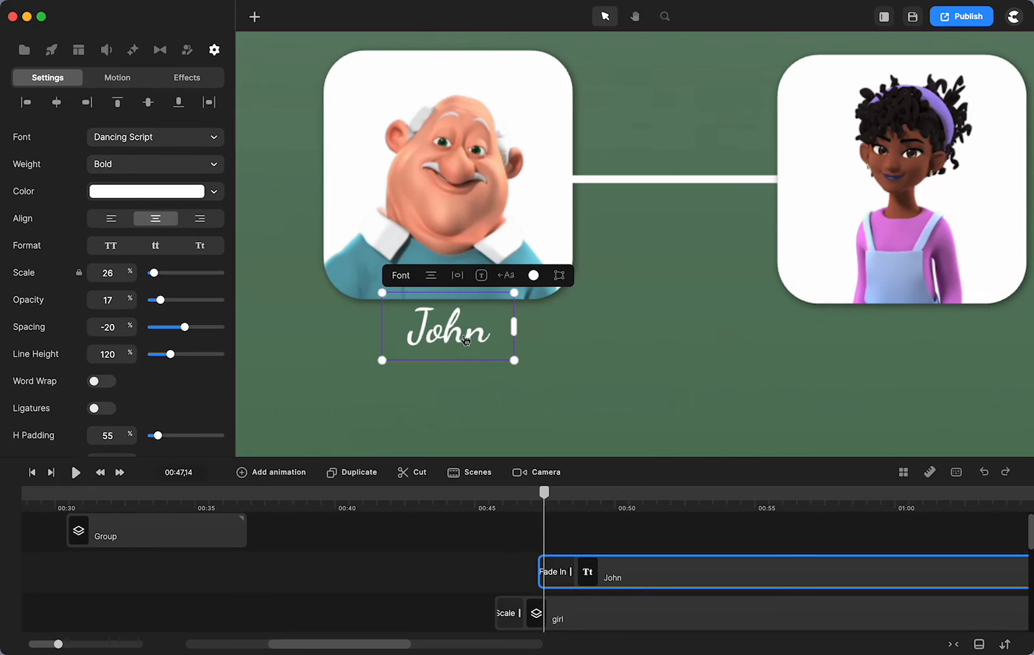
left_click_drag(445, 338, 892, 338)
left_click(652, 499)
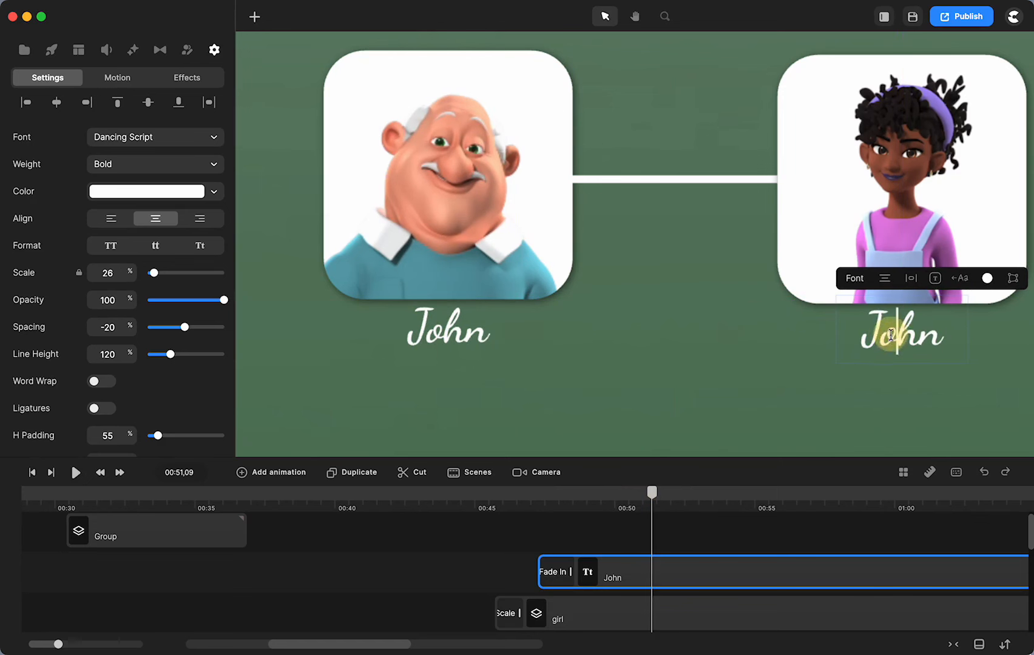
double_click(892, 337)
type("Kim")
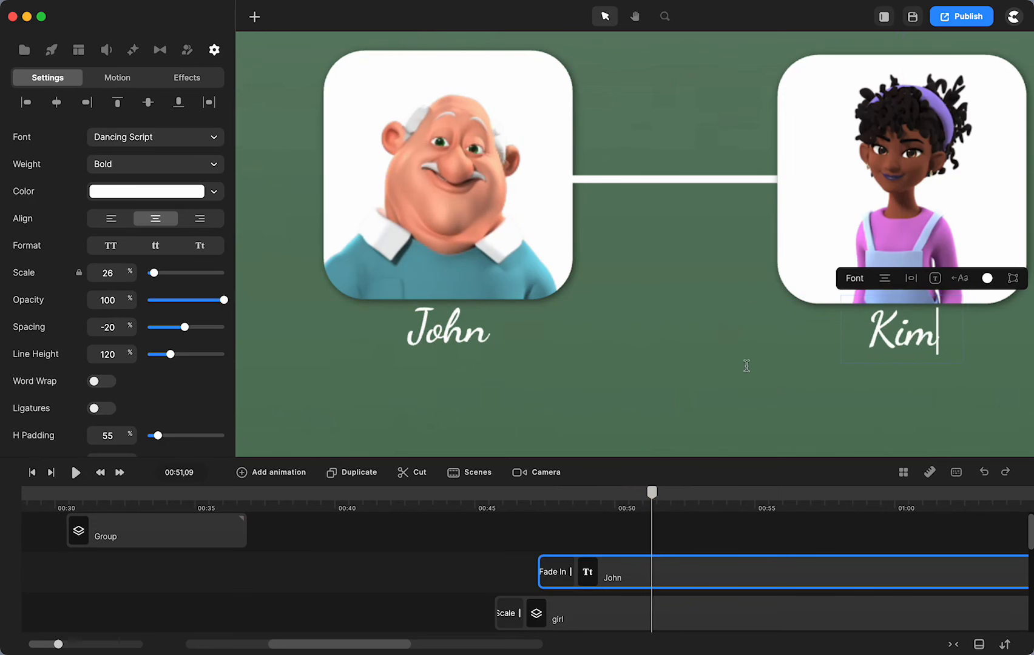
left_click(746, 365)
left_click(900, 337)
mouse_move(900, 337)
left_mouse_down()
mouse_move(916, 332)
mouse_move(907, 334)
left_mouse_up()
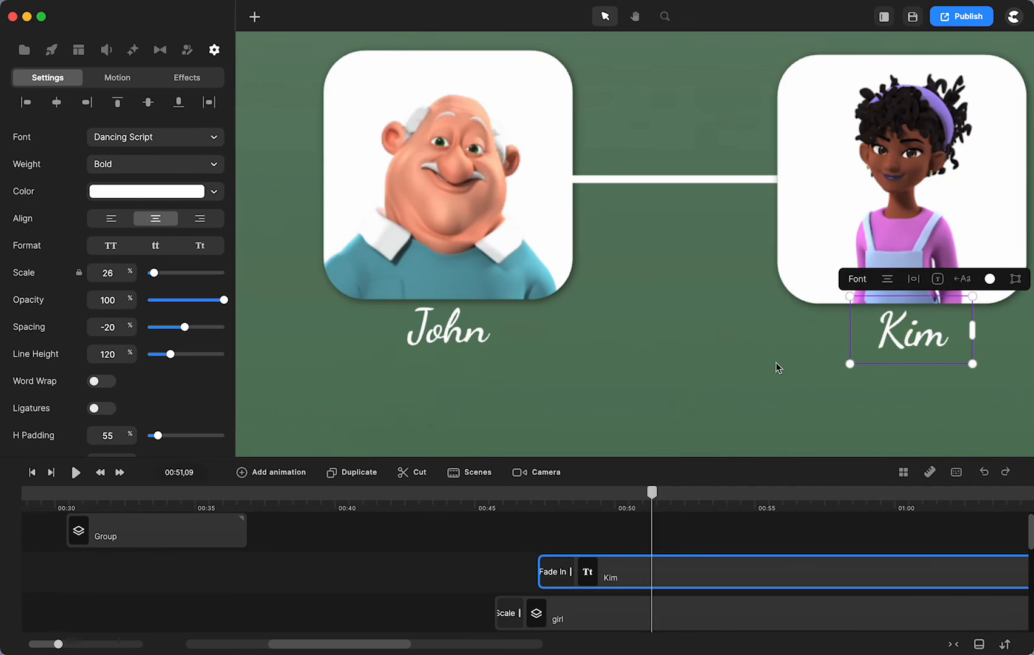
left_click(776, 363)
- Play the portrait, line and name entrances from about 00:42 to 00:49
left_click(404, 494)
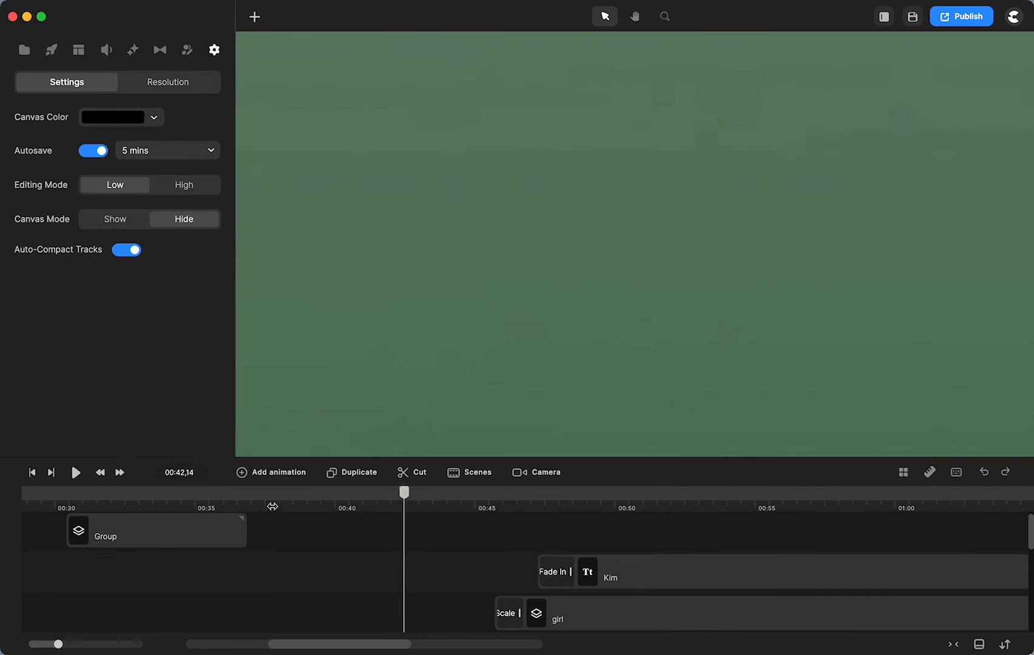
left_click(76, 476)
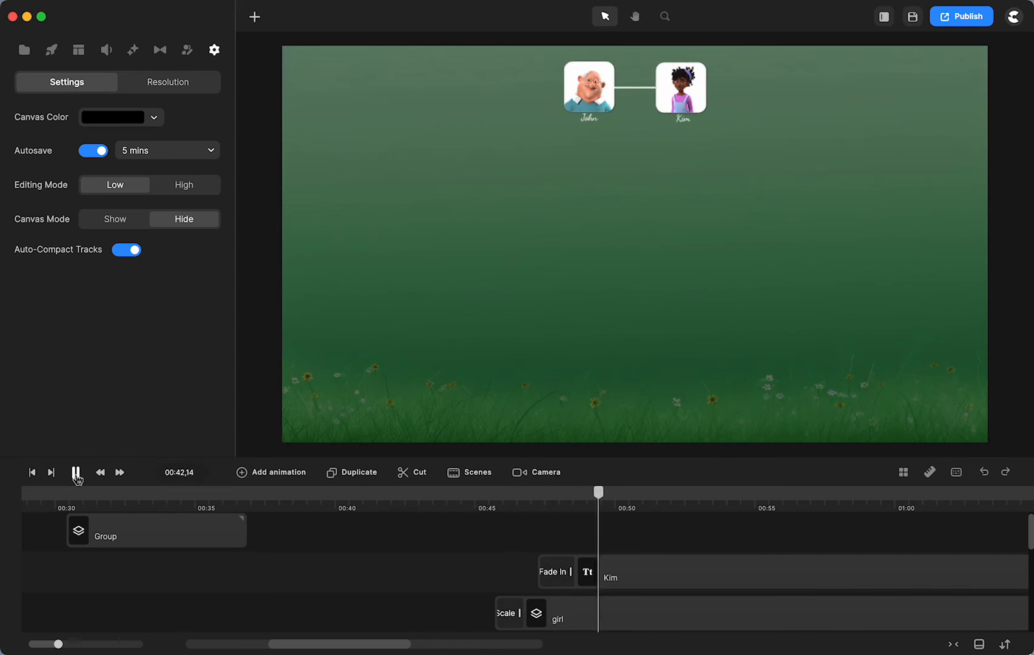
left_click(76, 473)
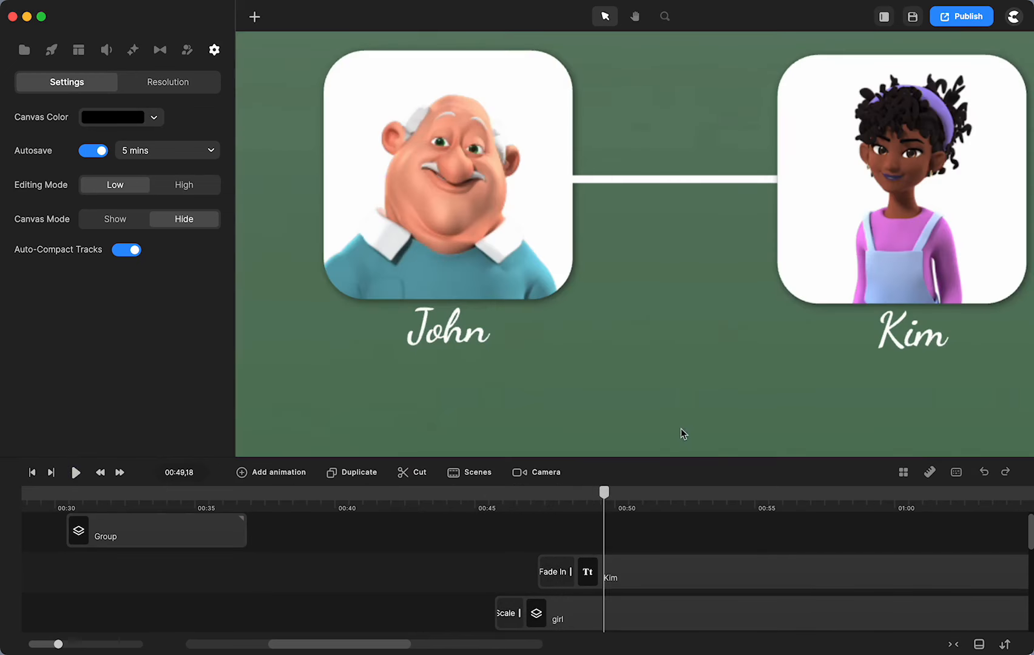
- Try adding a duplicate of the girl's portrait below the linked pair, and delete the copy
key("h")
left_click_drag(751, 443, 651, 423)
key("v")
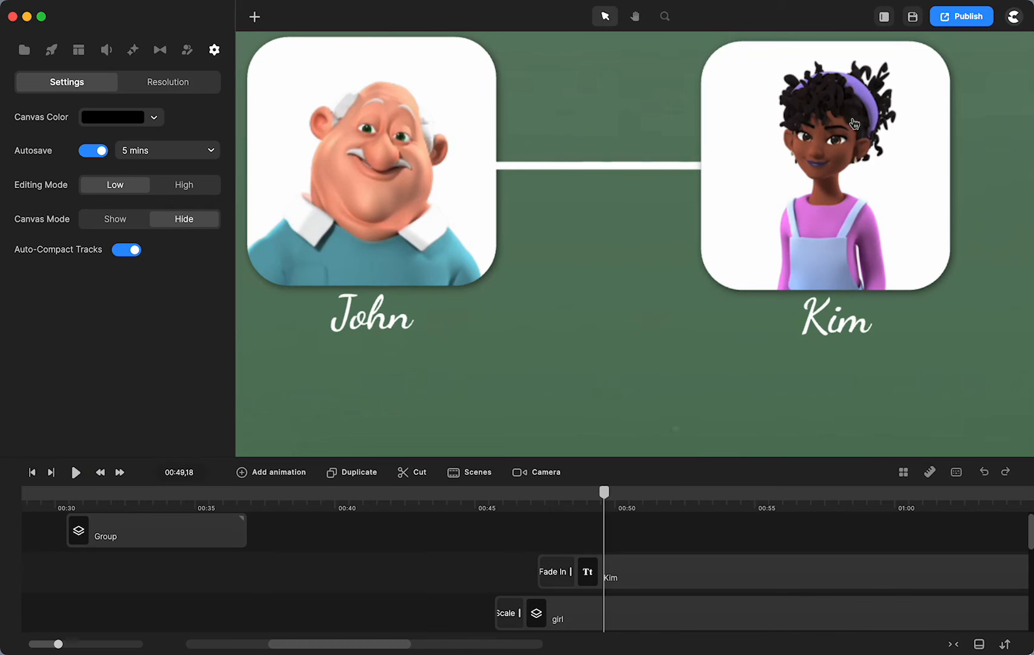
left_click(806, 189)
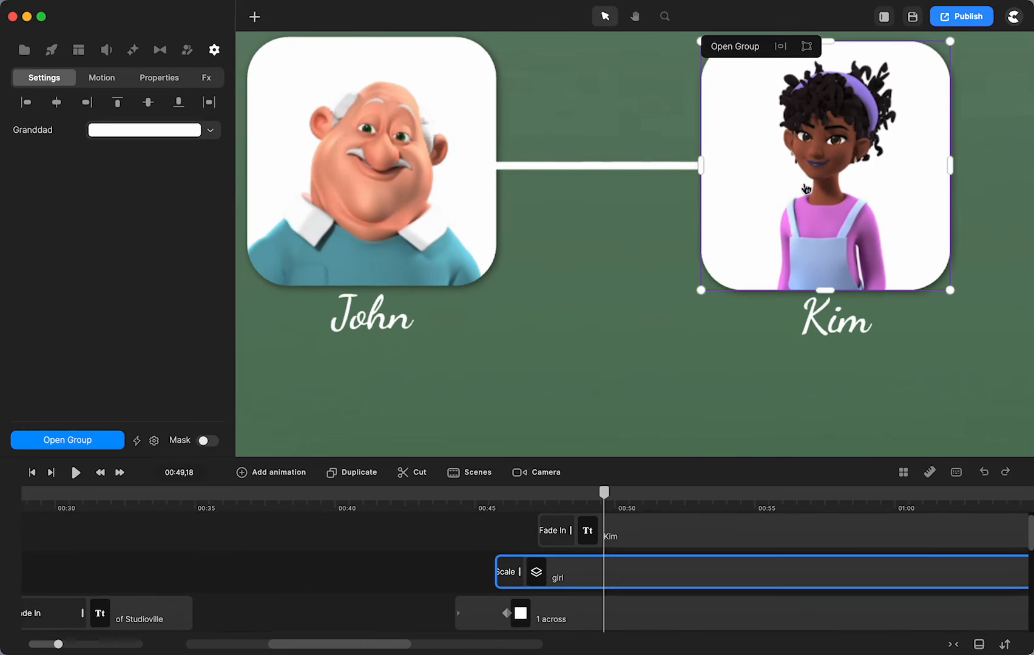
left_click(805, 189)
key("super+d")
left_click_drag(789, 154, 573, 414)
scroll(568, 274, "down", 5)
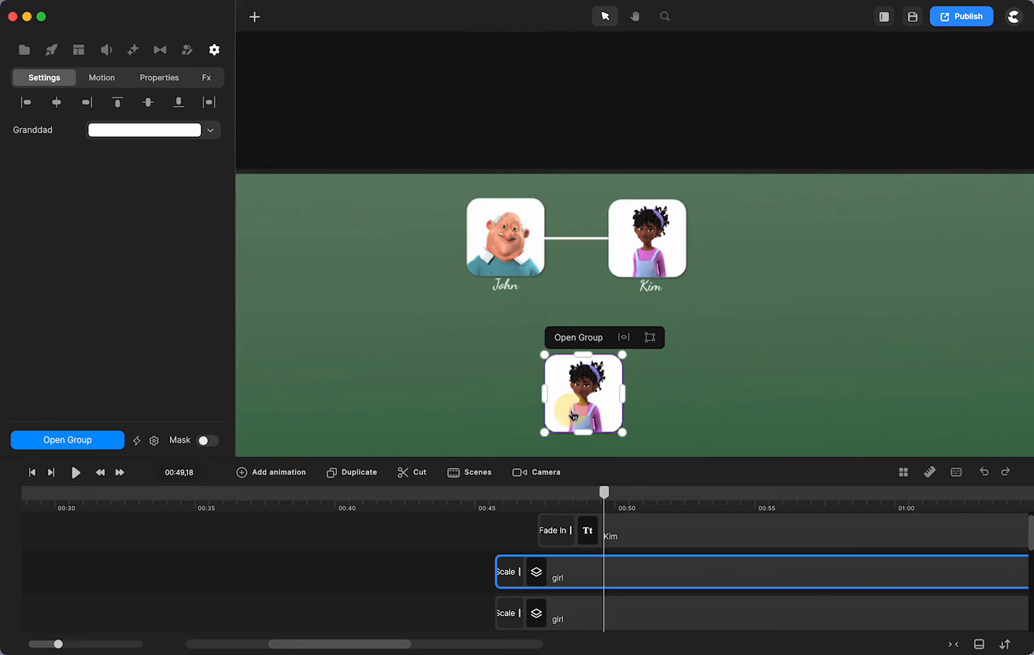
key("Delete")
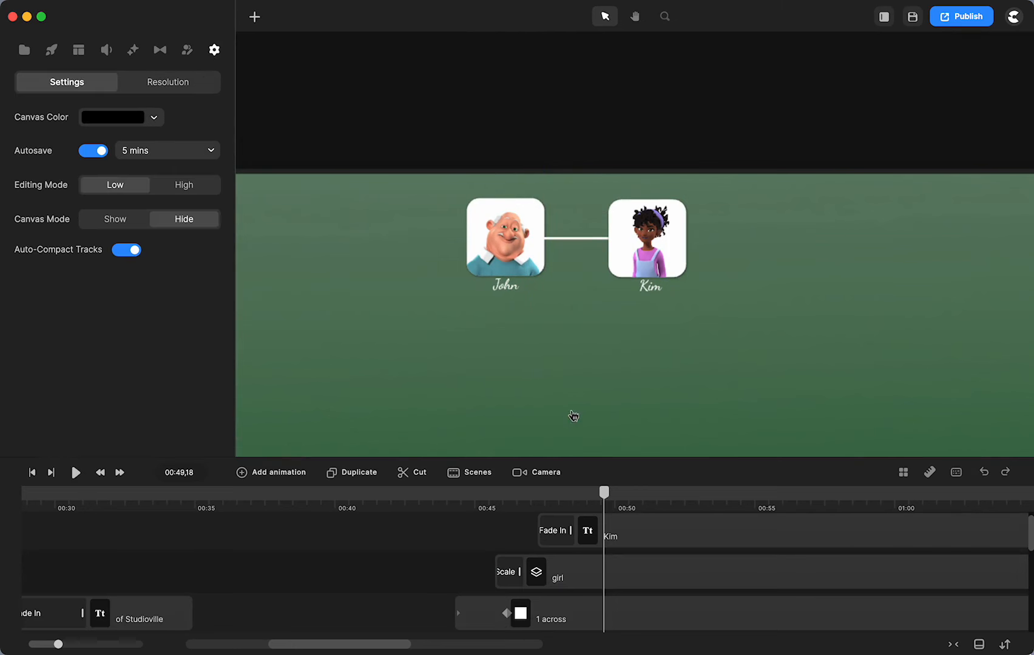
- Try to adjust the vertical position of the connecting line between the two portraits
key("super+0")
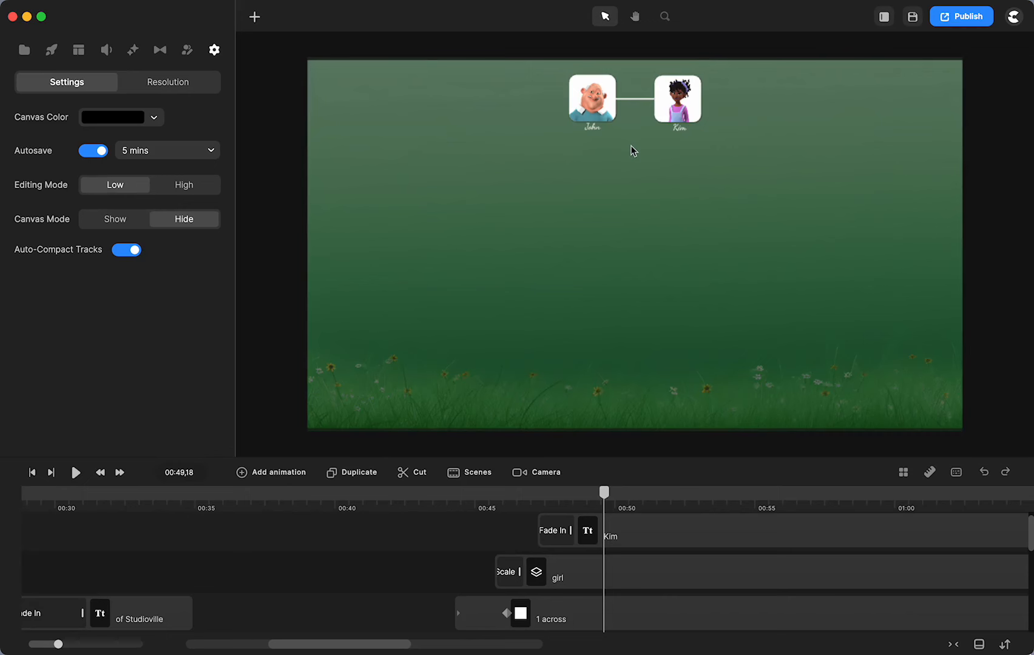
scroll(630, 146, "up", 5)
key("h")
left_click_drag(644, 112, 632, 306)
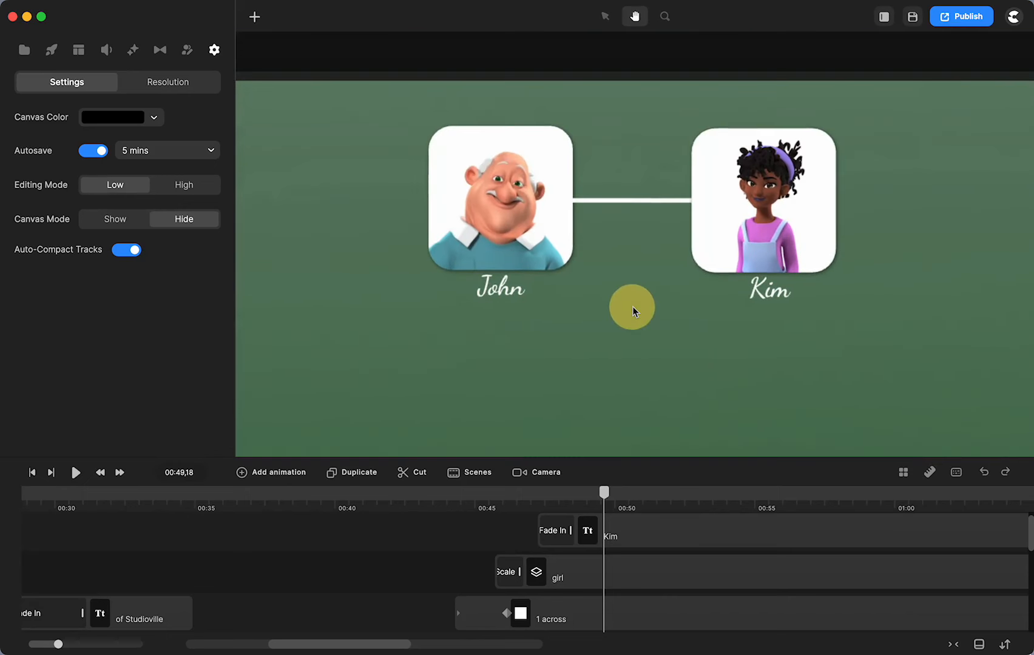
key("v")
scroll(633, 306, "up", 8)
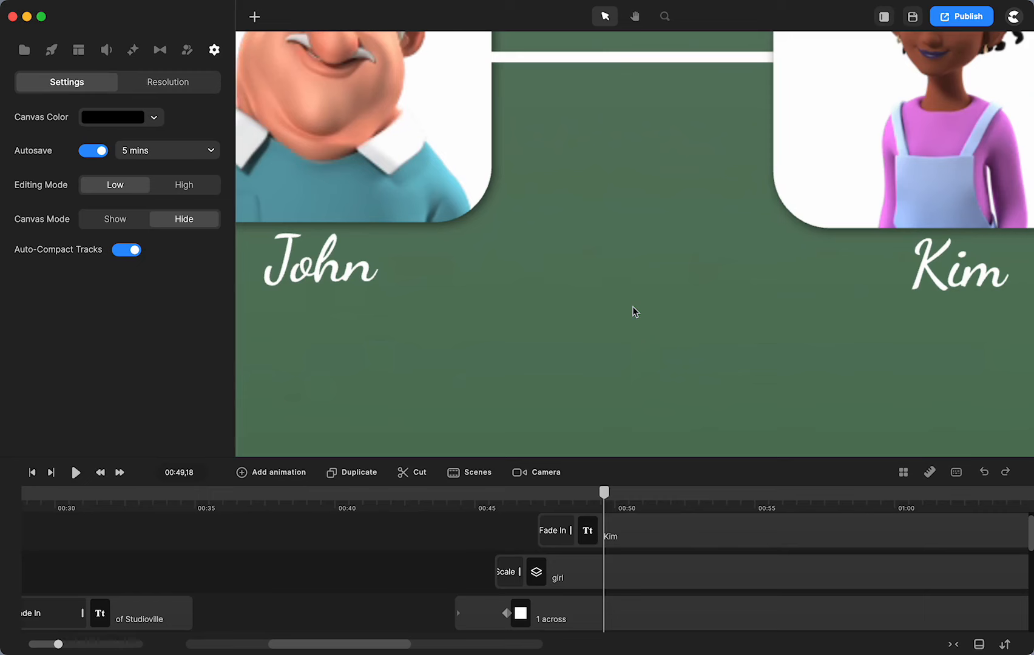
scroll(632, 307, "down", 5)
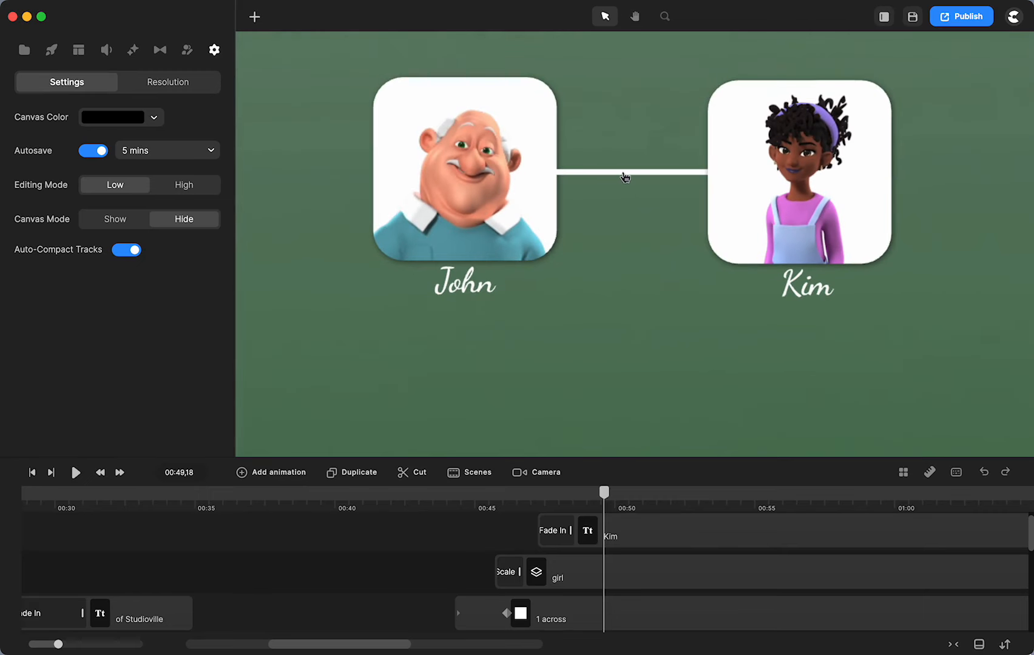
left_click(628, 173)
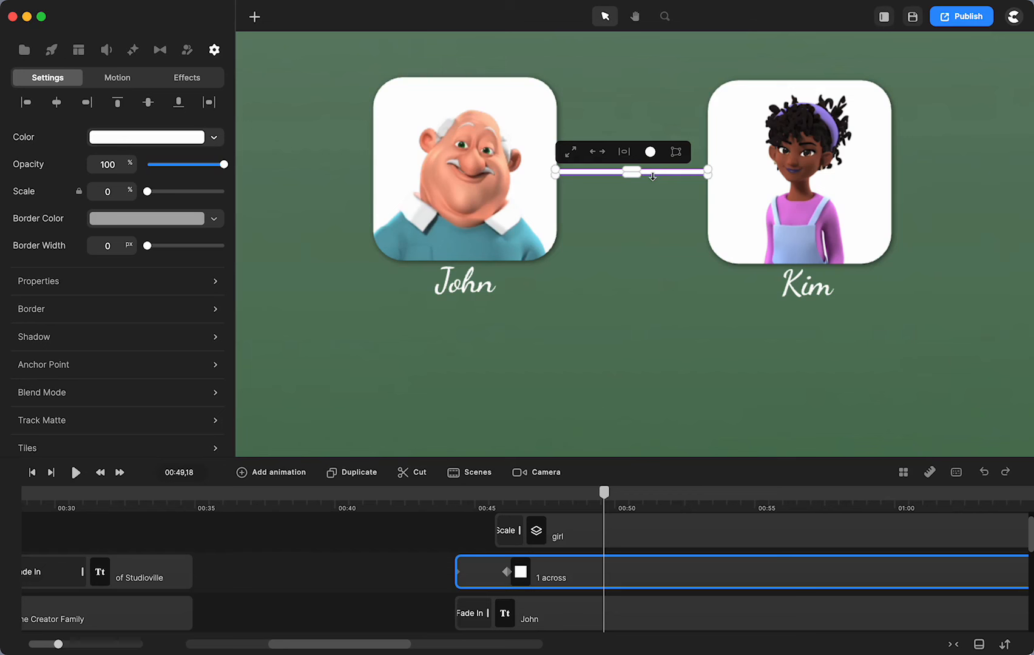
left_click_drag(653, 178, 653, 180)
left_click(653, 242)
- Move the 1 across connecting line slightly upward between the two portraits, working at close zoom
scroll(653, 241, "down", 5)
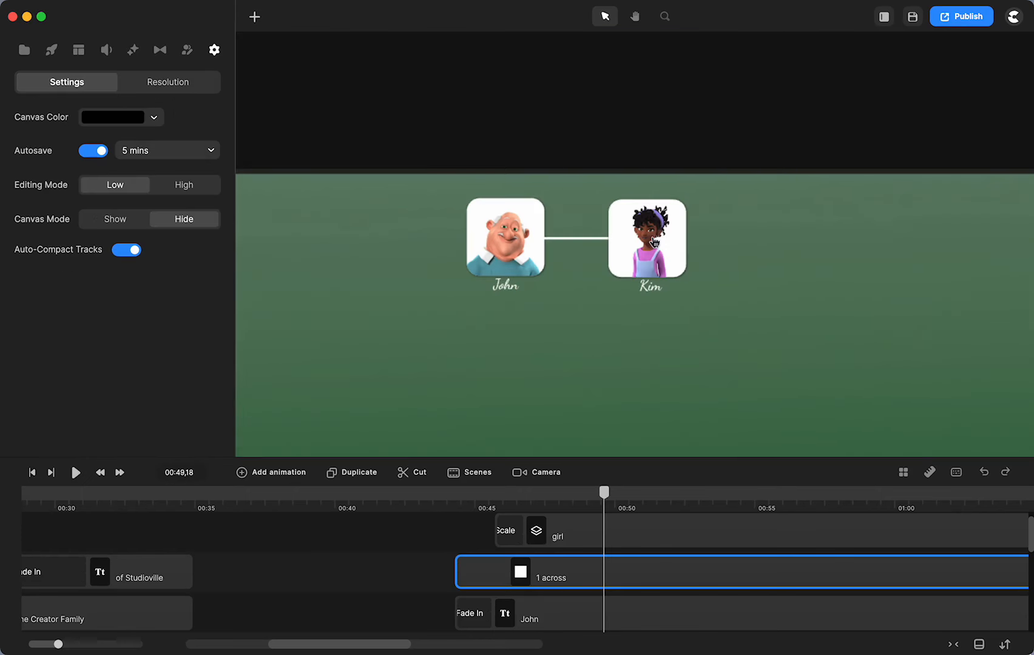
scroll(575, 251, "up", 10)
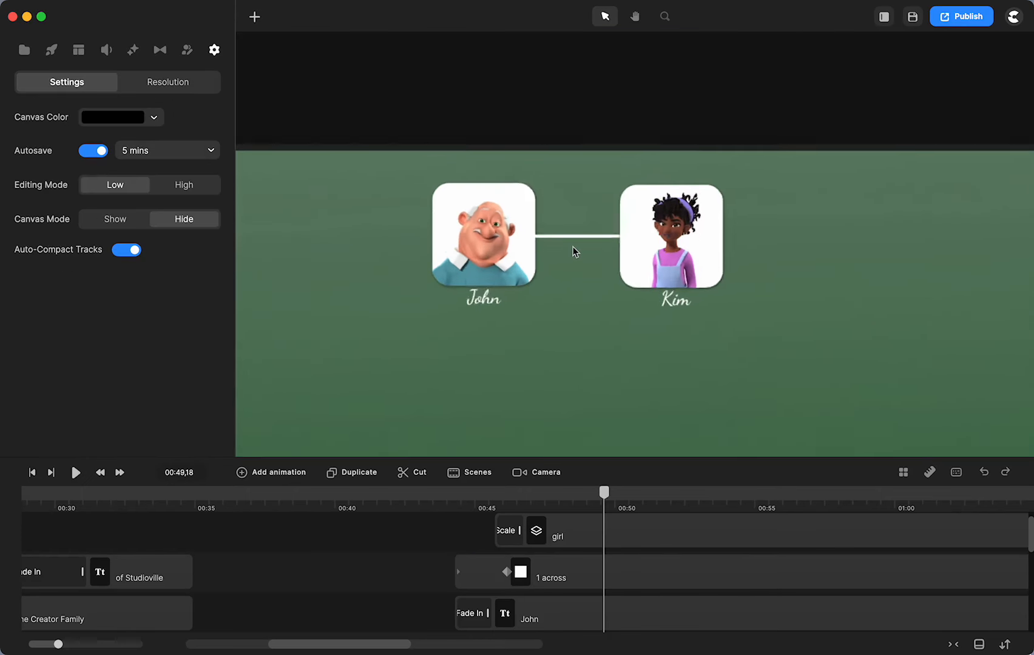
scroll(575, 230, "up", 3)
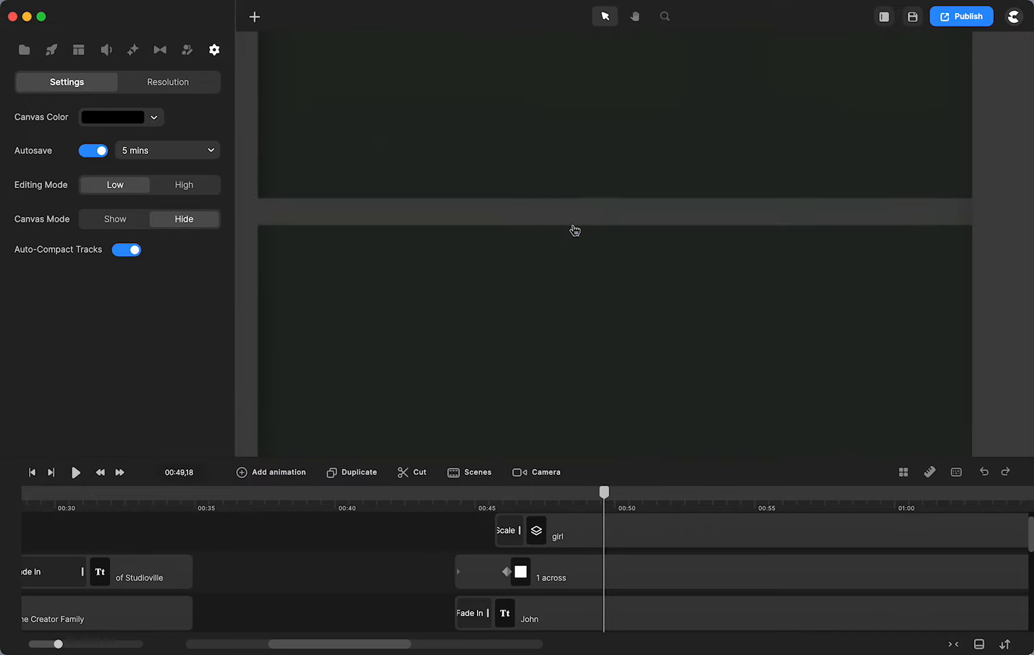
scroll(575, 230, "down", 3)
scroll(575, 231, "up", 1)
left_click(574, 218)
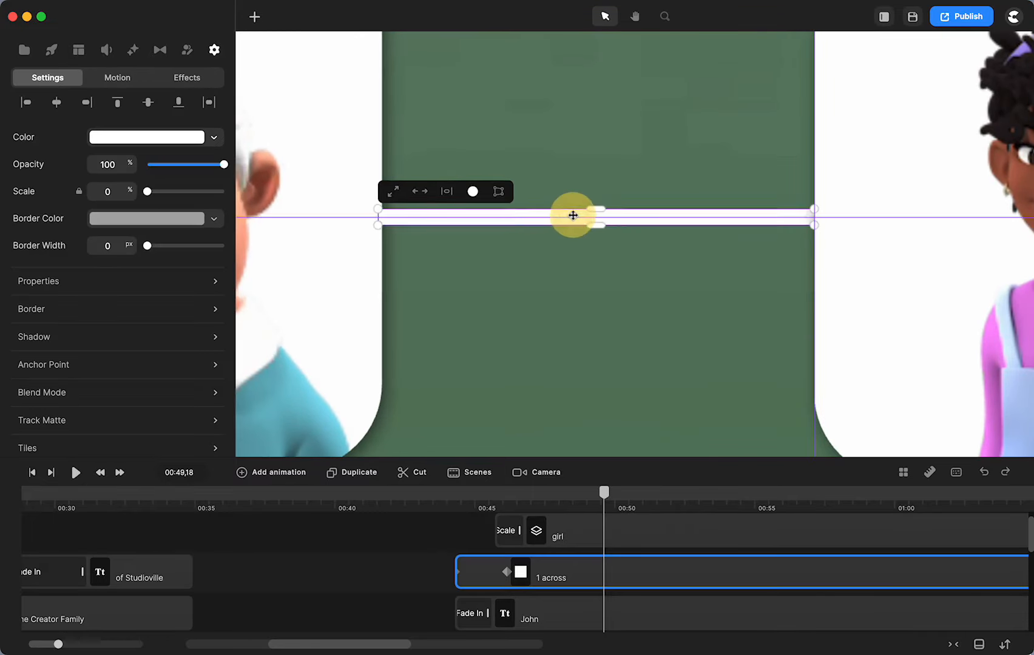
left_click_drag(573, 211, 574, 215)
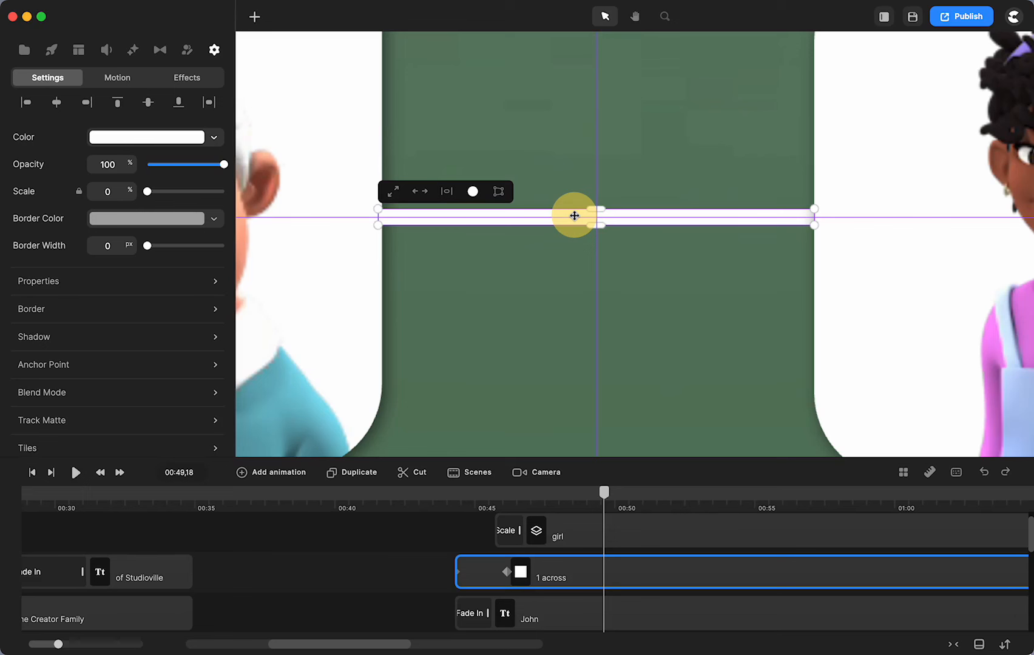
left_click_drag(574, 215, 574, 215)
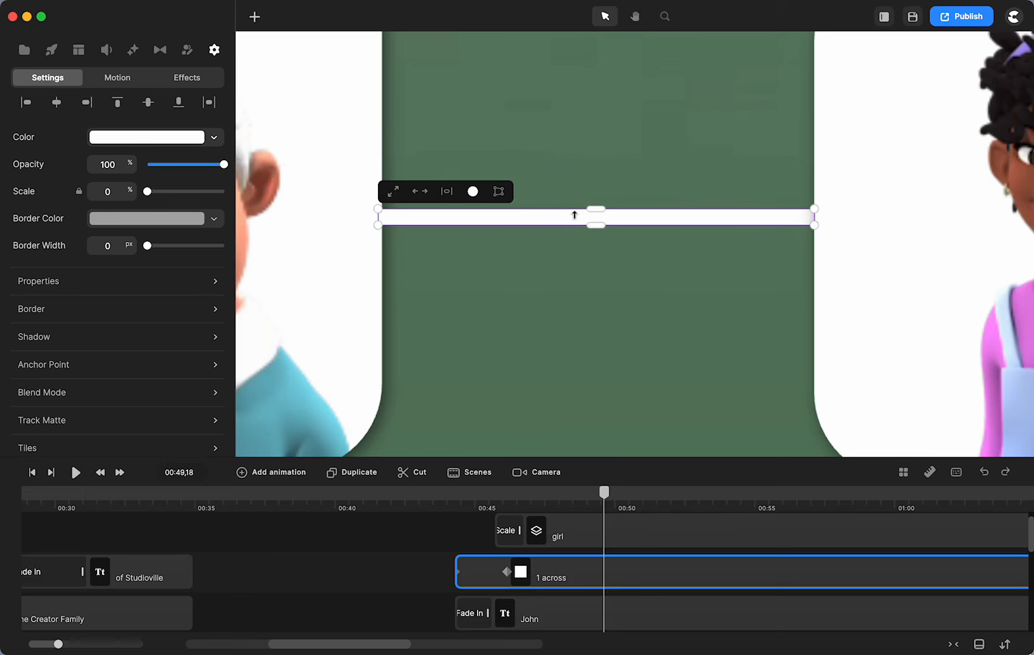
left_click(573, 215)
left_click_drag(574, 214, 574, 214)
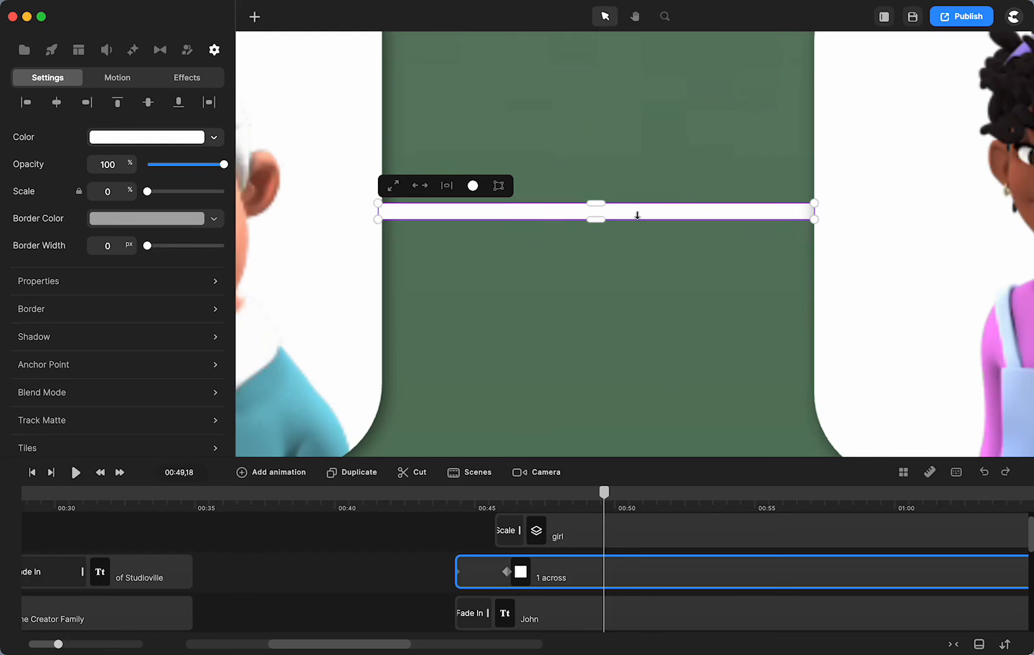
- Duplicate the 1 across line, rename the copy 1 down, and move its clip to start at about 00:49,18
key("super+d")
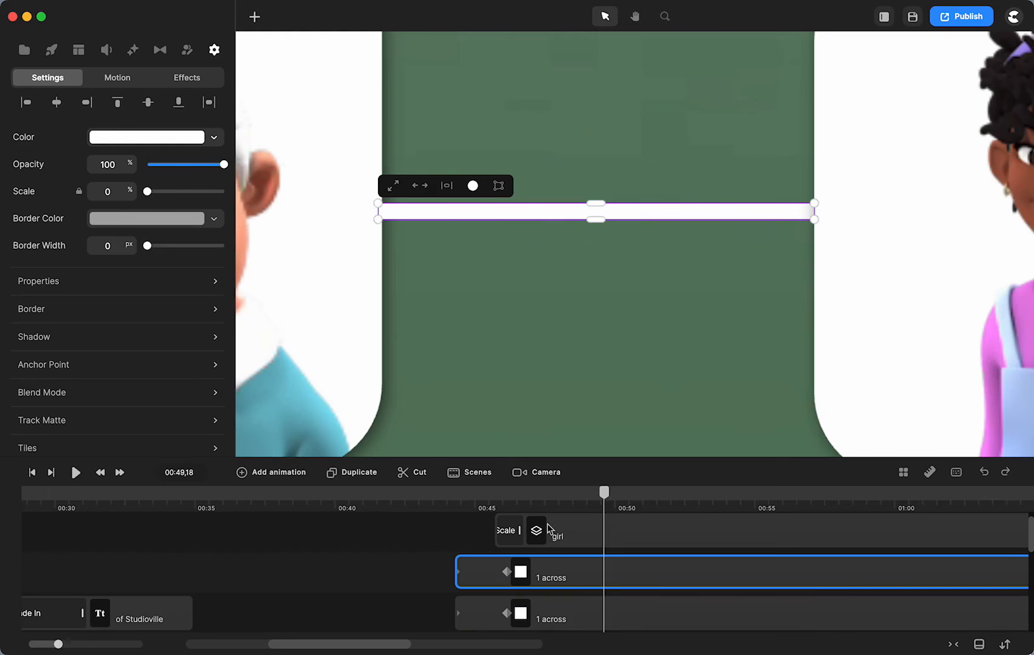
right_click(553, 576)
left_click(582, 422)
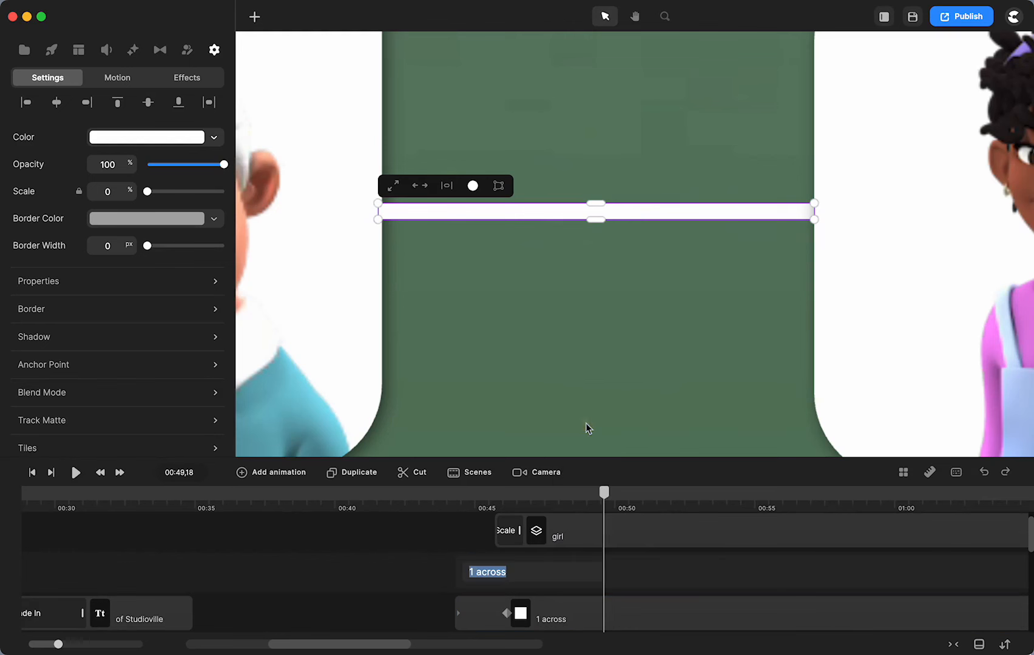
type("1 down")
key("Return")
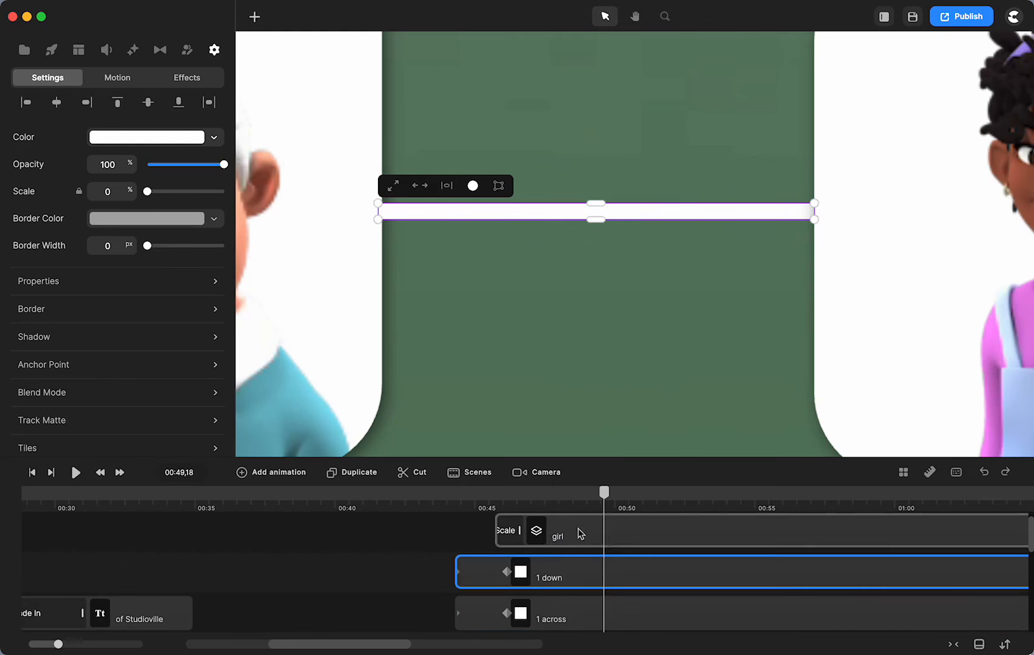
left_click_drag(565, 579, 714, 584)
scroll(714, 584, "right", 2)
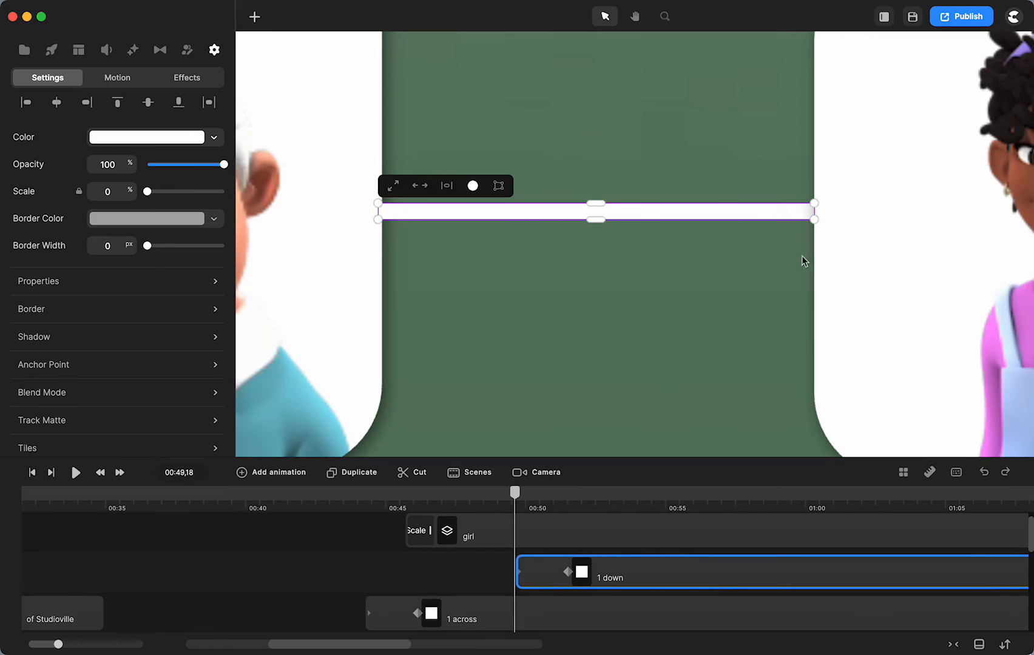
- Rotate the 1 down line to vertical so it hangs from John's end of the horizontal connecting line
left_click_drag(819, 225, 720, 314)
left_click(652, 497)
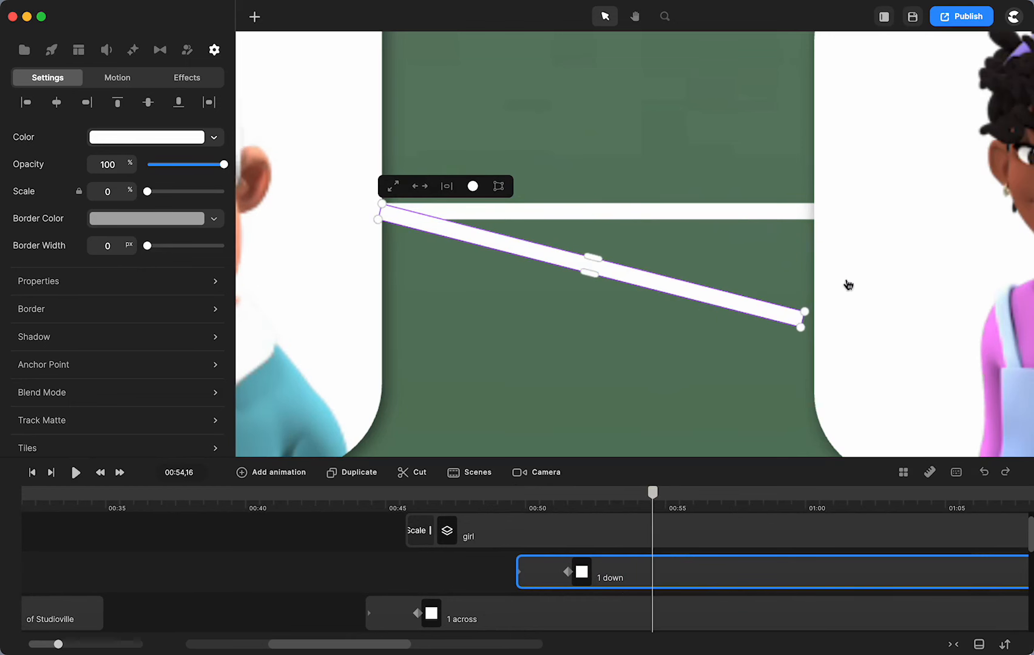
left_click_drag(805, 335, 696, 226)
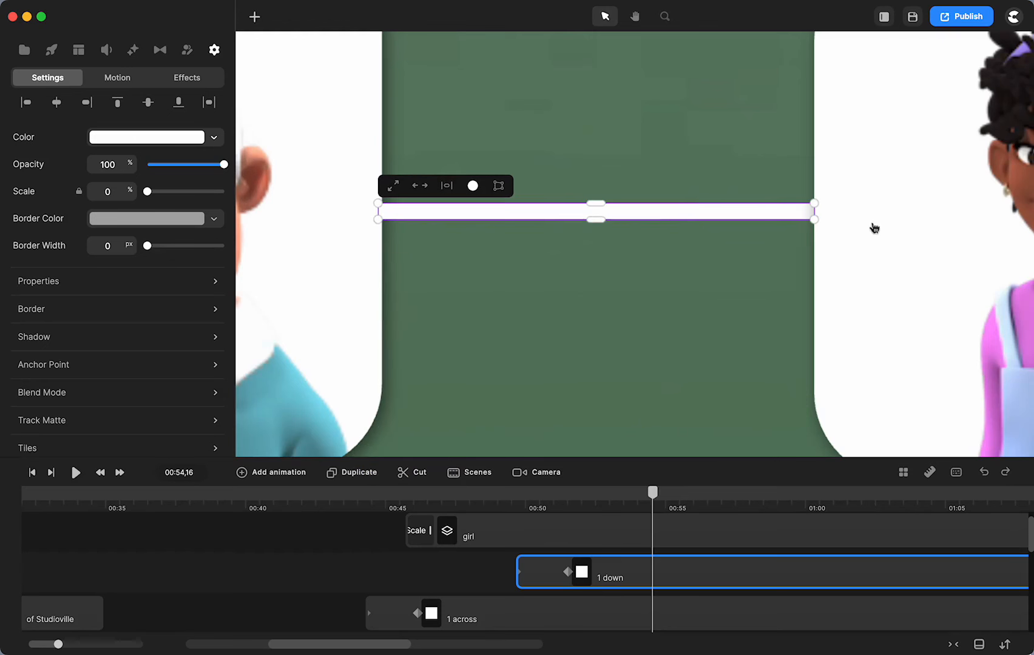
left_click_drag(825, 225, 371, 474)
left_click(828, 225)
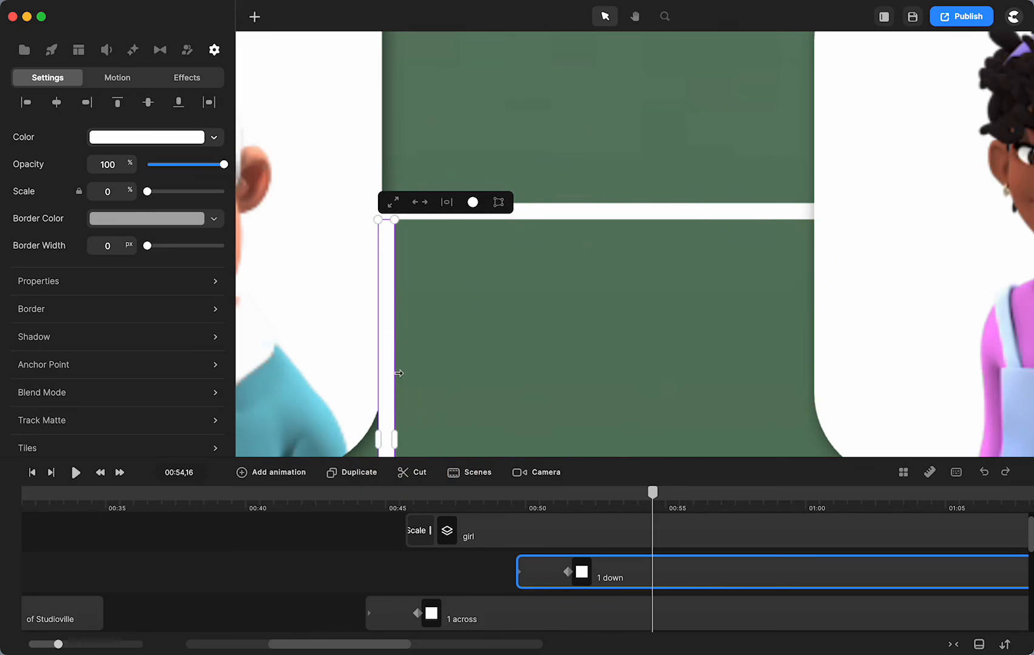
- Move the 1 down line's two keyframes to about 00:50,23 and 00:52,19
scroll(579, 556, "up", 2)
scroll(618, 609, "down", 1)
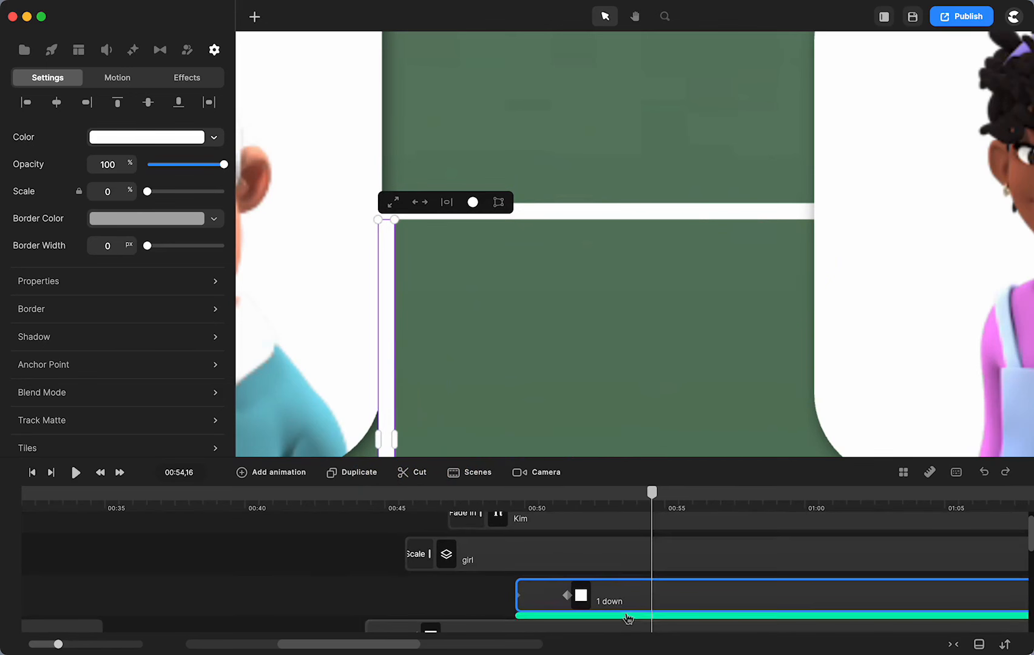
scroll(618, 609, "down", 1)
left_click_drag(567, 593, 599, 593)
left_click_drag(518, 593, 545, 592)
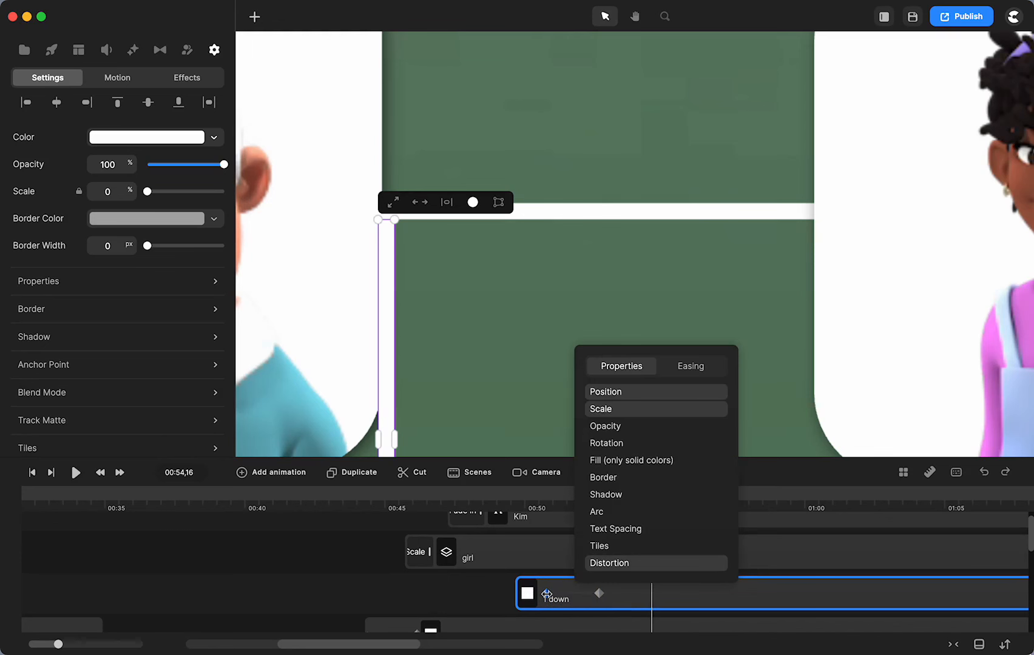
left_click(546, 593)
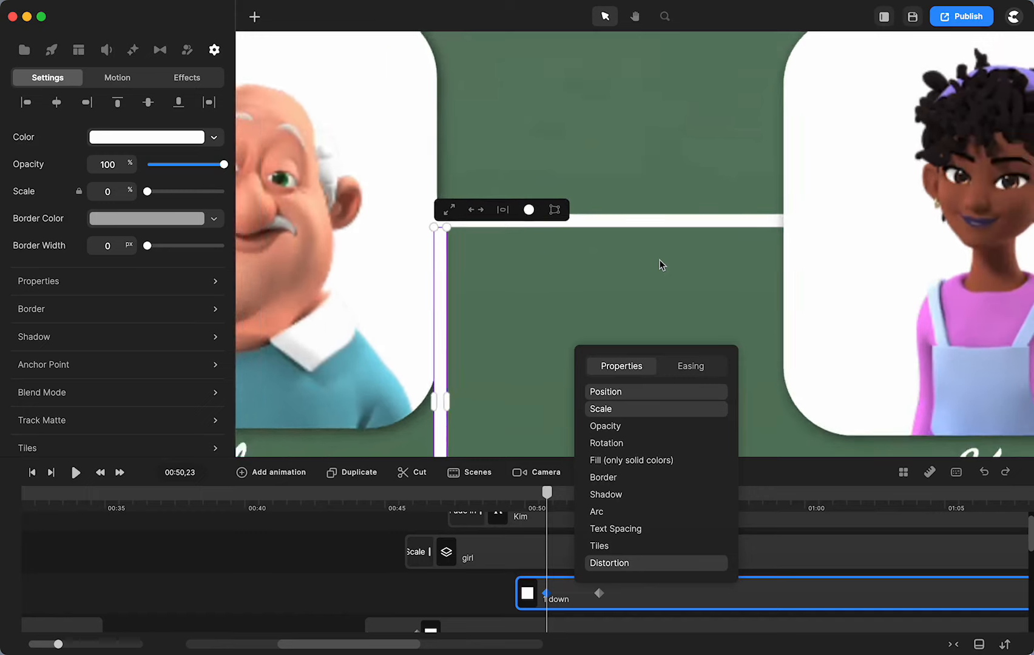
scroll(661, 265, "down", 3)
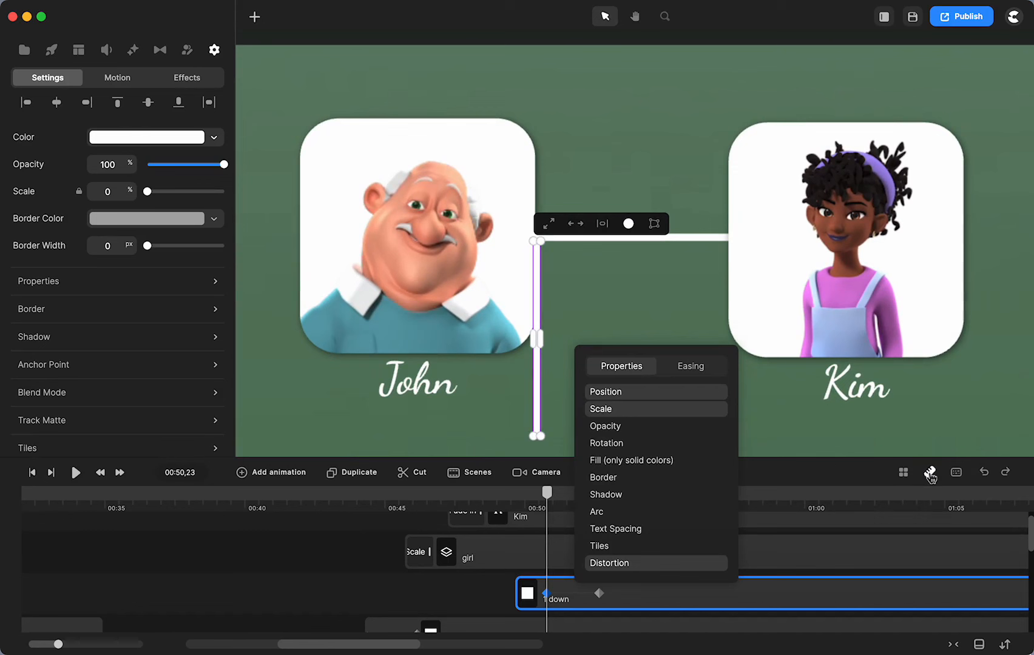
- Add a vertical guideline midway between the two portraits, and remove the extra second guideline
left_click(929, 474)
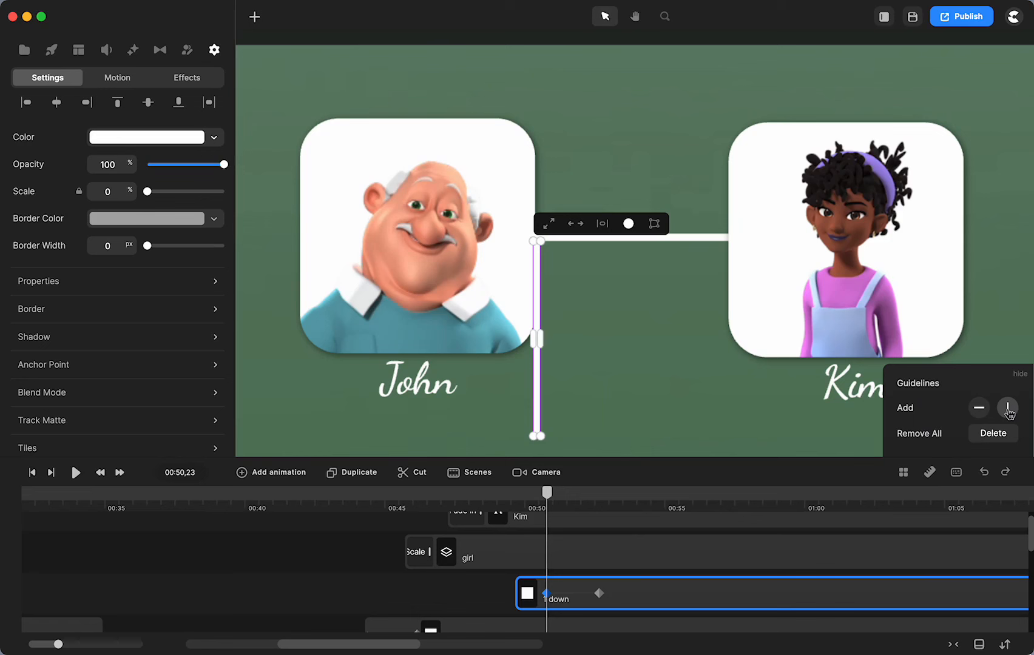
left_click(1007, 411)
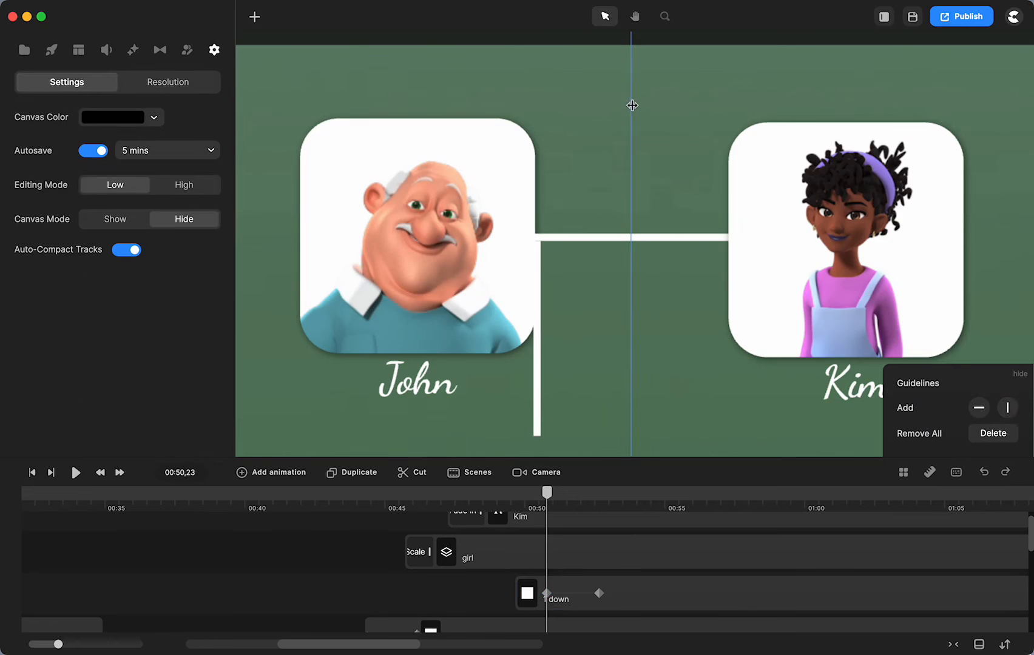
mouse_move(633, 106)
left_mouse_down()
mouse_move(651, 104)
mouse_move(609, 108)
mouse_move(640, 111)
left_mouse_up()
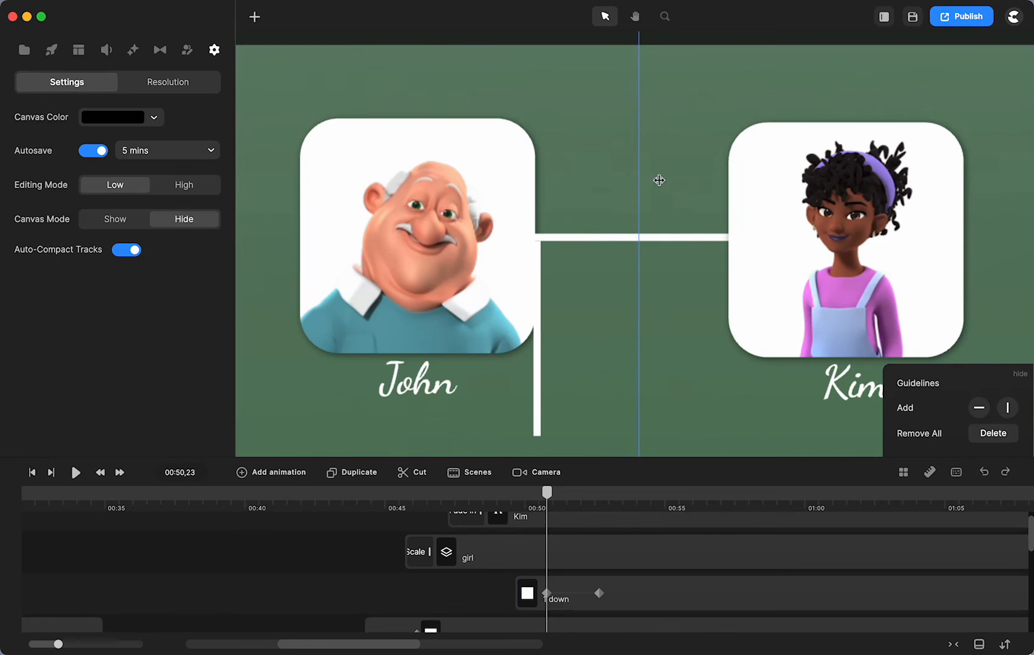
left_click(643, 237)
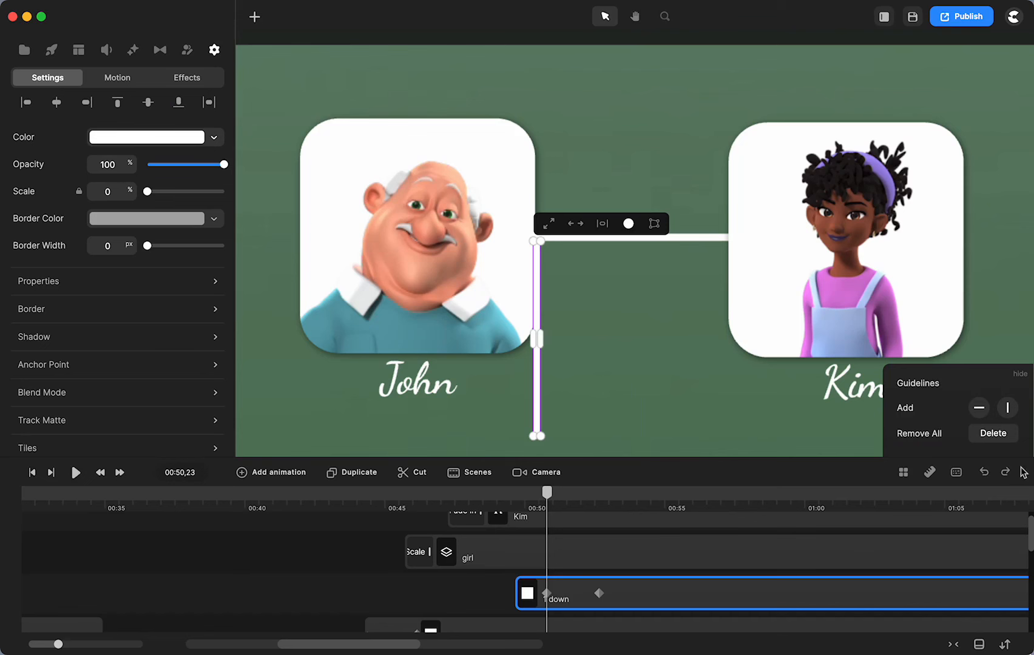
left_click(378, 593)
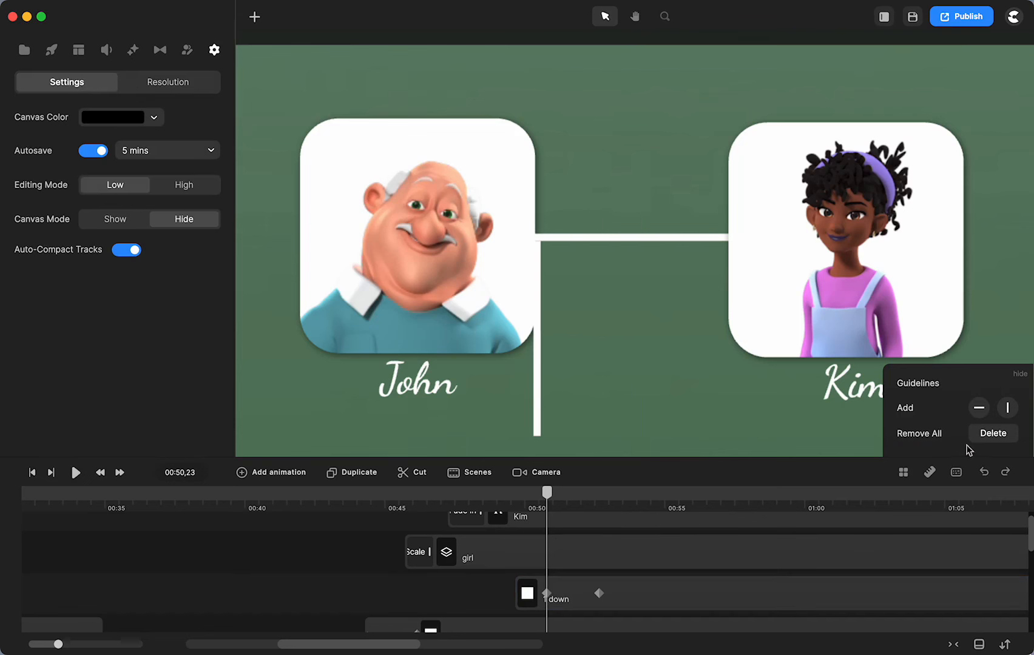
left_click(1008, 408)
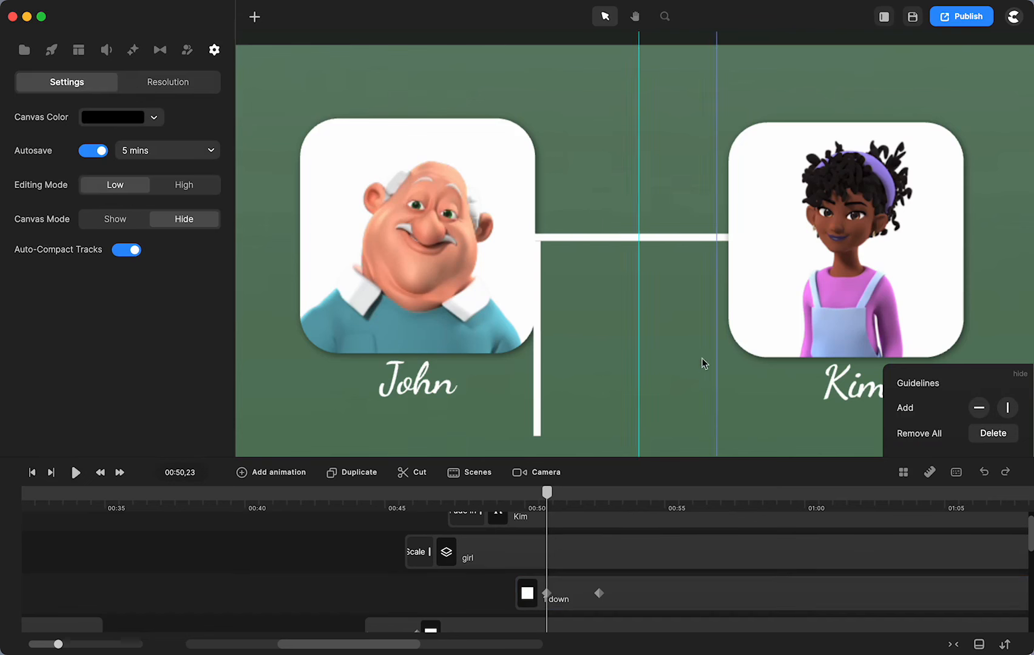
double_click(717, 360)
- At the first keyframe (00:50,23), move the 1 down line sideways and centre it precisely on the vertical guideline
left_click(546, 596)
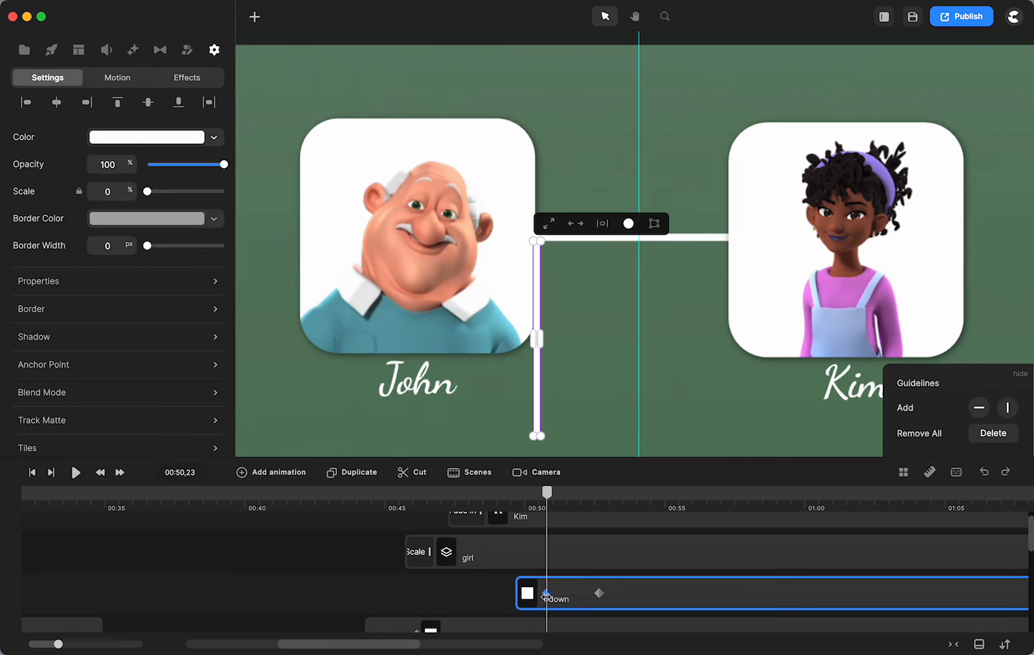
key("shift+Right")
key("shift+Right")
key("shift+Right")
key("shift+Right")
key("shift+Right")
key("shift+Right")
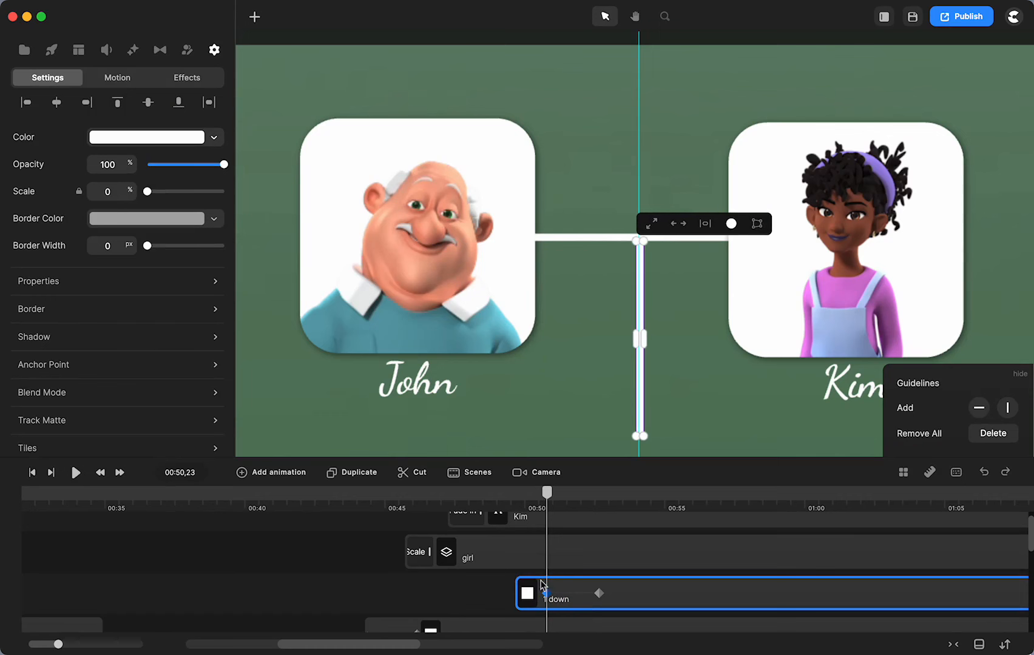
scroll(633, 307, "up", 10)
scroll(632, 307, "down", 1)
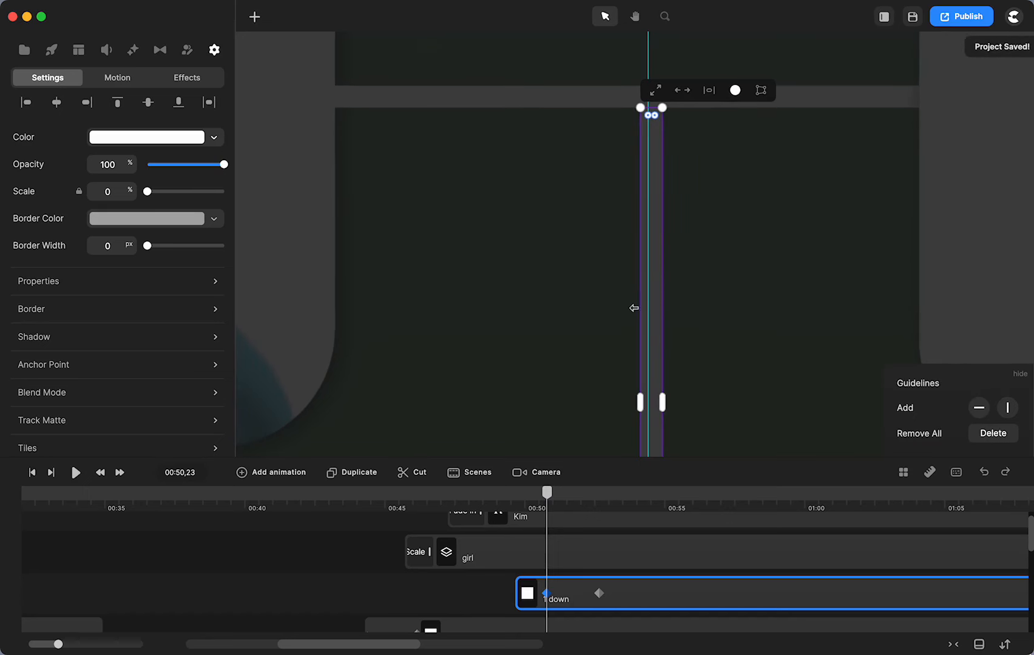
left_click(700, 277)
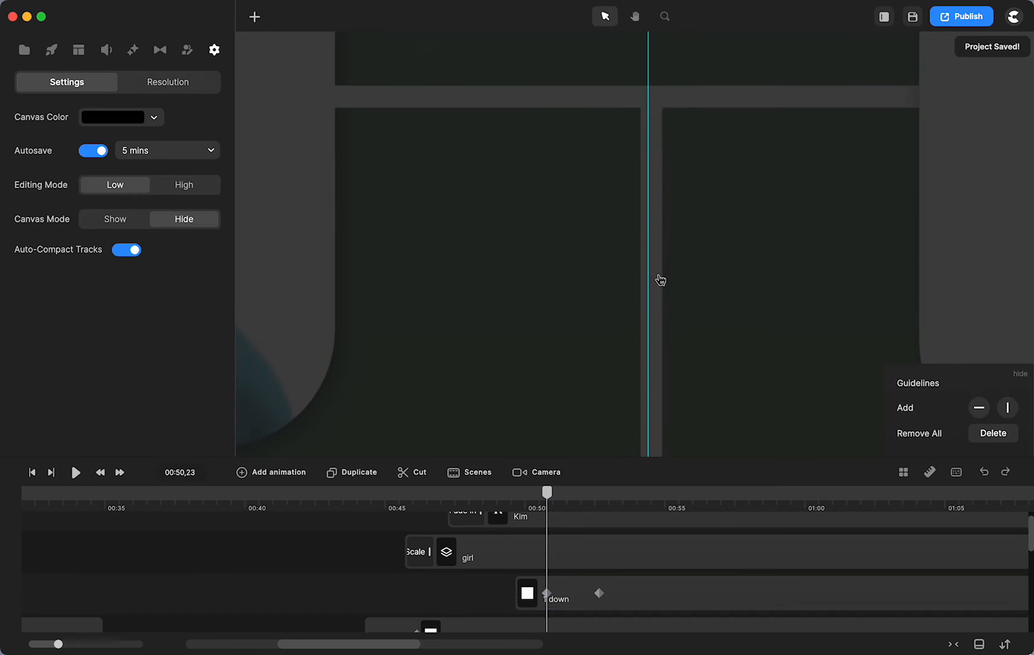
left_click(660, 278)
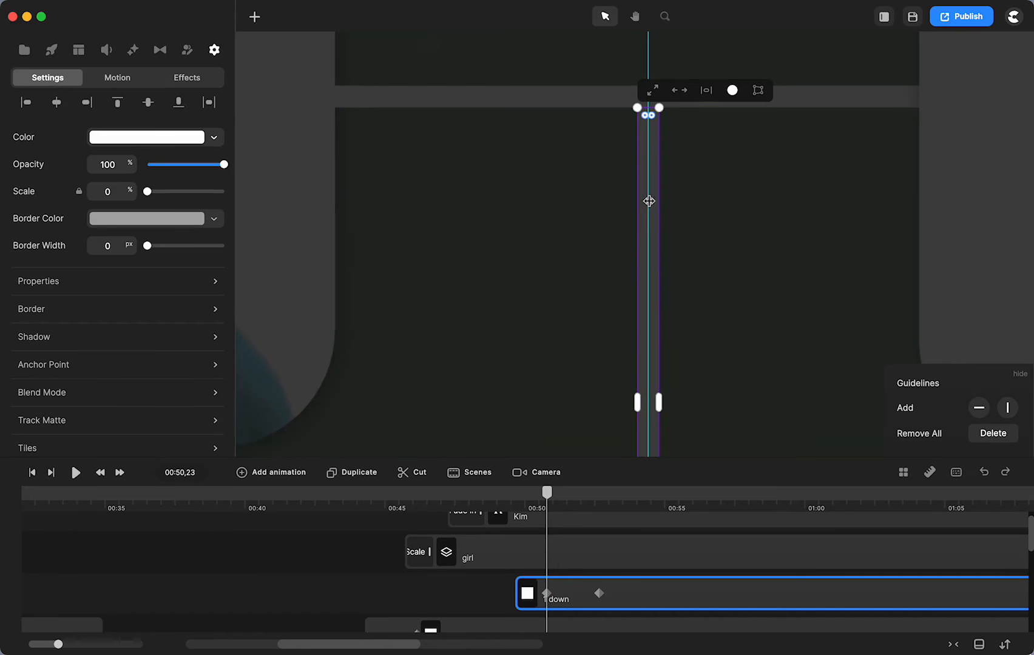
scroll(654, 268, "down", 3)
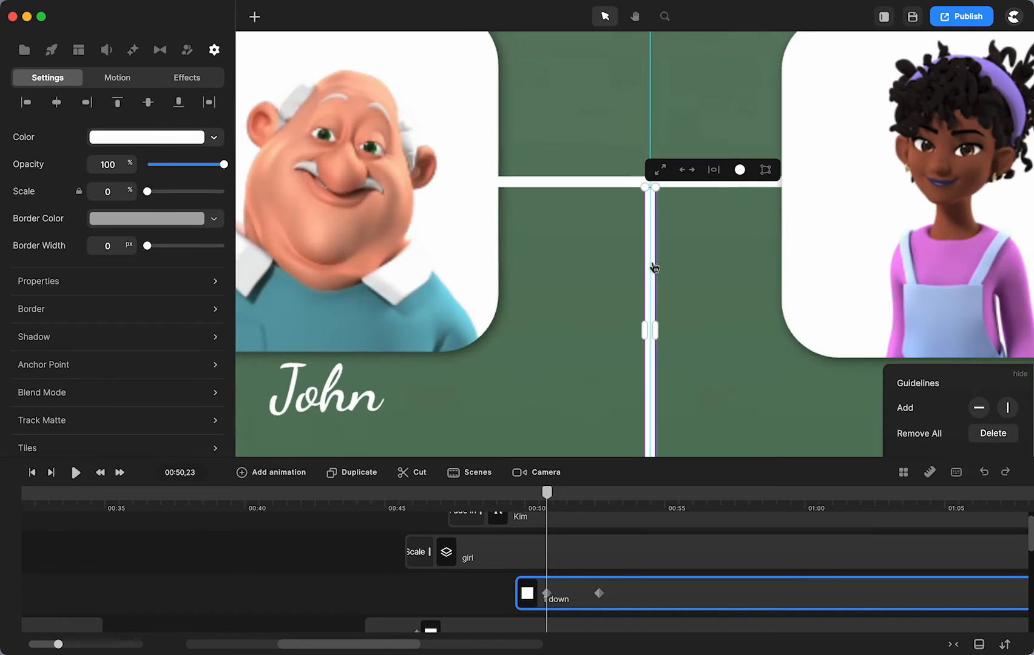
- At the second keyframe (00:52,19), centre the 1 down line on the same guideline and check its position values
left_click(599, 594)
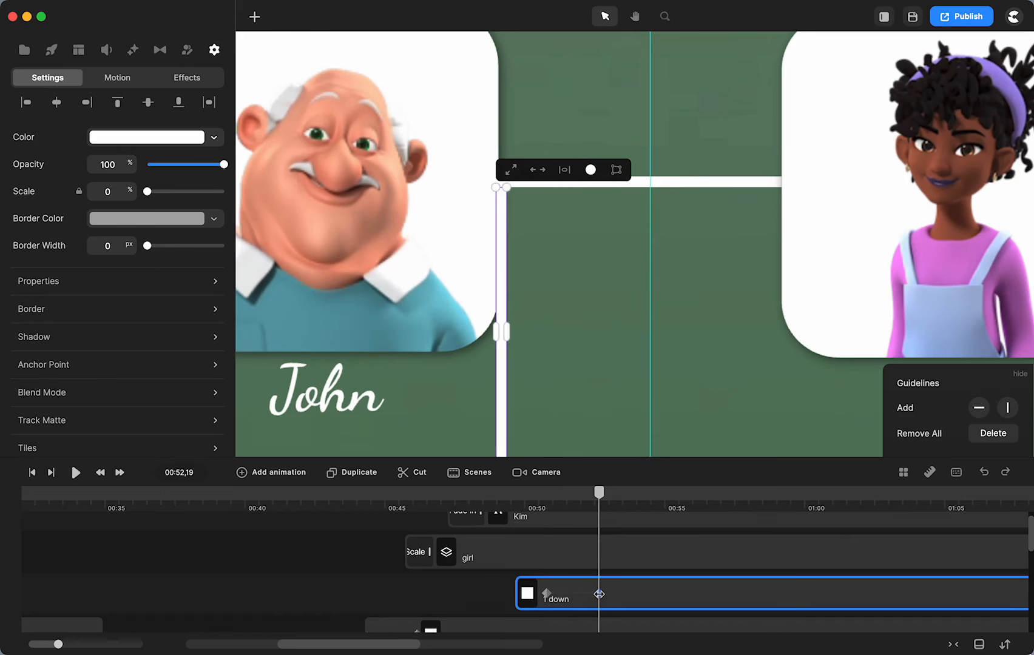
key("shift+Right")
key("shift+Right")
key("shift+Right")
key("shift+Right")
key("shift+Right")
key("shift+Right")
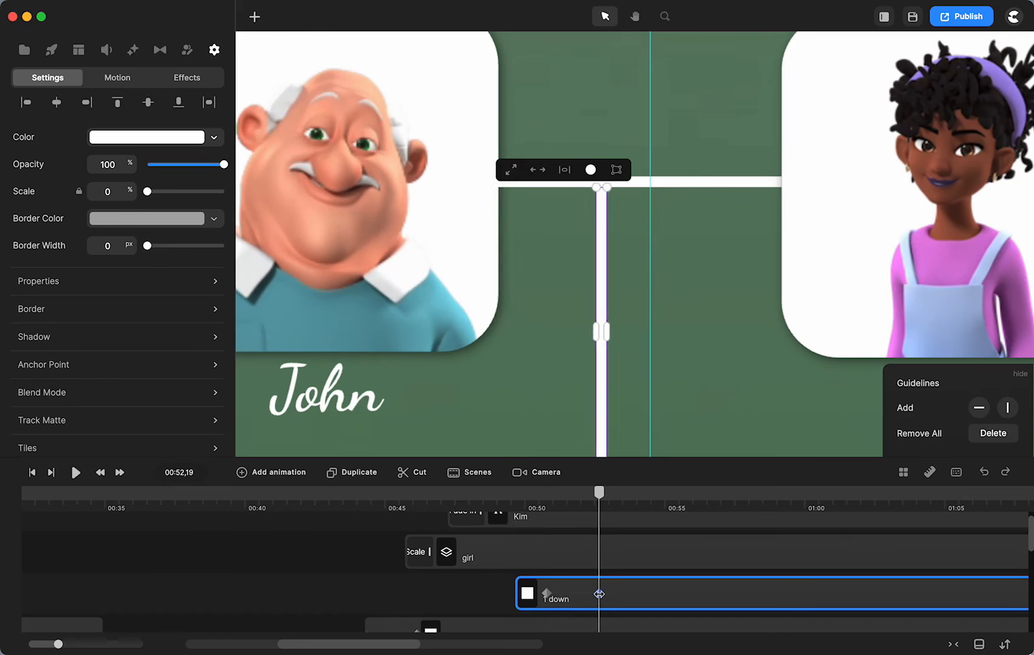
scroll(667, 377, "up", 5)
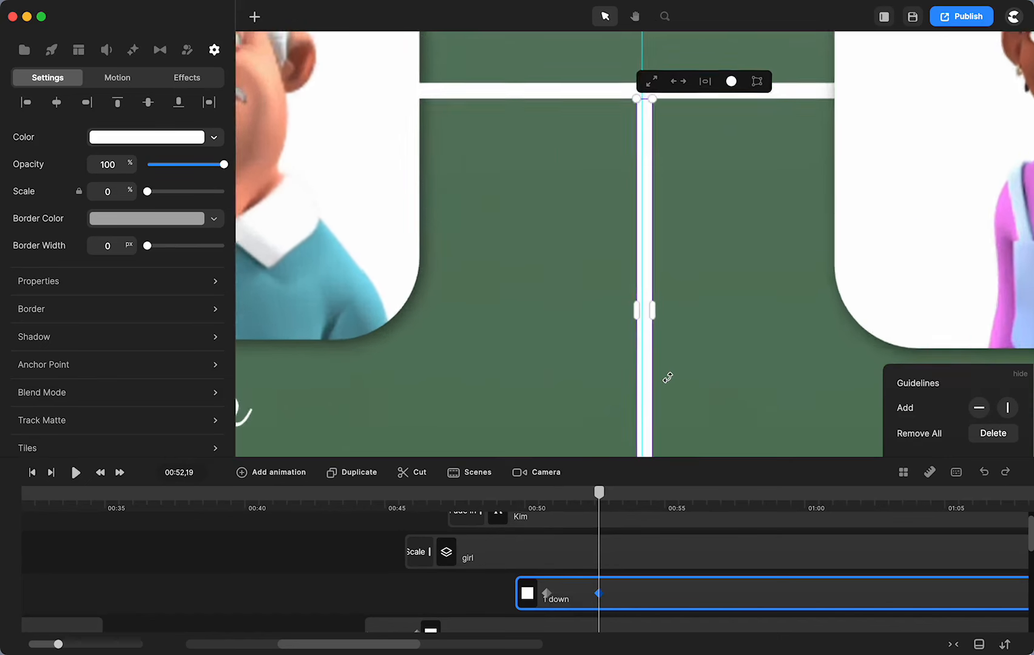
left_click_drag(633, 297, 633, 297)
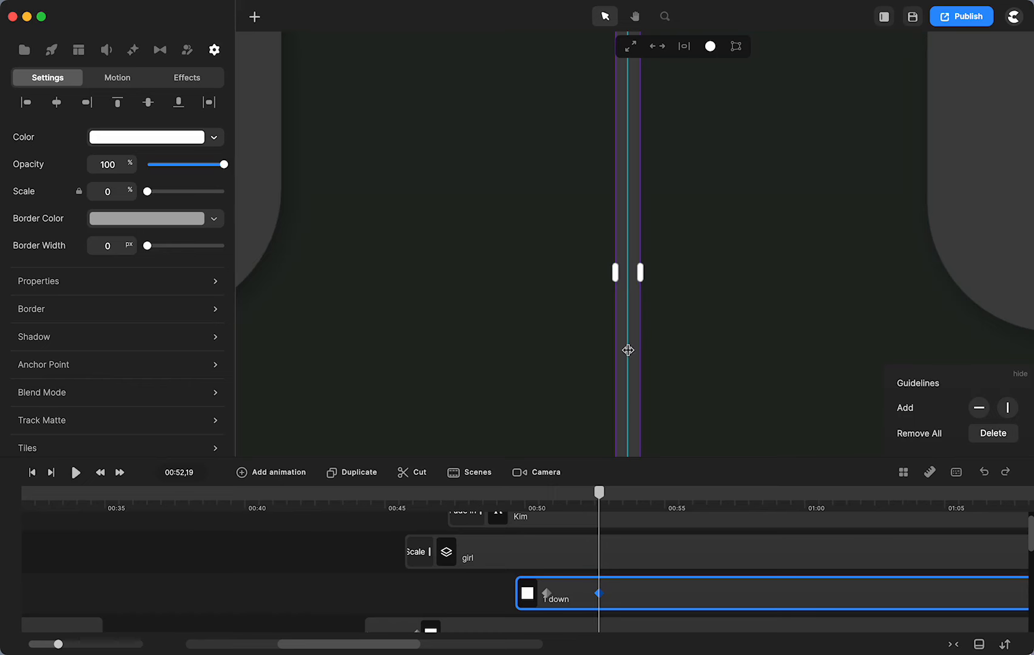
scroll(644, 351, "down", 5)
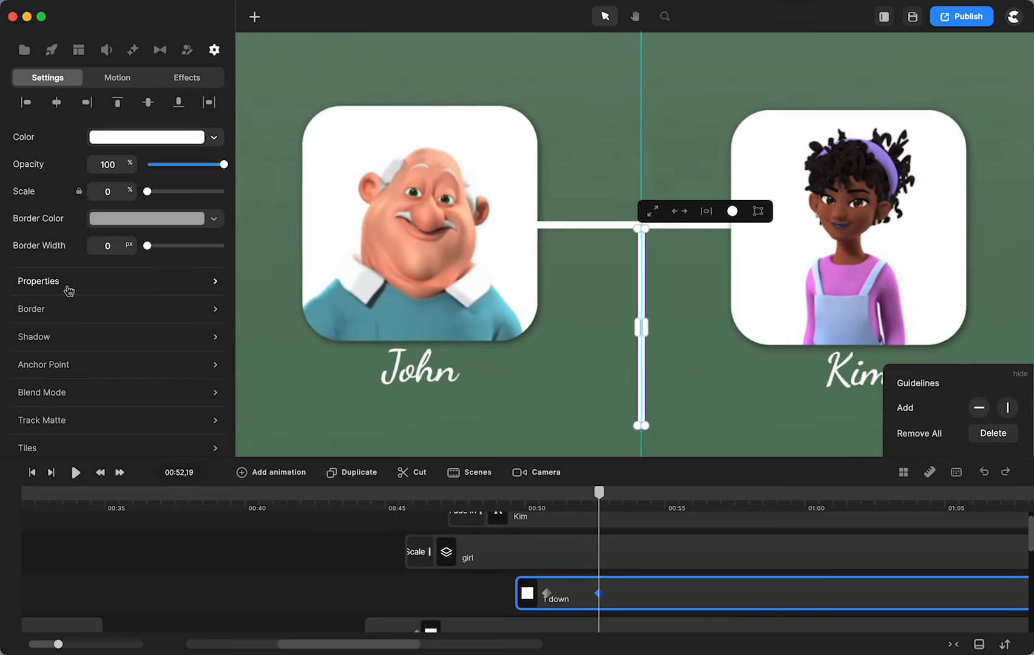
left_click(68, 284)
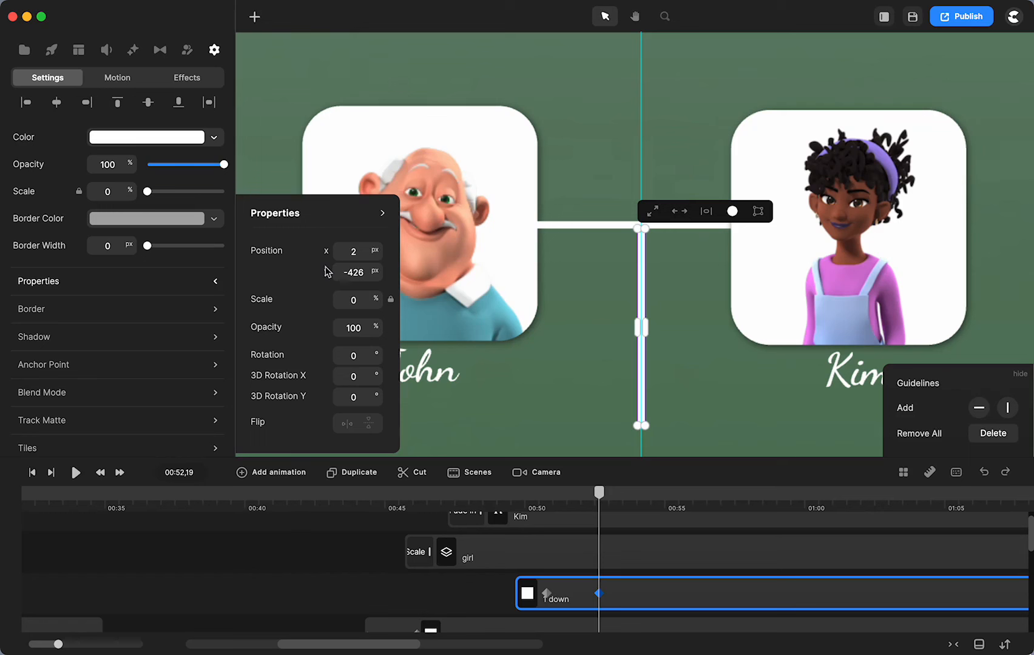
left_click(564, 312)
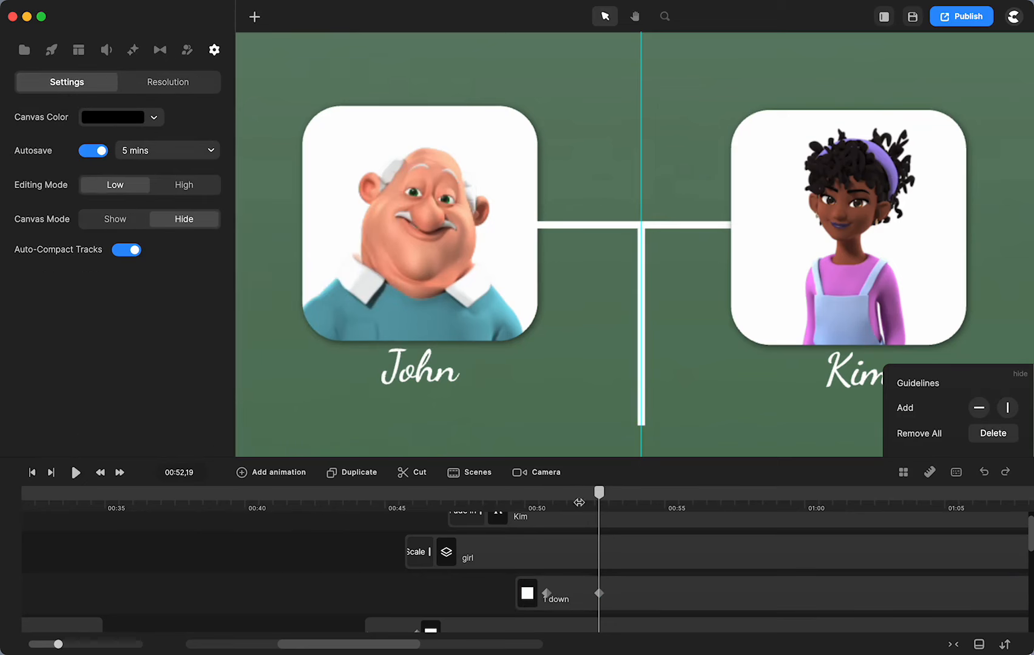
- Move the 1 down clip earlier so its first keyframe falls at about 00:48,25, and check the line's position values
left_click_drag(599, 495, 498, 529)
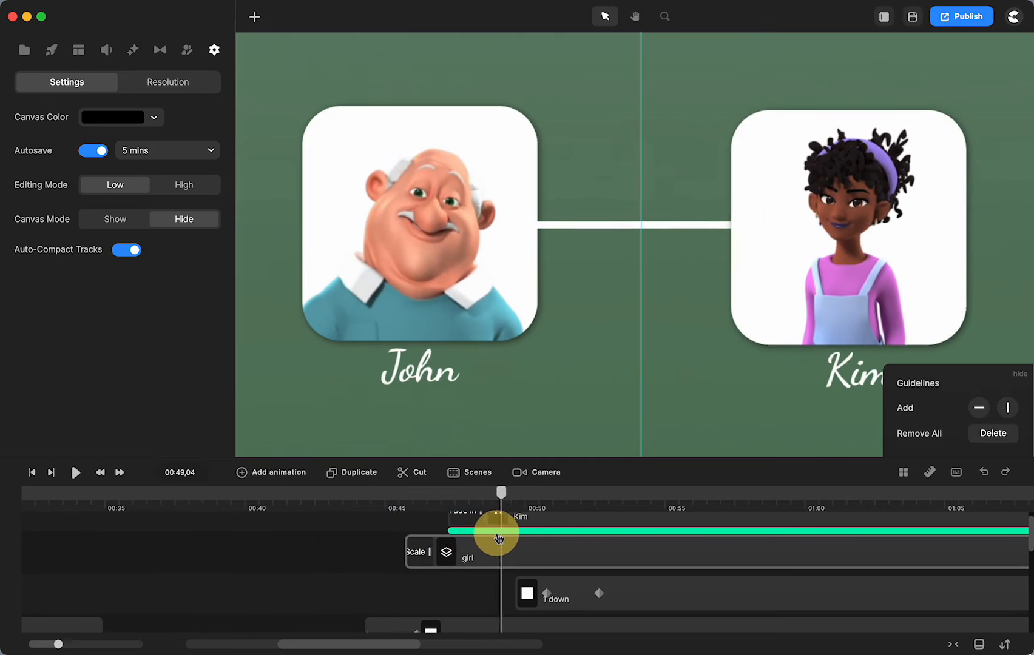
left_click(494, 537)
left_click_drag(664, 591, 612, 592)
left_click(69, 283)
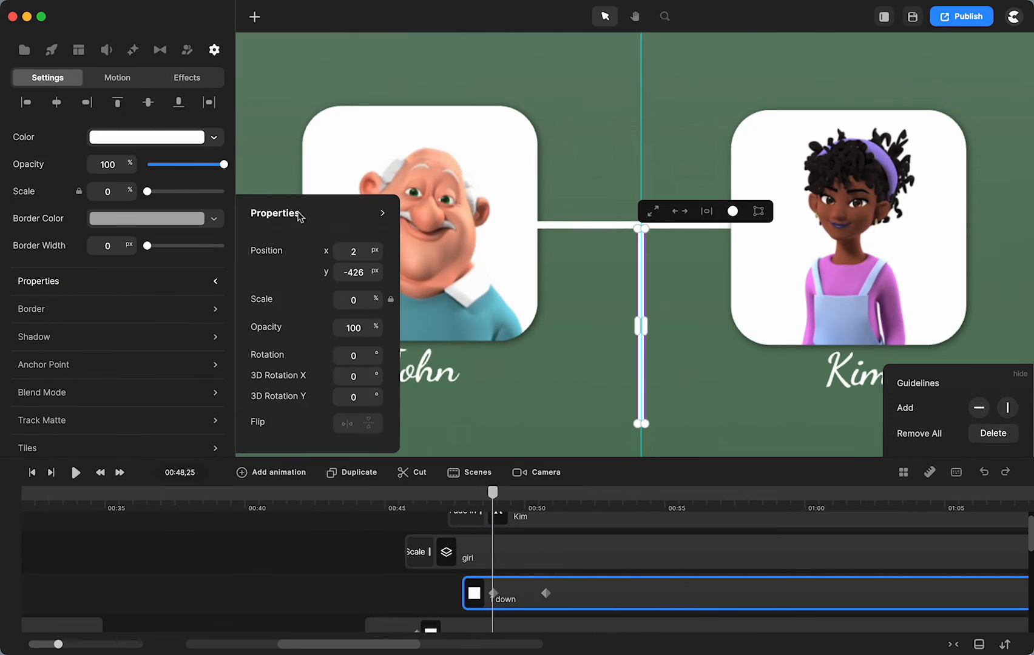
left_click(373, 584)
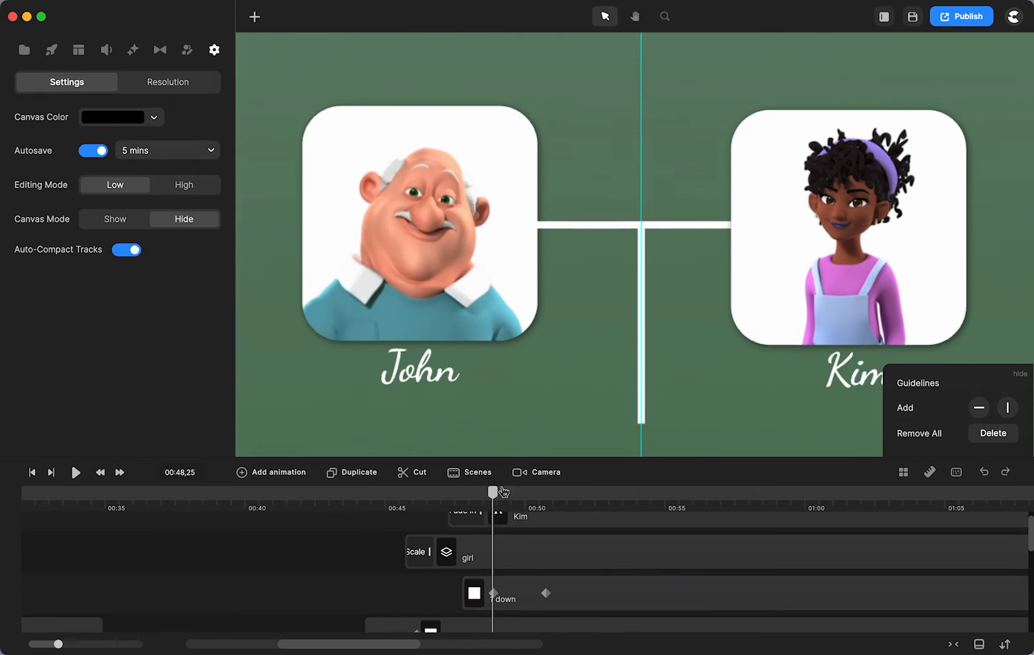
- Shift both keyframes of the 1 down line about one second earlier, with the first near the start of its clip
mouse_move(493, 493)
left_mouse_down()
mouse_move(400, 501)
mouse_move(484, 503)
left_mouse_up()
left_click(395, 584)
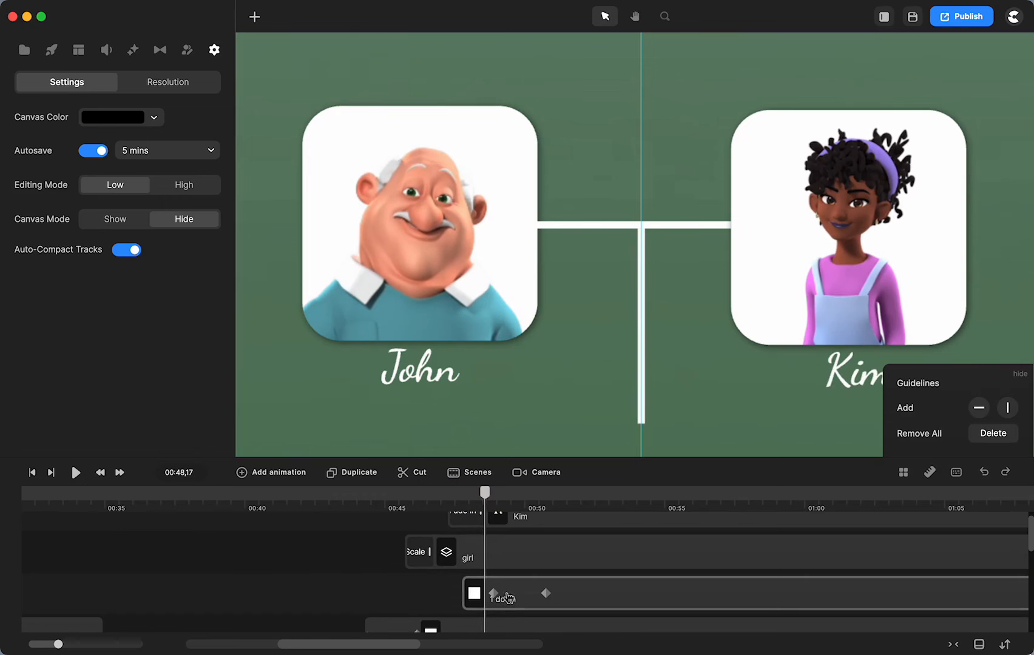
left_click(474, 592)
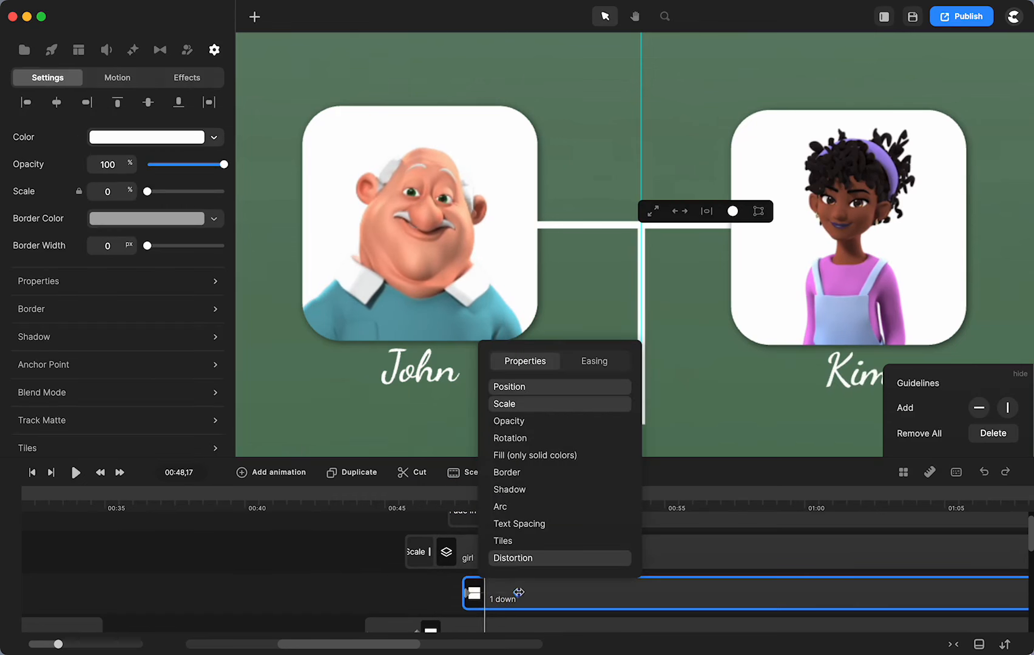
- Remove all guidelines from the canvas
left_click(683, 391)
left_click_drag(685, 393, 671, 180)
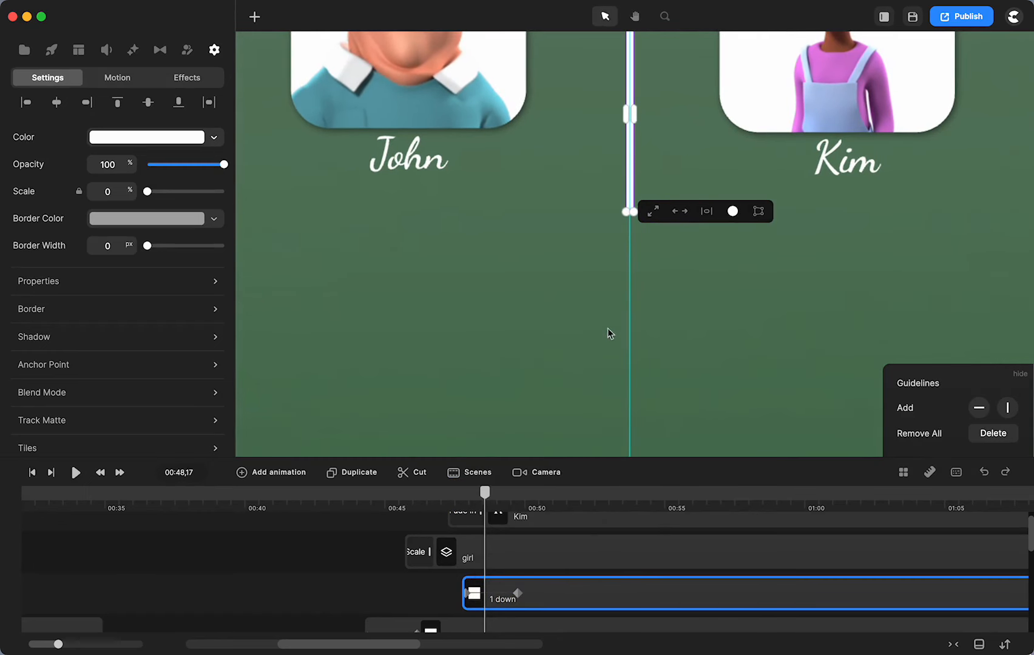
scroll(588, 376, "down", 5)
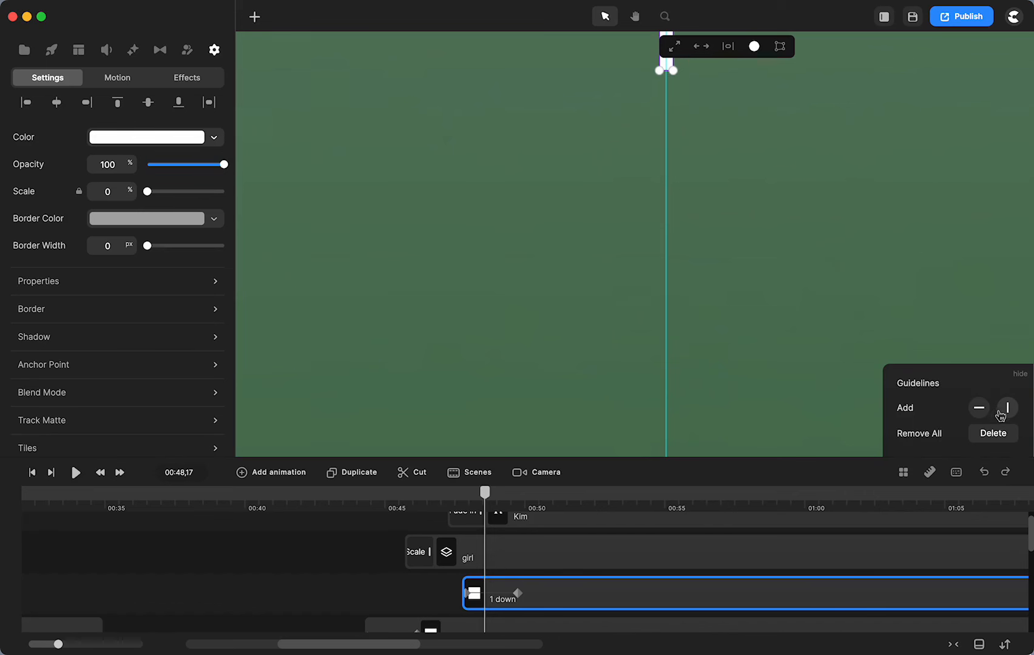
left_click(993, 435)
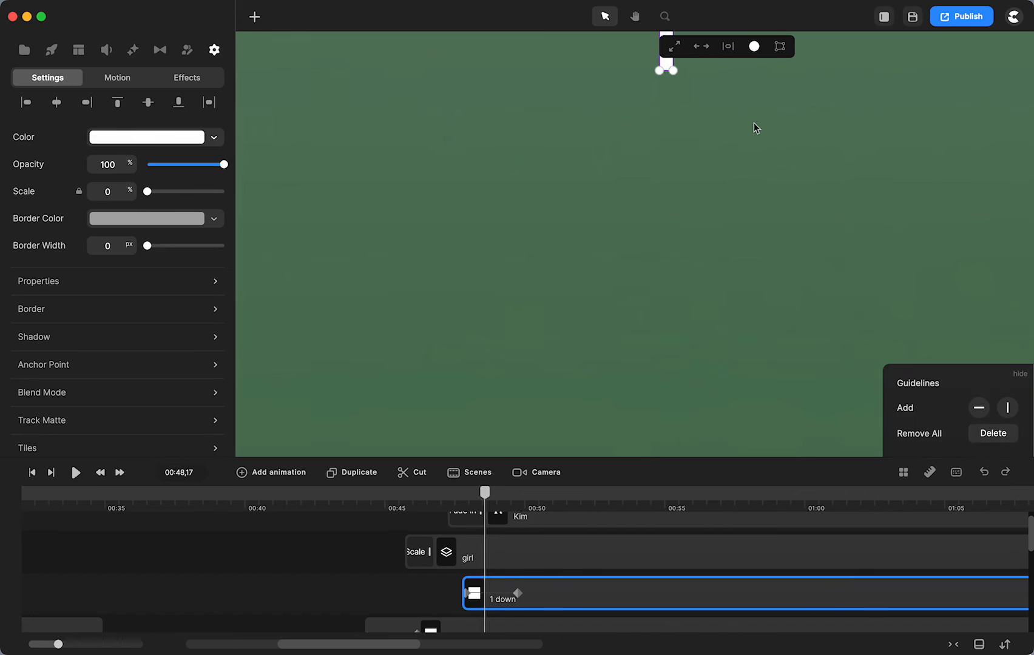
left_click(753, 124)
- Lengthen the 1 down line by stretching its lower end further downward, and place its second keyframe at 00:49,26
left_click(664, 61)
left_click_drag(666, 71, 666, 138)
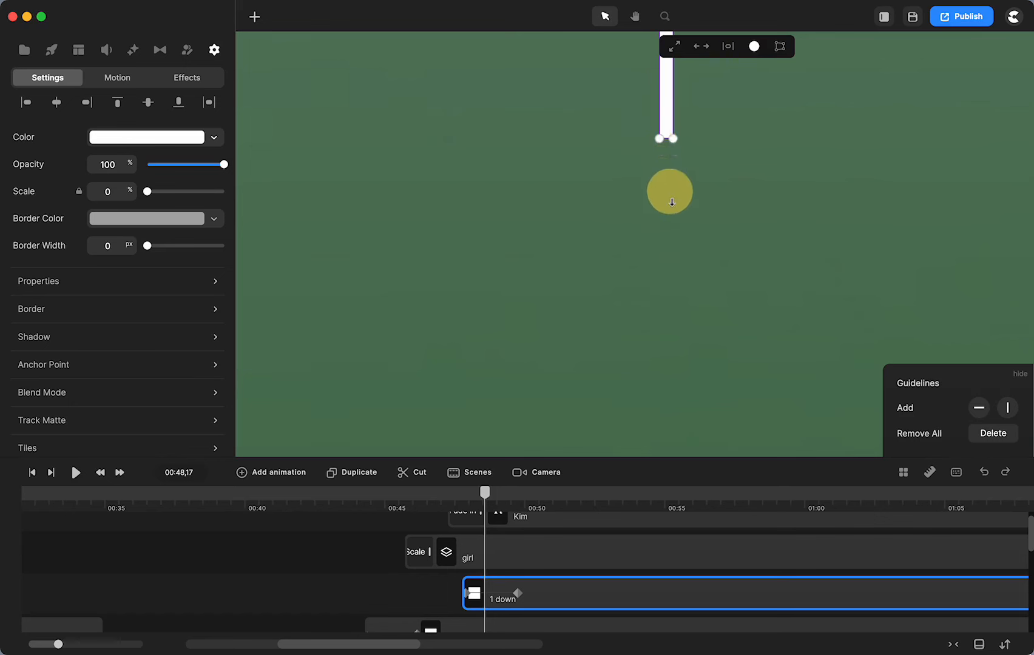
left_click_drag(672, 202, 675, 254)
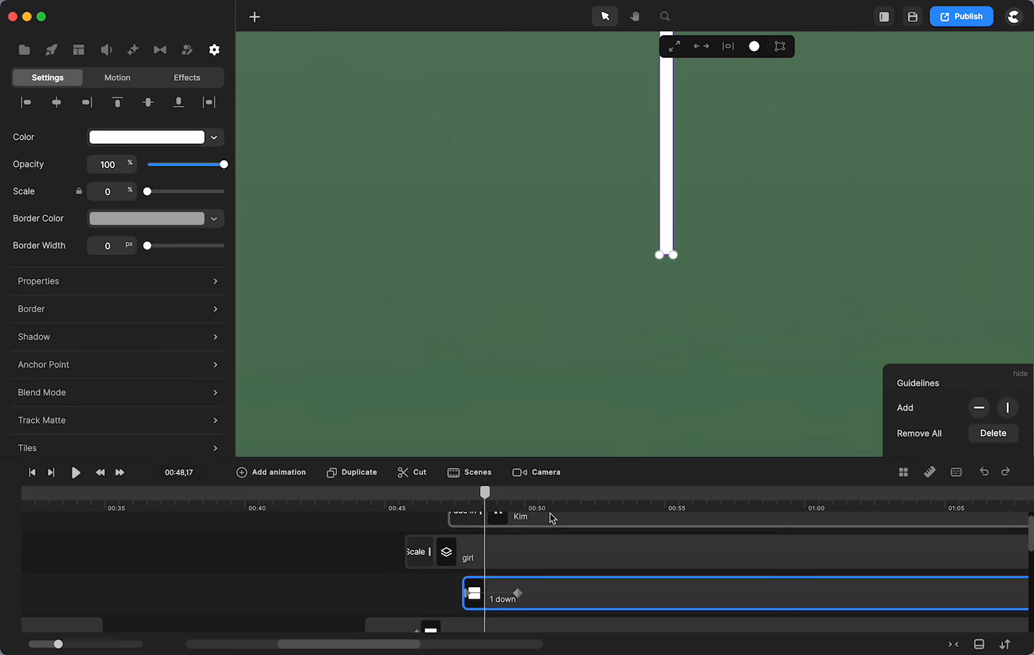
left_click_drag(517, 594, 521, 596)
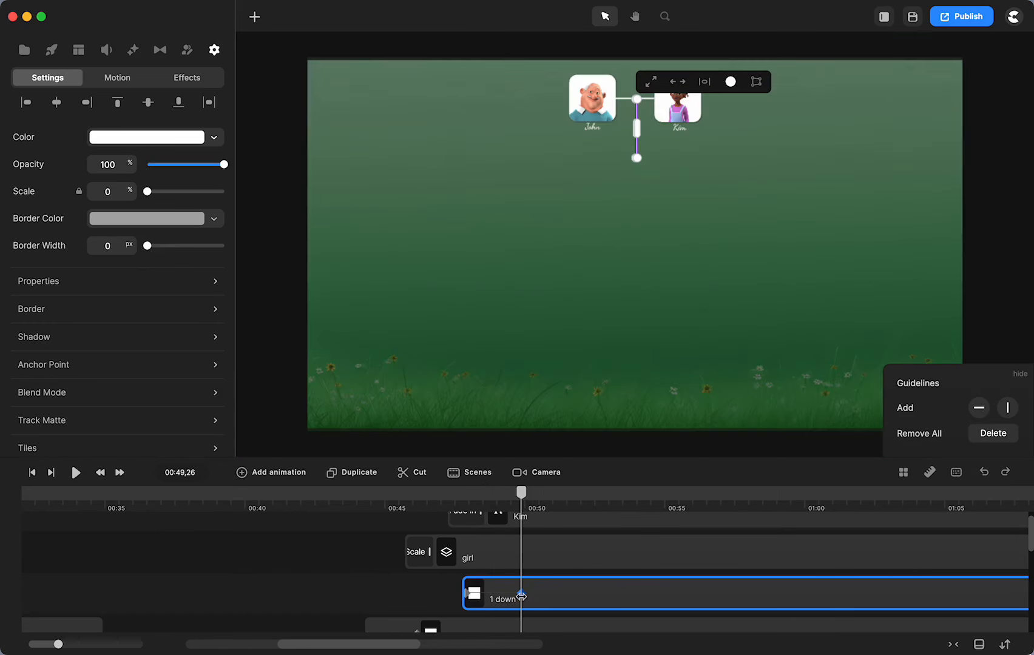
- Hide the guideline controls and play the animation from 00:43,21 to check the 1 down line's growth
left_click(349, 502)
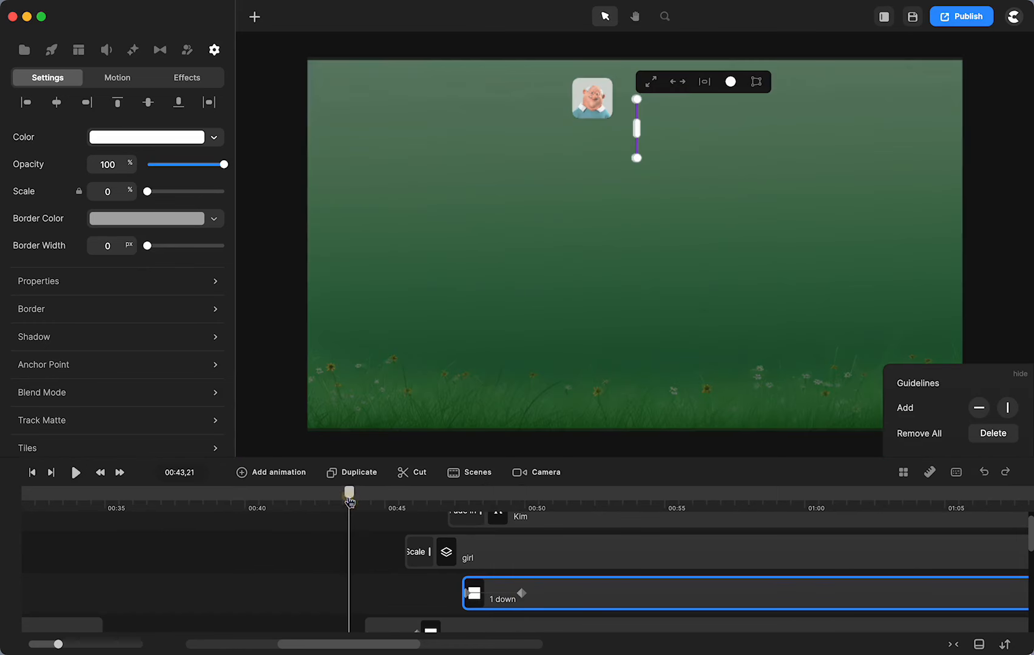
left_click(1024, 377)
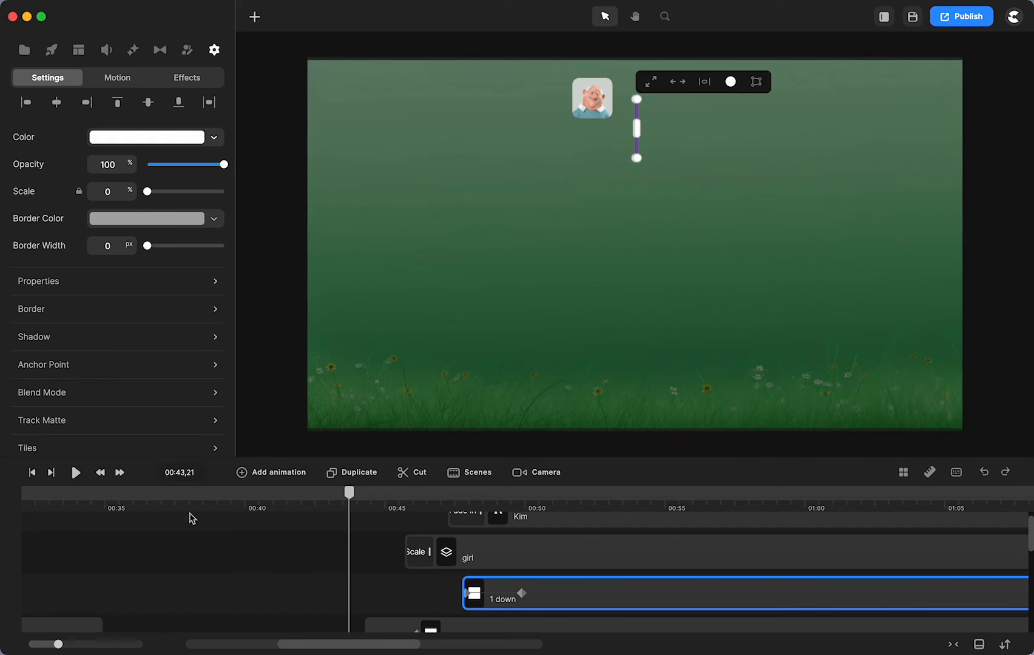
left_click(77, 472)
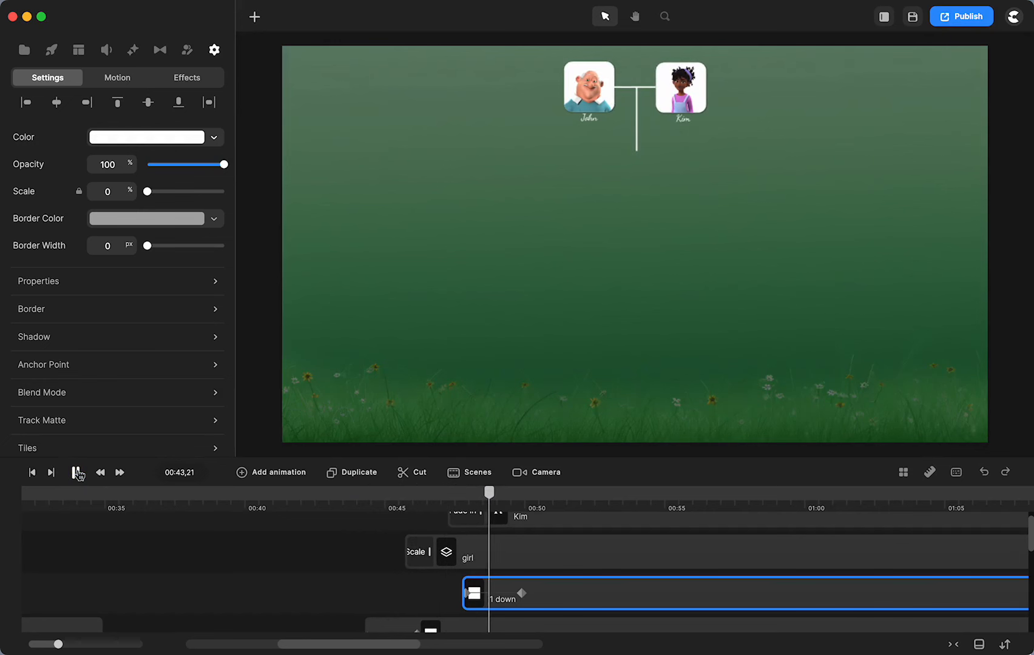
left_click(77, 473)
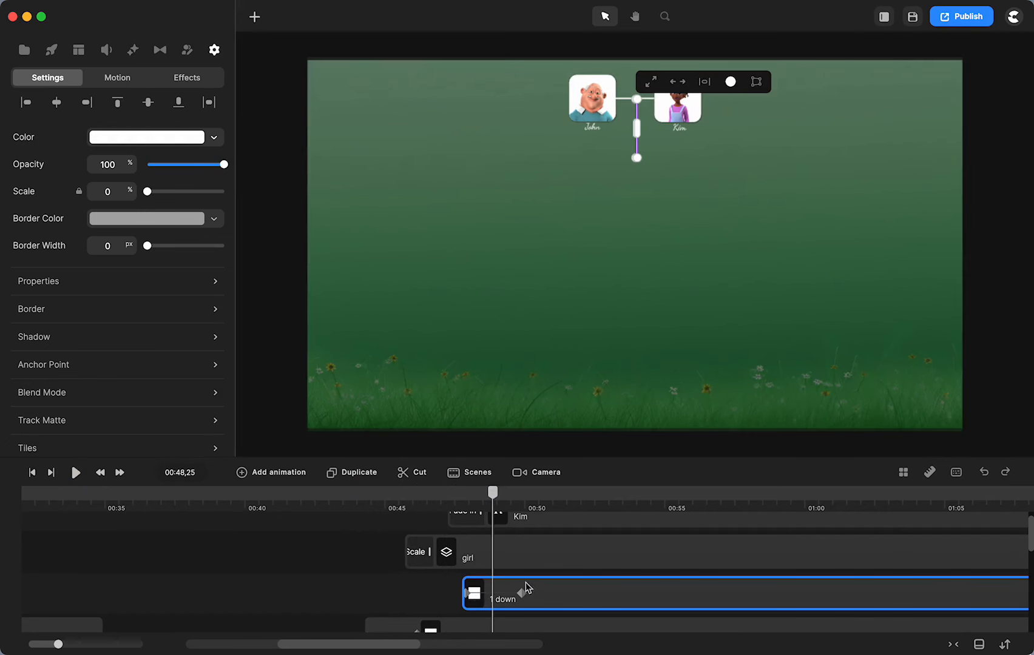
- Move the girl's name text clip earlier so its fade-in starts at about 00:46, just after her portrait starts scaling in
left_click(413, 593)
left_click_drag(494, 508, 473, 505)
left_click(472, 516)
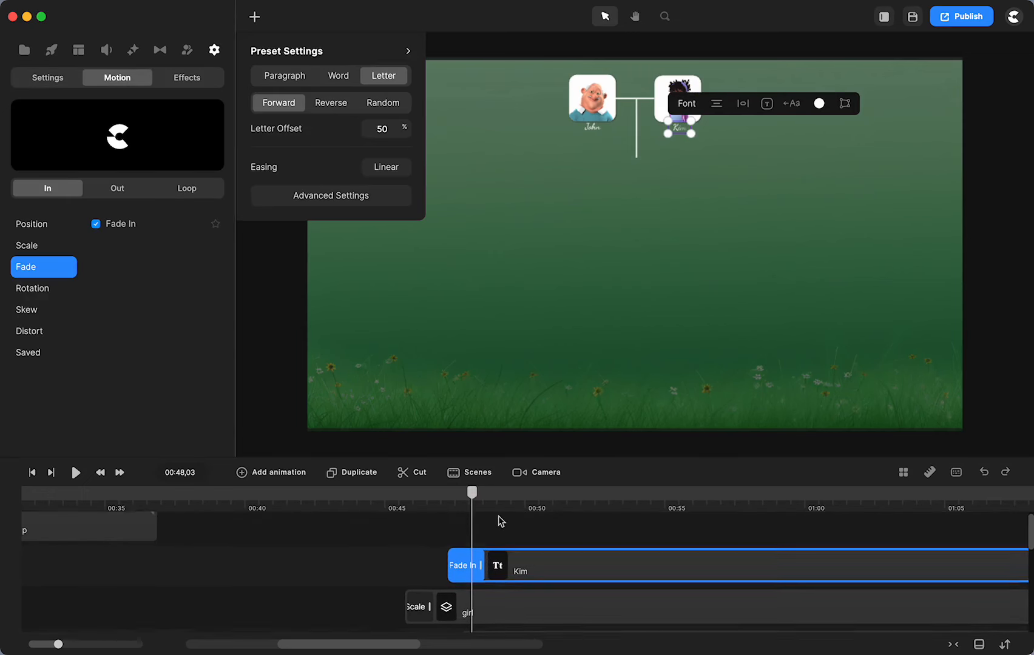
scroll(509, 545, "down", 3)
scroll(512, 544, "up", 2)
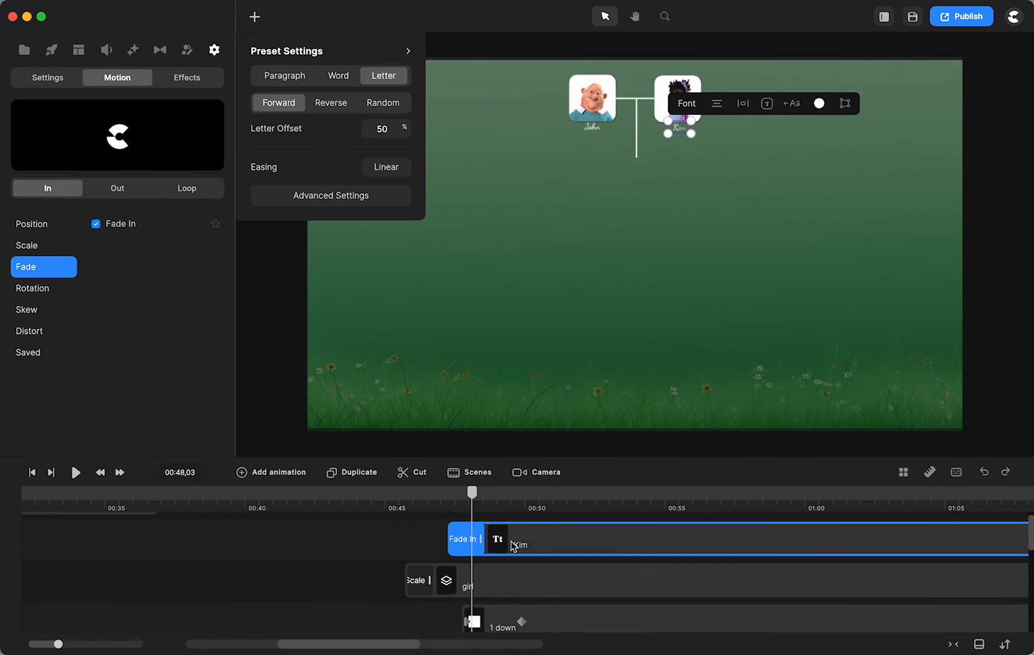
mouse_move(497, 539)
left_mouse_down()
mouse_move(521, 538)
mouse_move(499, 544)
left_mouse_up()
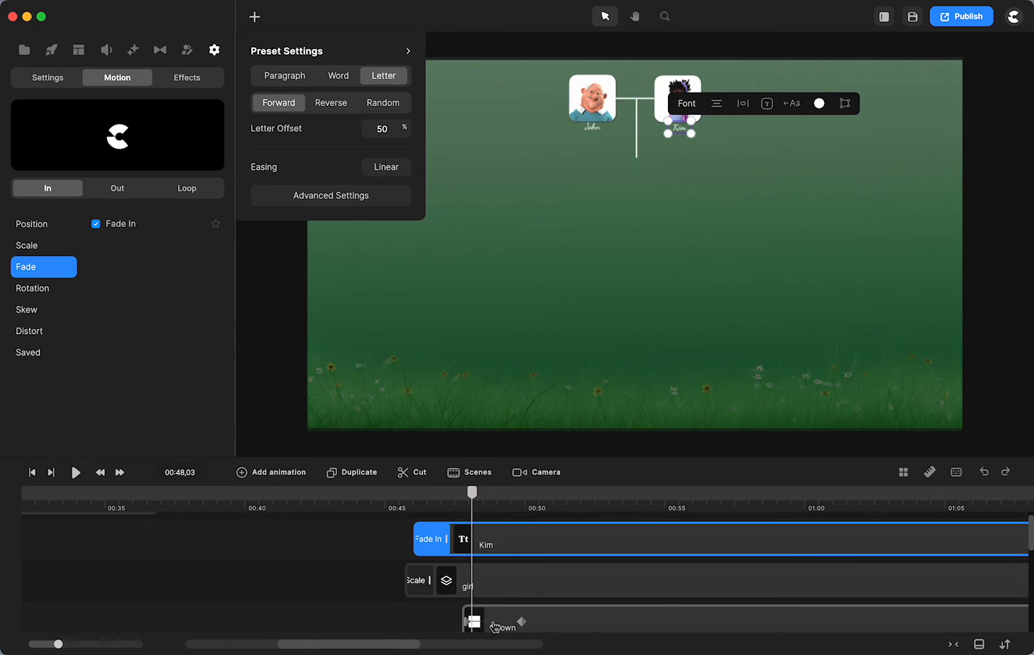
- Examine the animated properties and easing of the 1 across keyframe, and compare them with those of the 1 down keyframe
left_click(342, 616)
scroll(392, 598, "down", 3)
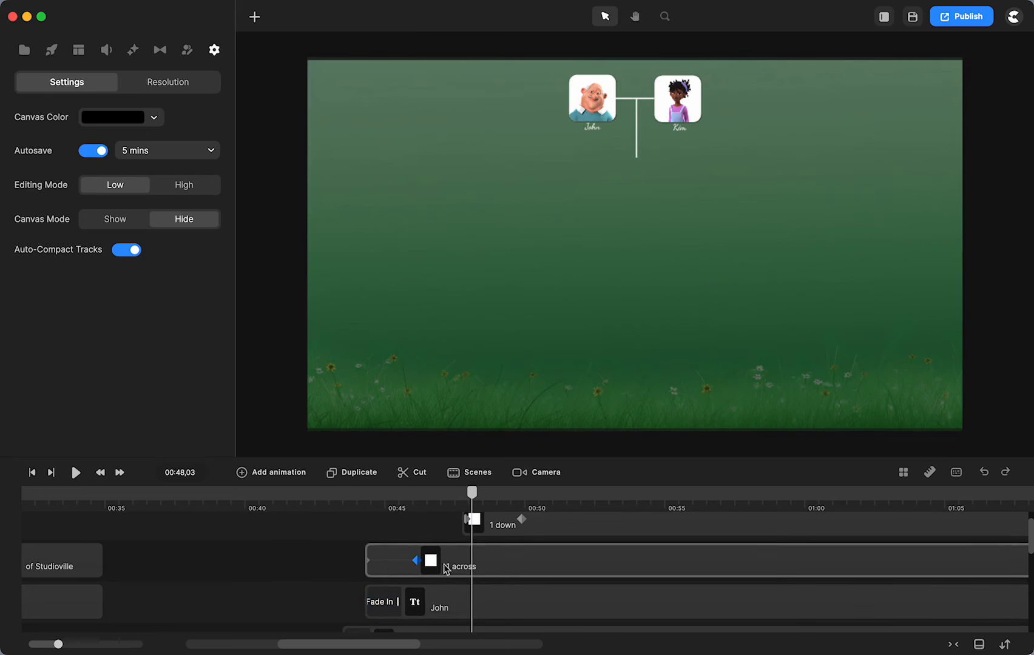
left_click(395, 565)
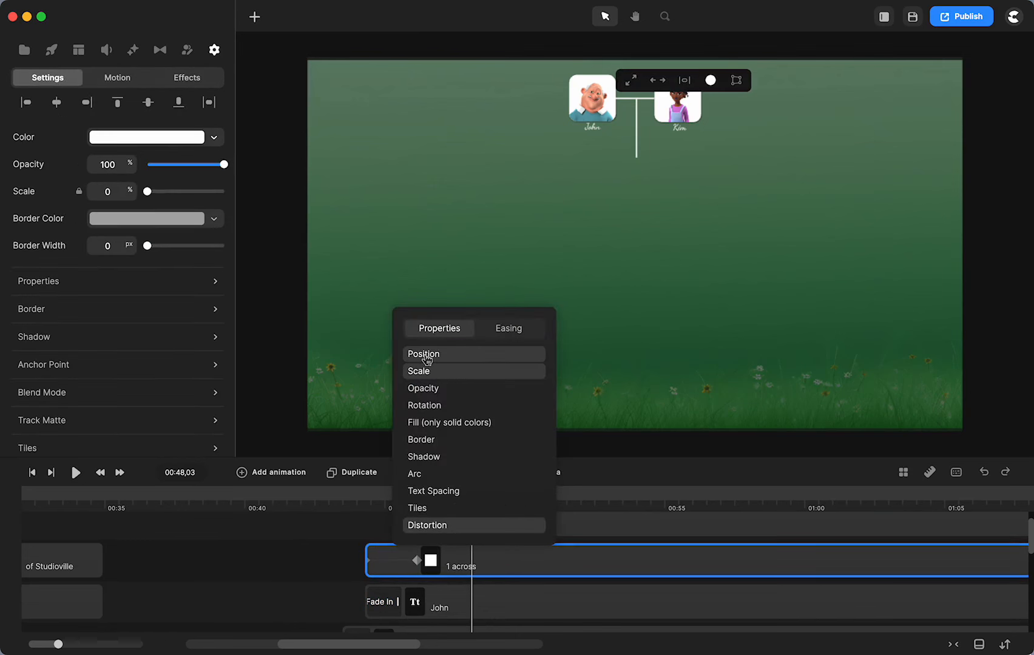
left_click(513, 332)
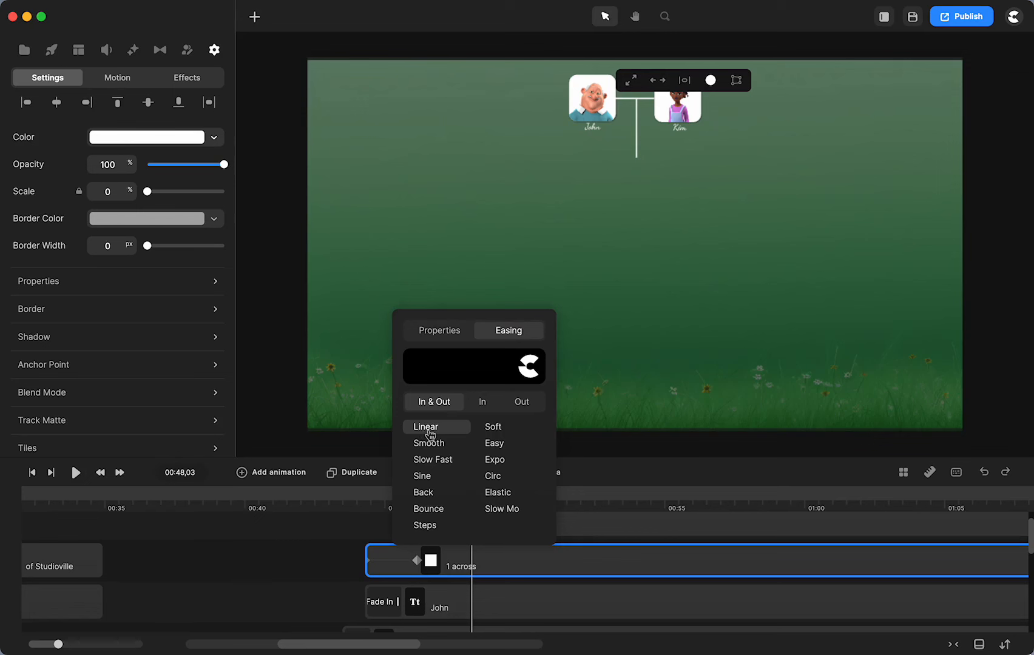
left_click(328, 600)
scroll(401, 558, "up", 1)
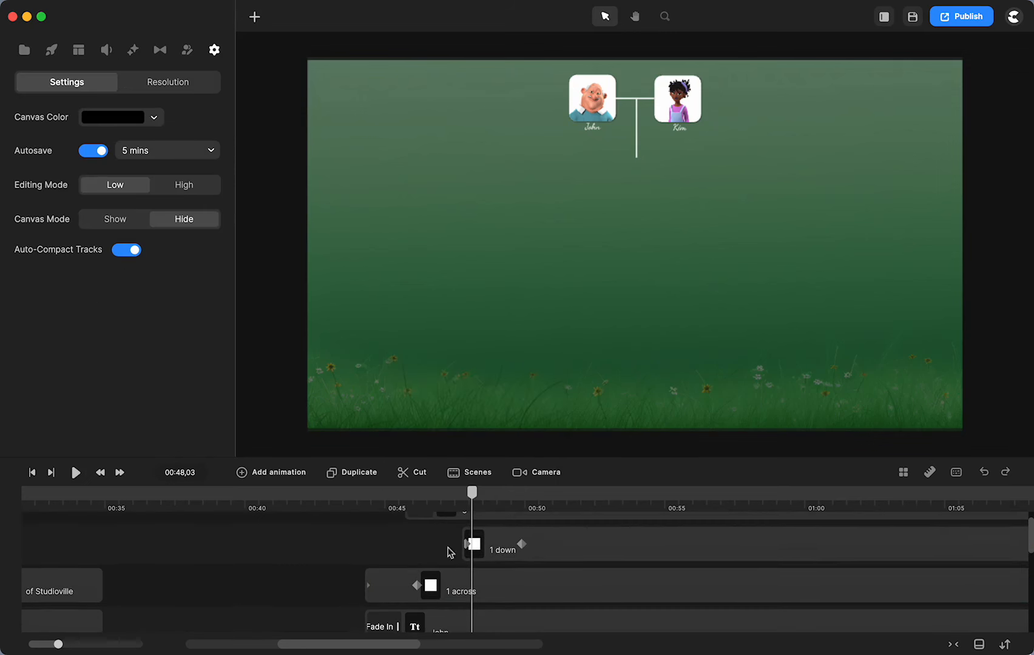
left_click(496, 547)
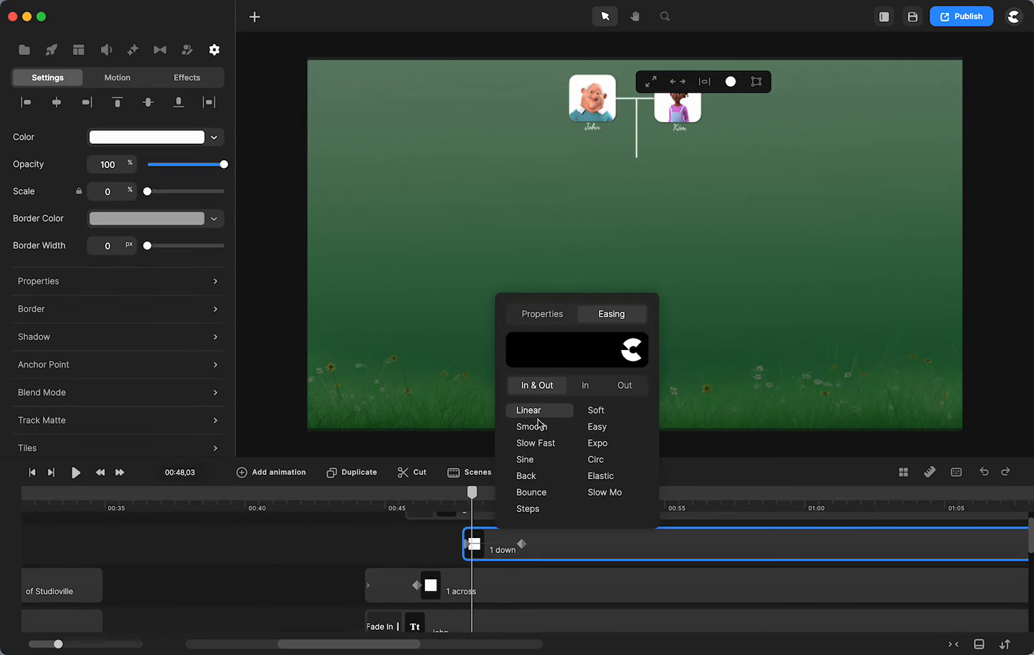
left_click(543, 314)
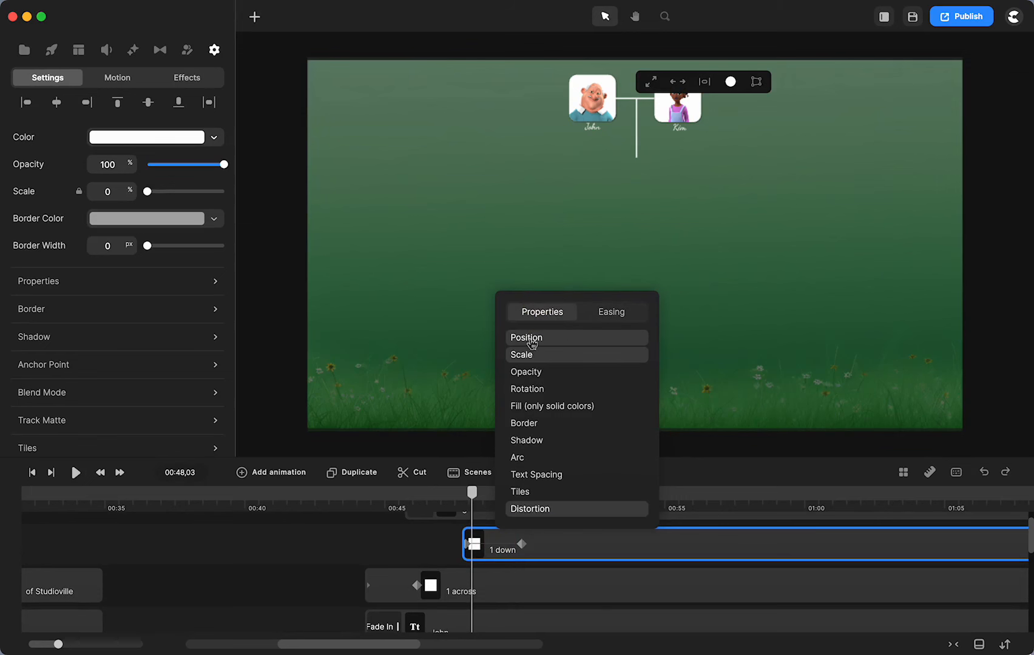
- Place the 1 down keyframes at about 00:48,01 and 00:50,01, and at the first one collapse the line upward to the horizontal connector
left_click(470, 544)
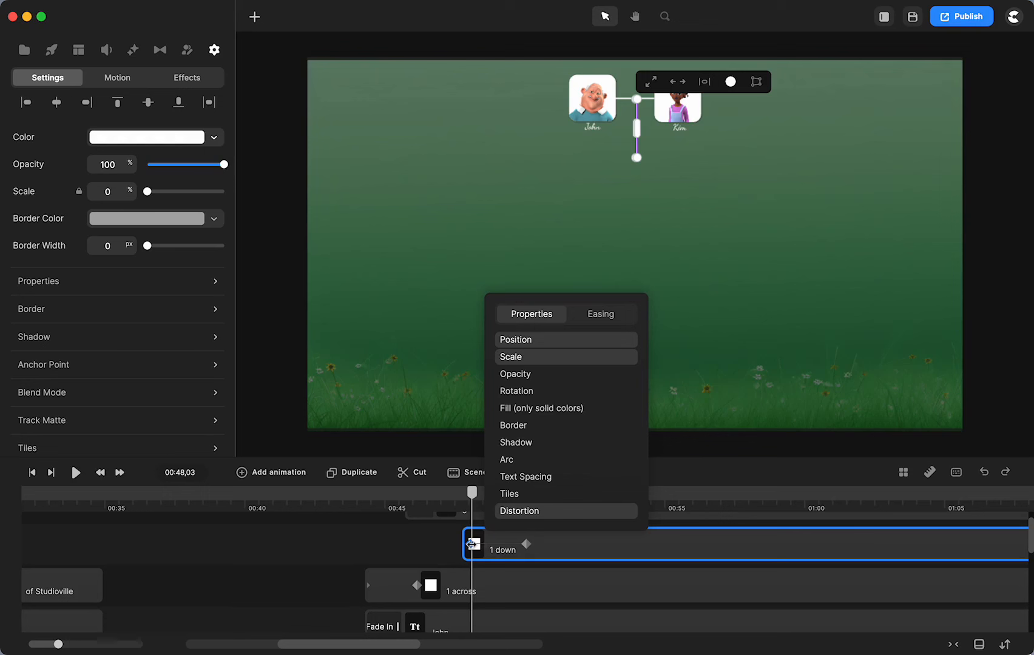
left_click(471, 544)
scroll(621, 150, "up", 10)
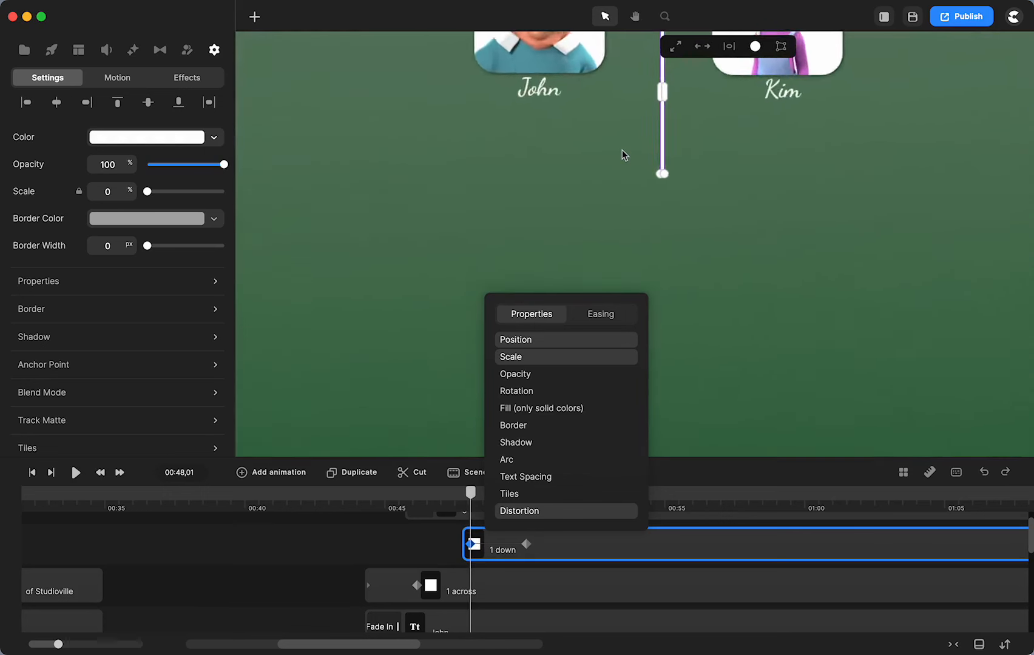
key("h")
left_click_drag(975, 85, 779, 255)
key("v")
scroll(779, 259, "down", 3)
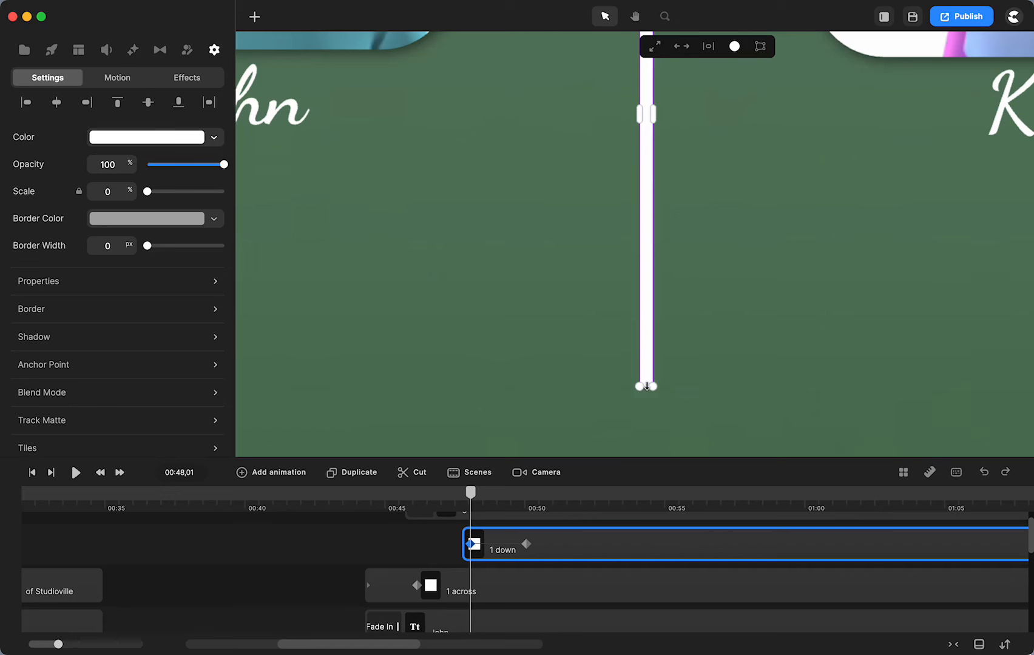
left_click_drag(647, 386, 622, 60)
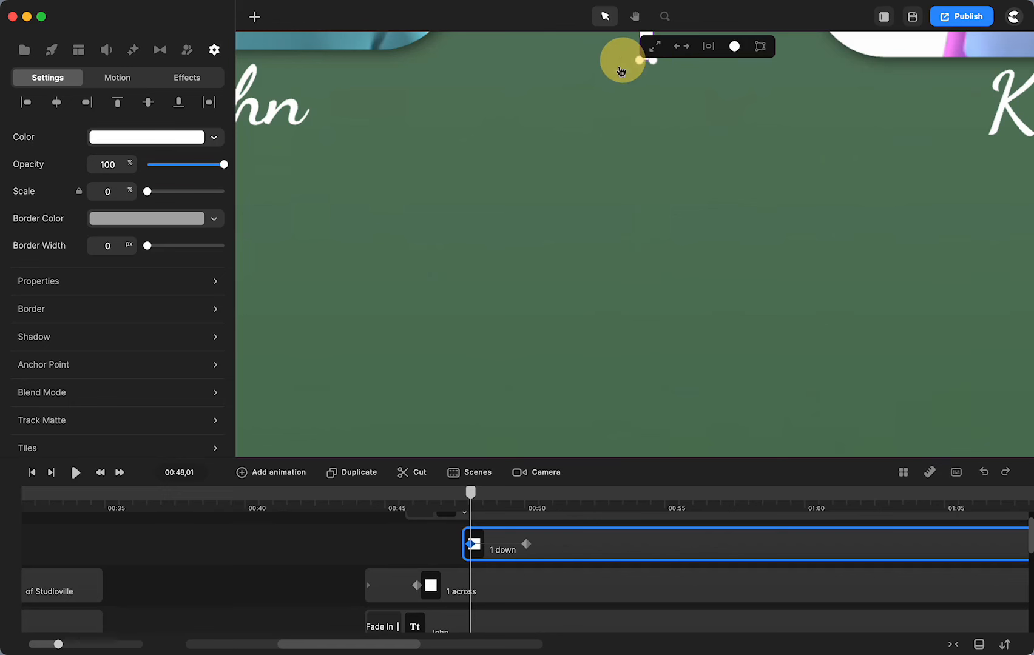
key("space")
left_click_drag(589, 109, 563, 354)
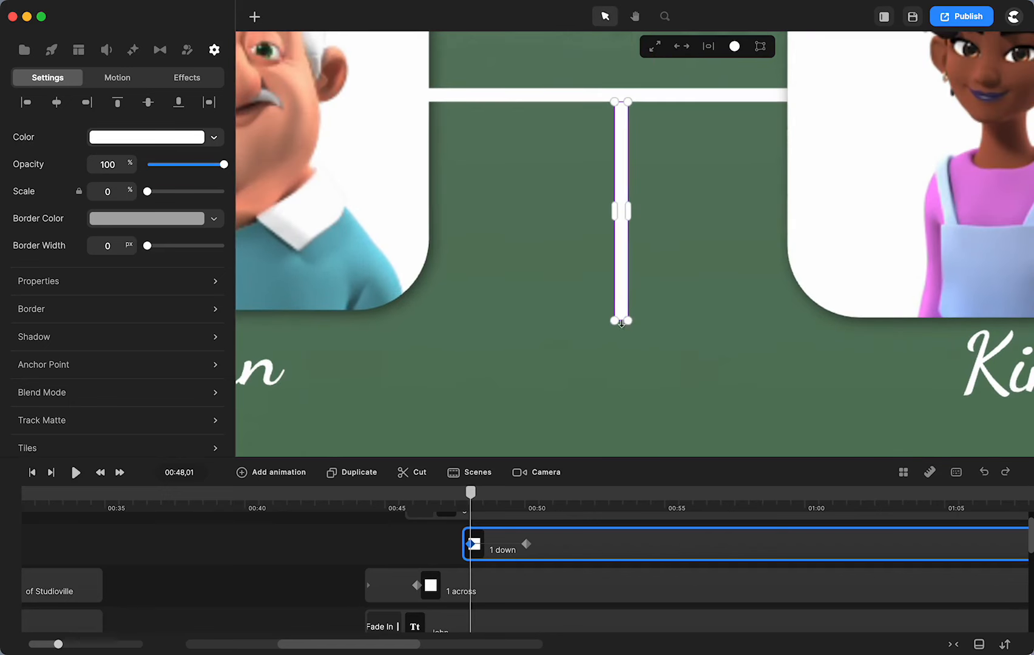
left_click_drag(621, 321, 616, 102)
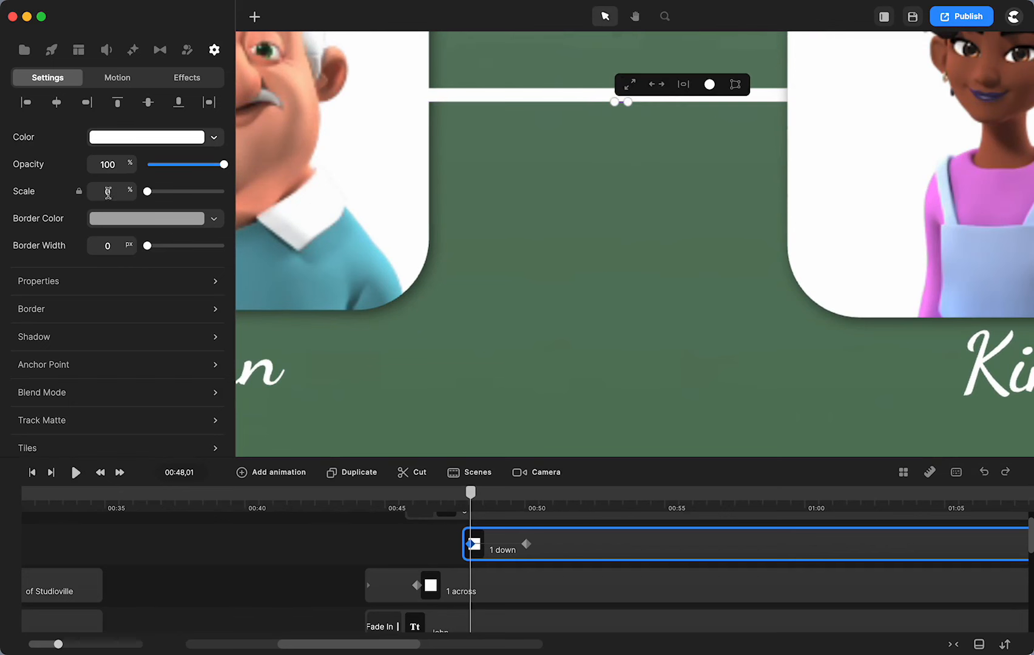
- Check the 1 down line at its second keyframe (00:50,01), up close and on the whole canvas
left_click(406, 551)
left_click_drag(471, 492, 523, 521)
left_click(522, 520)
scroll(497, 549, "up", 2)
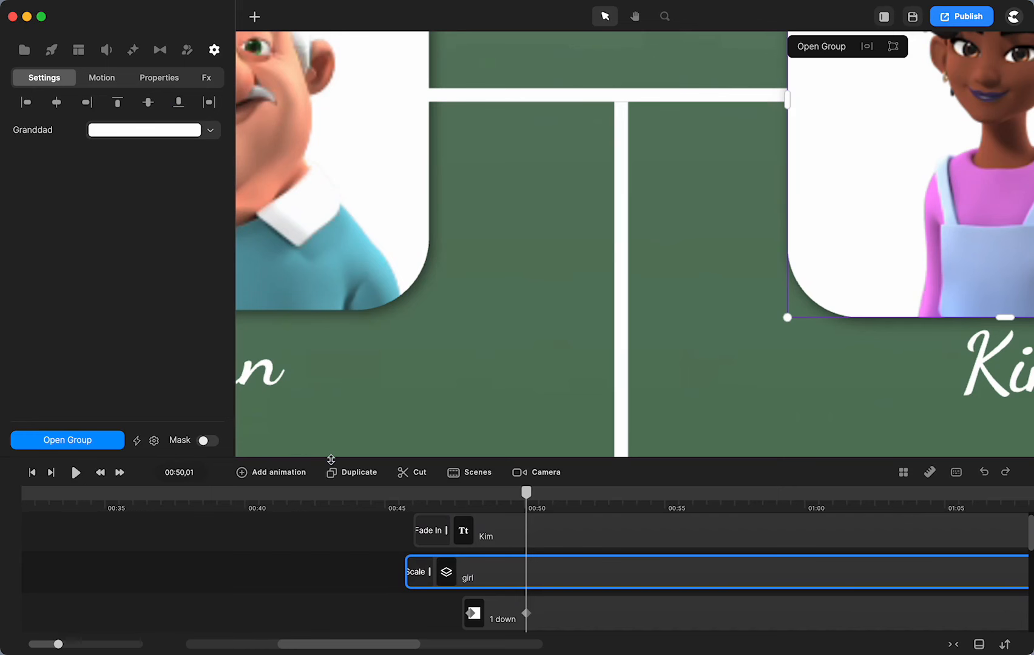
key("super+0")
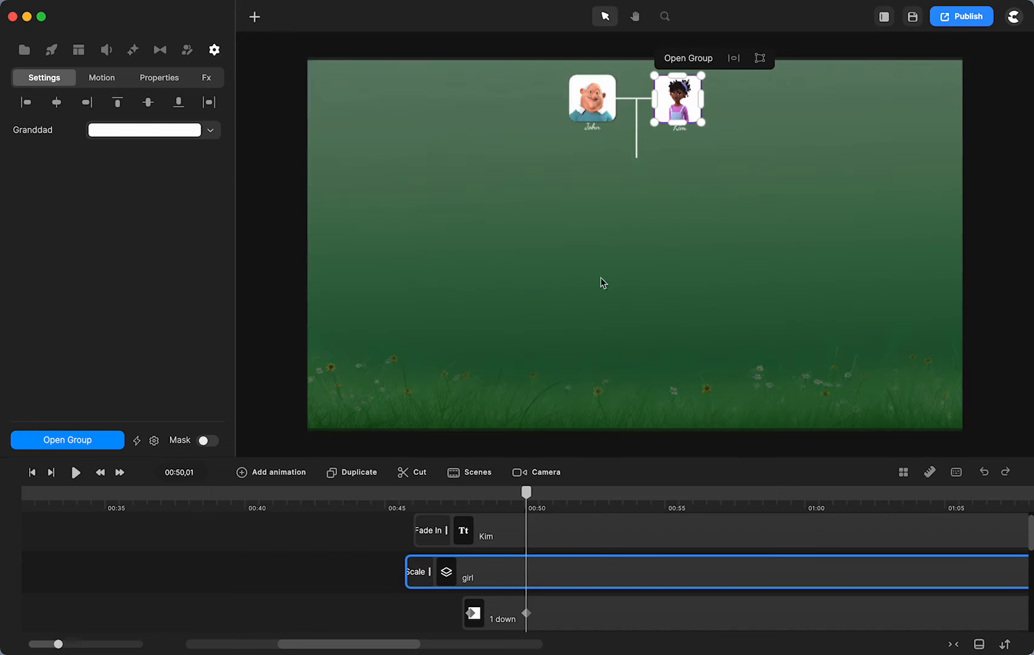
- Play the animation from 00:43,08 to about 00:50,24 to review how the downward line grows
left_click(344, 613)
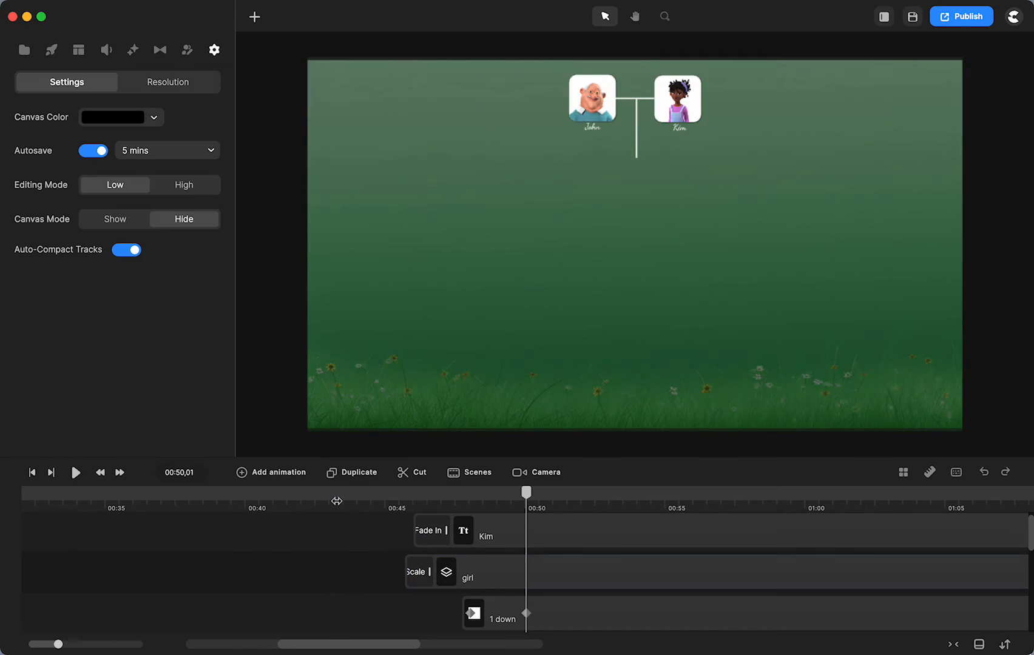
left_click(337, 501)
left_click(76, 475)
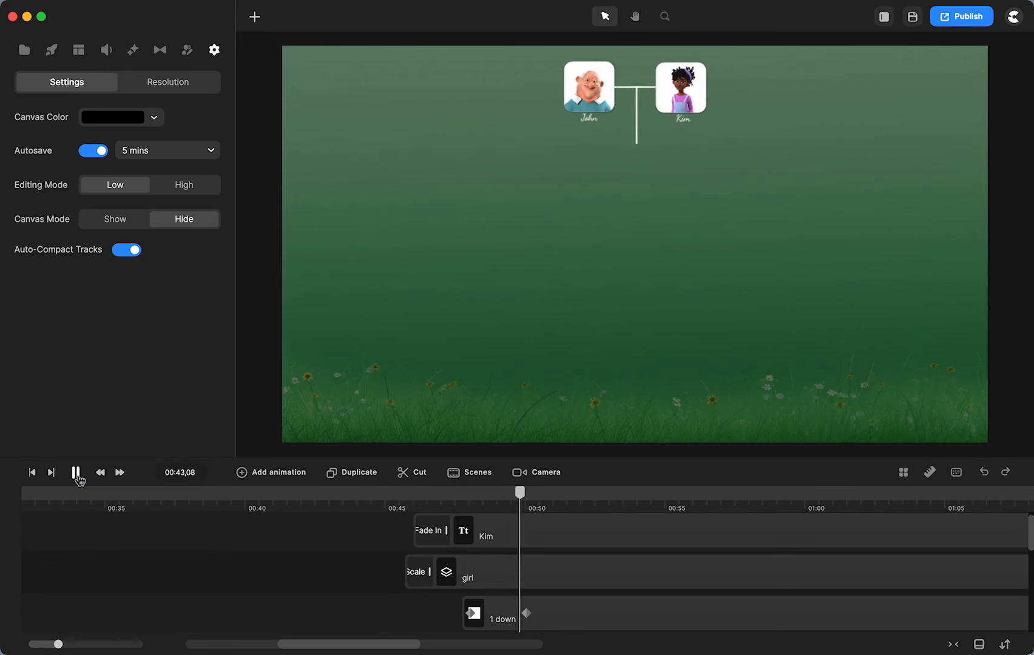
left_click(76, 475)
- Move the 1 down clip about half a second earlier, and replay the animation from 00:43,21
scroll(512, 605, "down", 3)
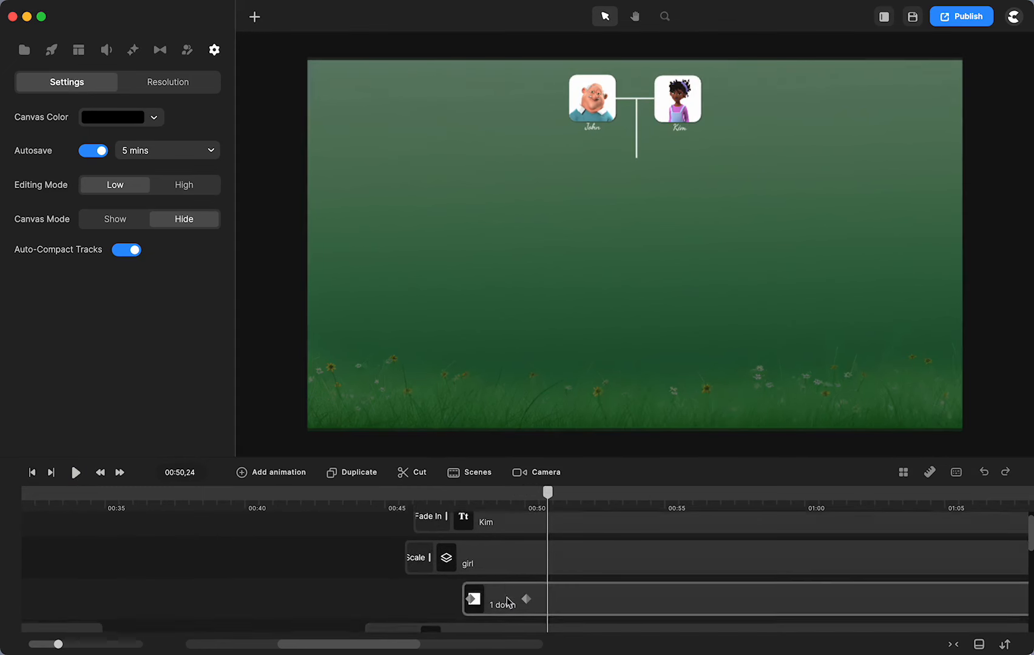
left_click_drag(608, 545, 595, 588)
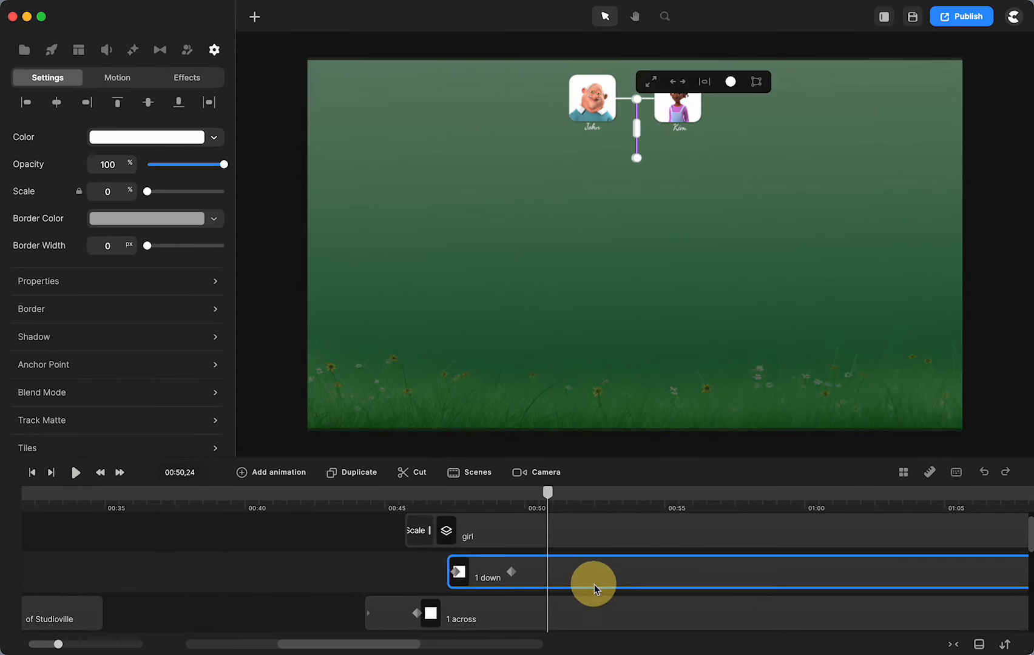
left_click(350, 504)
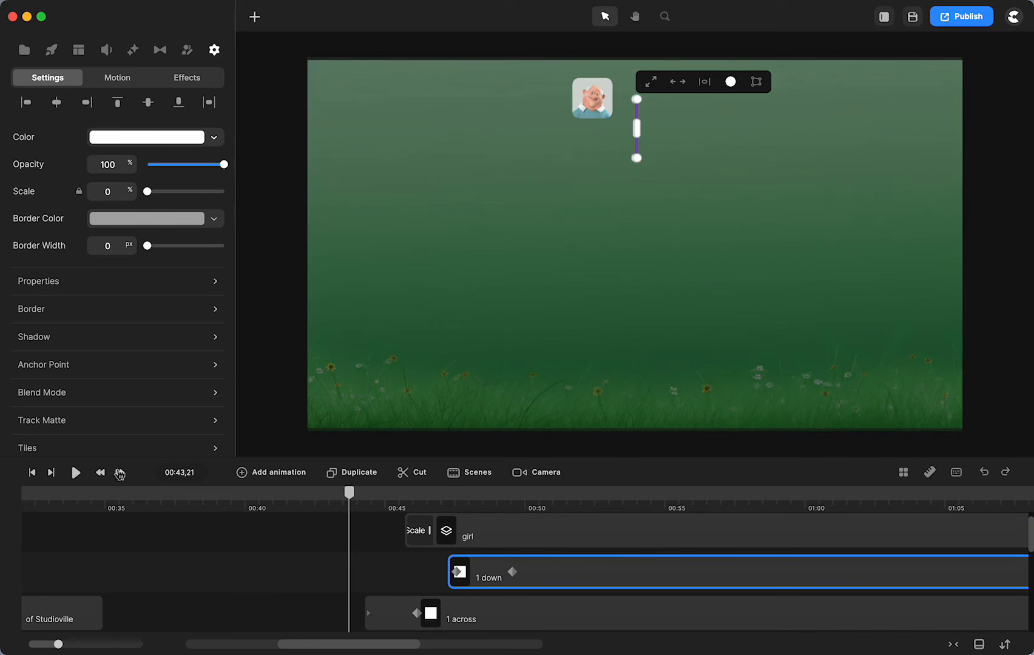
left_click(84, 474)
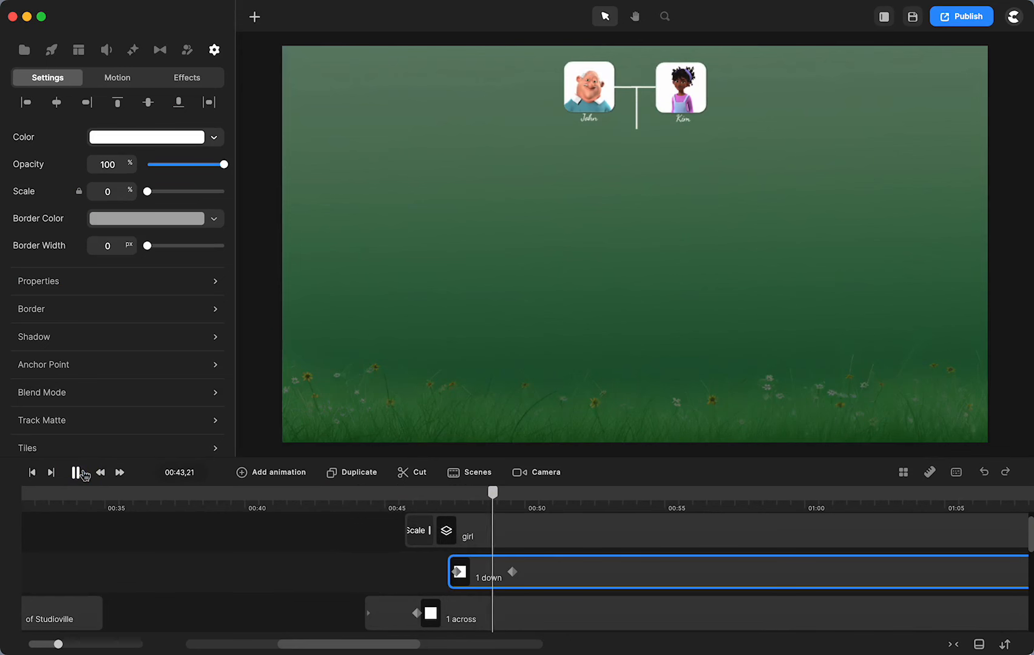
- Stop the playback and set the playhead at about 00:49,20, just after the downward line has finished growing
left_click(84, 473)
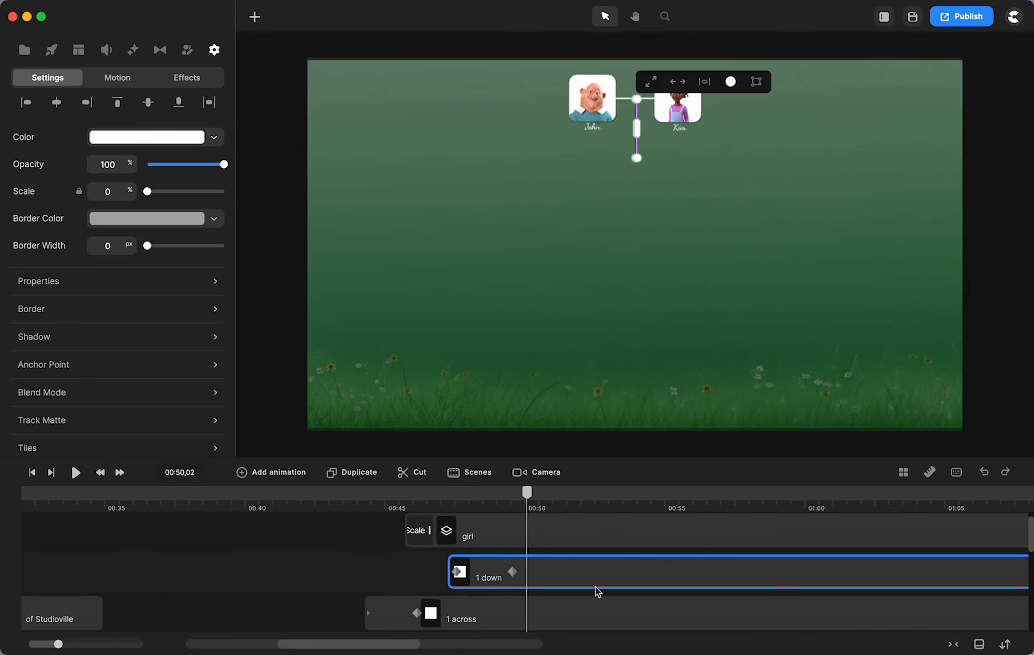
scroll(455, 580, "up", 2)
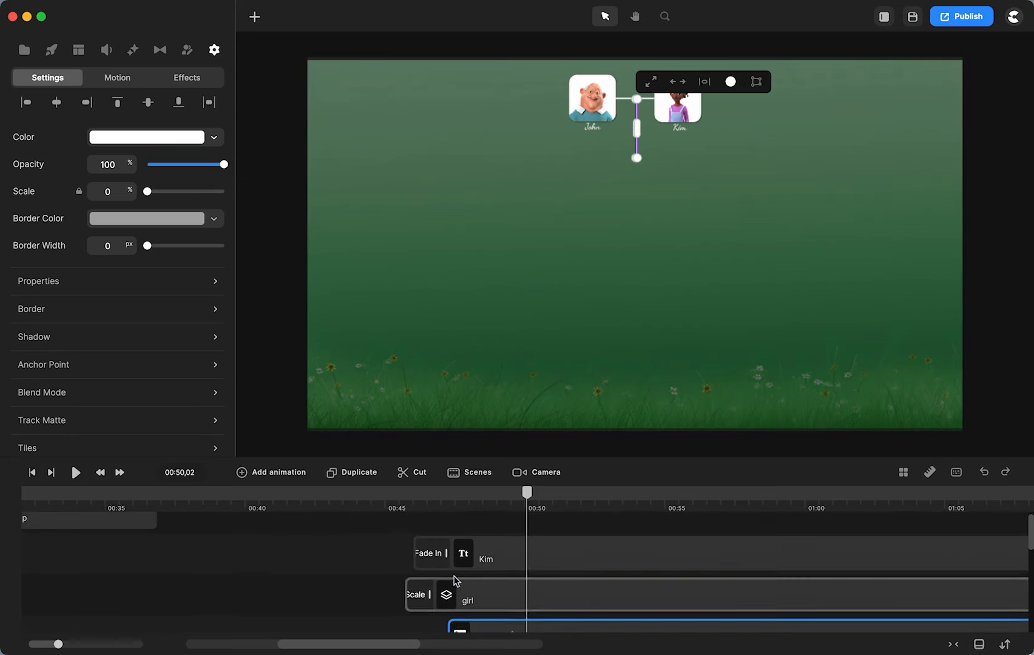
left_click(533, 497)
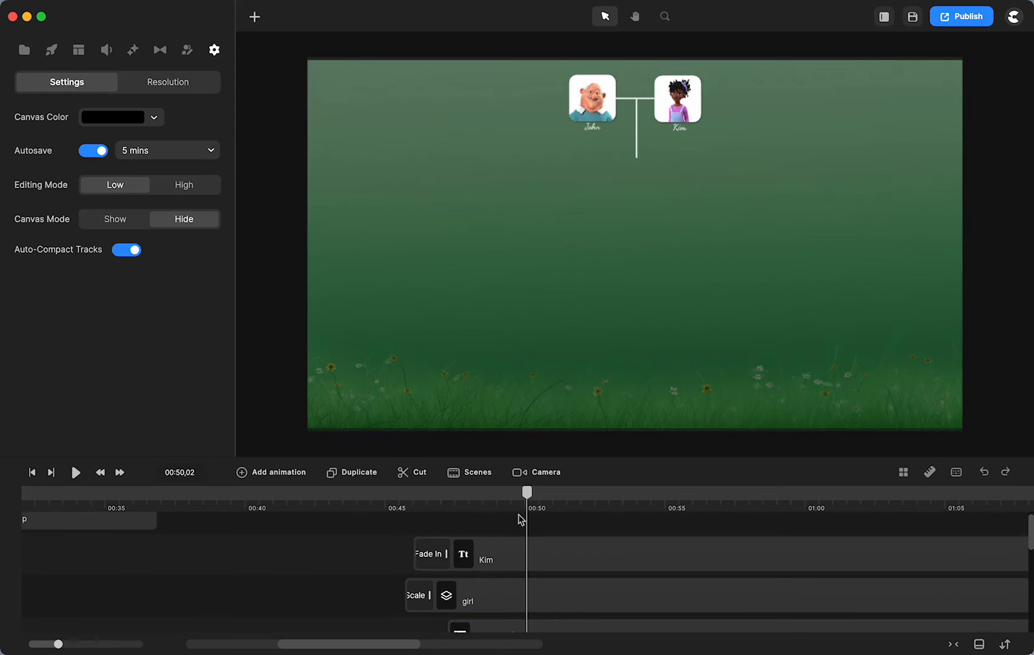
mouse_move(528, 499)
left_mouse_down()
mouse_move(486, 501)
mouse_move(518, 506)
left_mouse_up()
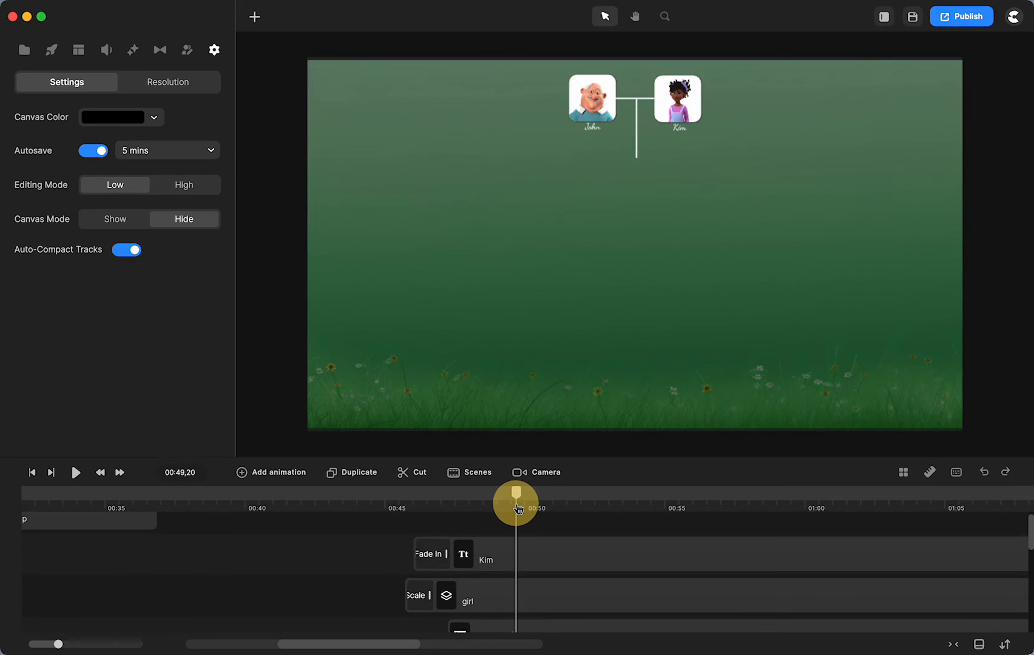
- Add a square shape, shrink it to 14% scale, and place it at the lower end of the downward line
scroll(697, 153, "up", 5)
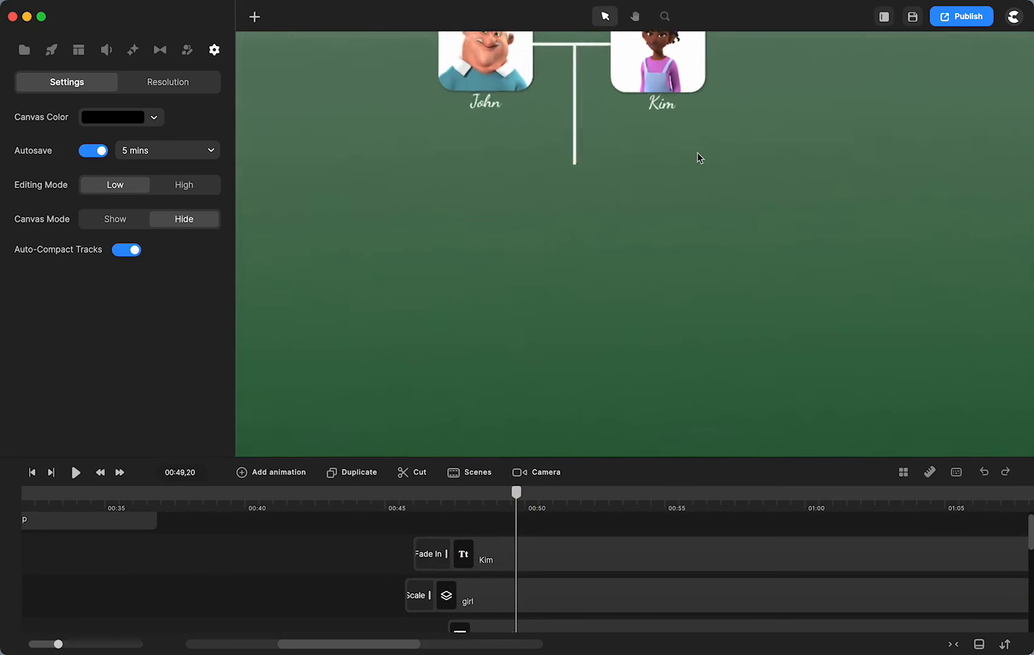
left_click_drag(457, 310, 602, 317)
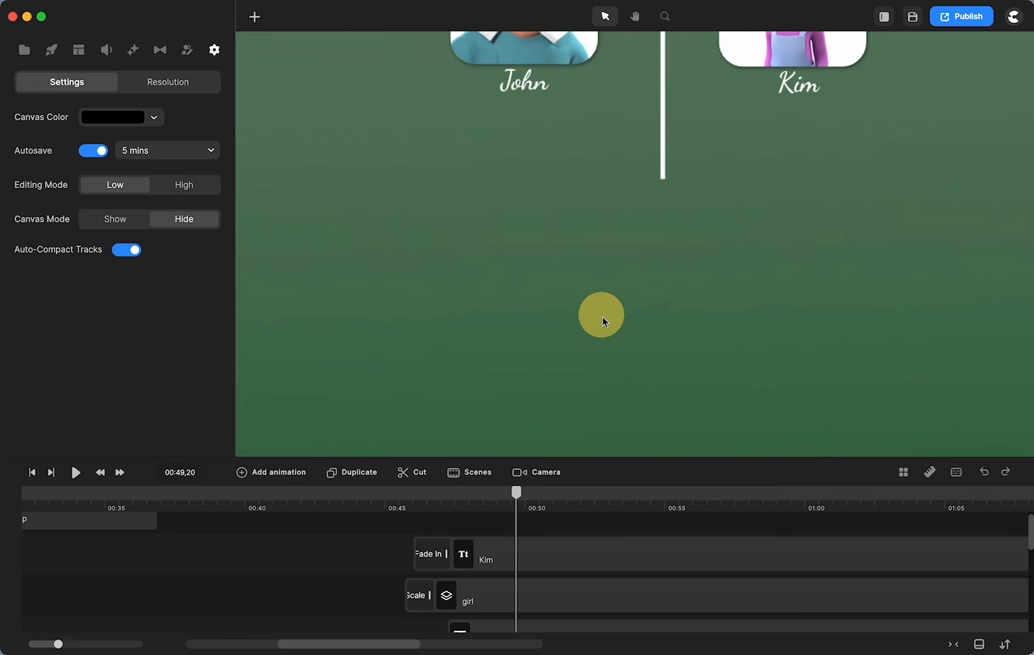
left_click(254, 18)
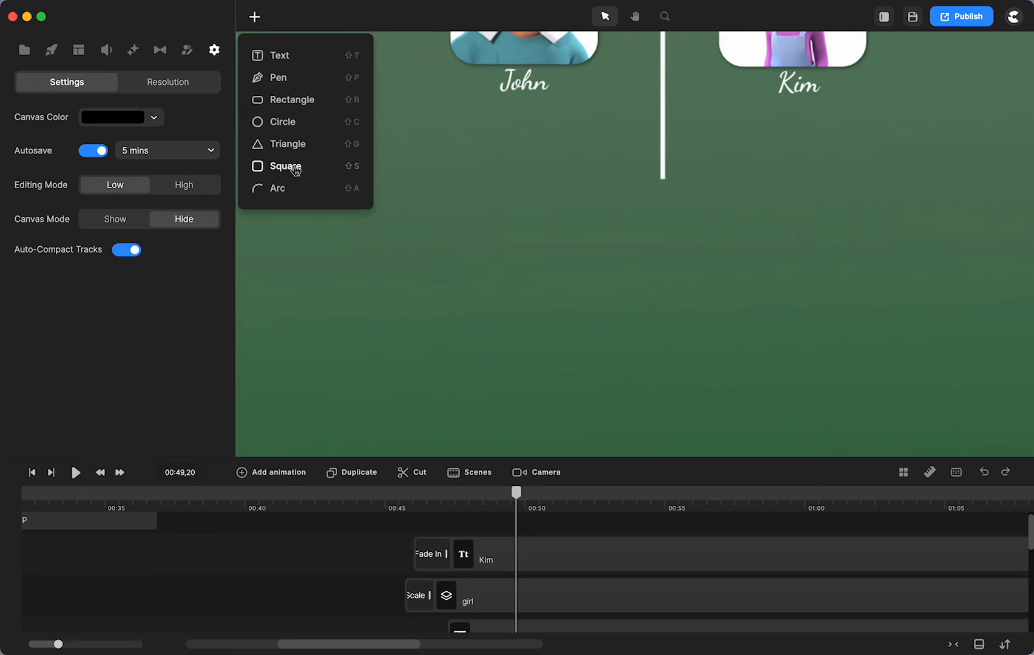
left_click(295, 170)
left_click(662, 281)
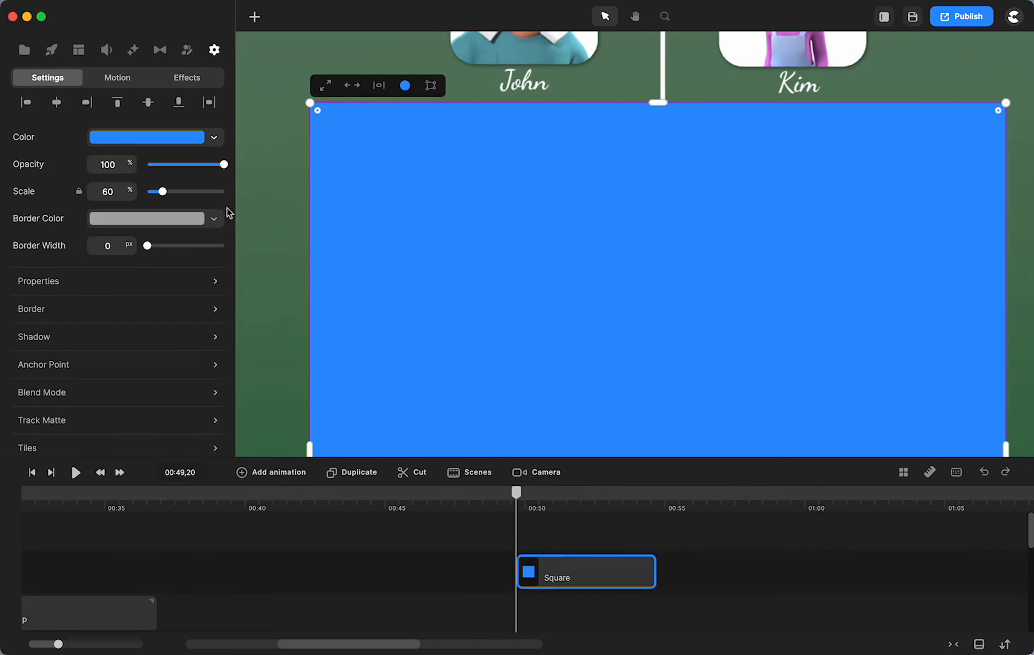
left_click_drag(163, 193, 152, 193)
left_click_drag(633, 409, 633, 217)
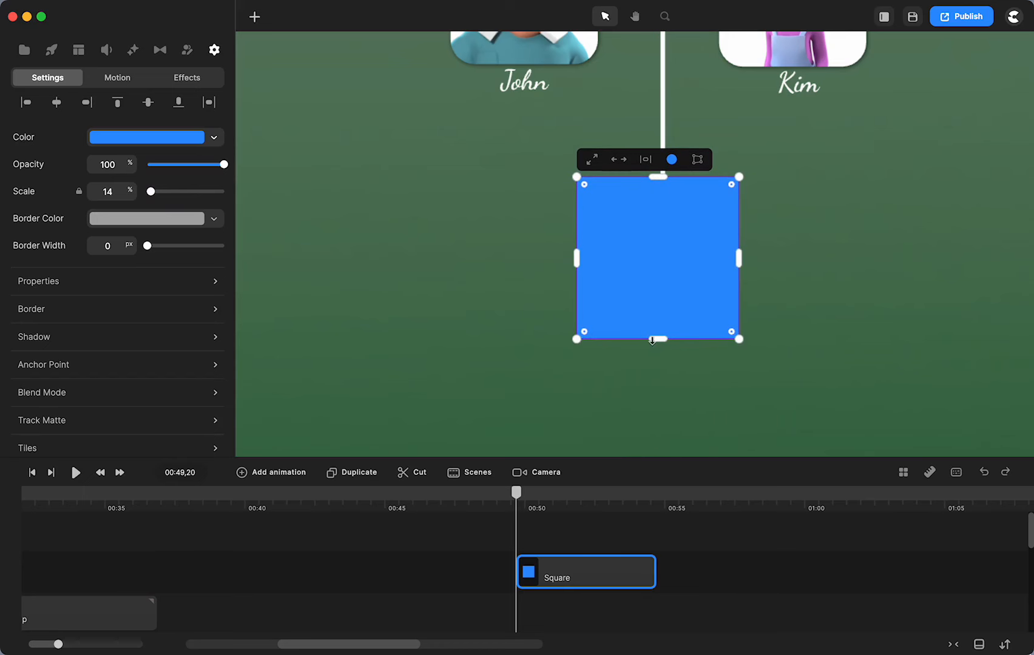
- Reshape the square into a thin horizontal bar, widened to 38% scale and centred at the lower end of the downward line
left_click_drag(577, 257, 450, 259)
left_click_drag(739, 259, 896, 260)
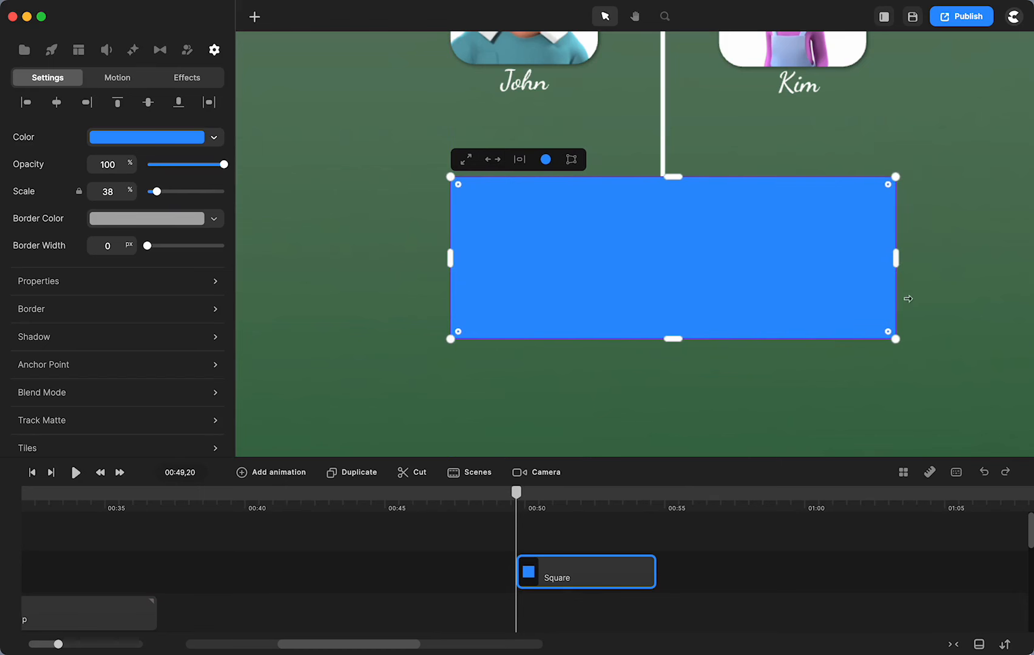
left_click(942, 305)
left_click(744, 273)
left_click_drag(744, 273, 733, 269)
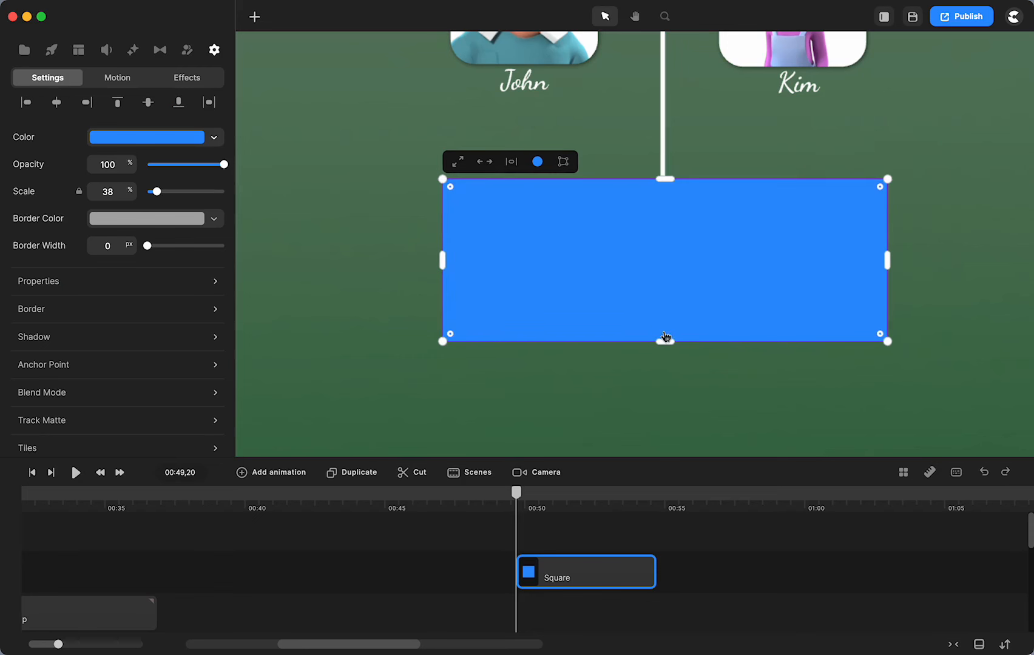
left_click_drag(664, 340, 653, 186)
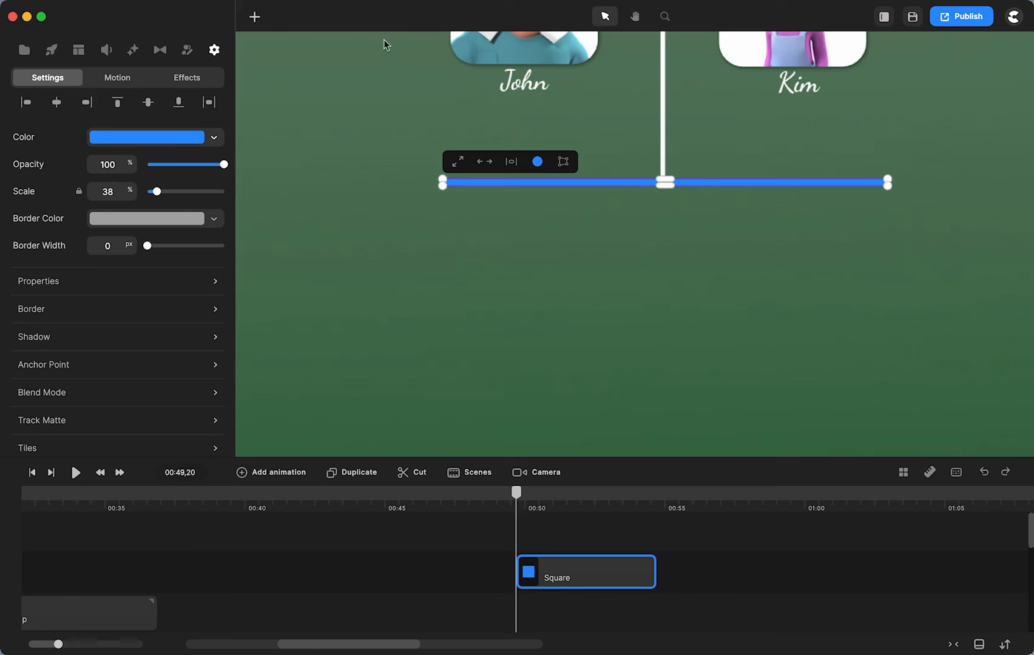
- Change the horizontal bar's fill colour to white (ffffff)
left_click(537, 162)
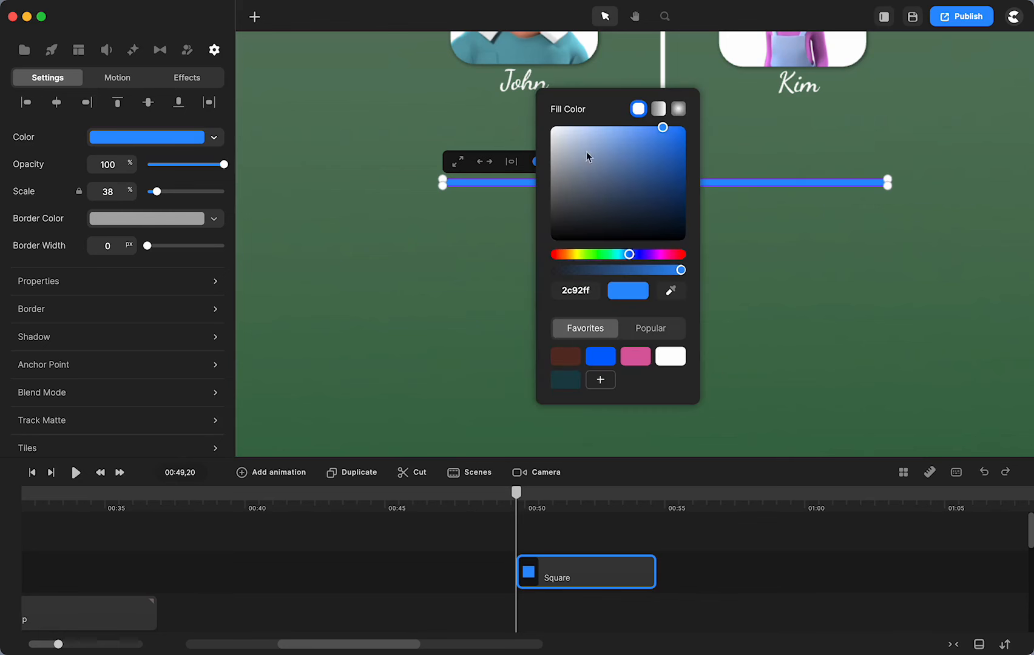
left_click(678, 360)
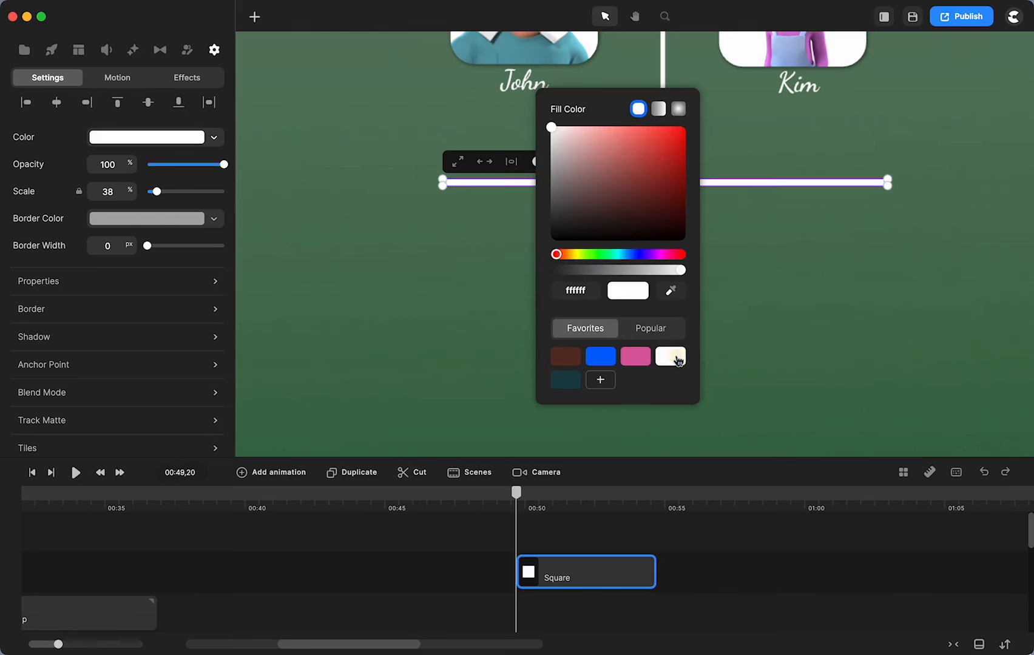
left_click(768, 335)
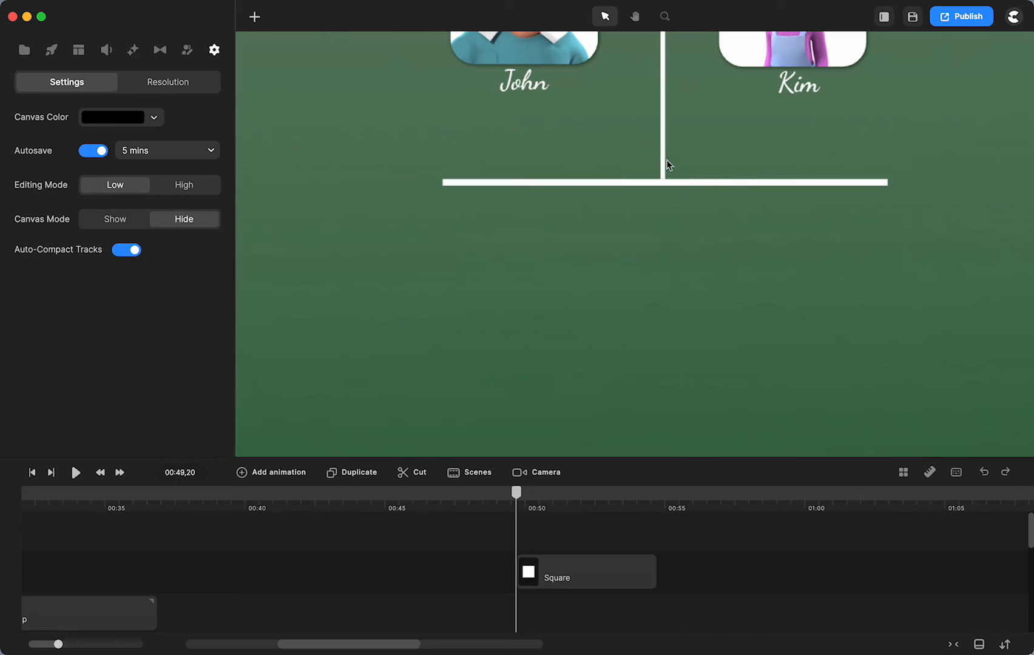
- Thin the new horizontal line slightly so it matches the thickness of the downward line
scroll(666, 160, "up", 3)
left_click(684, 204)
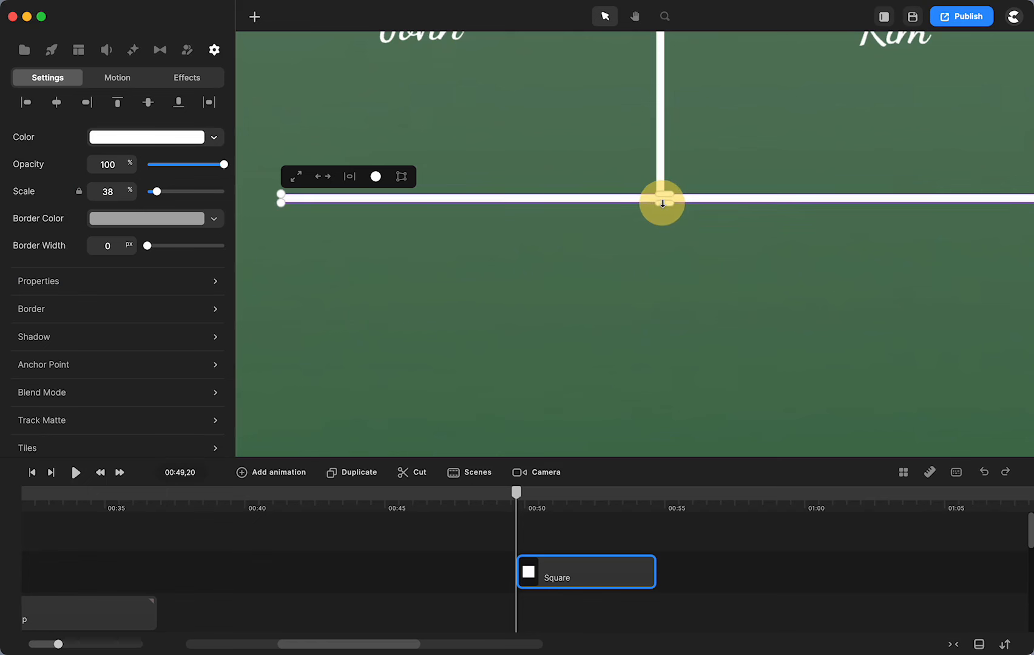
left_click(697, 275)
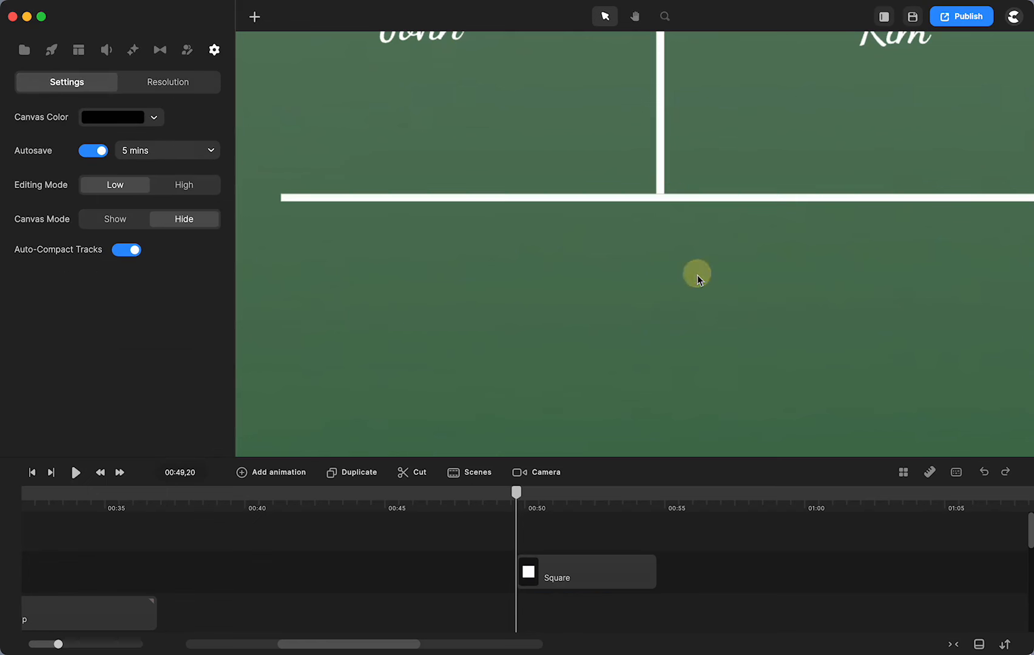
left_click(698, 201)
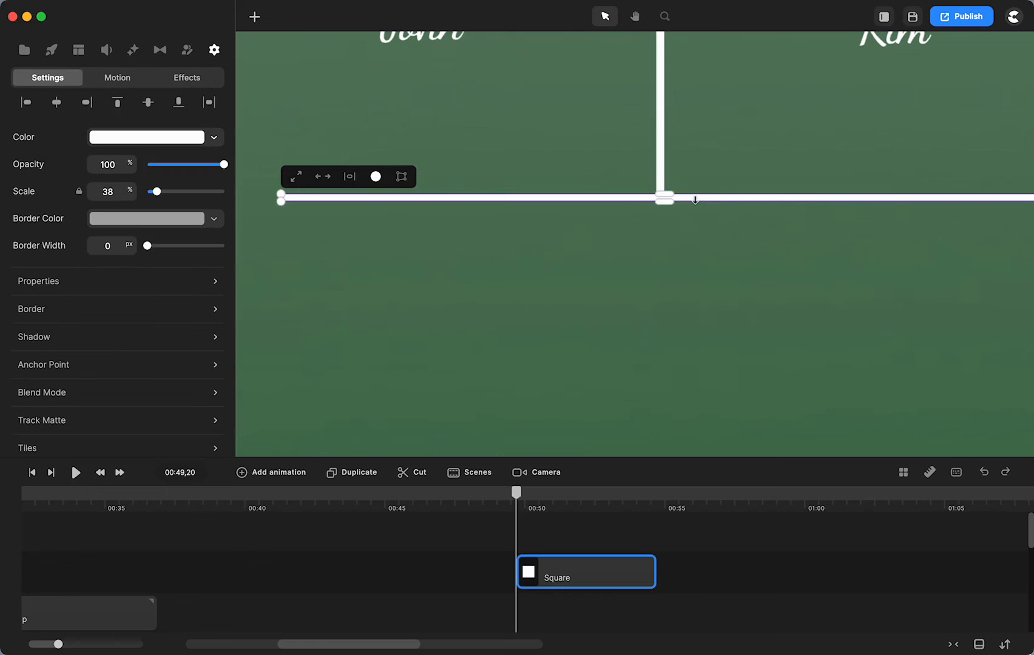
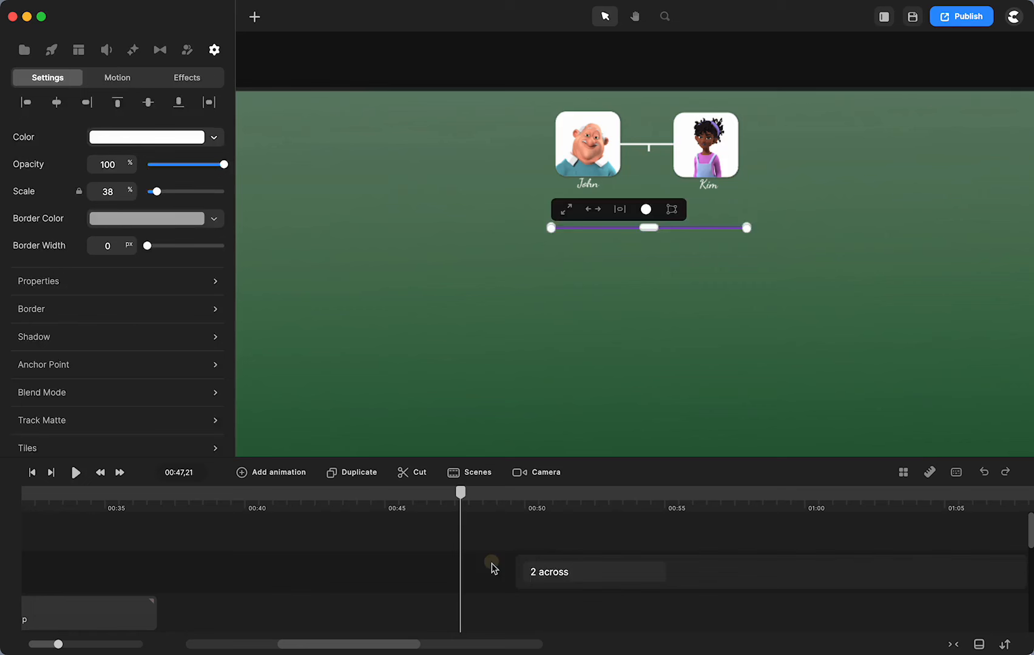
- Name the new line's clip 2 across, and add a Position and Scale animation to it at about 00:49,23
left_click(491, 562)
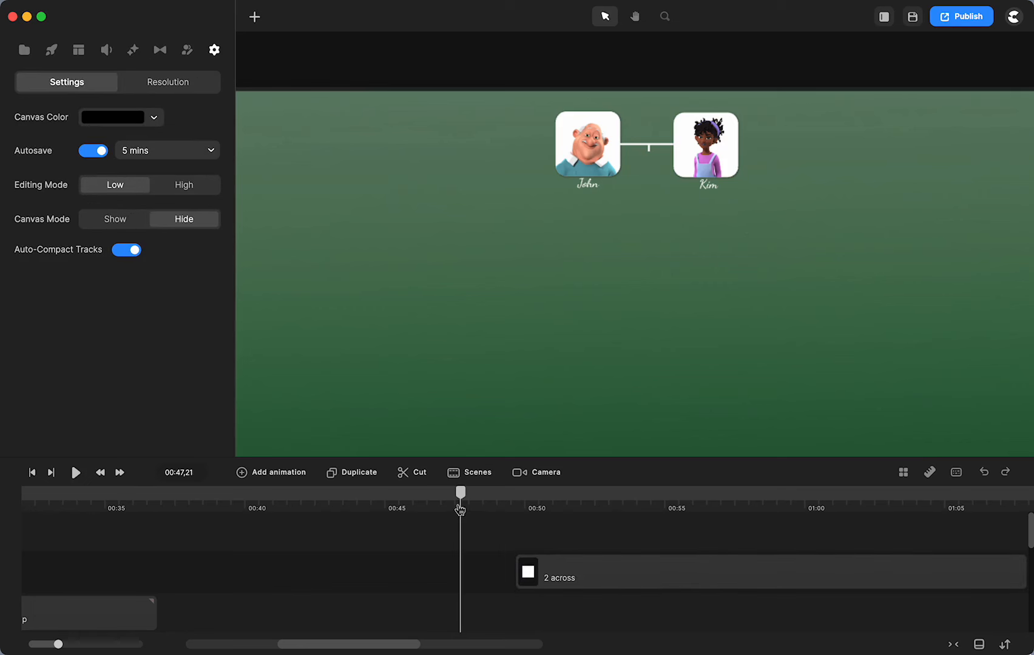
left_click_drag(459, 507, 518, 510)
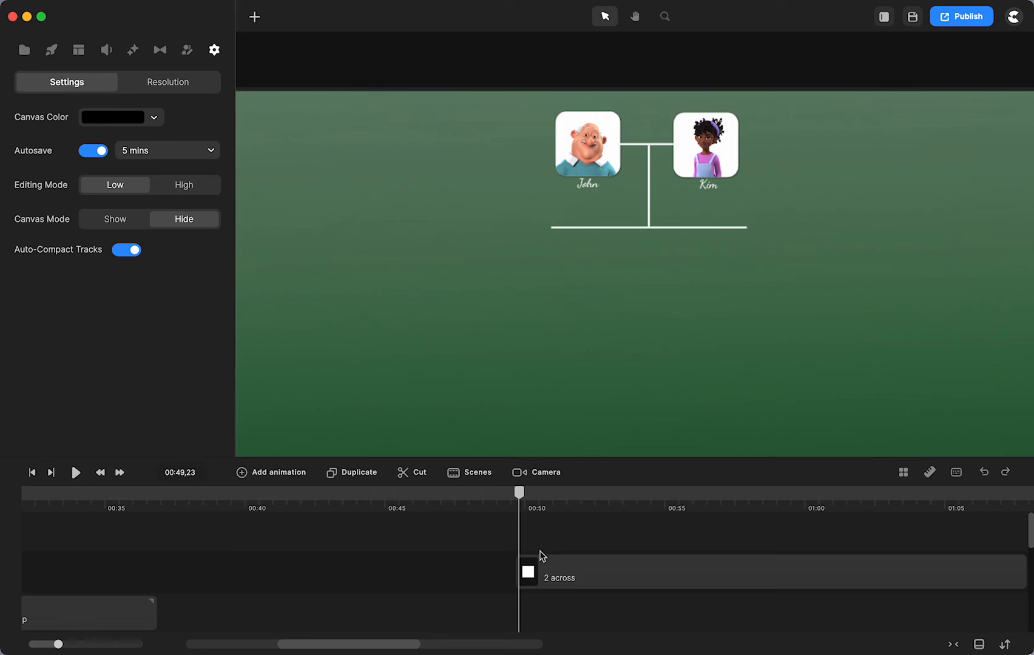
left_click(542, 580)
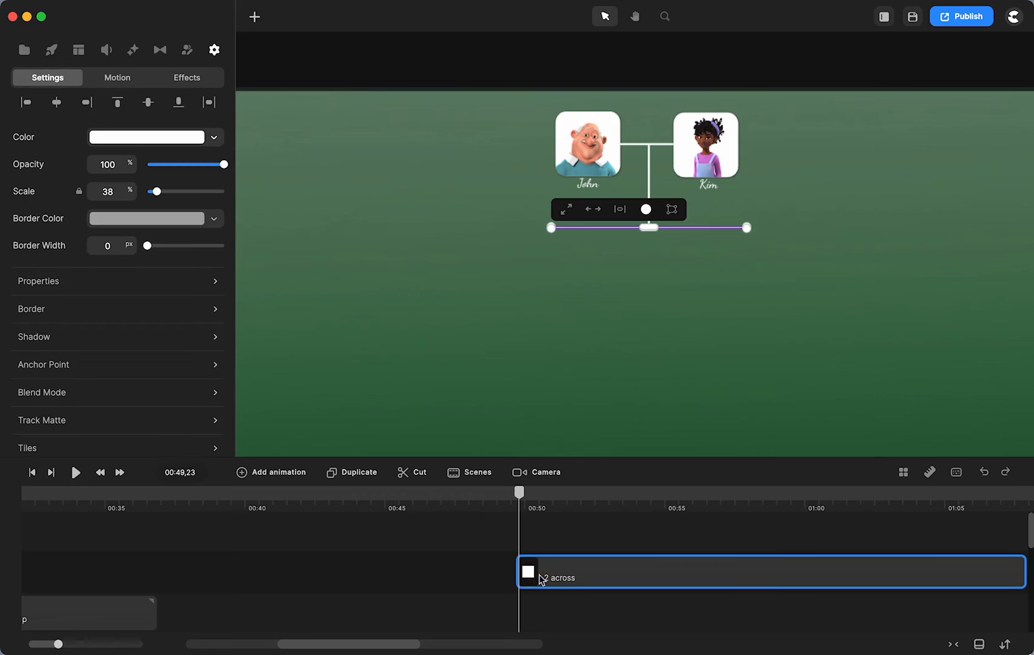
left_click(270, 472)
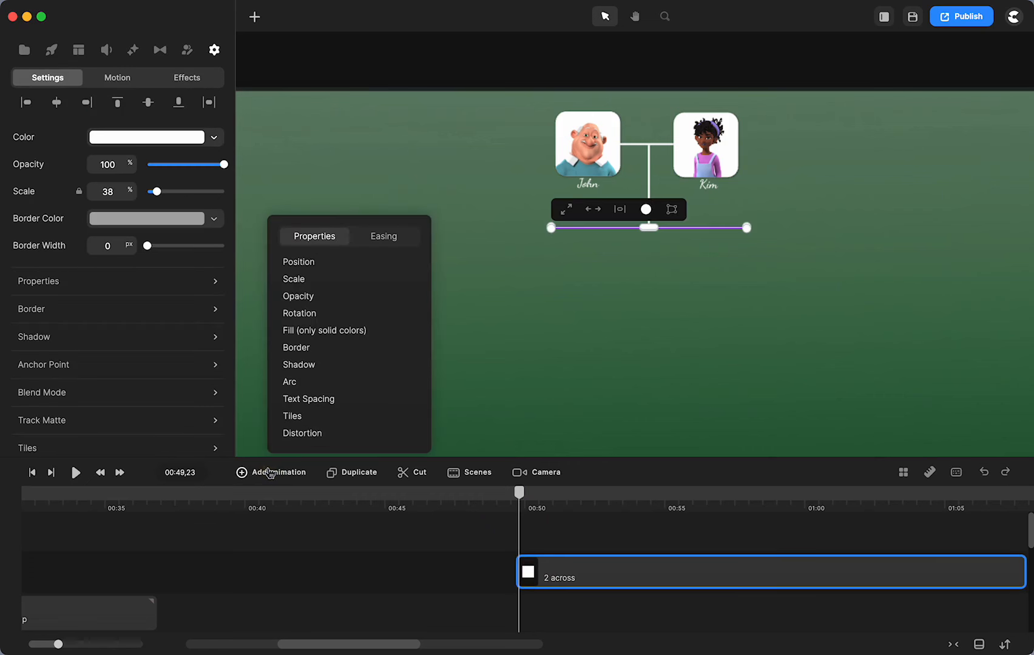
left_click(298, 262)
left_click(296, 281)
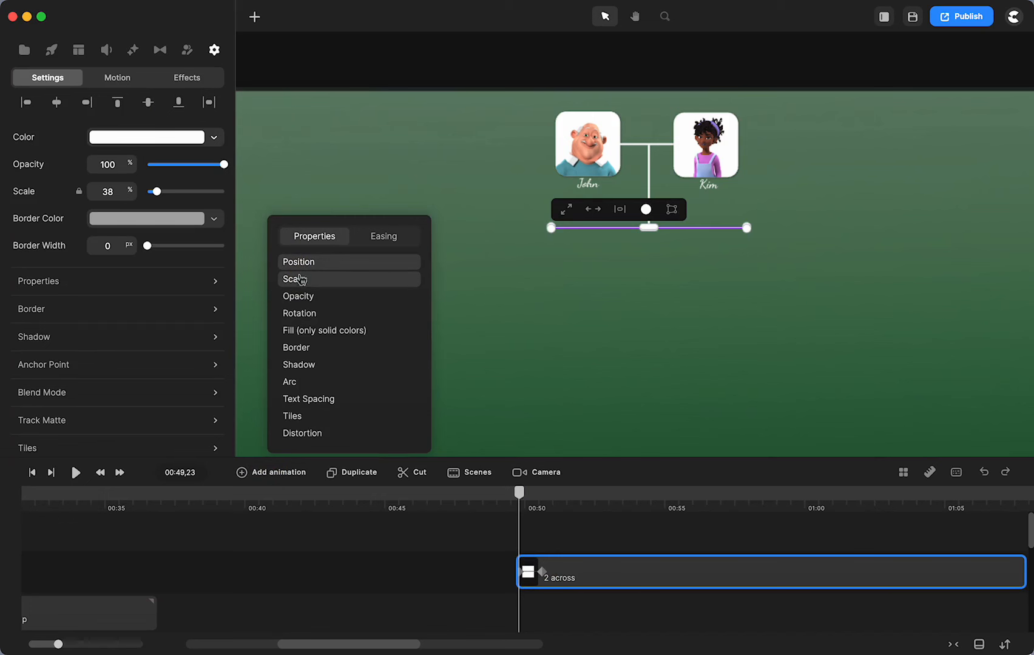
- Apply Linear easing to the 2 across animation, and place its second keyframe at about 00:55,11
left_click(391, 238)
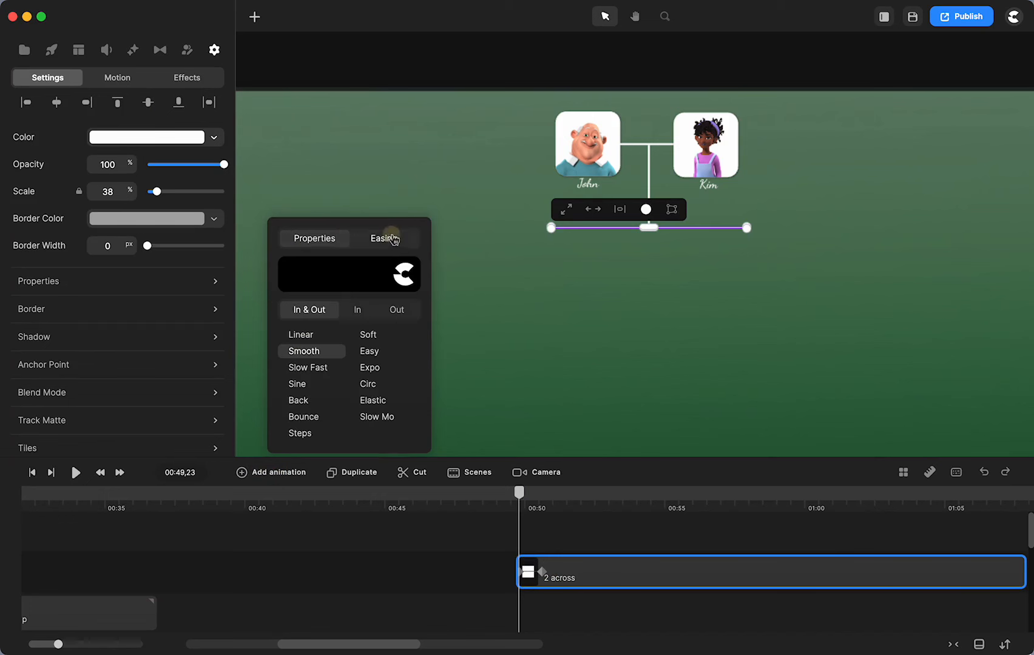
left_click(300, 334)
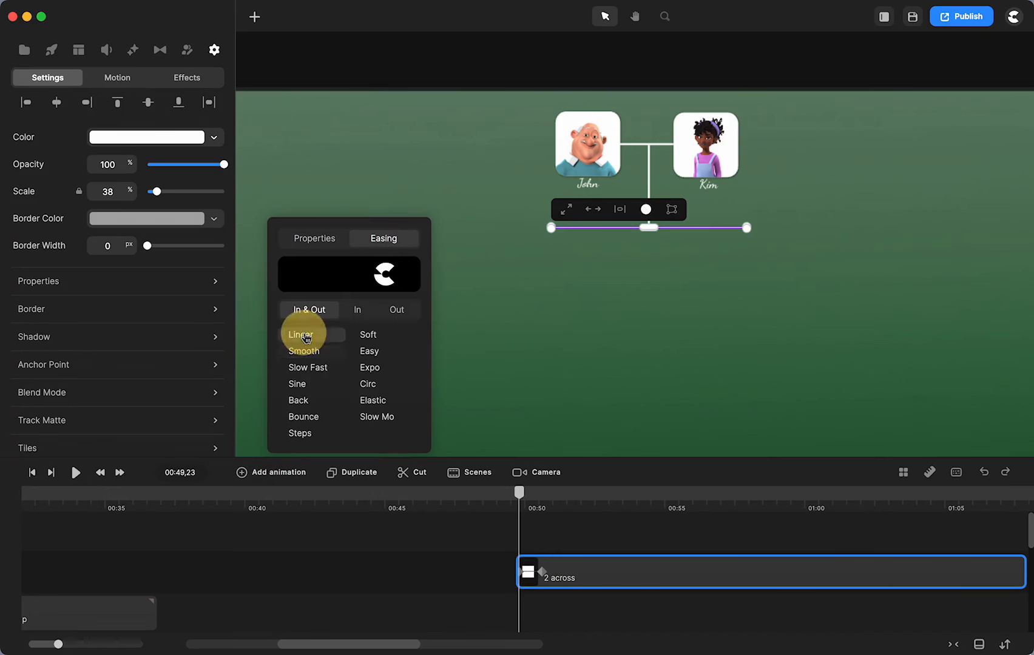
left_click_drag(542, 573, 588, 576)
left_click(528, 572)
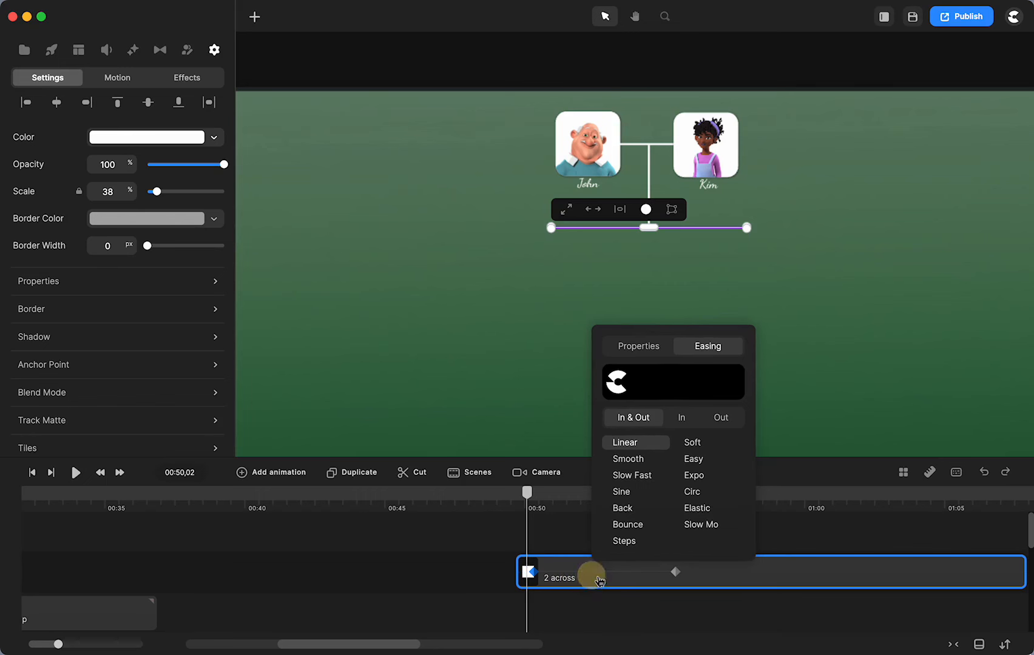
left_click(676, 572)
left_click(863, 203)
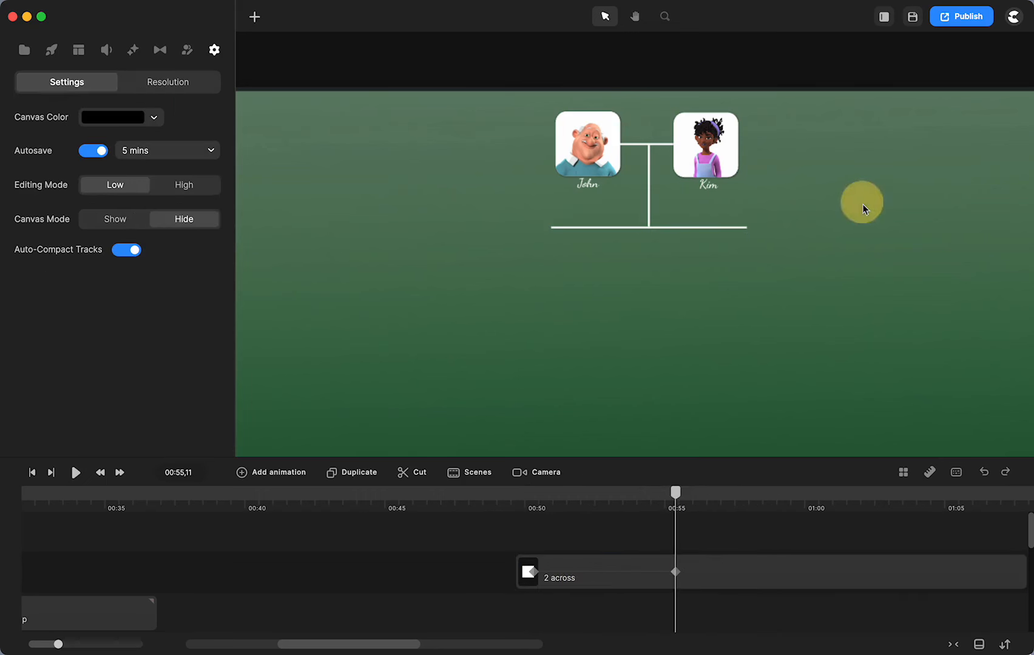
- Set the 2 across line's scale to 0% at its first keyframe, at about 00:50,09
left_click(673, 571)
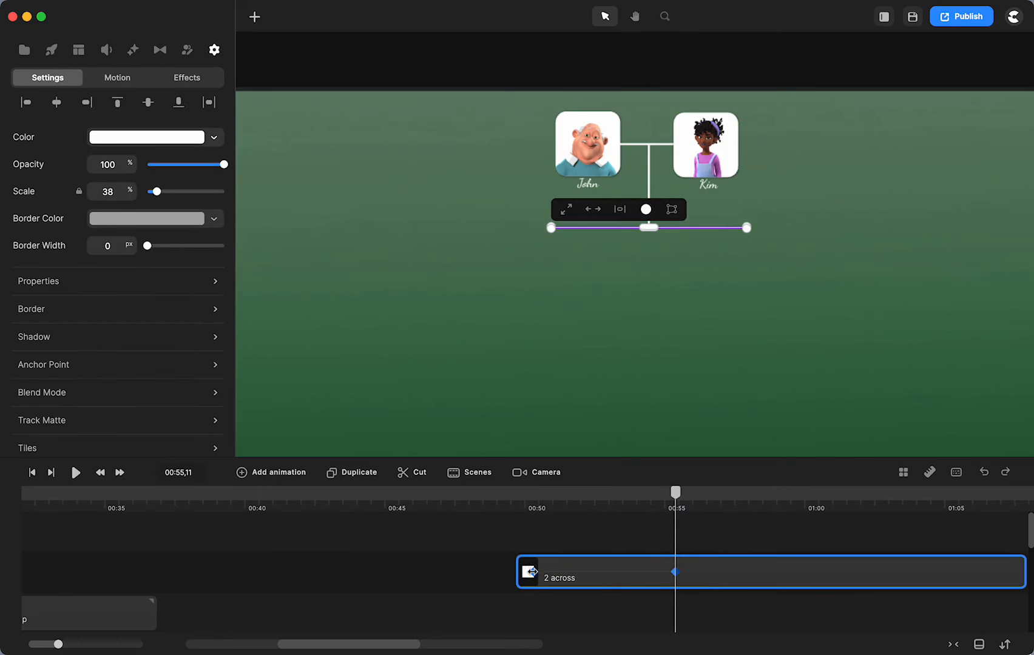
left_click(532, 572)
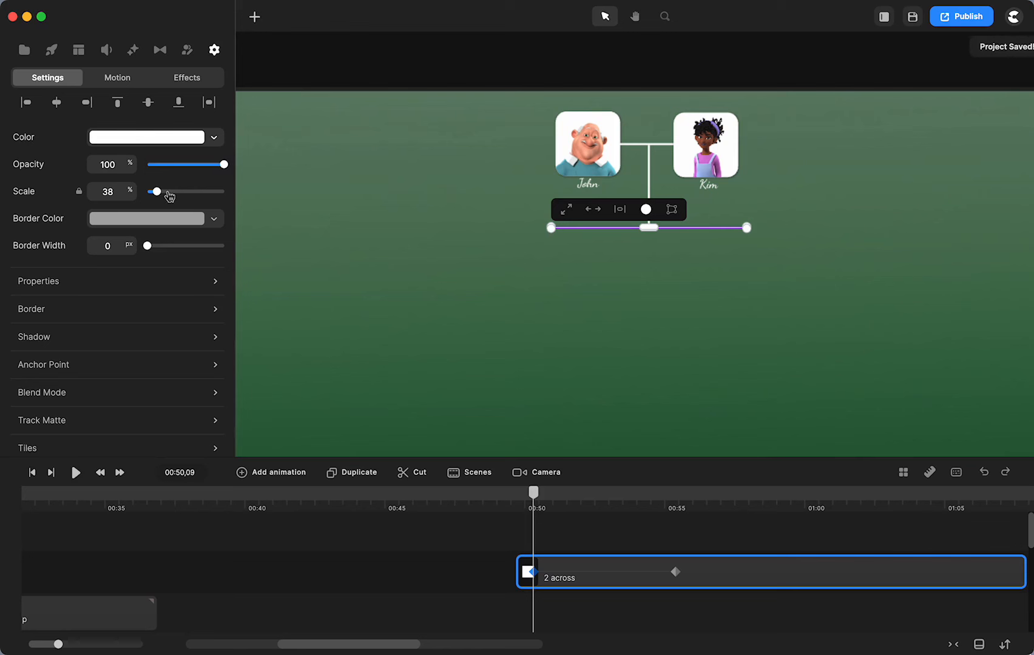
left_click_drag(156, 192, 144, 193)
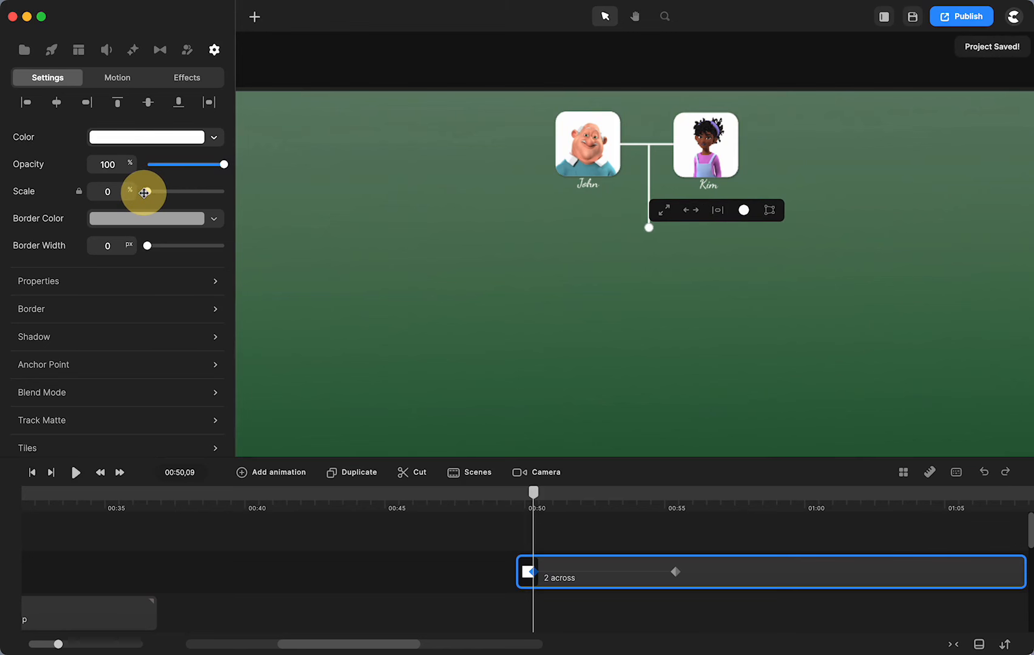
left_click(429, 563)
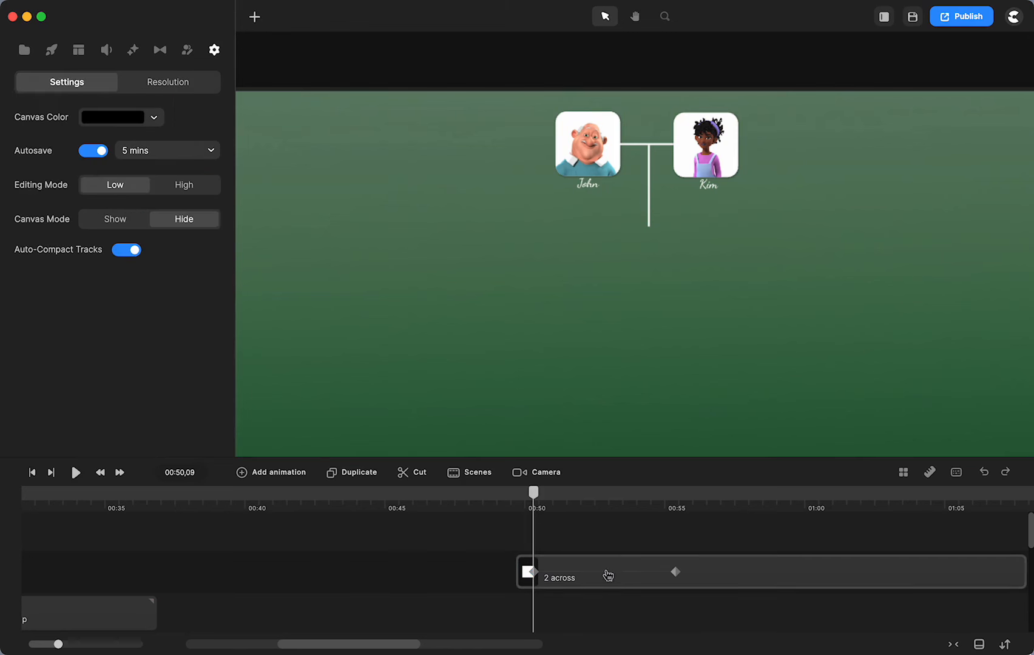
- Shift the 2 across animation about half a second earlier, and play the video from 00:46,18 to review it
left_click_drag(616, 579, 599, 581)
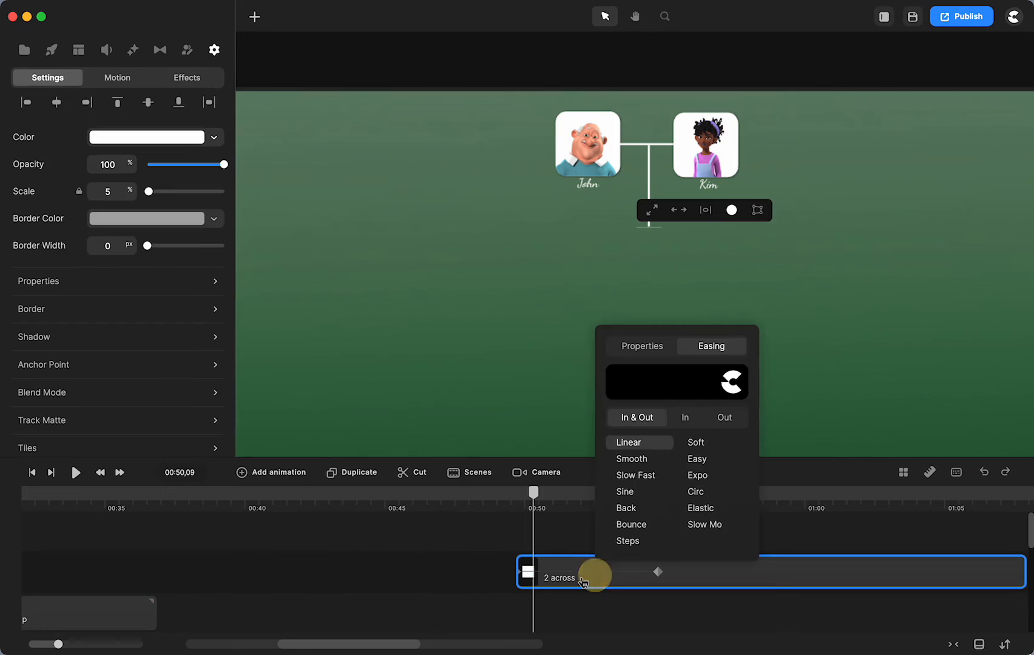
left_click(480, 570)
left_click(430, 496)
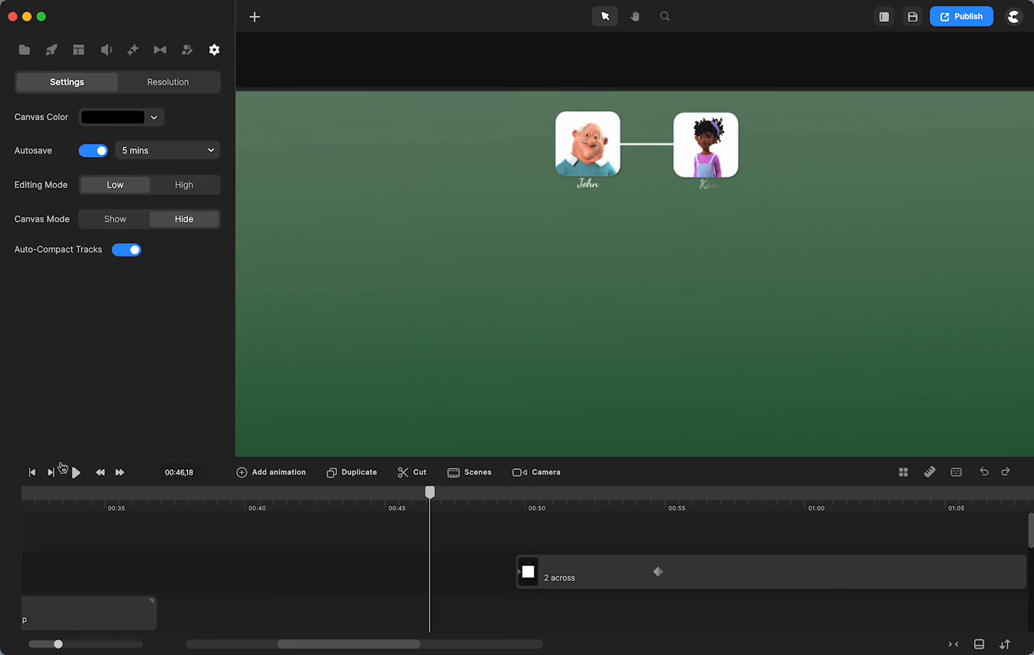
left_click(74, 473)
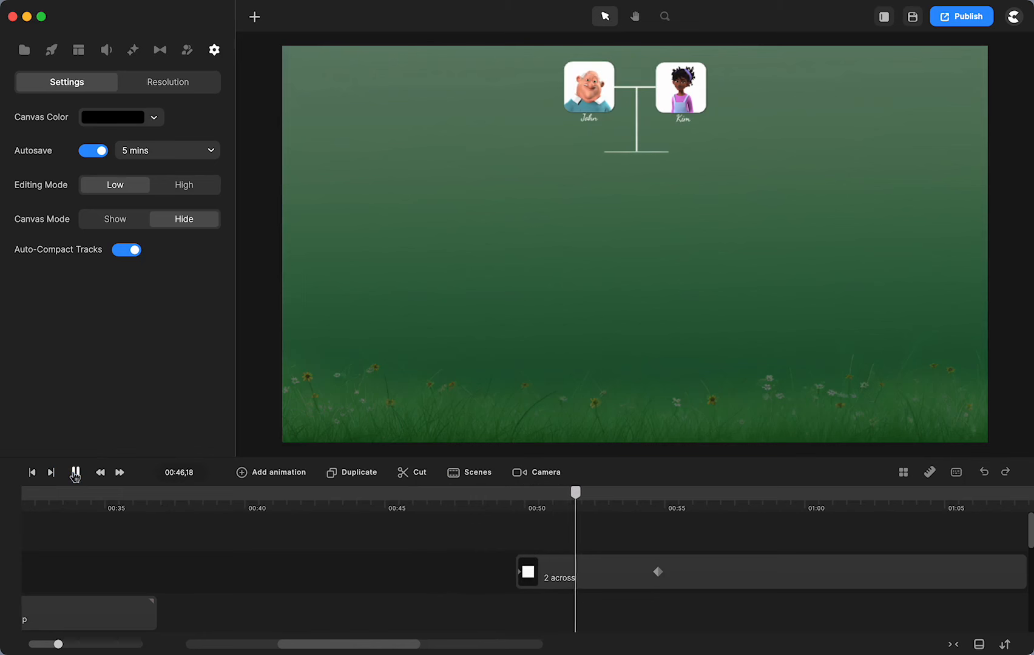
- Move the 2 across line's second keyframe earlier to 00:52,11, and play from about 00:49,10 to review the growth
left_click(75, 473)
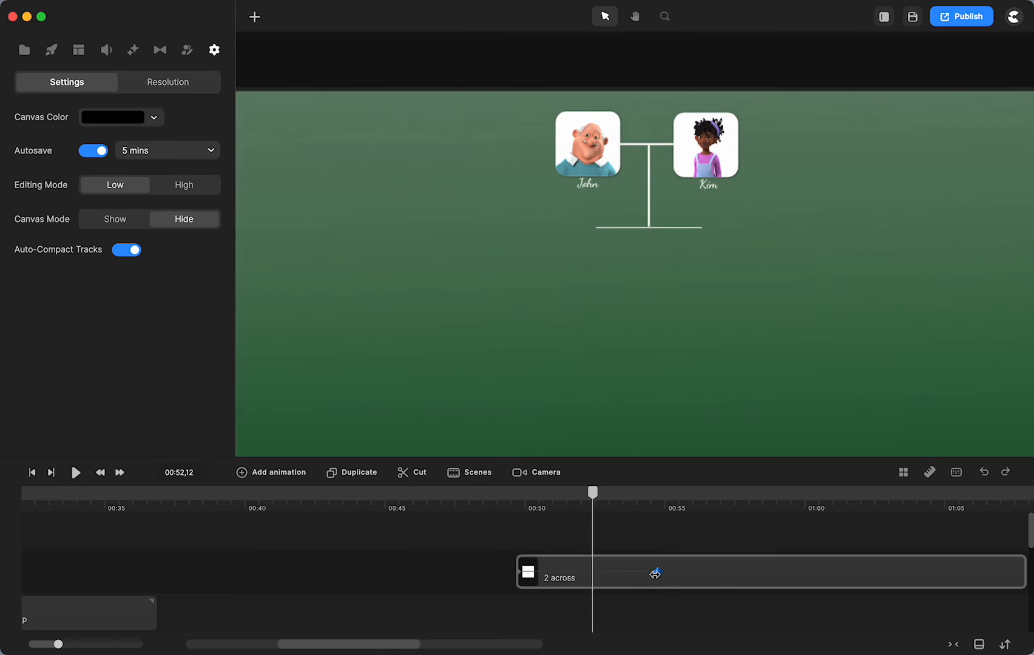
left_click_drag(655, 574, 591, 574)
left_click(508, 497)
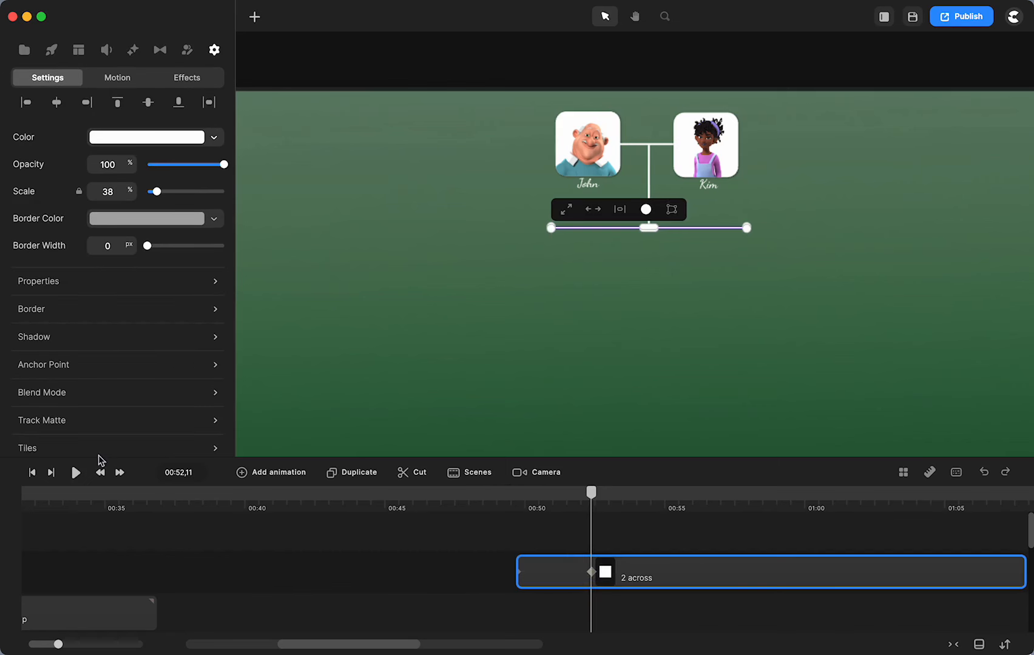
left_click(75, 473)
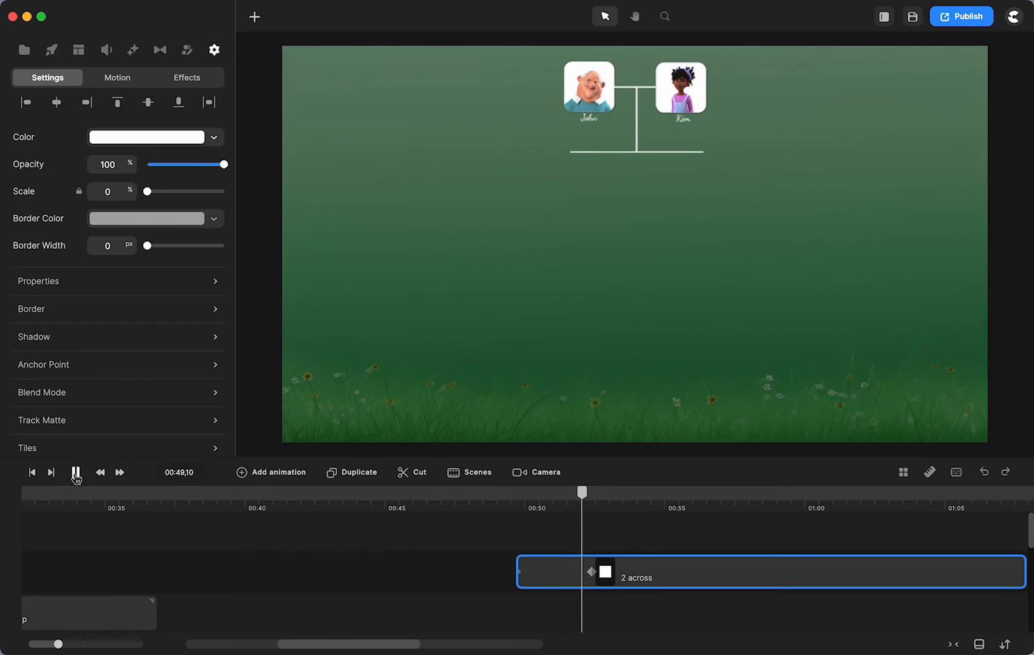
left_click(76, 473)
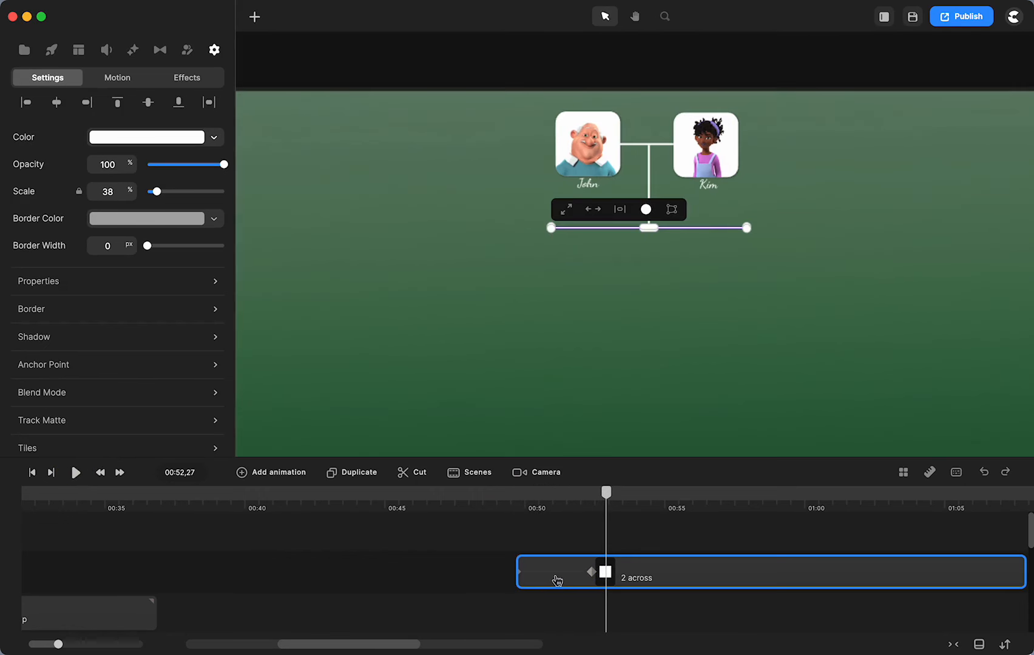
- Examine the 2 across line's easing and anchor point where it meets the downward line
left_click(557, 581)
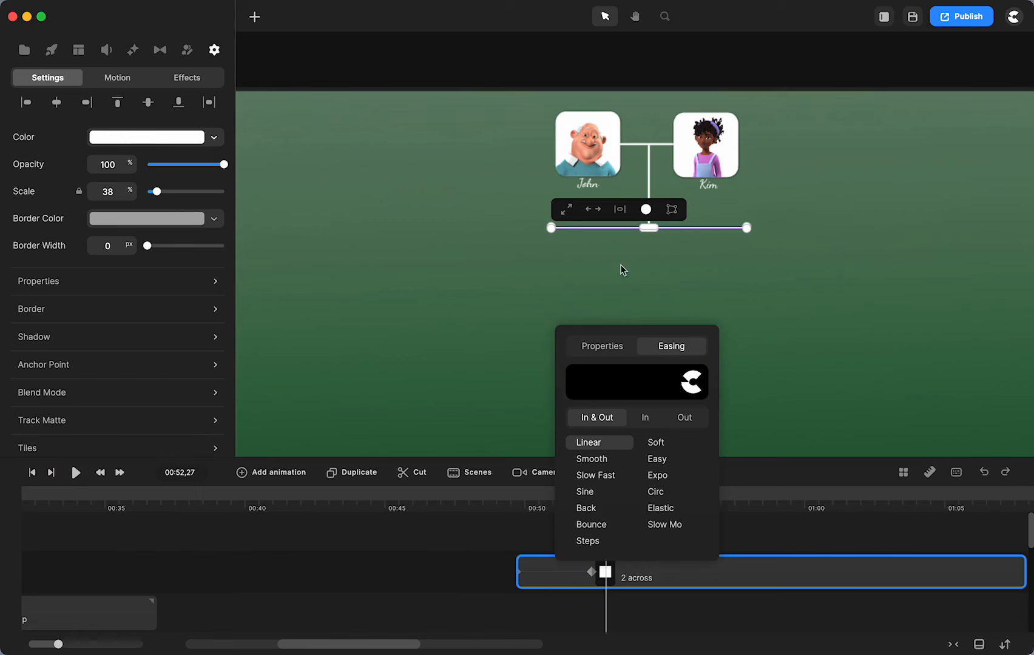
scroll(607, 290, "up", 10)
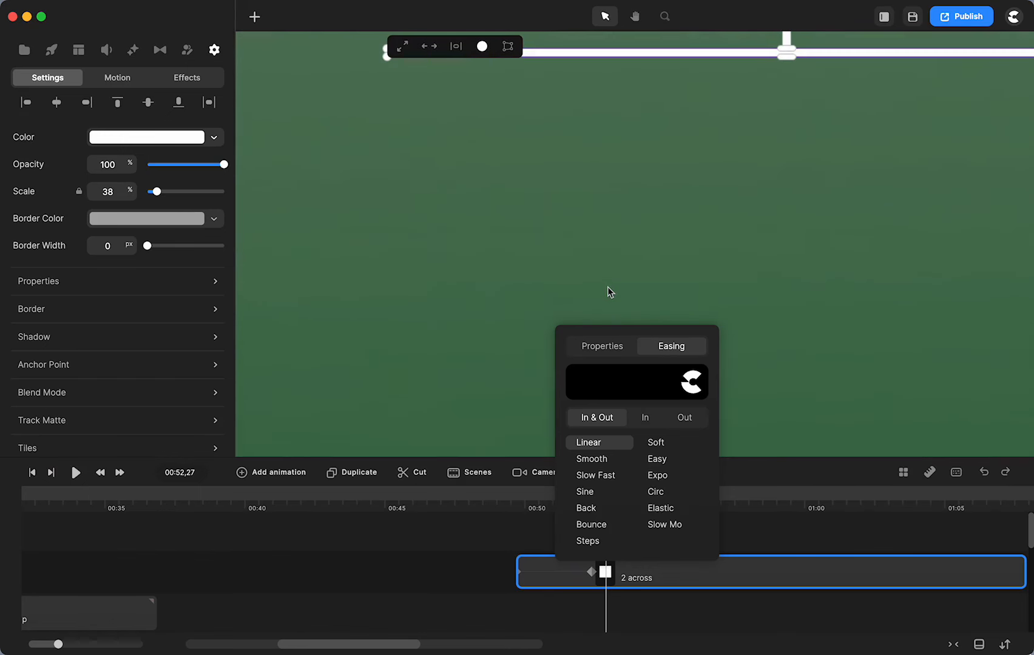
key("space")
left_click_drag(847, 183, 704, 308)
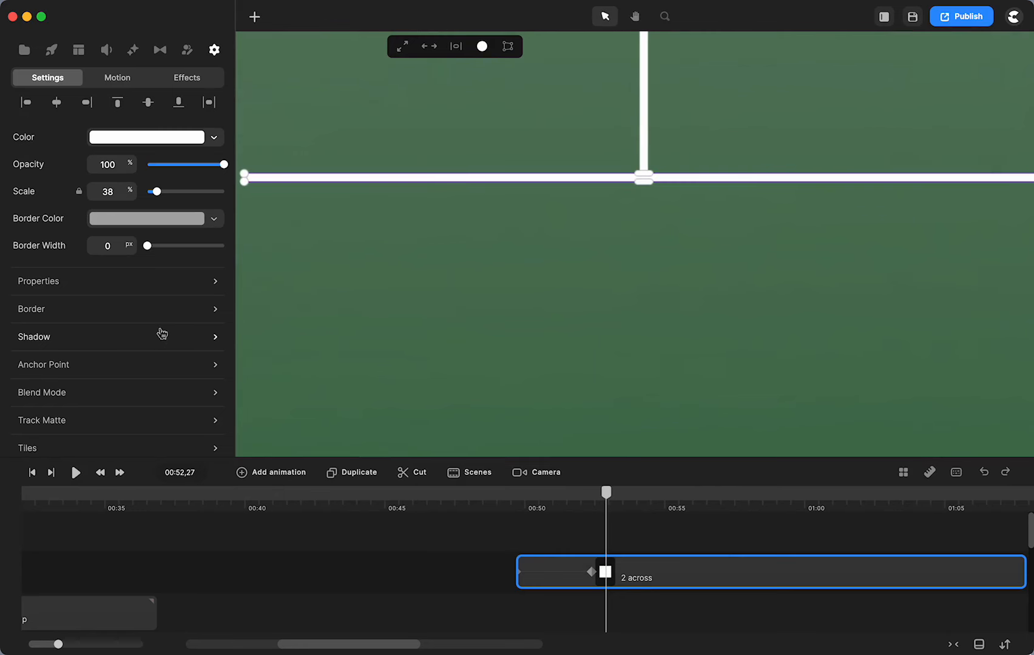
left_click(80, 369)
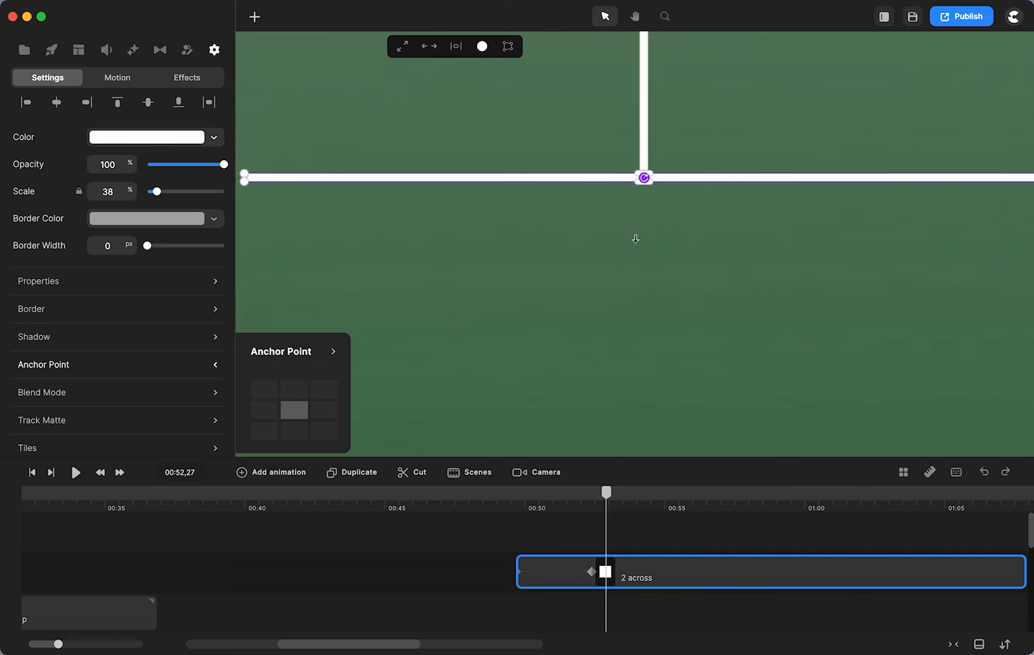
scroll(646, 327, "down", 5)
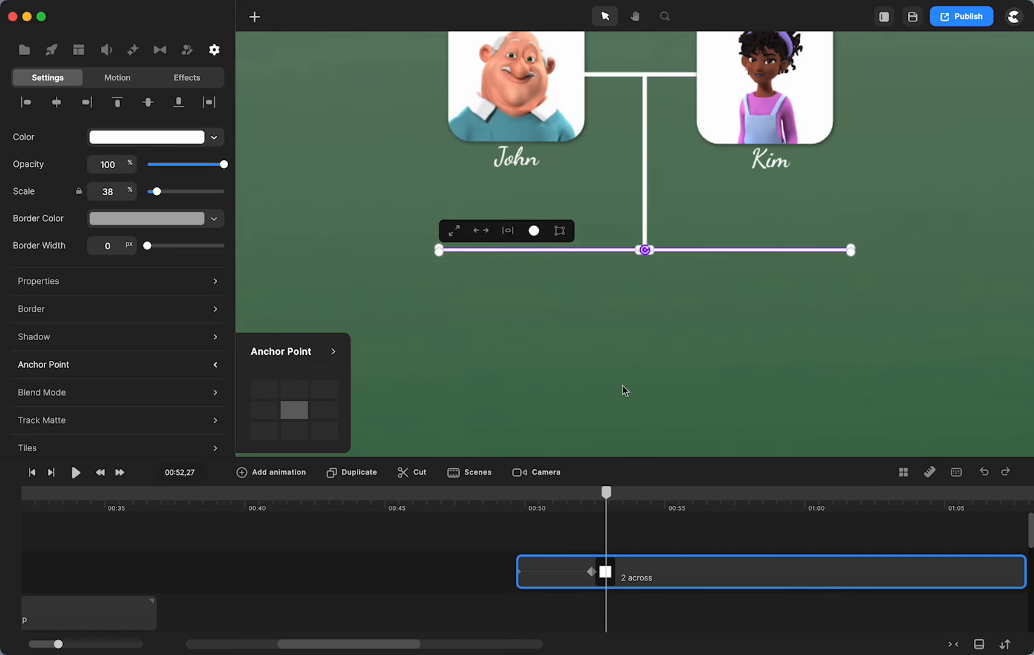
left_click_drag(606, 502, 677, 496)
left_click(478, 588)
left_click(554, 571)
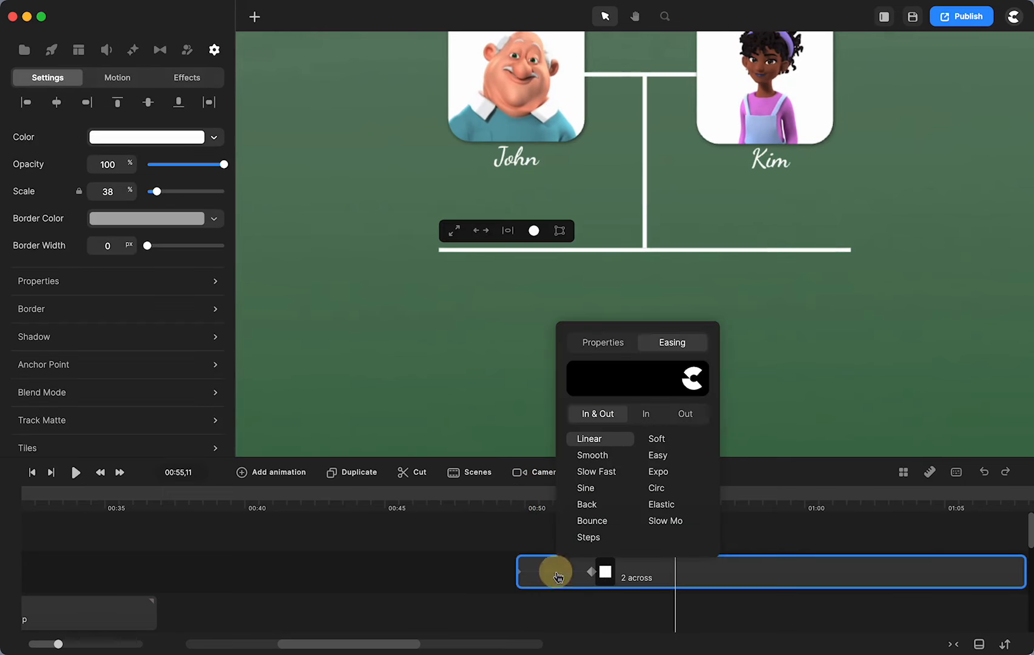
- Check the anchor point of the 1 across line between the two portraits, and scrub its animation from 00:43,11 to 00:47,28
left_click(606, 74)
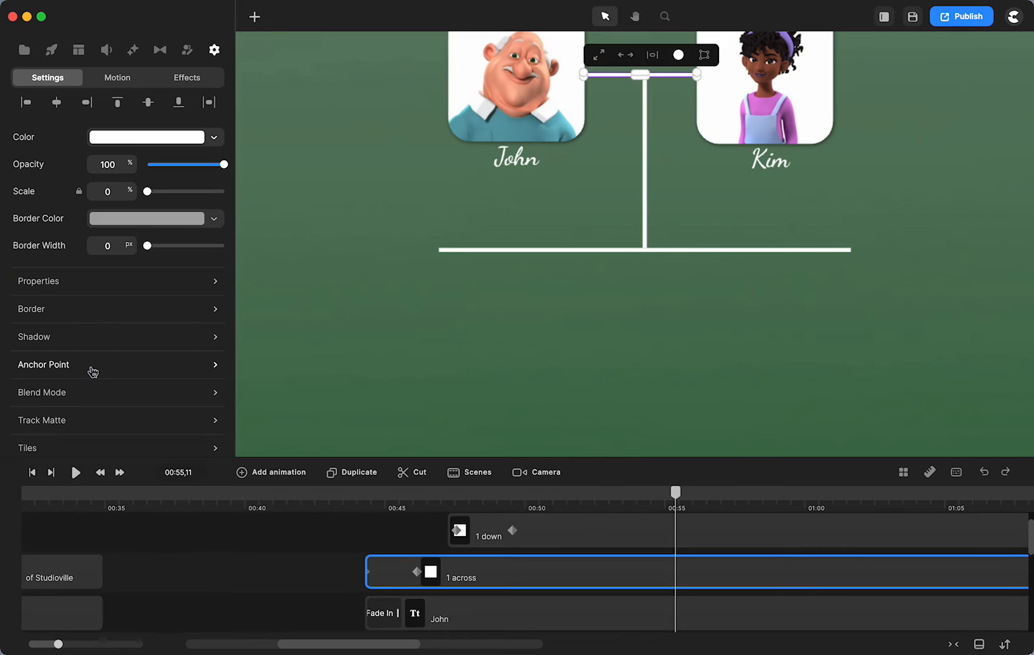
left_click(113, 367)
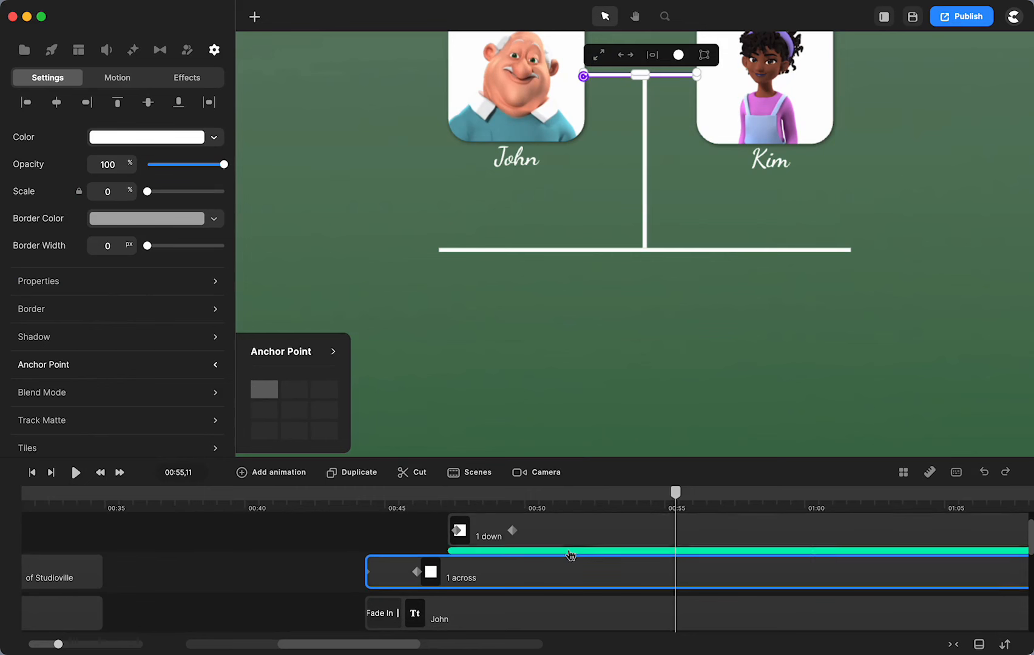
left_click_drag(534, 519, 337, 553)
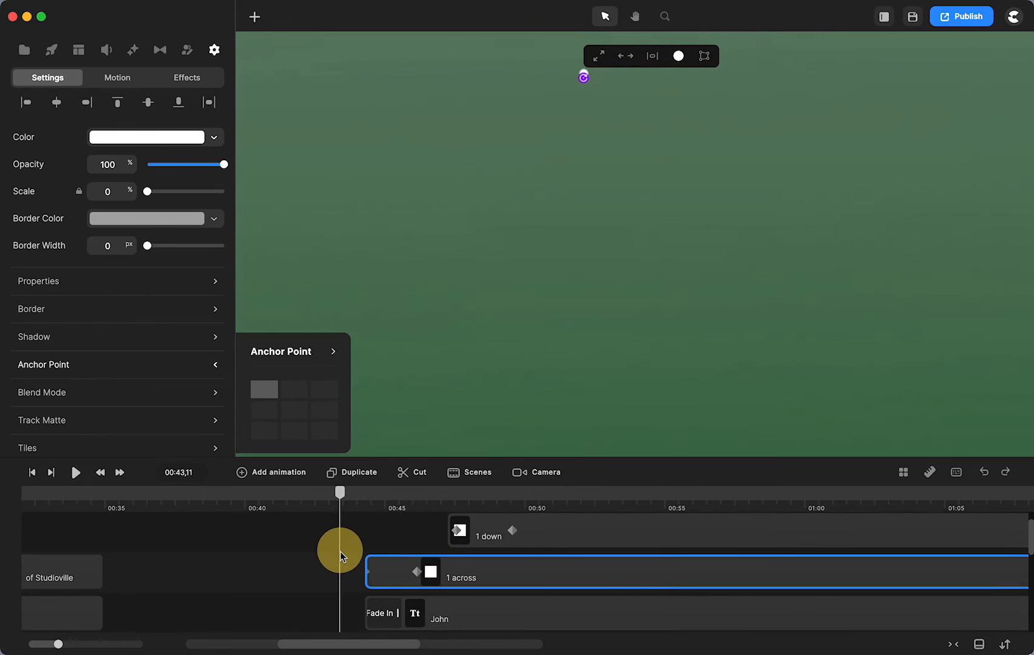
left_click(299, 595)
left_click(340, 495)
left_click_drag(339, 495, 467, 494)
- Check the anchor point of the 1 down line, and scrub through its growth to 00:54,27
left_click(645, 100)
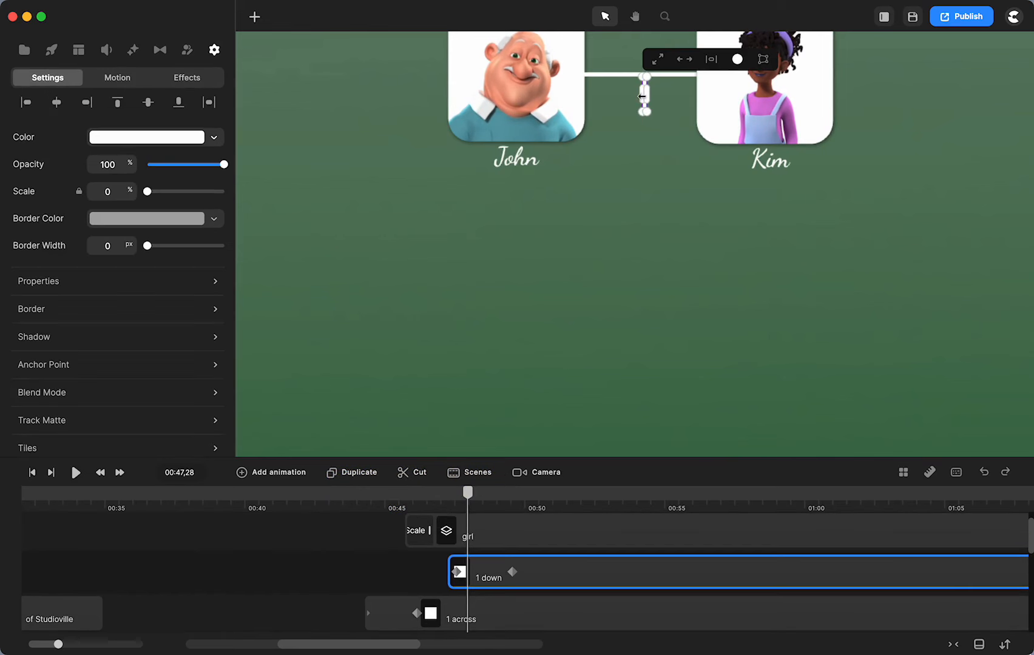
left_click(89, 364)
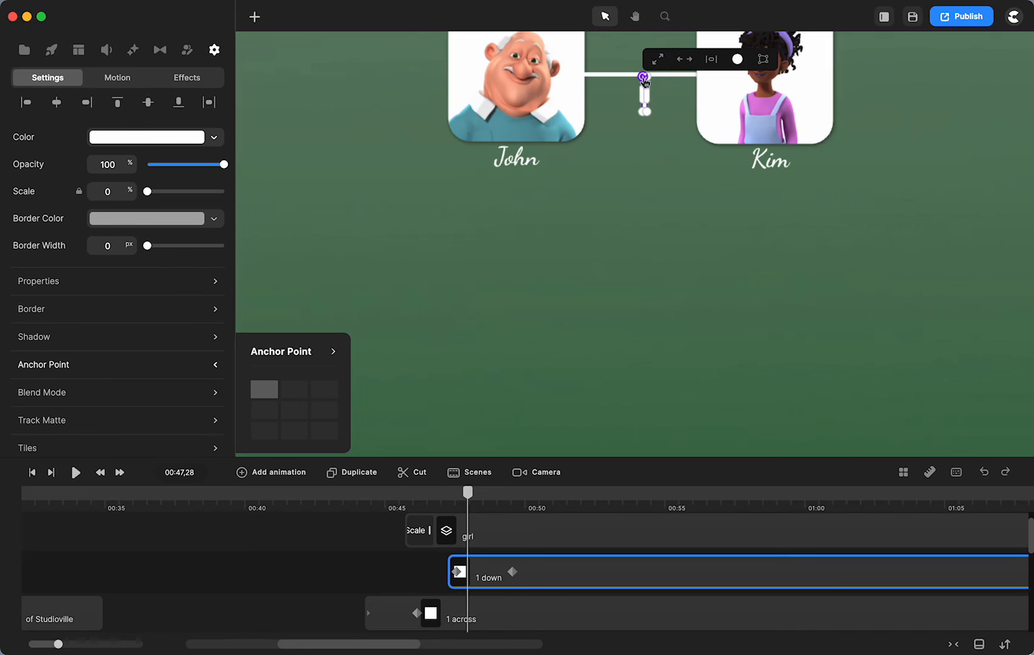
left_click(380, 563)
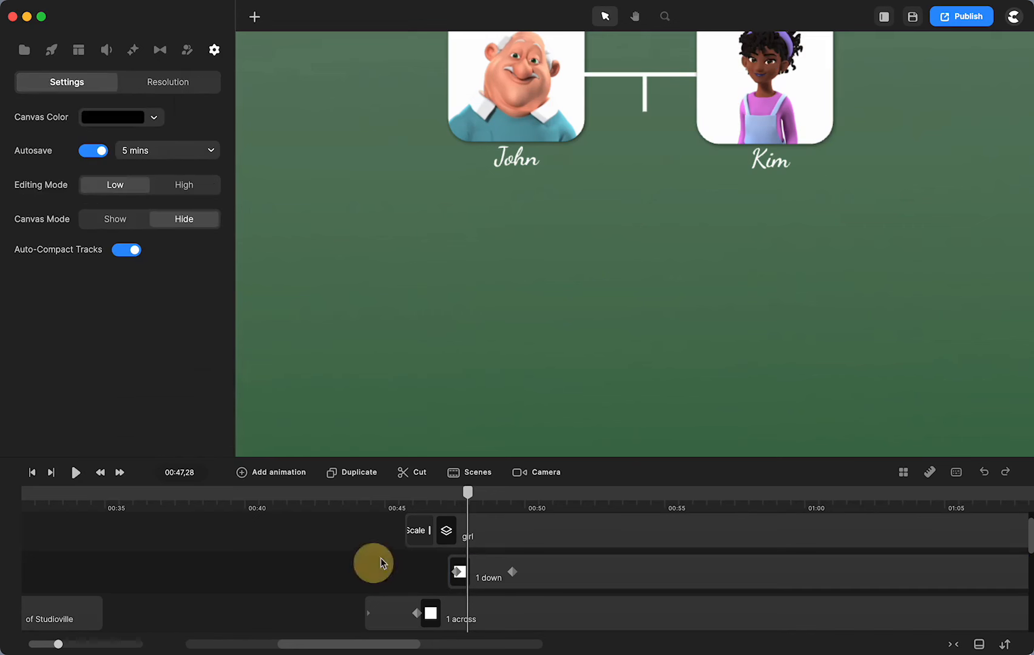
left_click_drag(467, 498, 489, 513)
left_click_drag(428, 532, 663, 514)
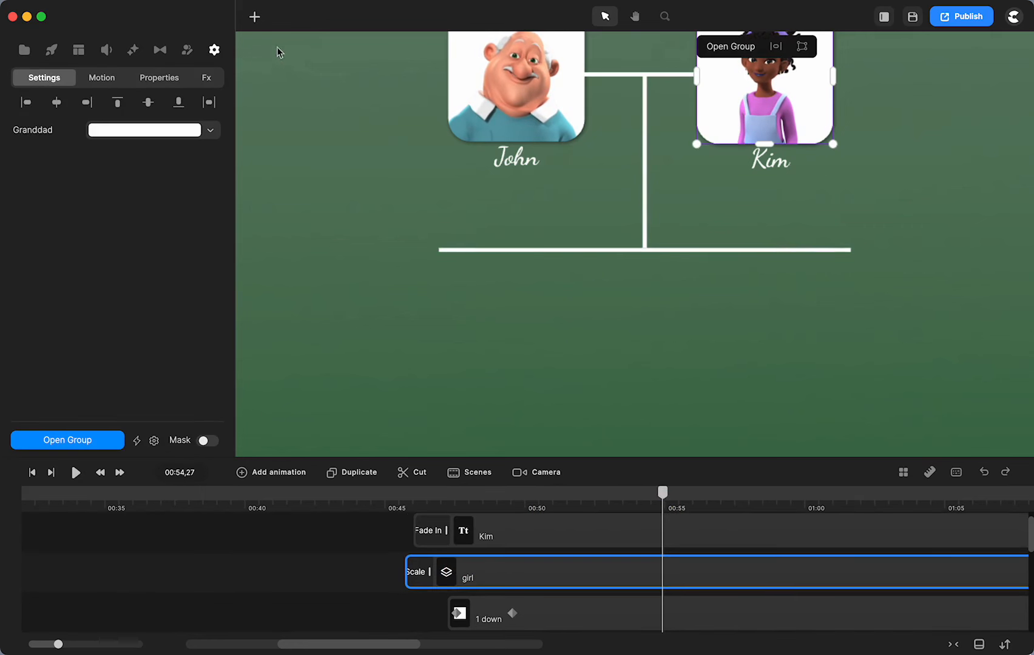
- Duplicate the 2 across line and rotate the copy to vertical
left_click(461, 250)
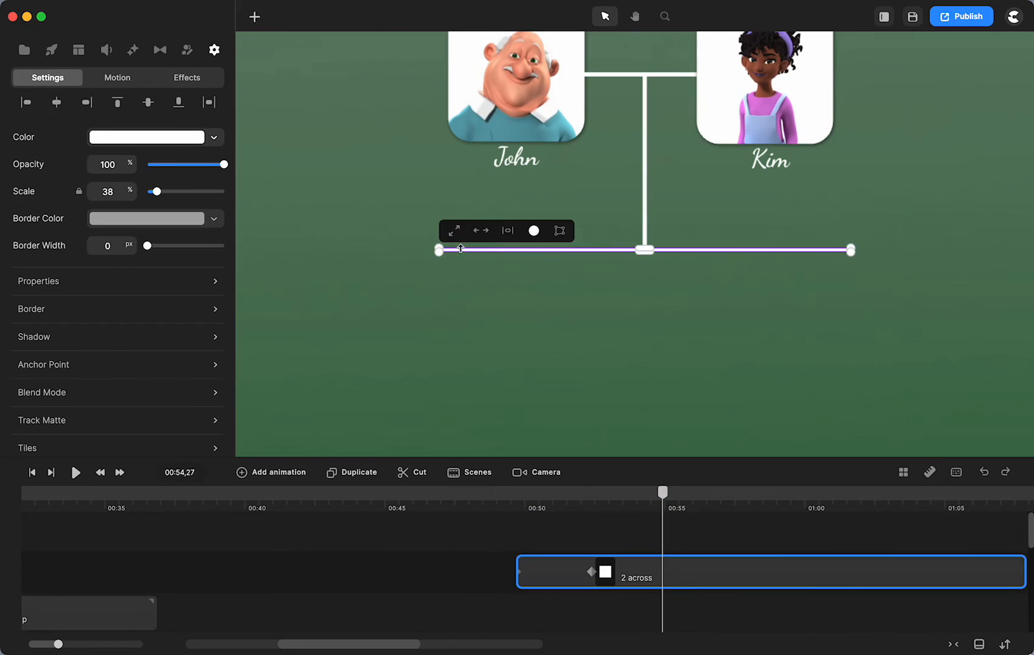
key("super+d")
left_click_drag(860, 252, 641, 361)
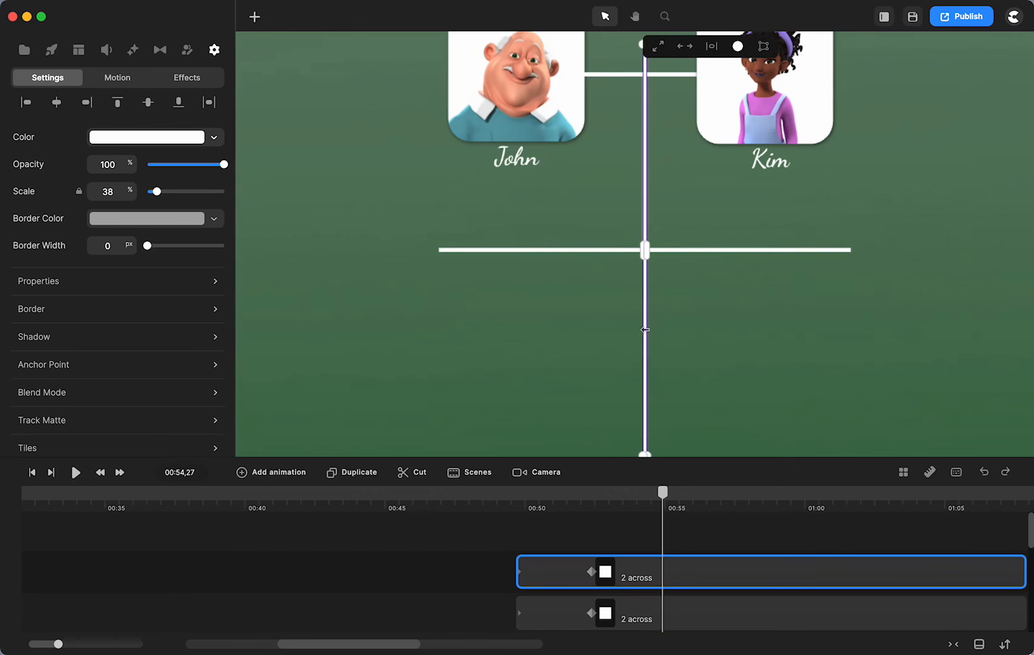
scroll(674, 329, "up", 3)
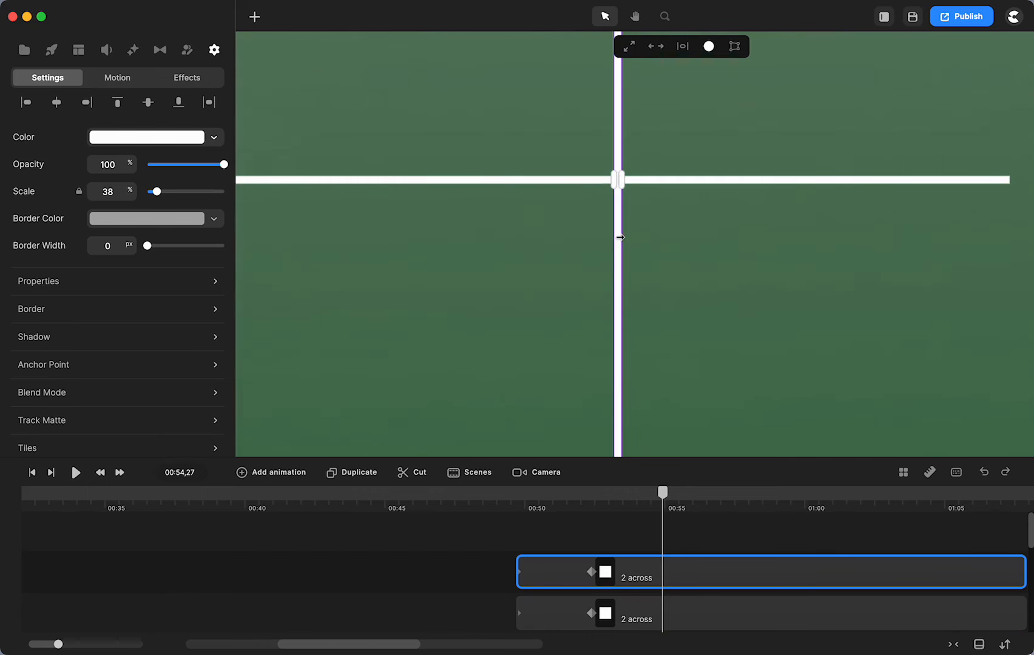
scroll(618, 237, "up", 3)
- Try shortening the vertical copy to 31% scale beside the downward line, and play the video briefly
left_click_drag(616, 229, 501, 2)
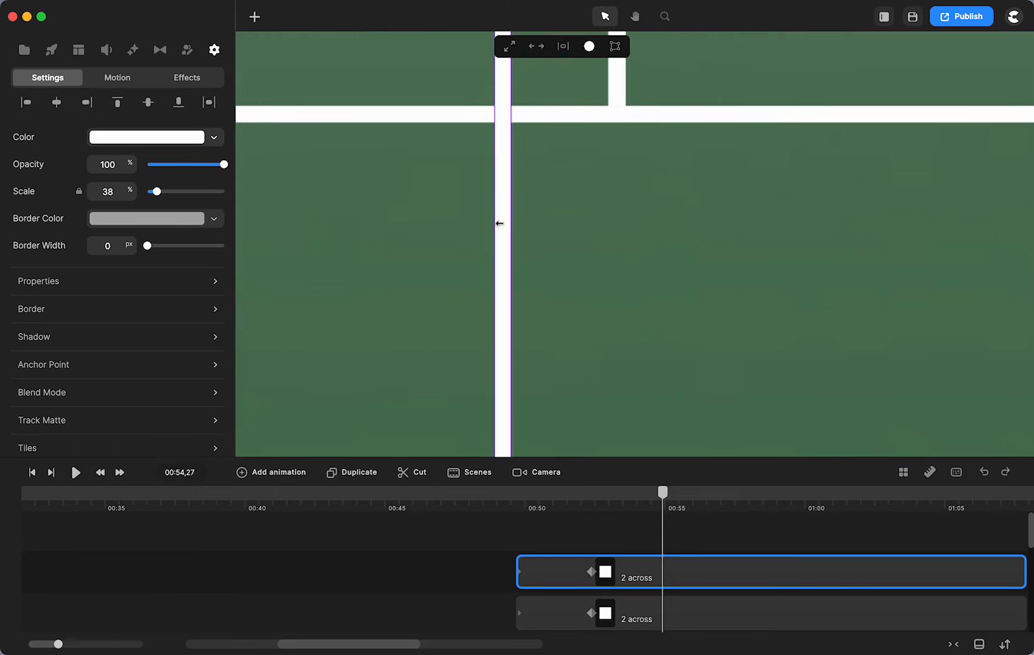
left_click_drag(498, 224, 480, 120)
left_click_drag(508, 306, 515, 118)
left_click_drag(498, 268, 491, 50)
left_click_drag(494, 330, 508, 218)
left_click_drag(504, 372, 496, 47)
scroll(560, 125, "down", 3)
scroll(560, 125, "down", 5)
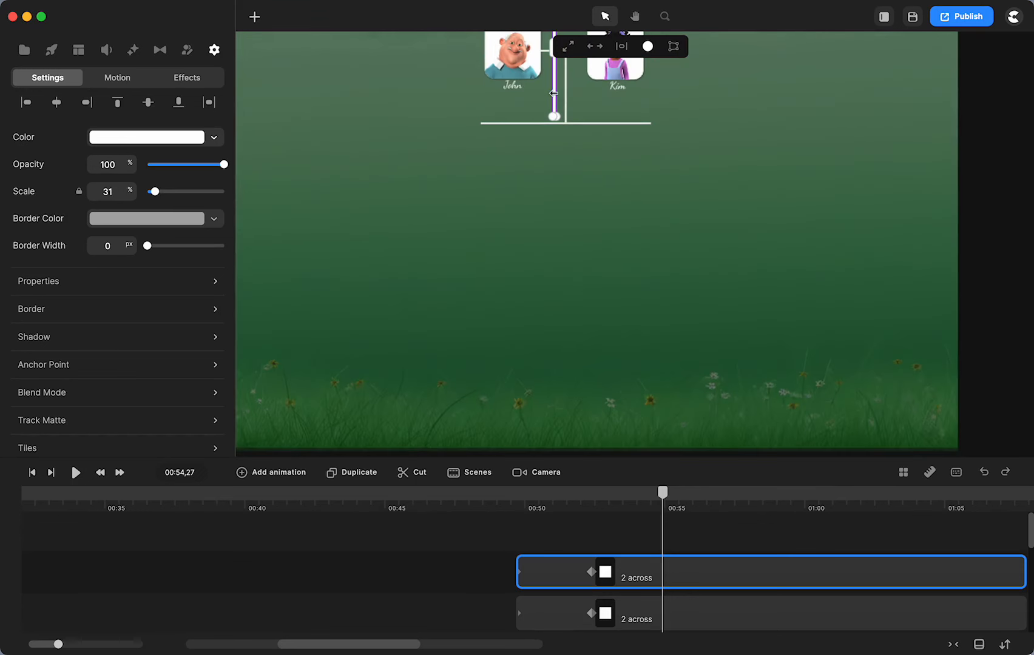
key("h")
key("space")
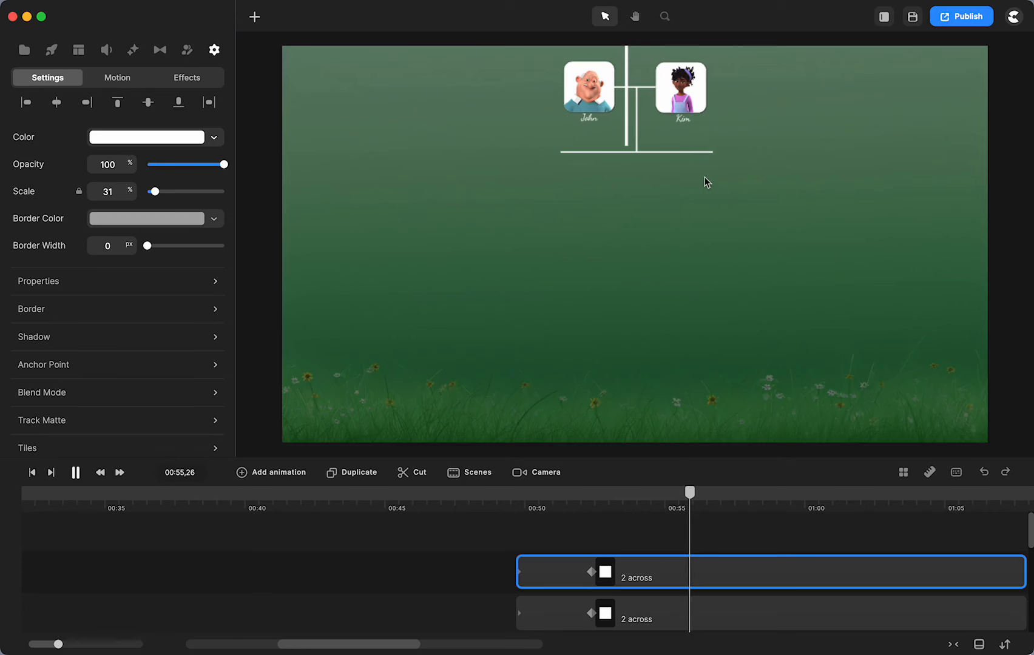
key("space")
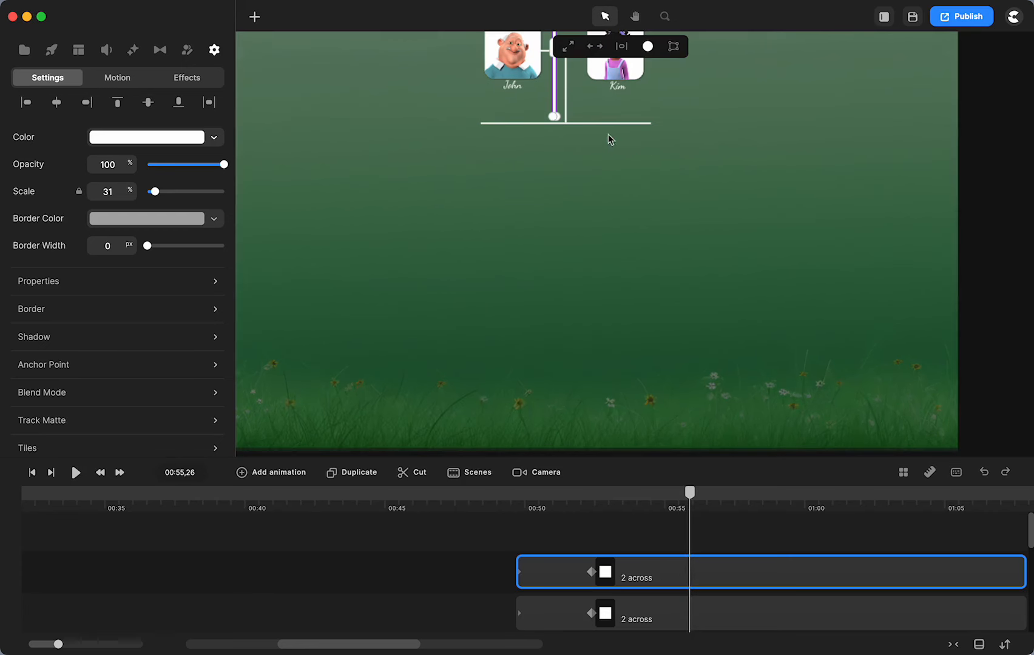
- Place the vertical copy under the 2 across line's left end, and shorten it to 7% scale
left_click(576, 532)
left_click(557, 75)
left_click_drag(556, 70, 490, 223)
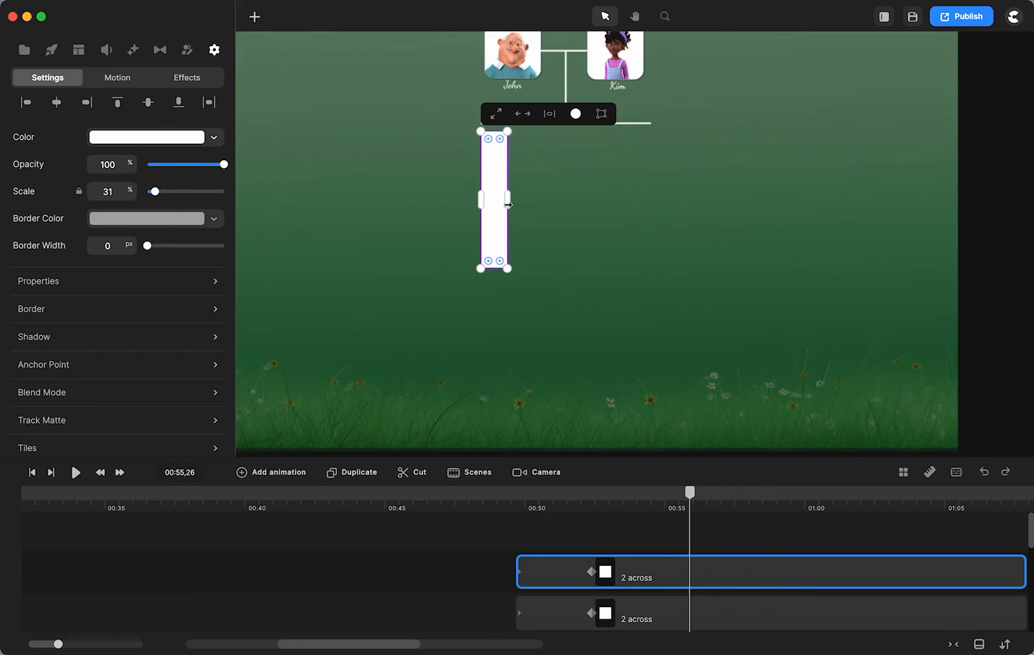
left_click_drag(496, 269, 492, 140)
left_click(562, 175)
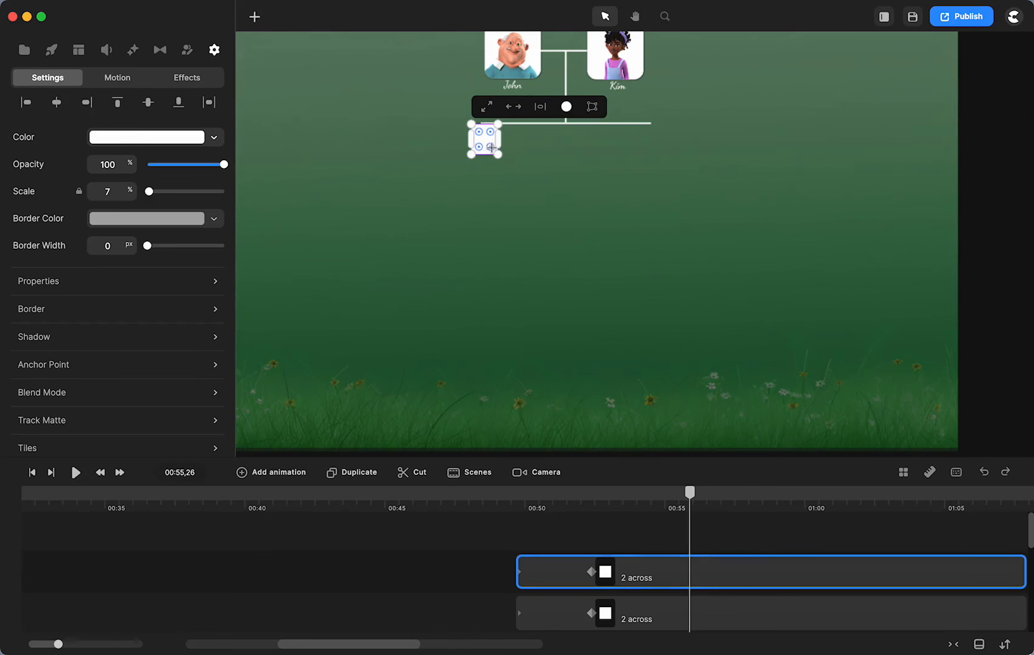
- Compare with the finished family tree at 00:34,21, and scrub the copy's growth from 00:50,09 to 00:54,18
left_click(97, 492)
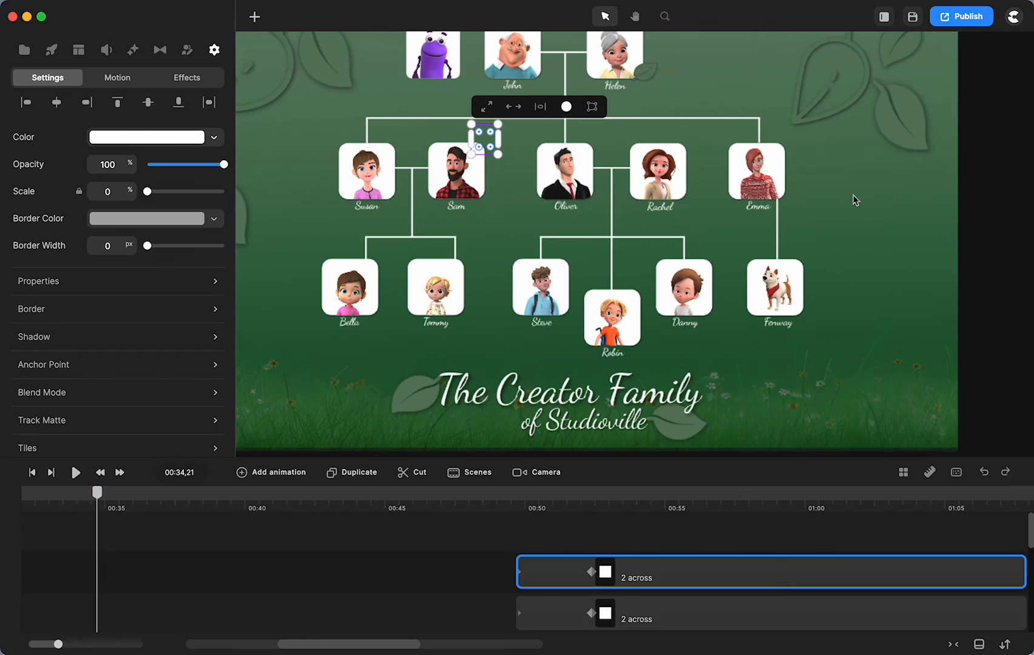
left_click(533, 495)
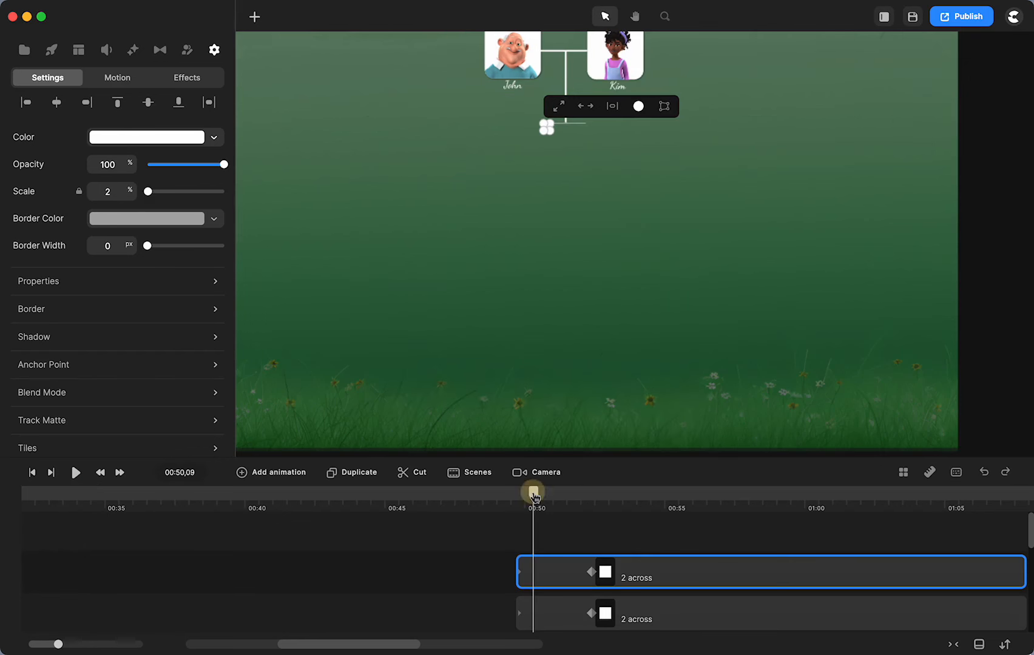
left_click(567, 170)
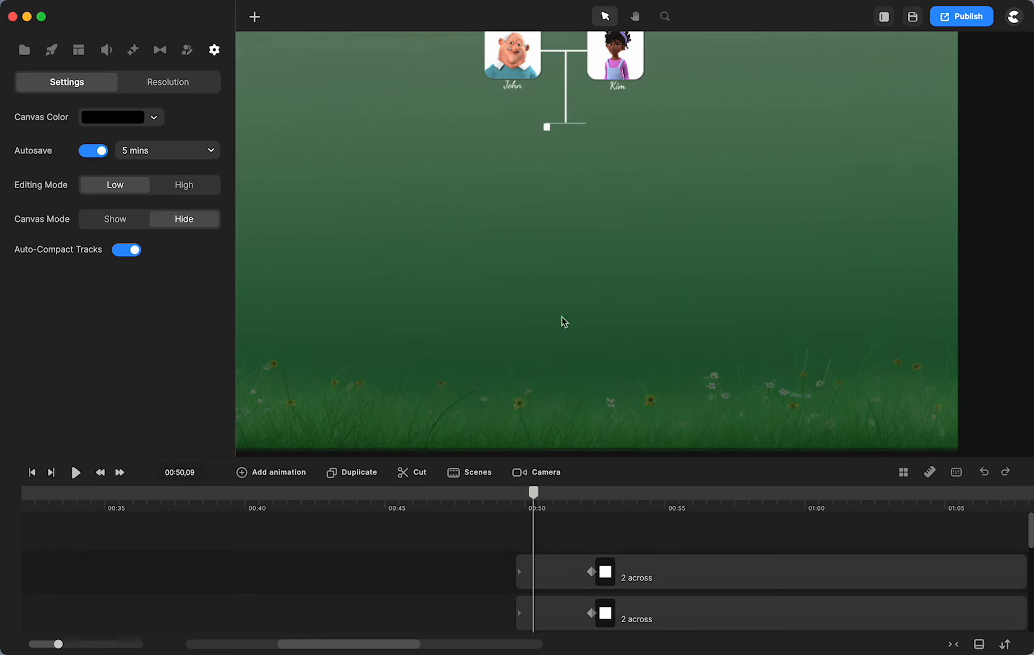
left_click(537, 494)
left_click_drag(537, 496, 654, 494)
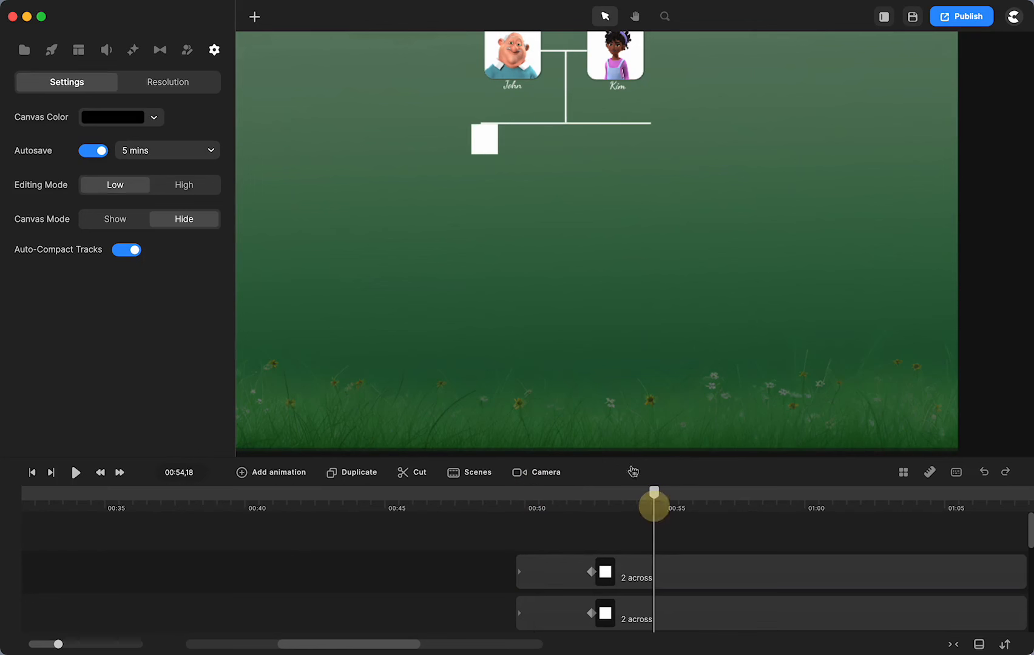
- Narrow the white copy to a thin vertical line beneath the horizontal line's left end
left_click(484, 142)
left_click_drag(497, 140, 486, 139)
scroll(485, 139, "up", 10)
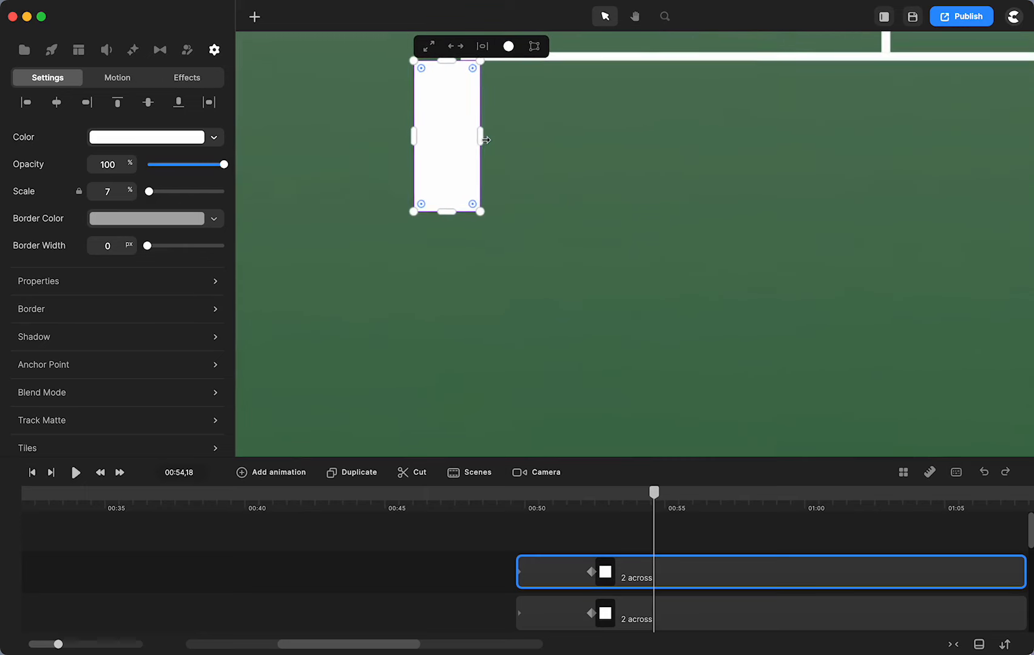
left_click_drag(417, 138, 472, 138)
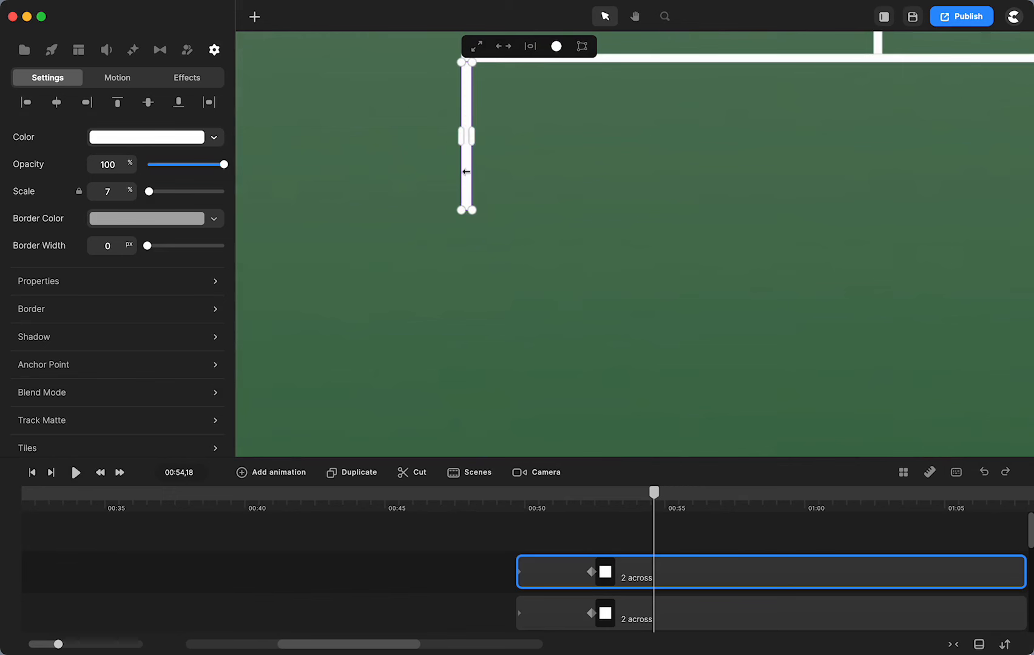
scroll(466, 171, "up", 3)
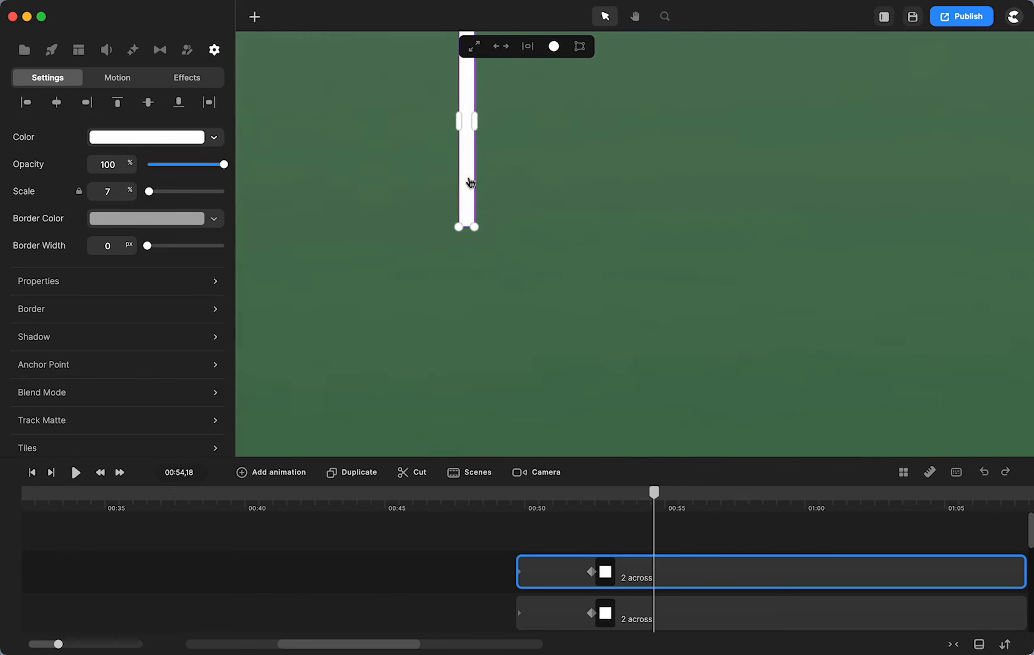
- Nudge the thin vertical line slightly left towards the horizontal line's left end, and inspect their corner
left_click_drag(470, 182, 465, 176)
key("h")
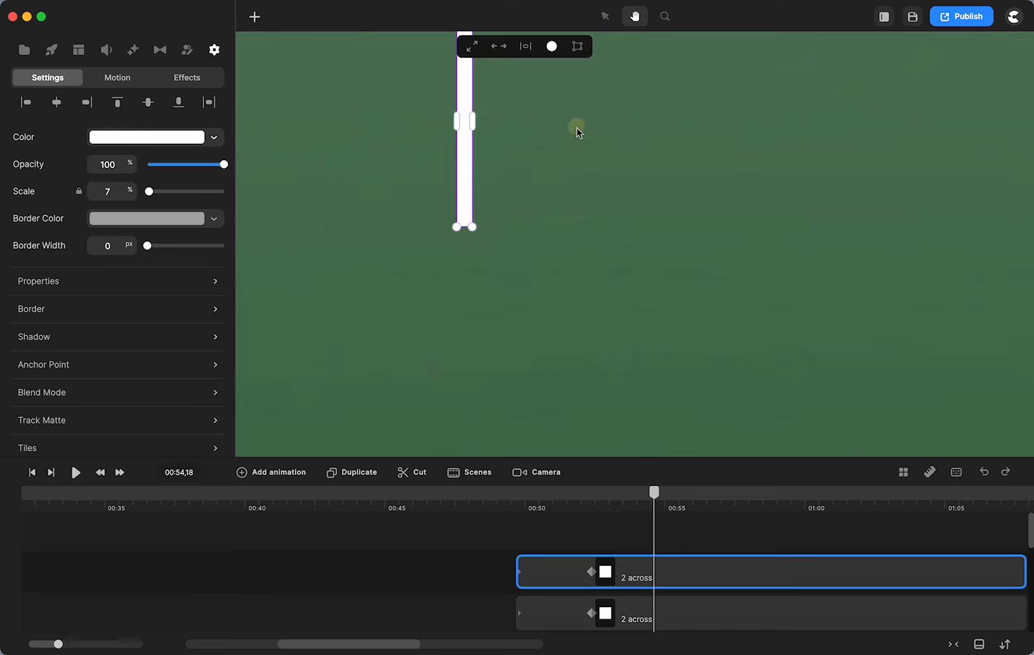
left_click_drag(577, 130, 574, 265)
key("v")
left_click(565, 259)
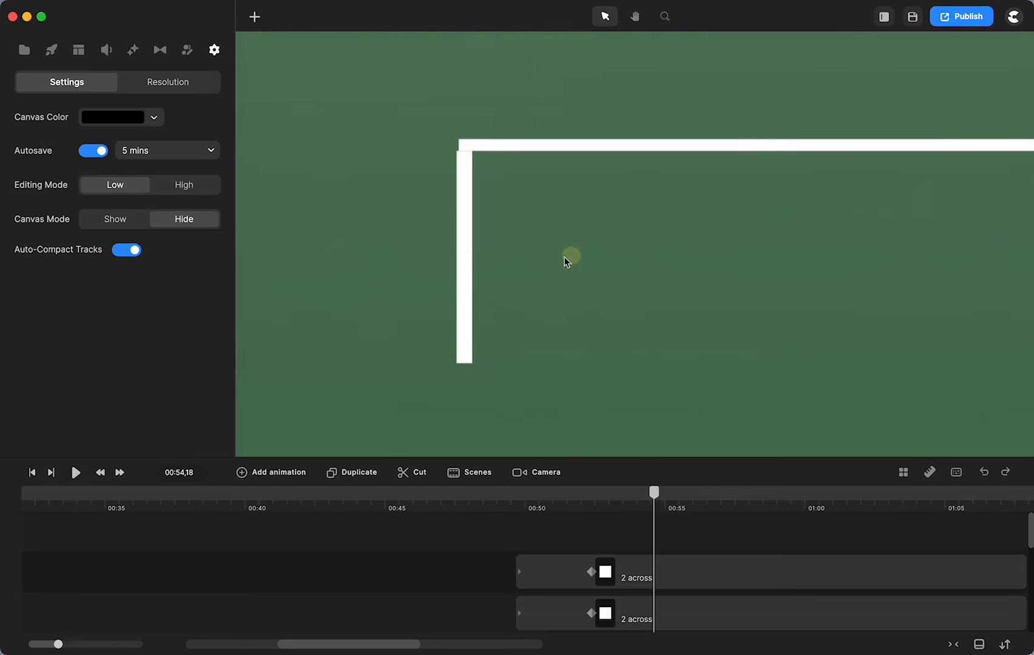
- Narrow the vertical line from its left side so its edge is flush with the horizontal line's left end
left_click(464, 204)
left_click_drag(459, 199, 467, 200)
left_click(533, 234)
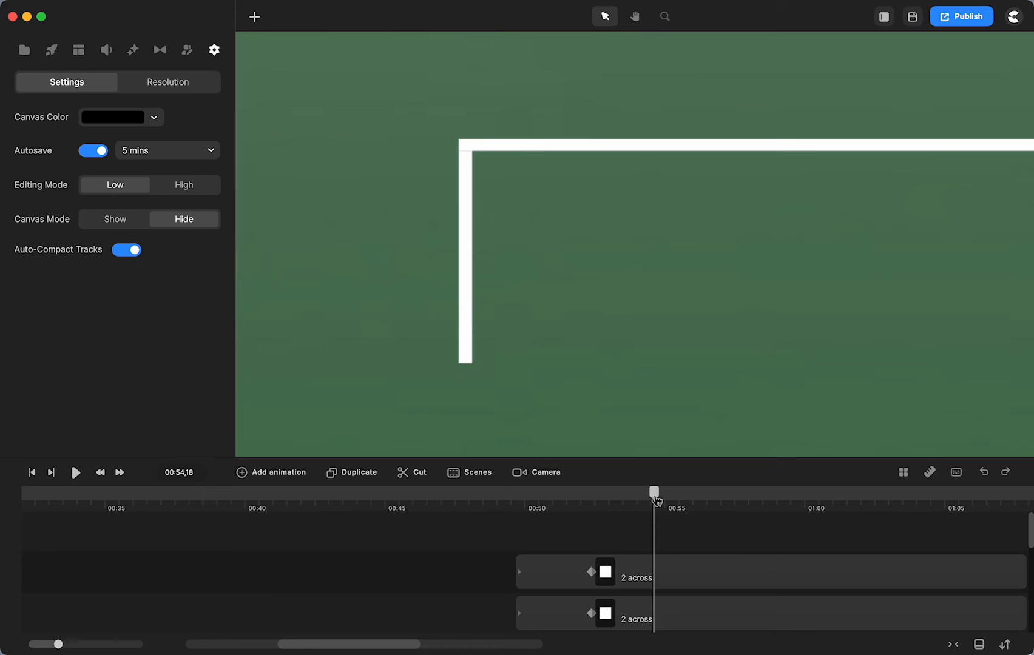
left_click_drag(655, 507, 717, 524)
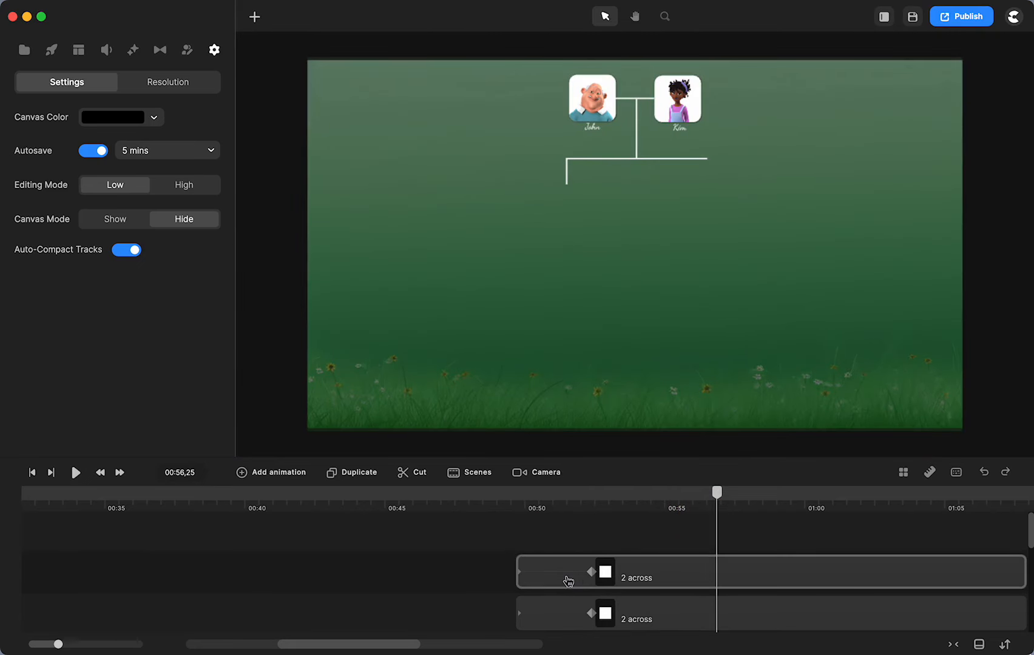
- Rename the vertical line's copied 2 across layer as 2 down
left_click(658, 575)
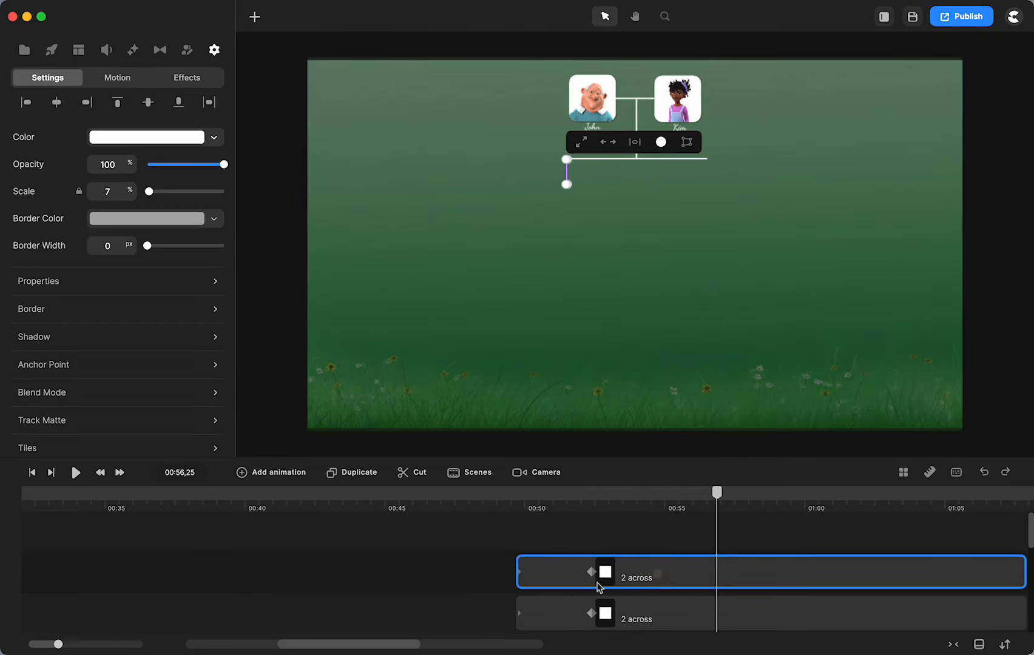
right_click(625, 583)
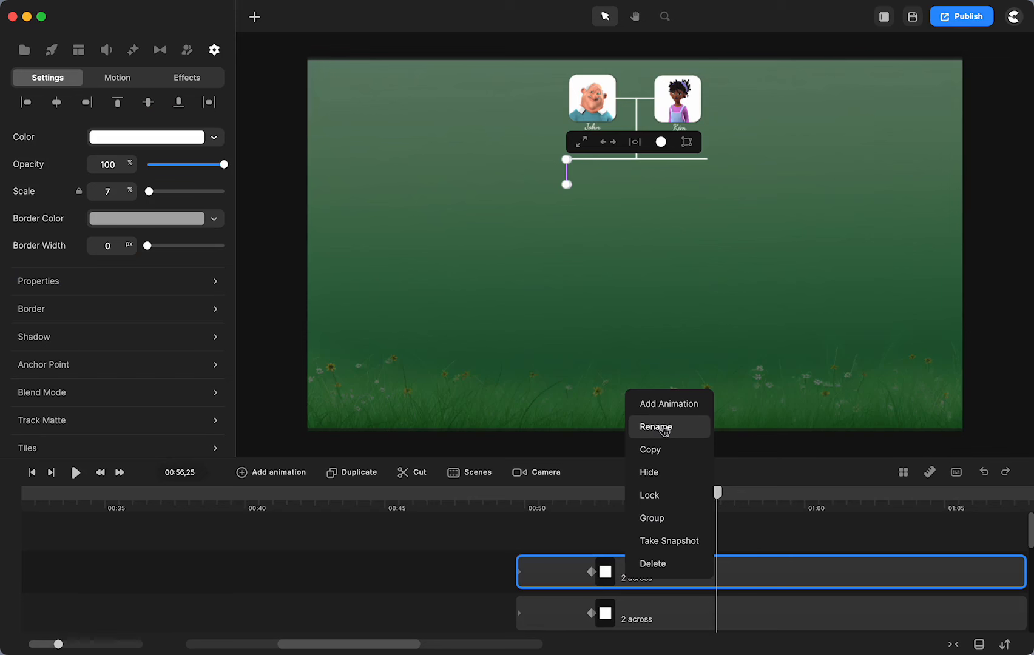
left_click(665, 429)
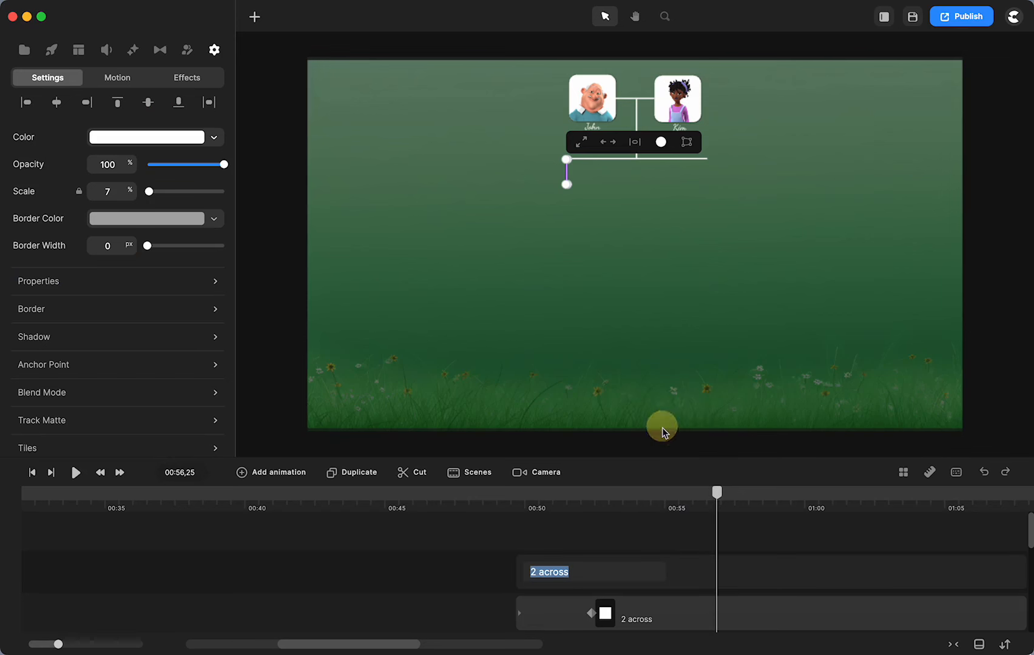
type("2 dow")
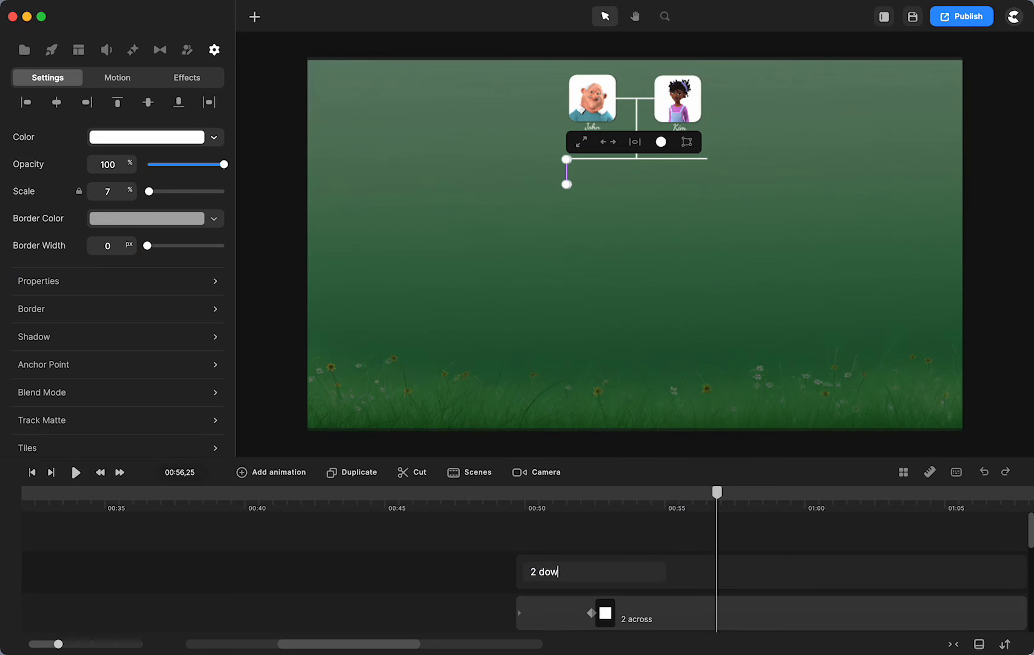
type("n")
left_click(562, 549)
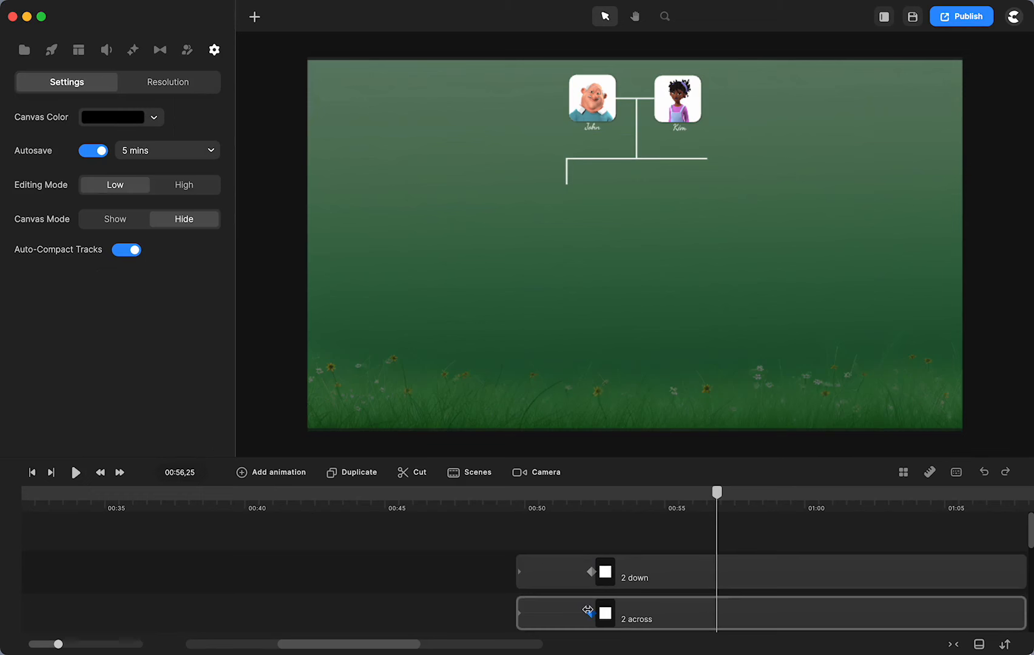
- Shift the 2 down clip later so its growth starts at about 00:52,22, as the 2 across line finishes
left_click(583, 588)
left_click_drag(582, 586, 608, 572)
left_click(559, 572)
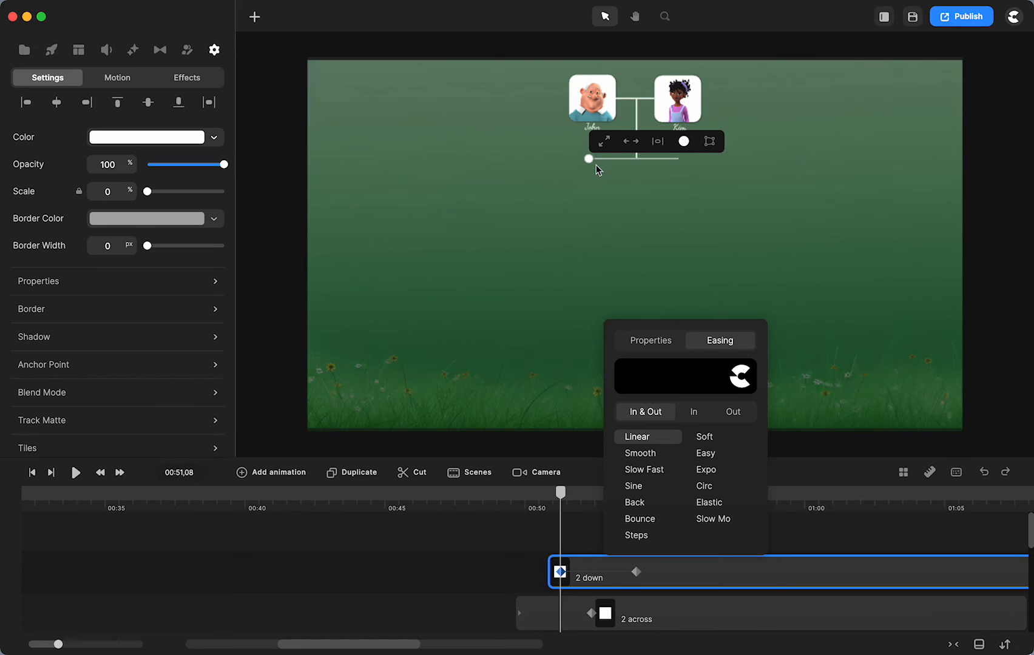
left_click(636, 571)
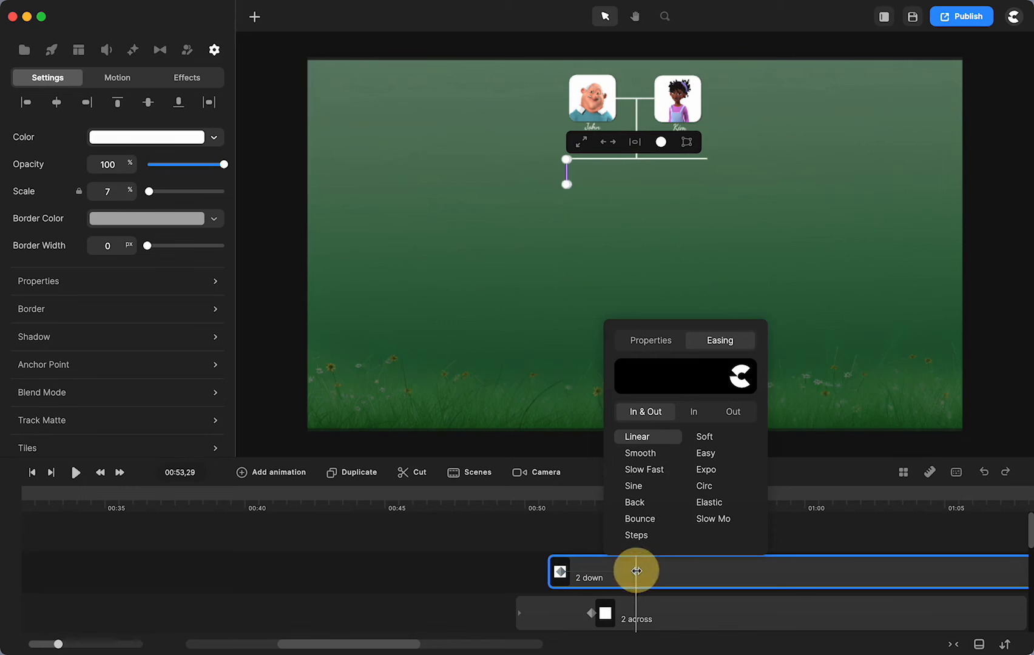
left_click(521, 565)
left_click_drag(635, 497, 558, 535)
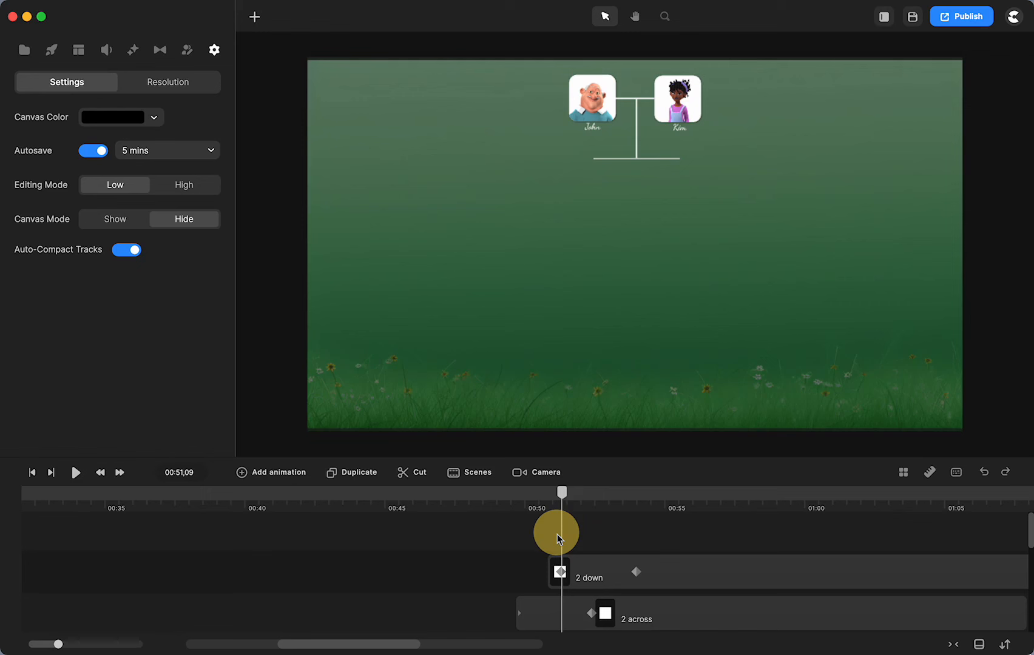
left_click_drag(692, 583, 719, 590)
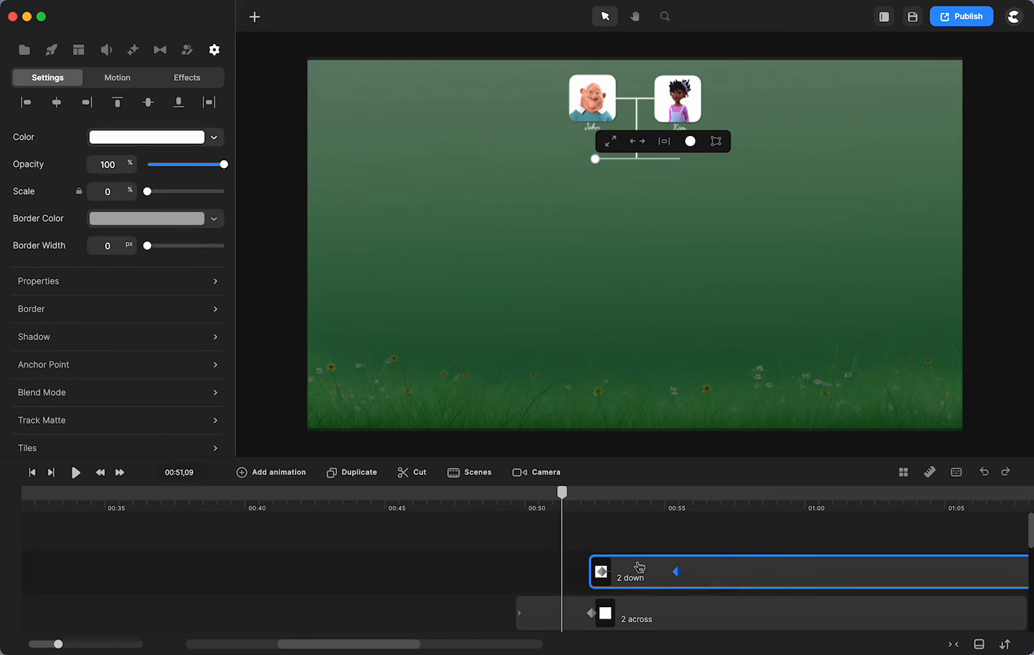
left_click_drag(562, 492, 604, 506)
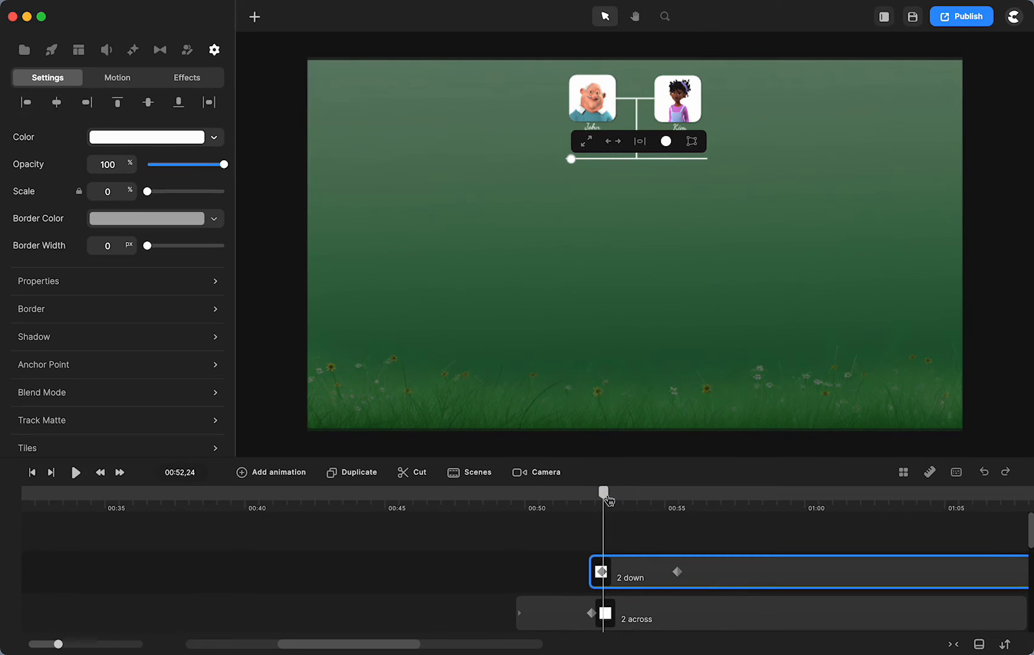
left_click(553, 536)
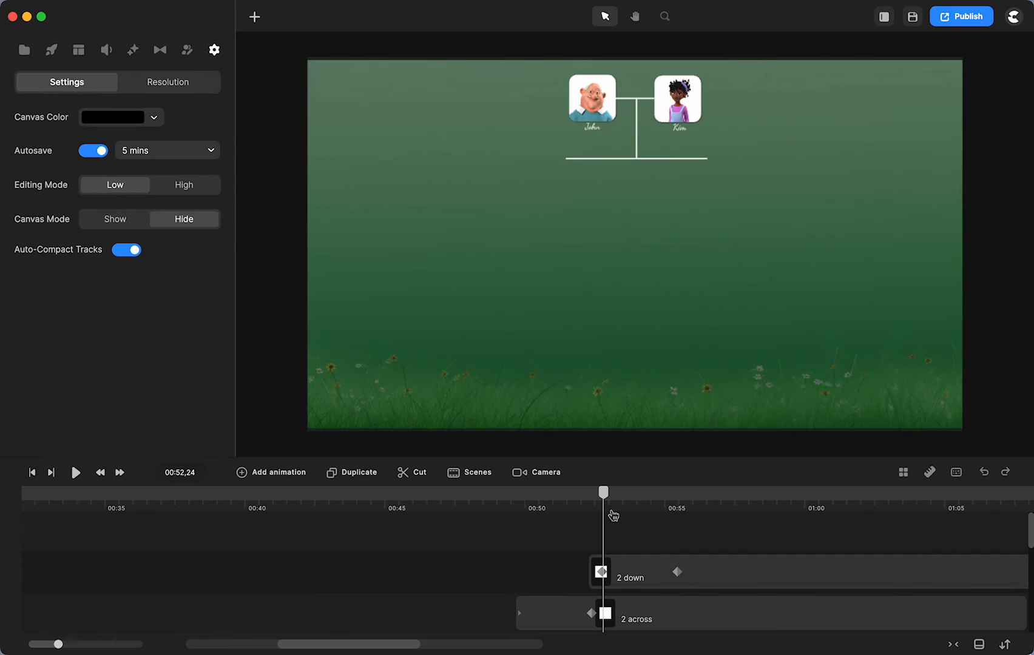
- Realign the 2 down line's end keyframe at 00:55,13 with the horizontal line's left end
left_click_drag(604, 500, 728, 497)
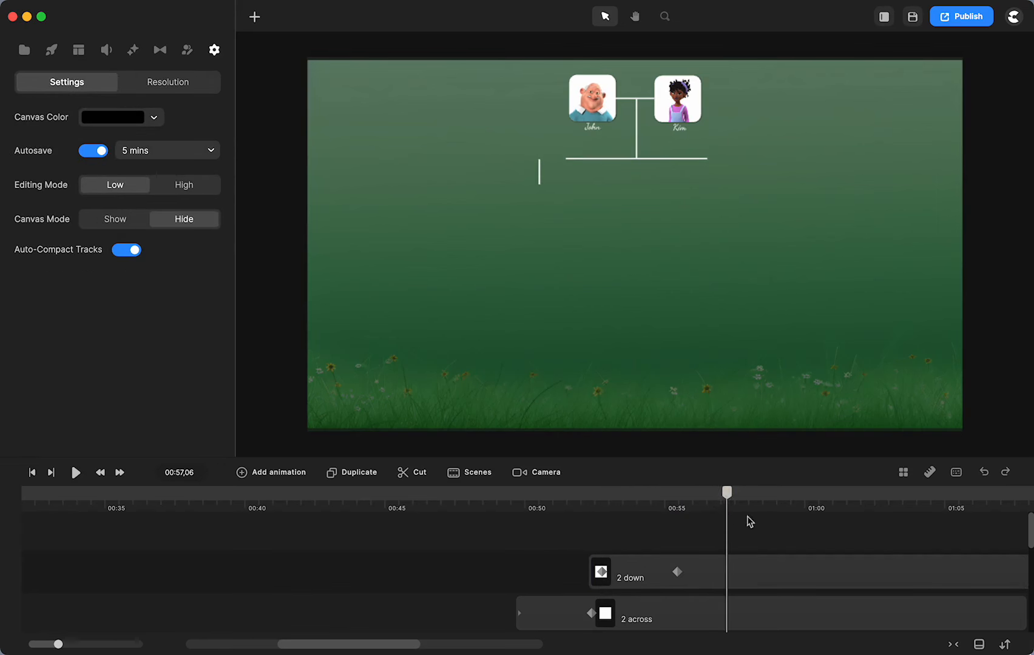
left_click(675, 572)
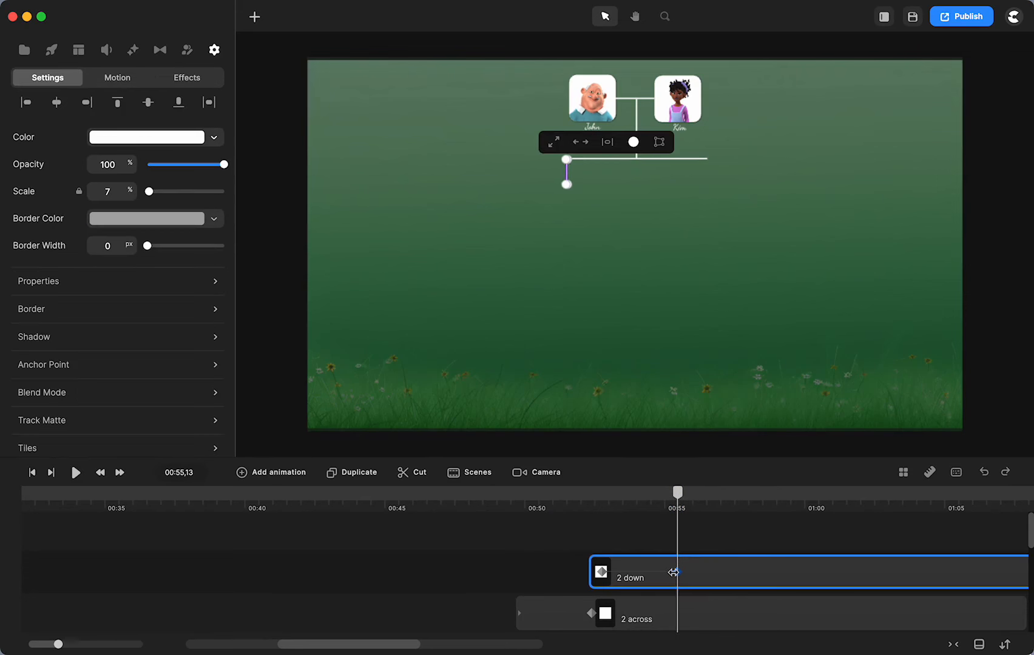
left_click(625, 540)
scroll(585, 167, "up", 5)
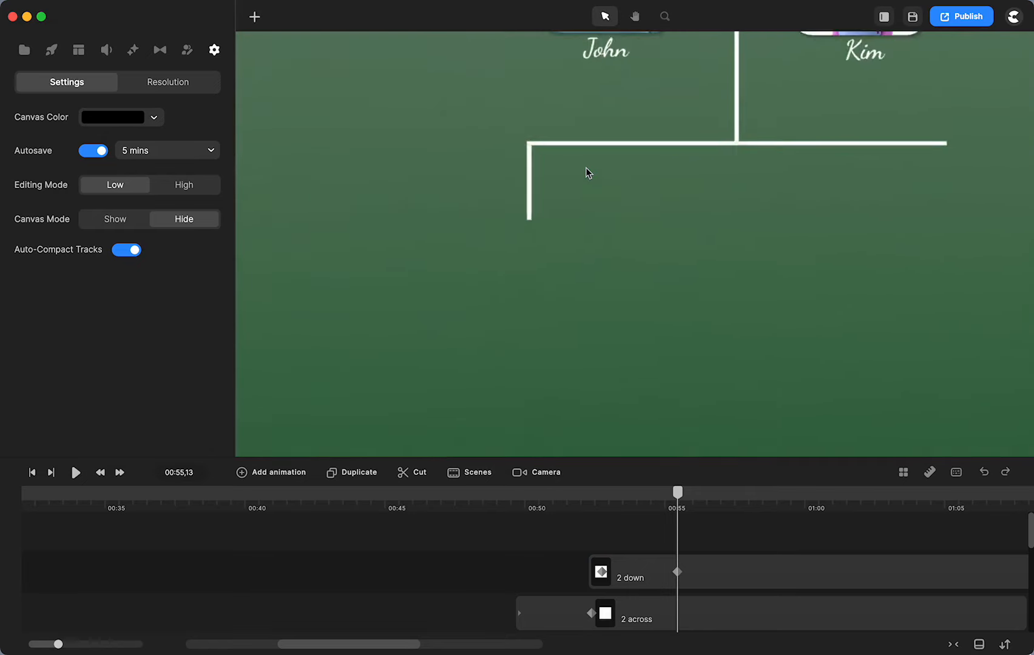
- Align the 2 down line's starting keyframe at 00:52,22 with the horizontal line's left corner, and scrub through its growth
left_click_drag(677, 492, 620, 513)
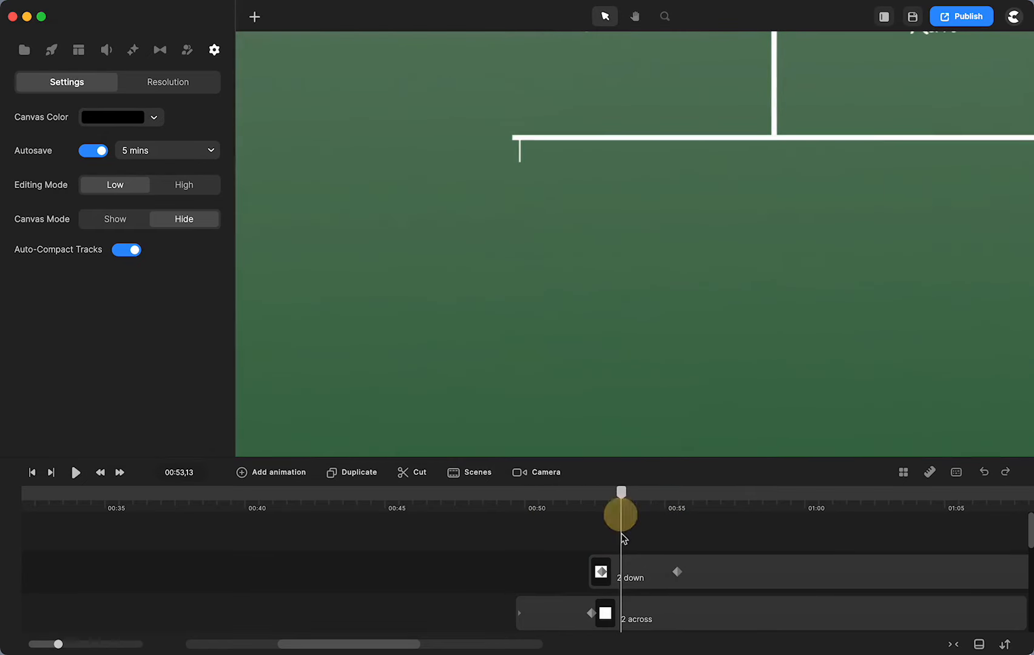
left_click(603, 572)
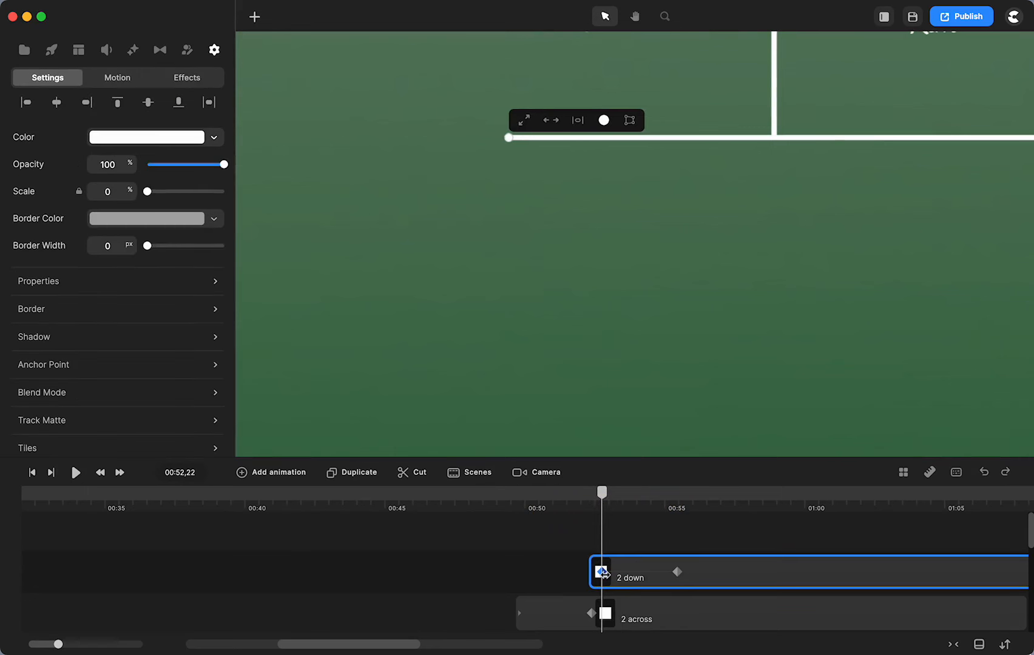
left_click(534, 570)
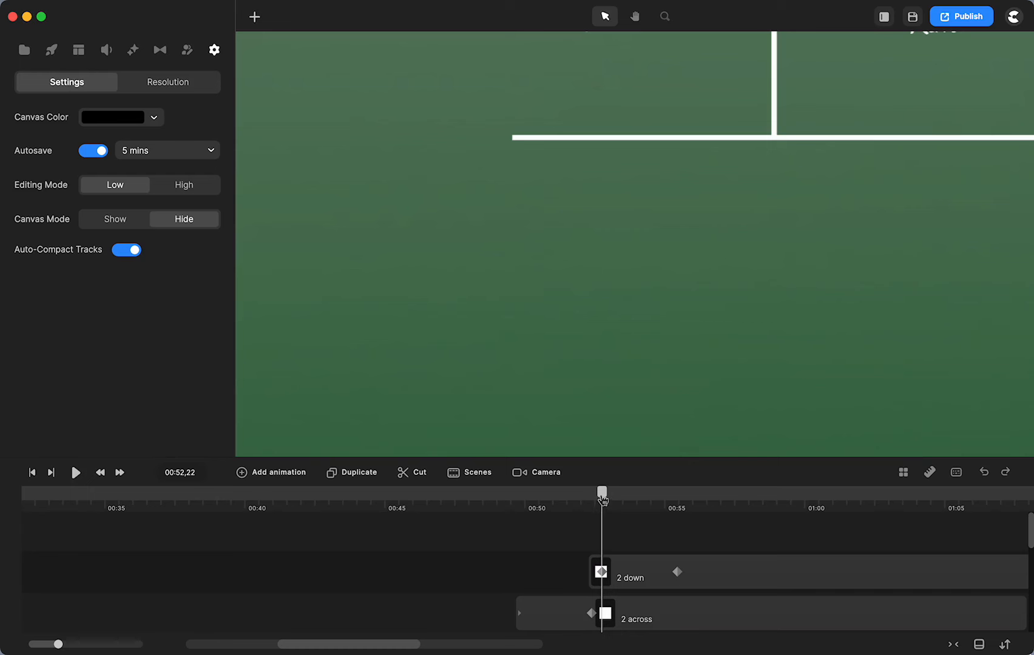
left_click_drag(605, 495, 735, 500)
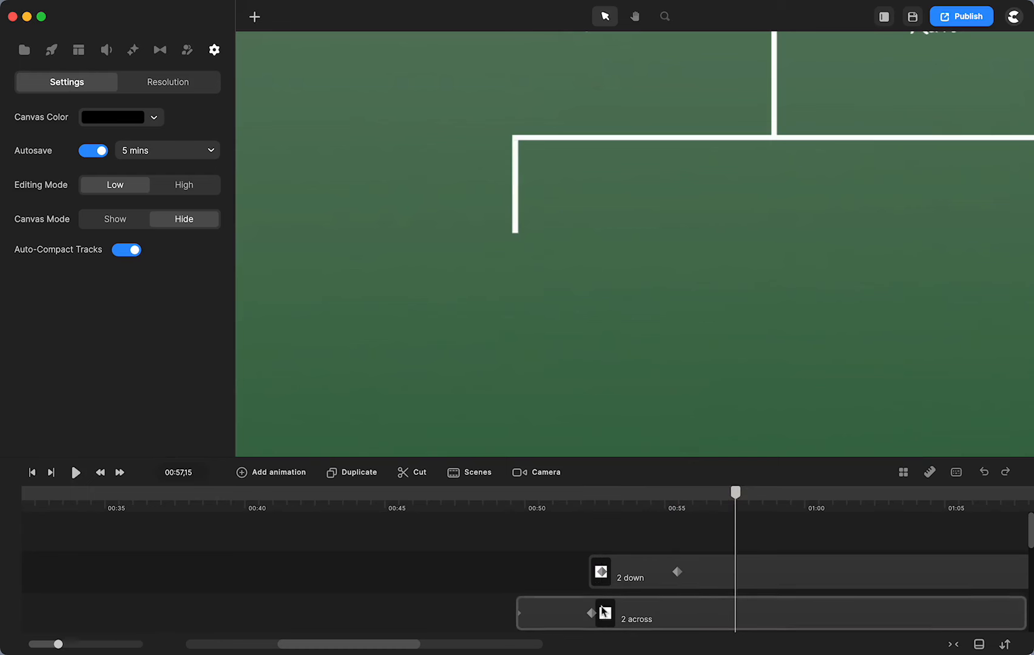
left_click(602, 573)
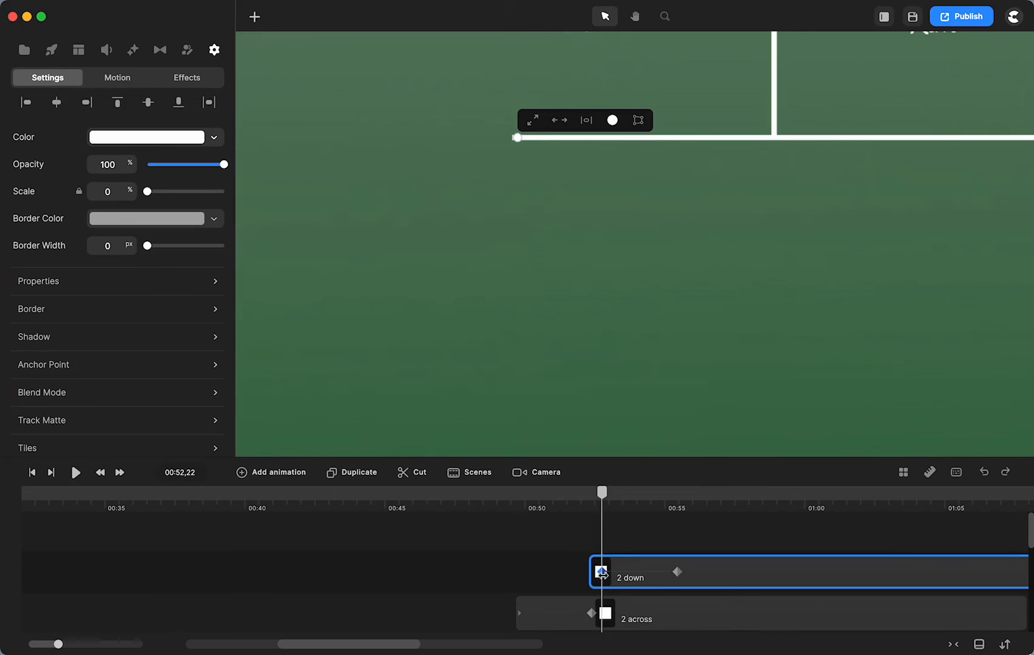
left_click_drag(602, 493, 742, 494)
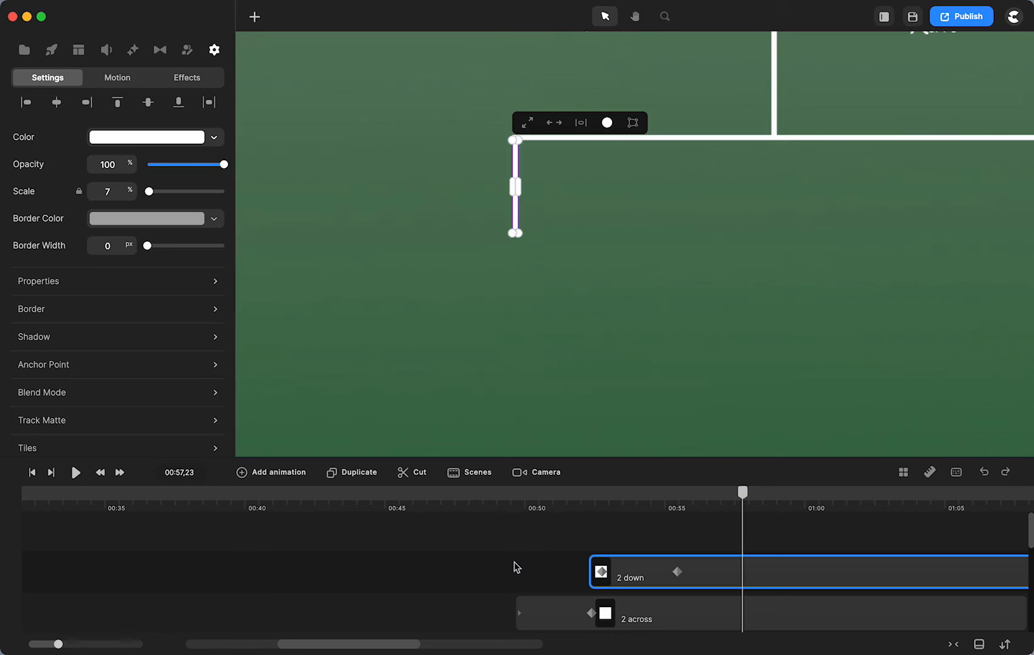
left_click(514, 563)
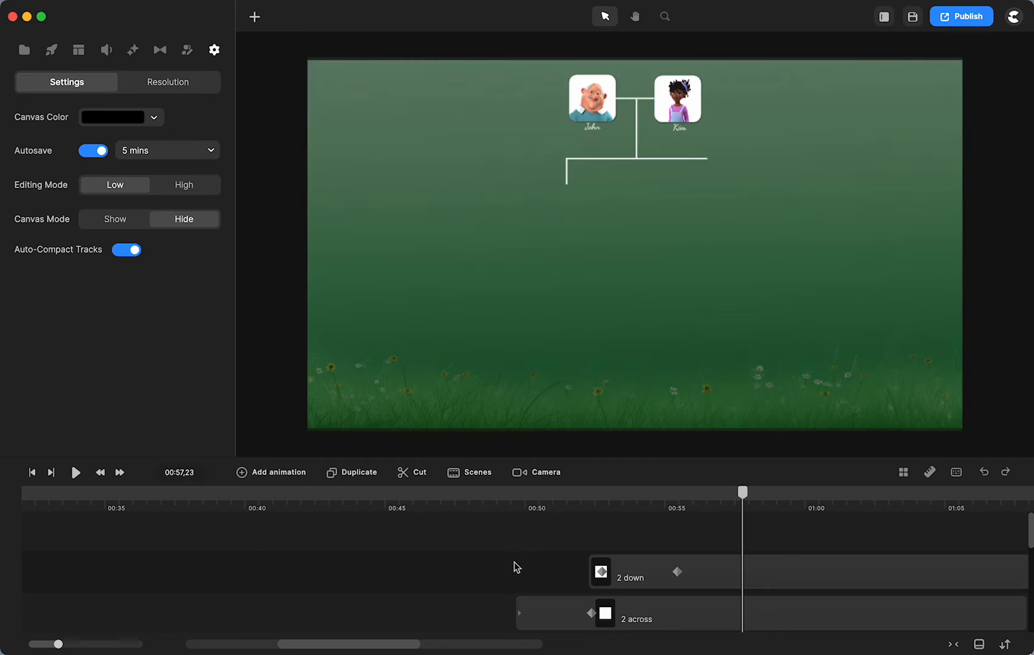
- Play the line animation from 00:47,18 and scrub through the family tree sequence, ending at 00:55,25
left_click(458, 499)
left_click(74, 476)
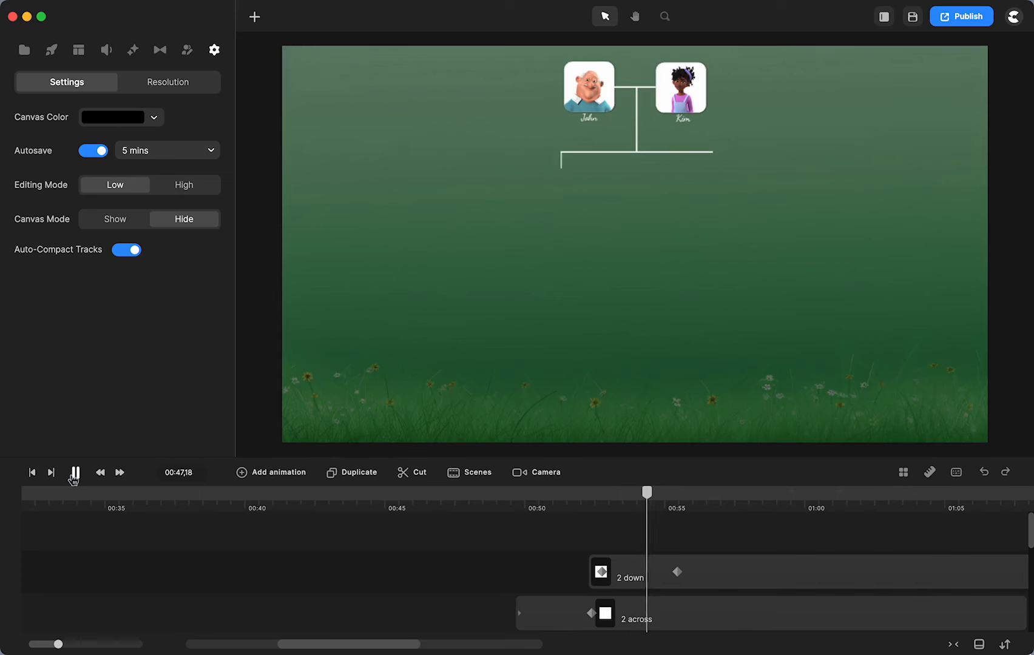
left_click(75, 473)
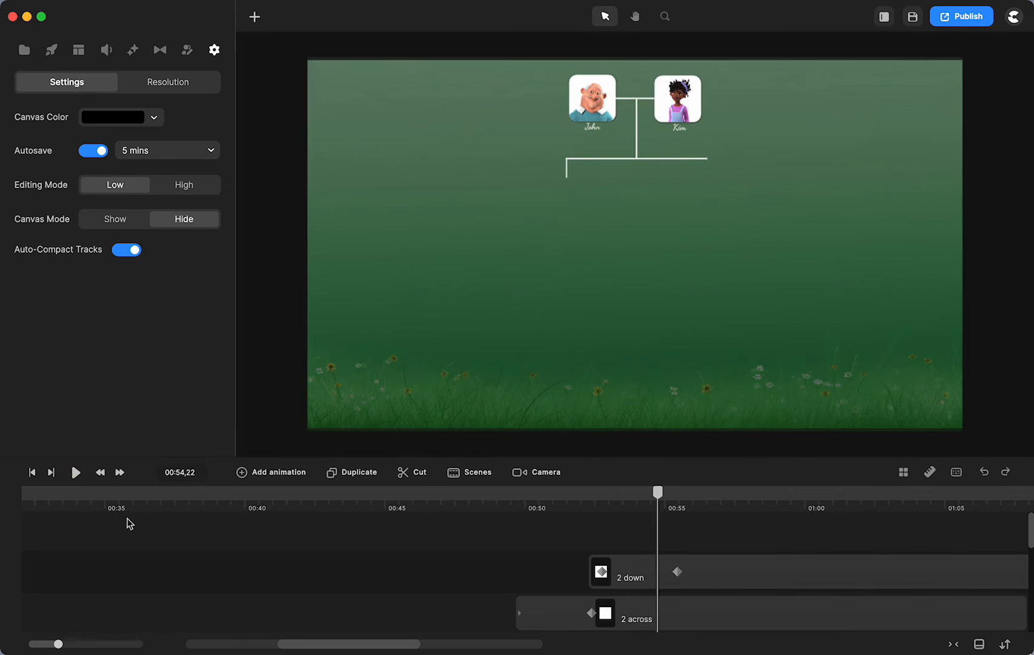
left_click(109, 498)
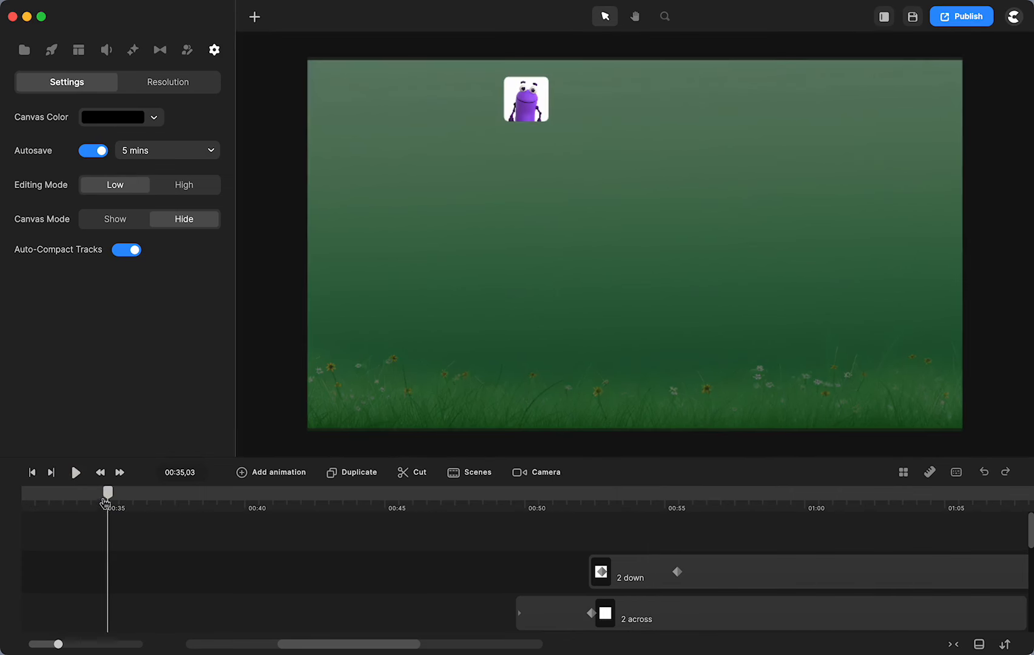
left_click(24, 500)
left_click_drag(24, 500, 812, 500)
scroll(735, 582, "right", 3)
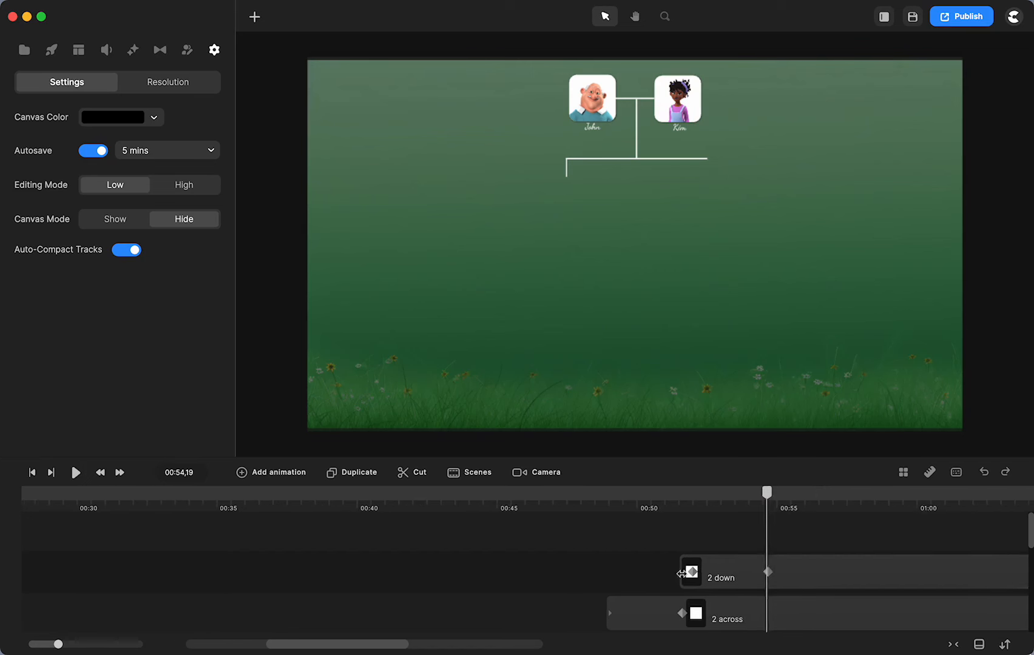
left_click_drag(637, 499, 667, 502)
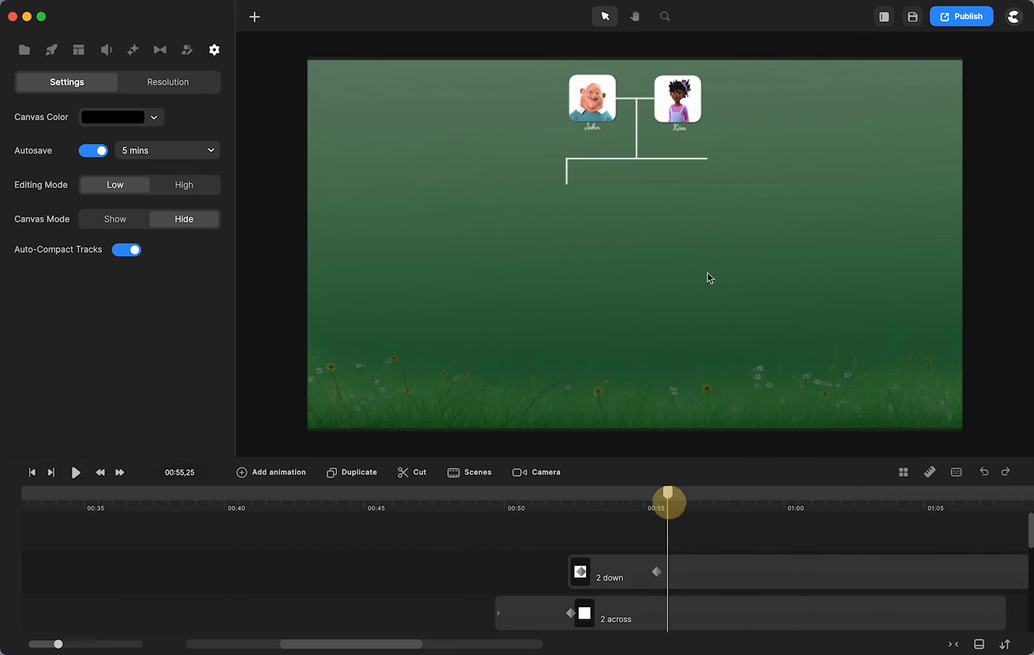
- Duplicate the girl portrait group and place the copy centred beneath the 2 down line
left_click(685, 113)
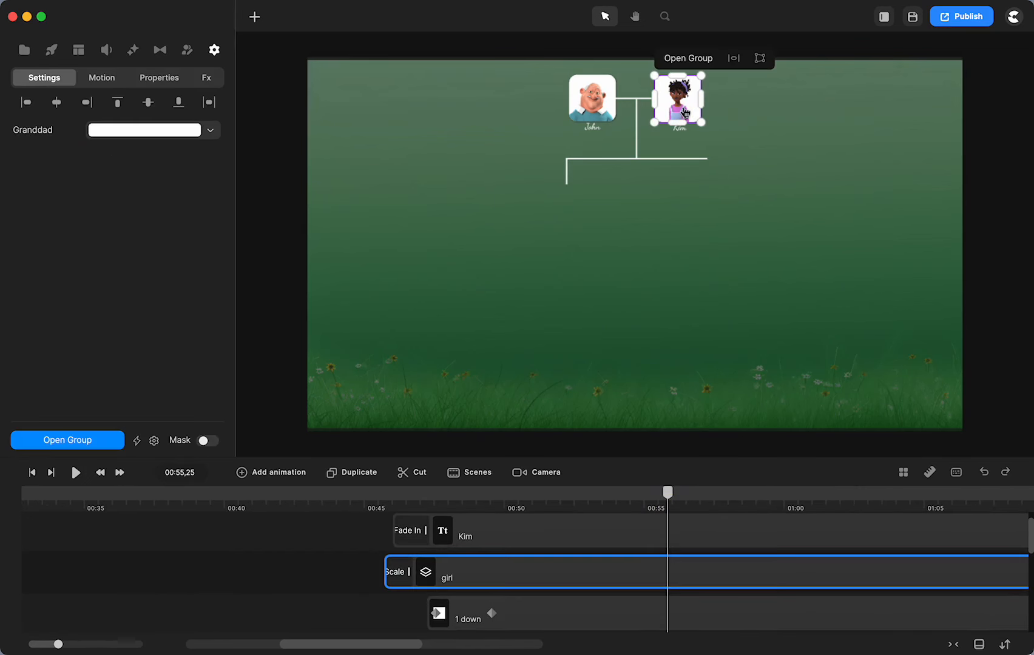
key("super+d")
left_click_drag(684, 112, 566, 211)
left_click(661, 239)
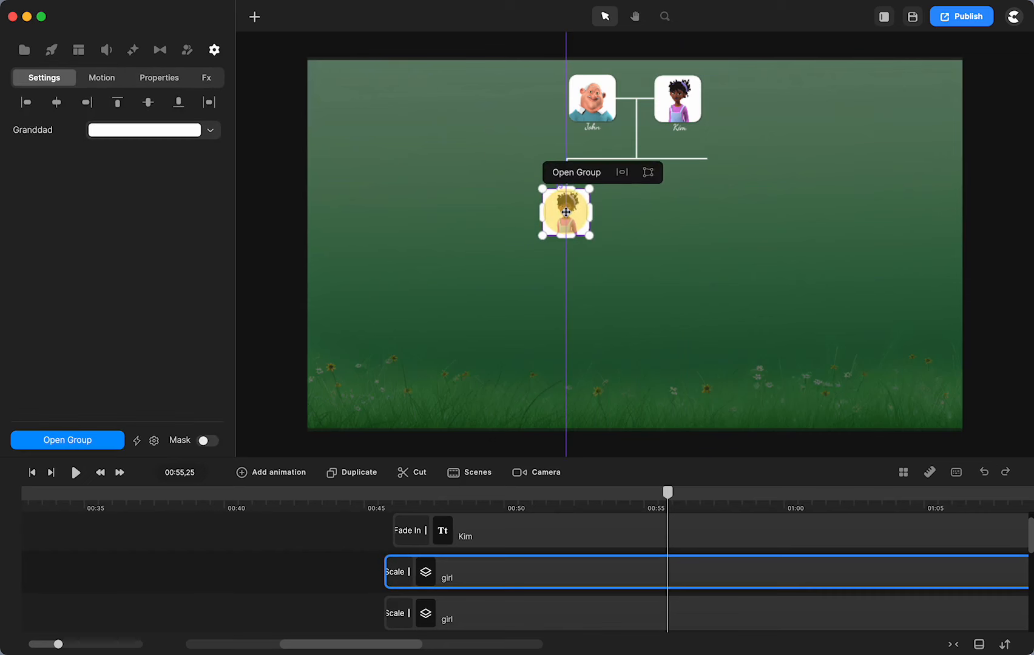
left_click(640, 247)
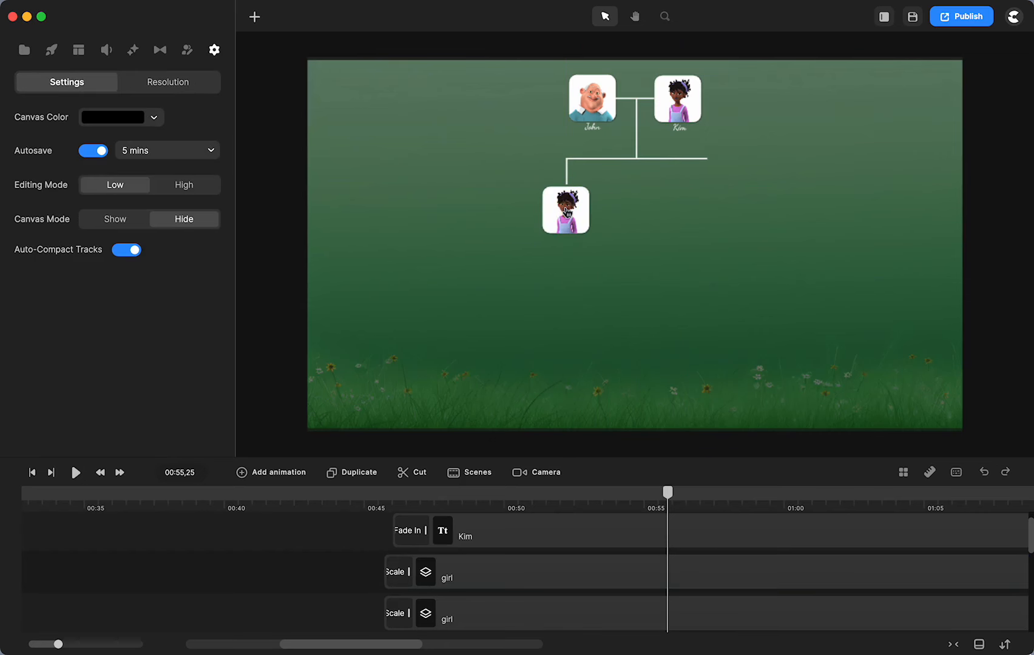
- Inspect the Hipster Girl layer inside the copied portrait group, then return to the main timeline and look through its earlier part
left_click(567, 211)
double_click(566, 211)
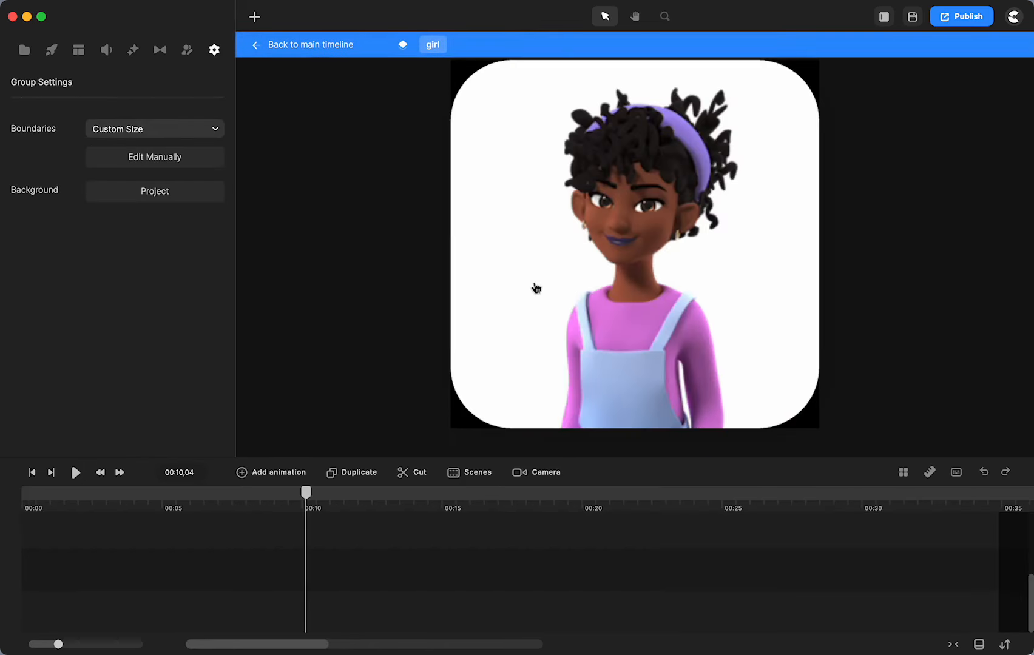
left_click(646, 245)
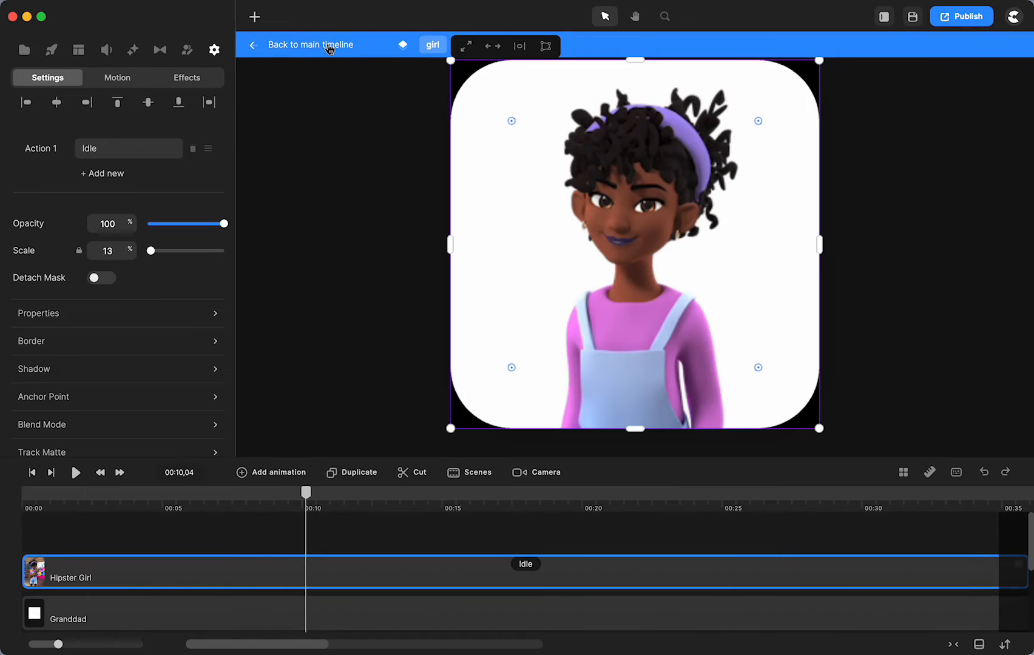
left_click(330, 44)
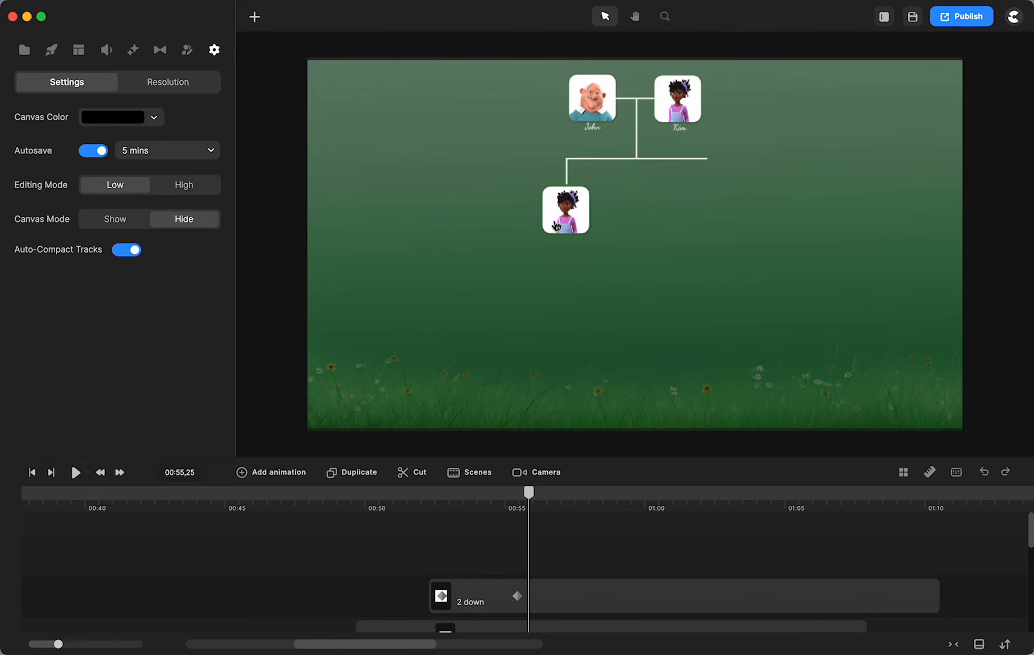
scroll(475, 548, "left", 6)
scroll(475, 548, "right", 1)
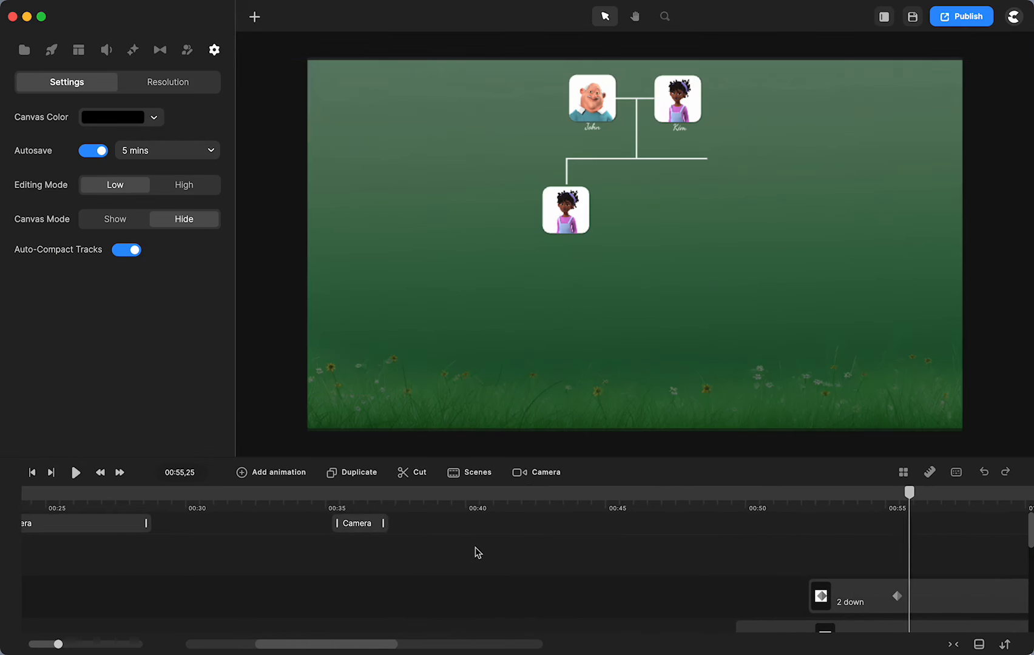
- Delete the copied girl portrait group beneath the 2 down line
left_click_drag(406, 497, 667, 503)
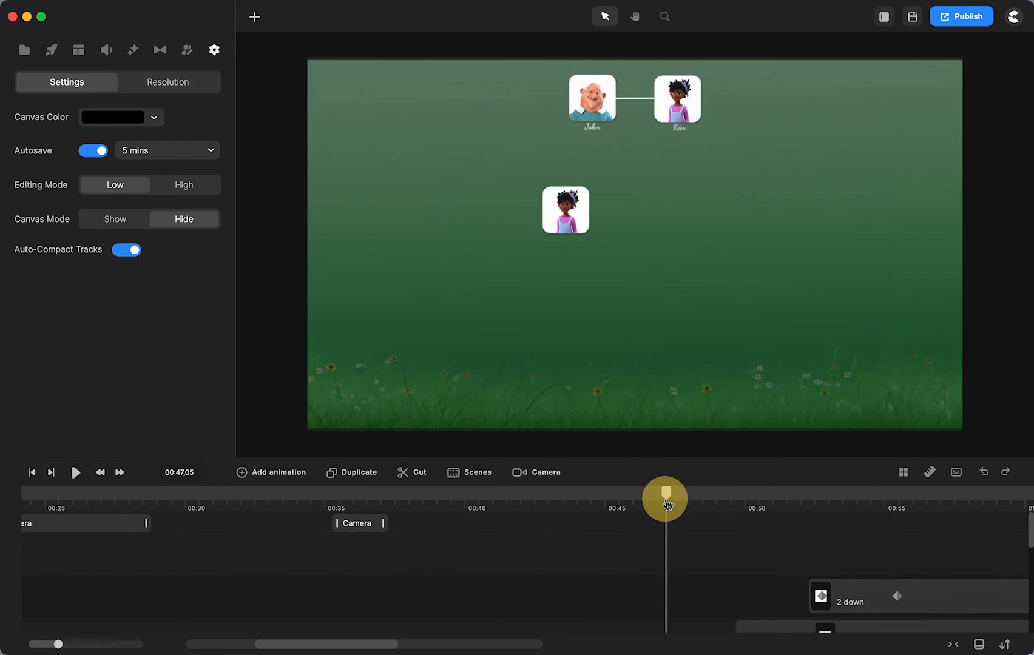
left_click(564, 227)
key("Delete")
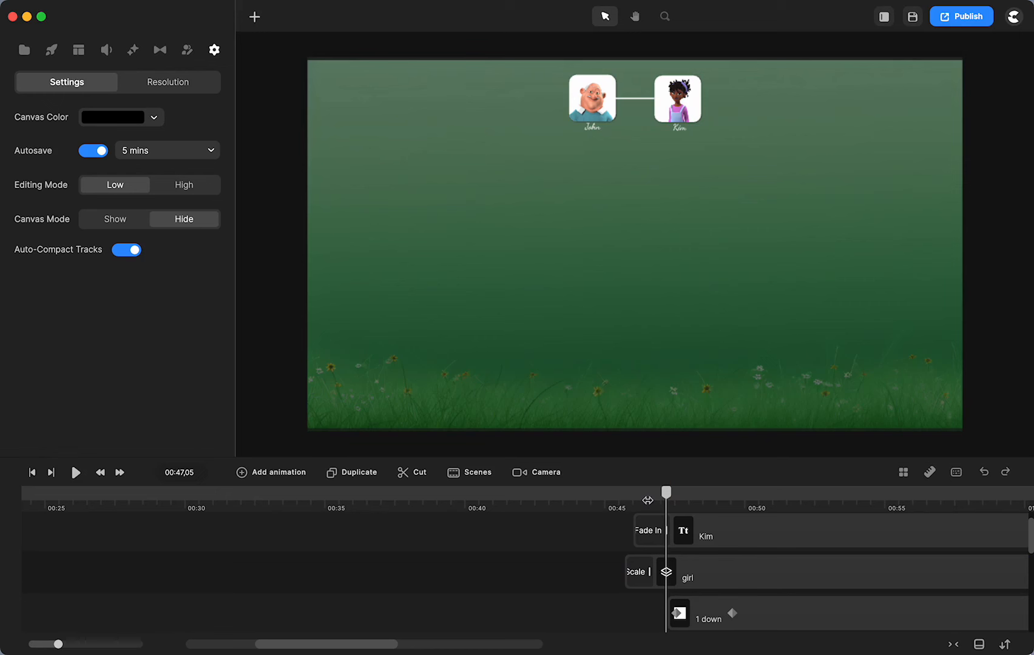
- Add a camera animation at 00:46,11 and extend its end to about 01:03
left_click_drag(666, 492, 630, 503)
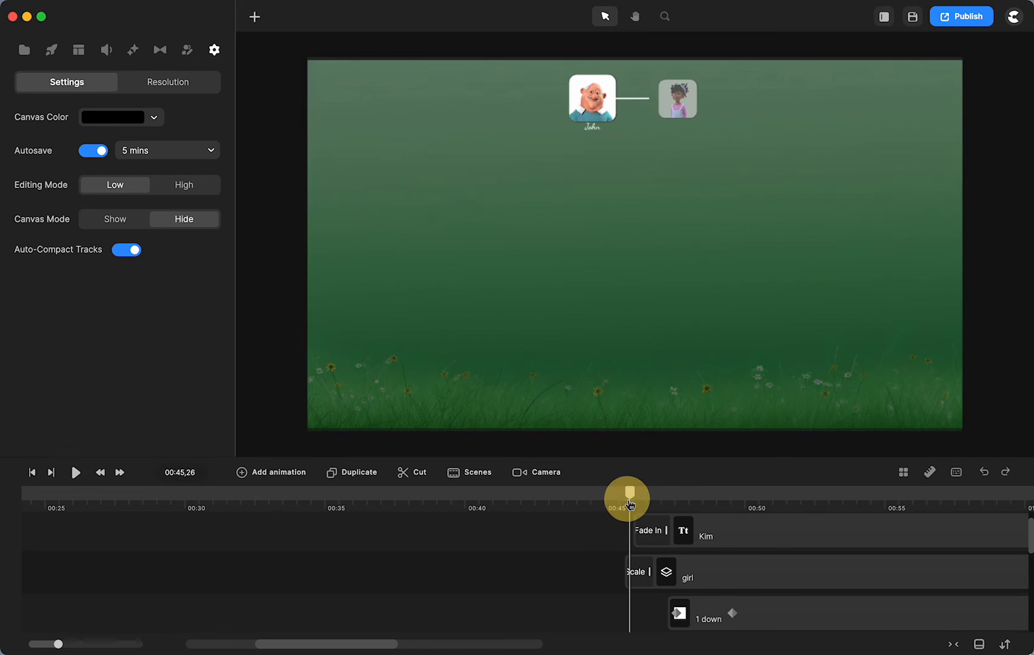
scroll(629, 562, "up", 5)
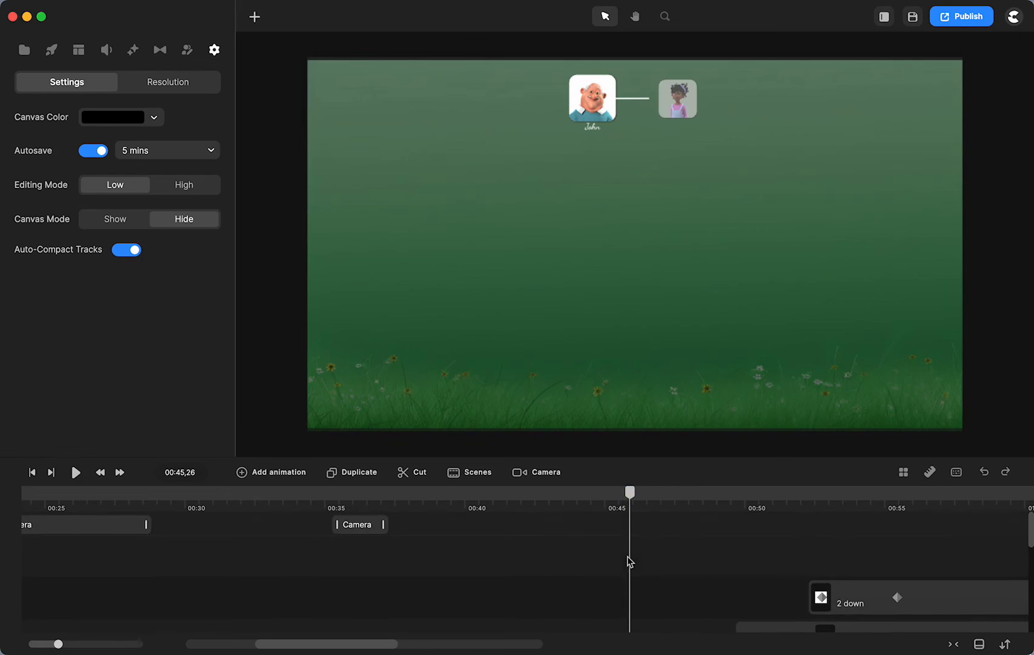
left_click(644, 529)
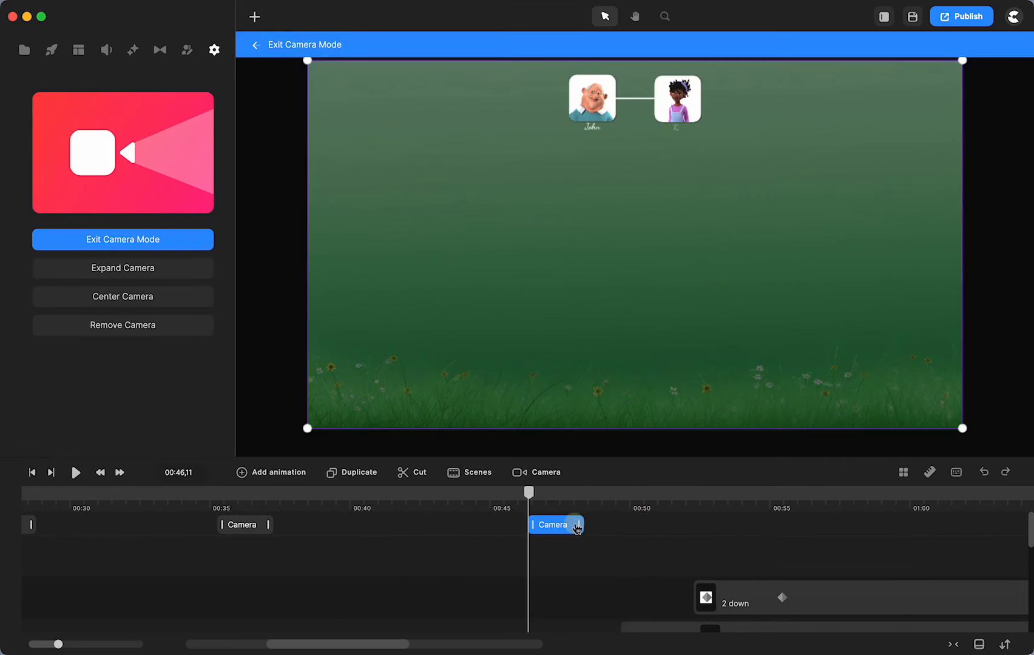
left_click_drag(576, 527, 998, 514)
scroll(845, 538, "right", 5)
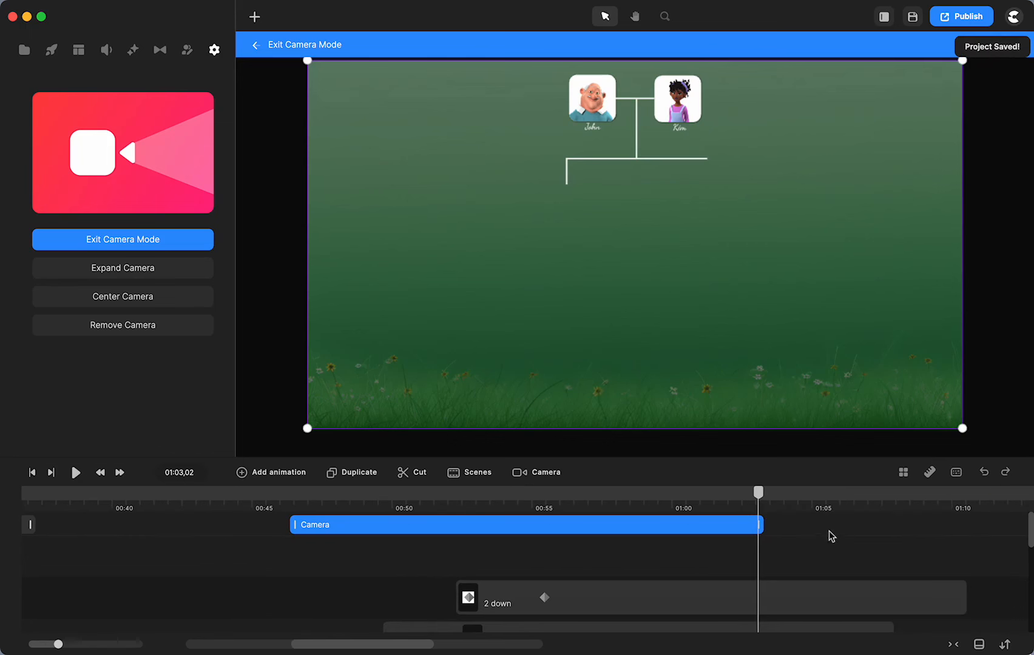
mouse_move(759, 525)
left_mouse_down()
mouse_move(812, 526)
mouse_move(764, 526)
left_mouse_up()
- At 00:46,12, shrink the camera frame and centre it tightly around the top couple's portraits
left_click(291, 501)
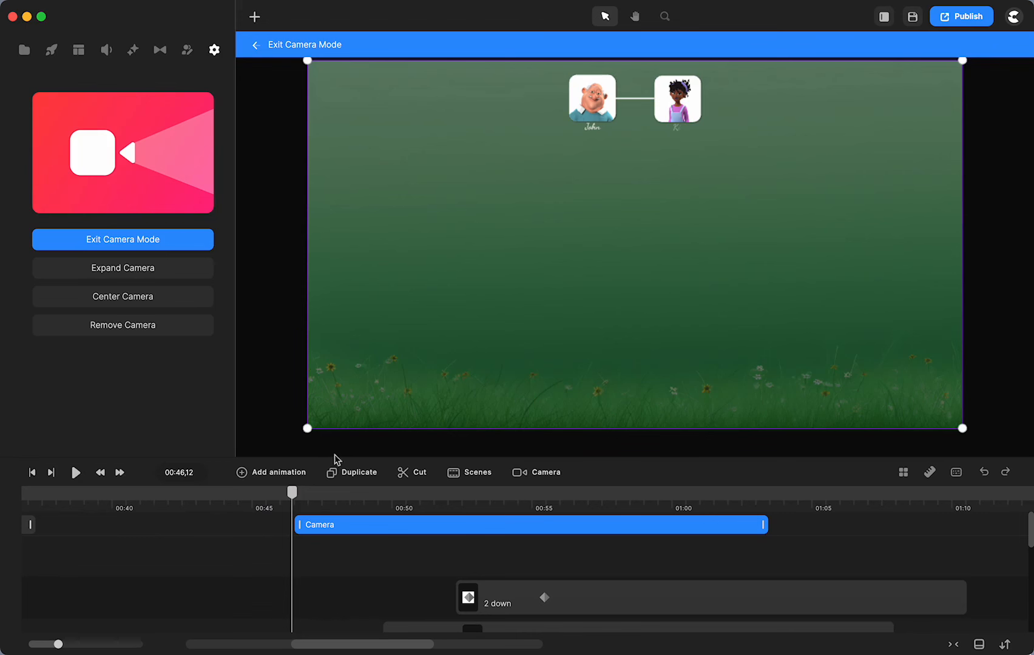
left_click_drag(307, 432, 754, 130)
left_click_drag(890, 118, 654, 122)
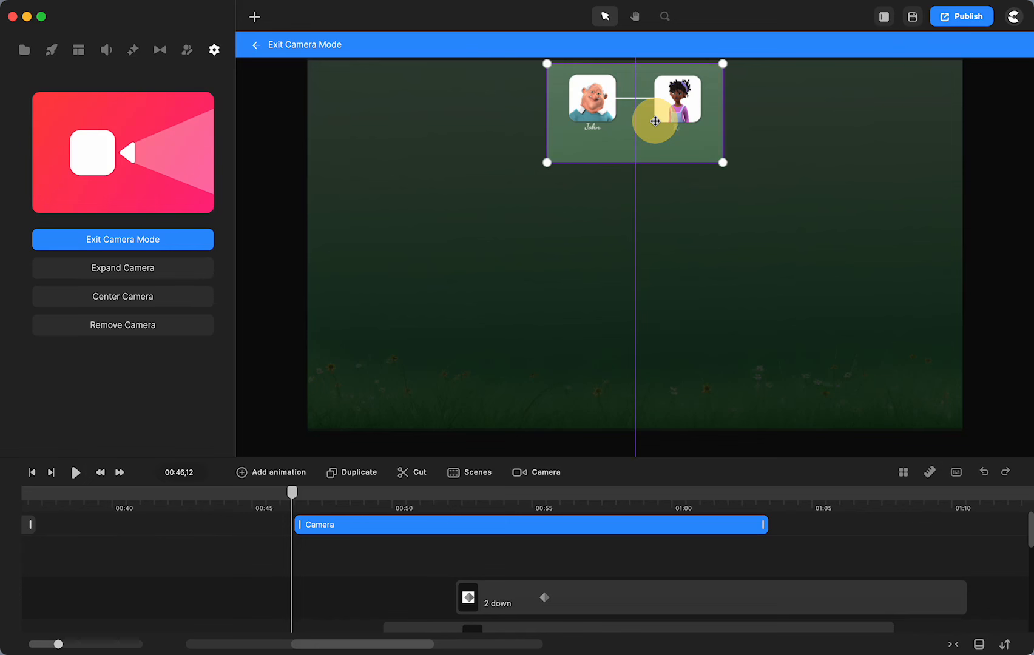
left_click_drag(655, 121, 655, 123)
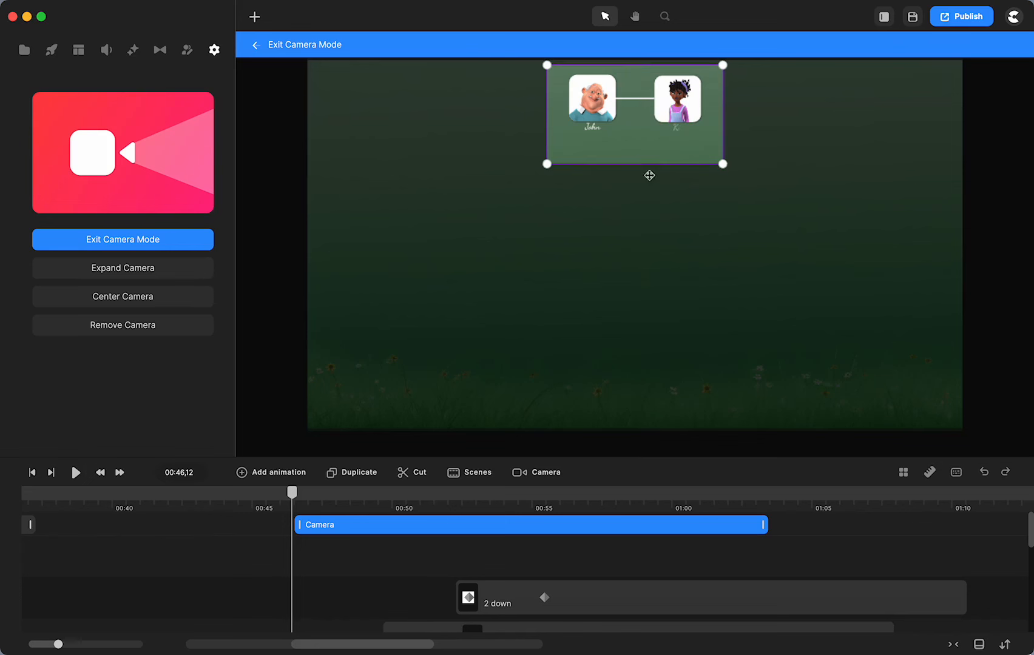
- Set the camera animation's In & Out easing to Linear
right_click(498, 530)
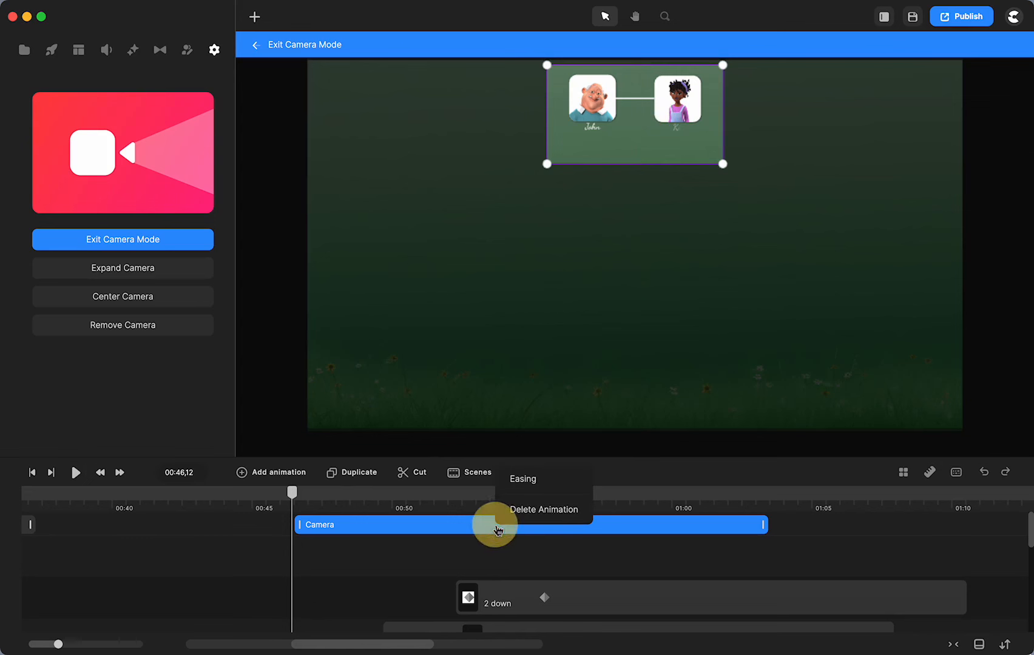
left_click(520, 480)
left_click(552, 364)
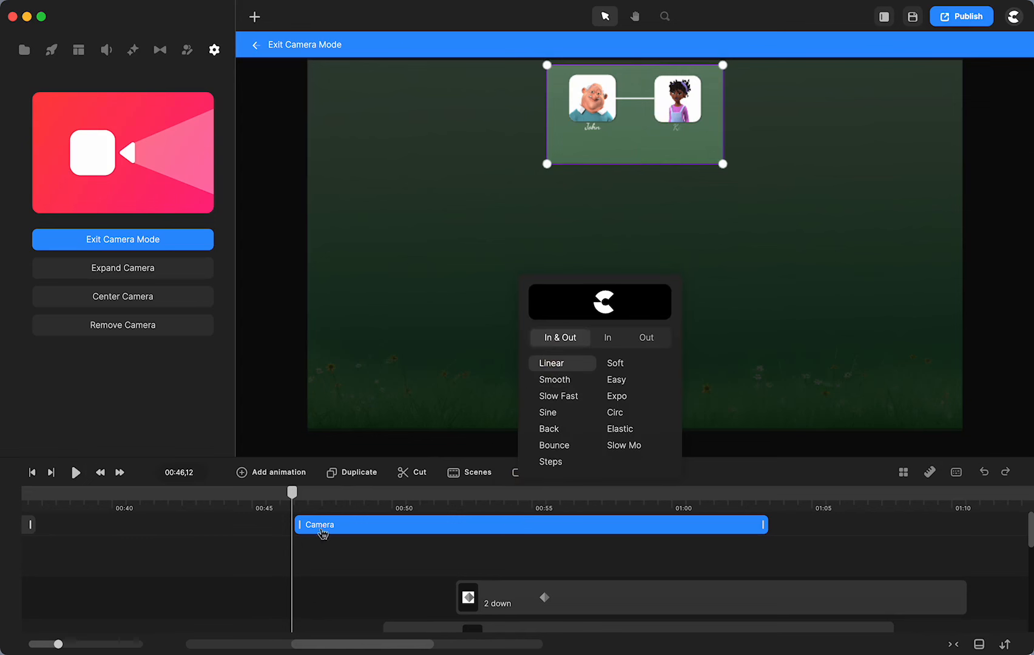
- Preview the camera zoom-out, playing it from 00:46,12 and from 00:41,15
left_click(75, 473)
left_click(75, 473)
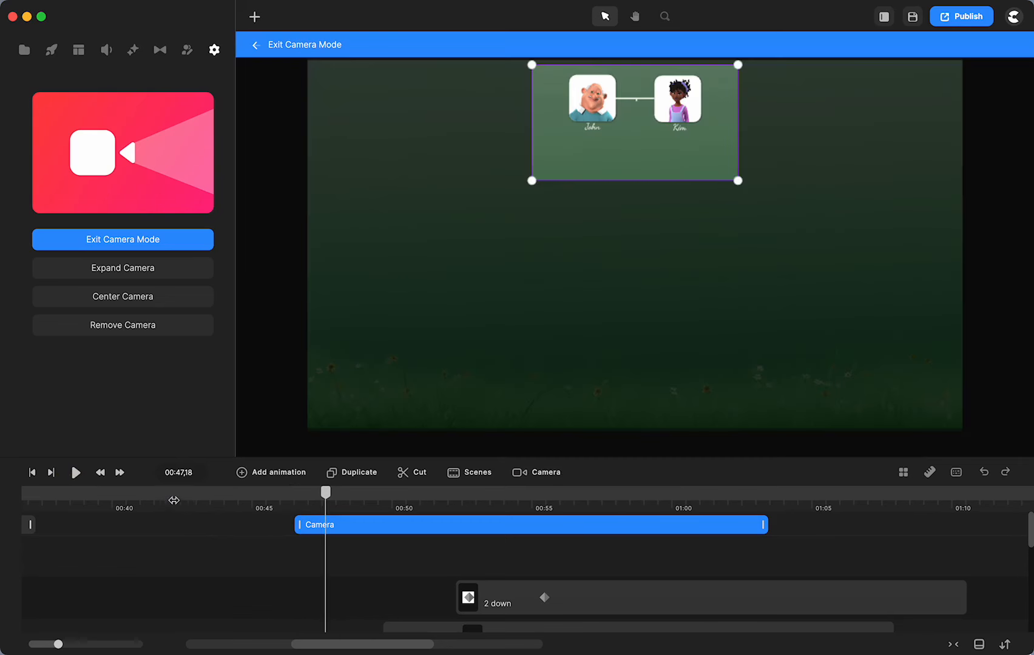
left_click(154, 500)
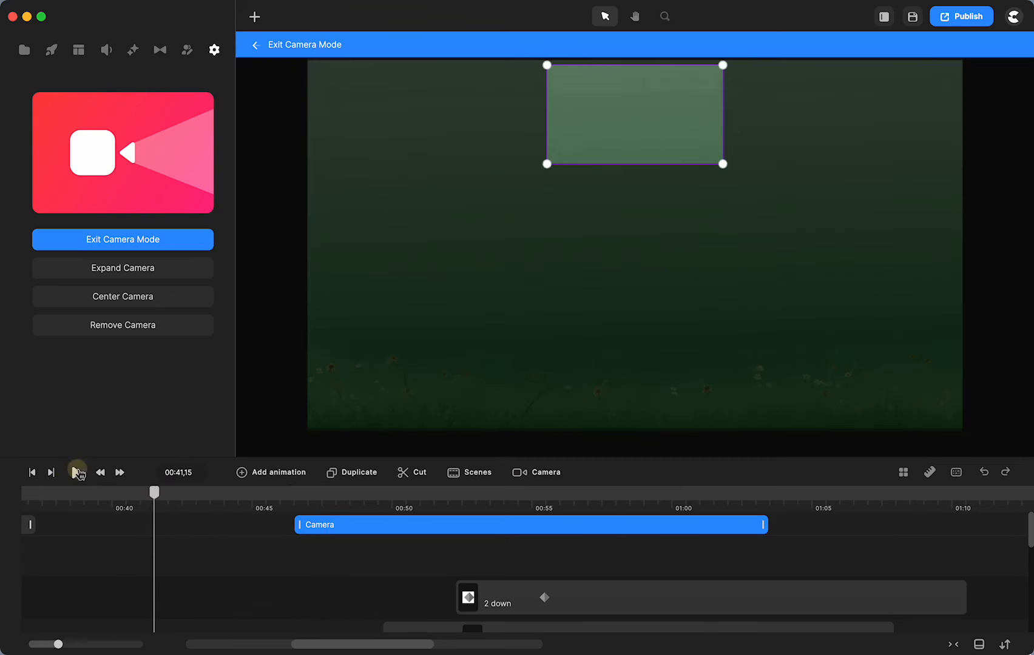
left_click(77, 472)
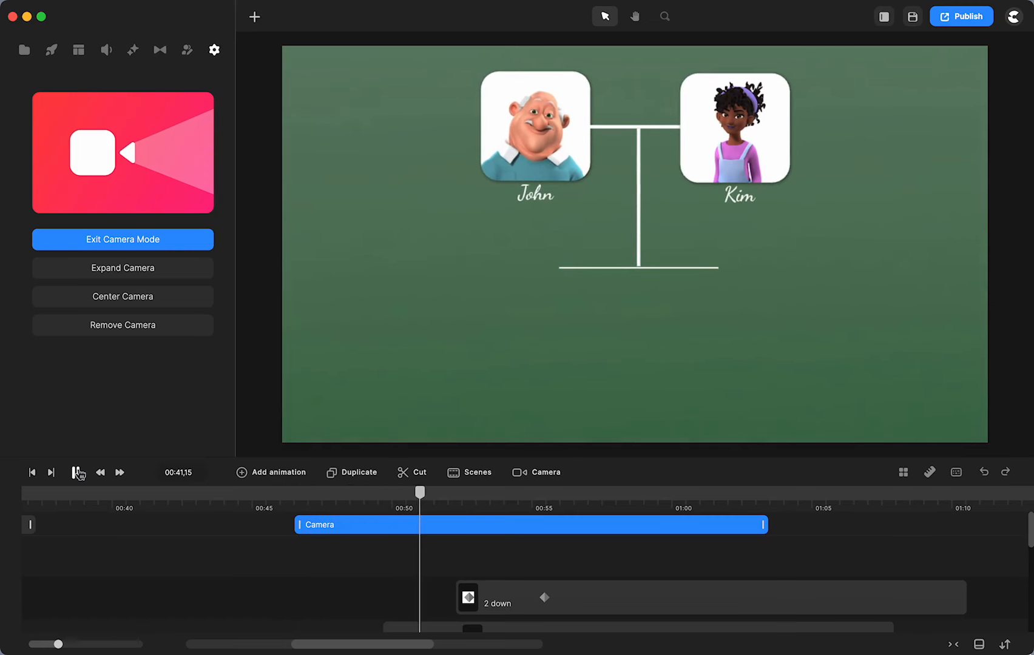
left_click(75, 473)
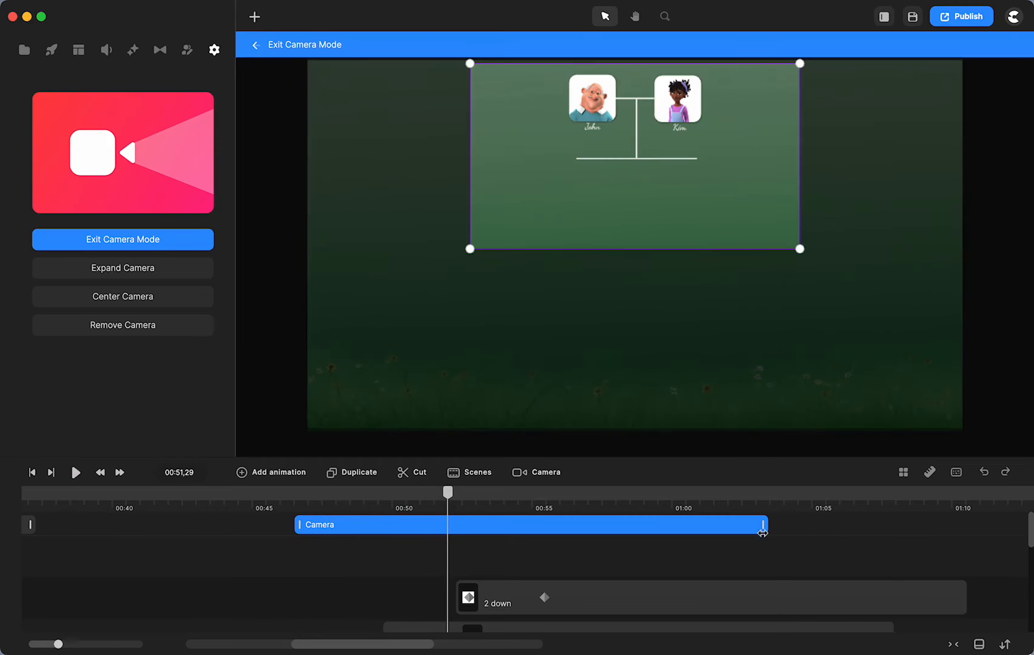
- Extend the camera animation's end past 01:10, play it back from 00:45,17, and exit camera mode
left_click_drag(764, 525, 1030, 521)
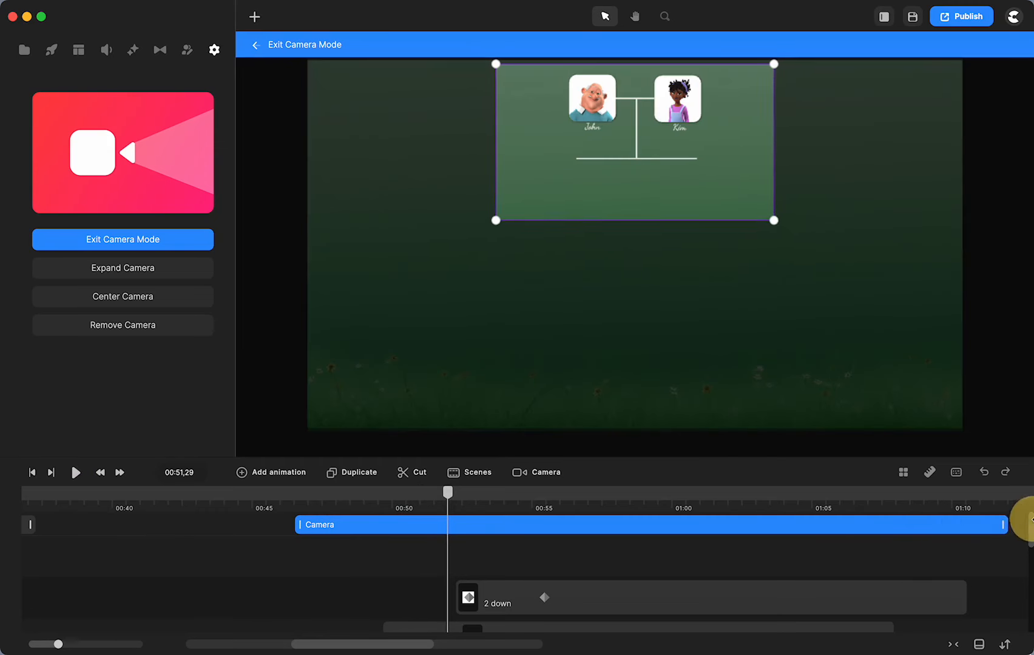
left_click(268, 503)
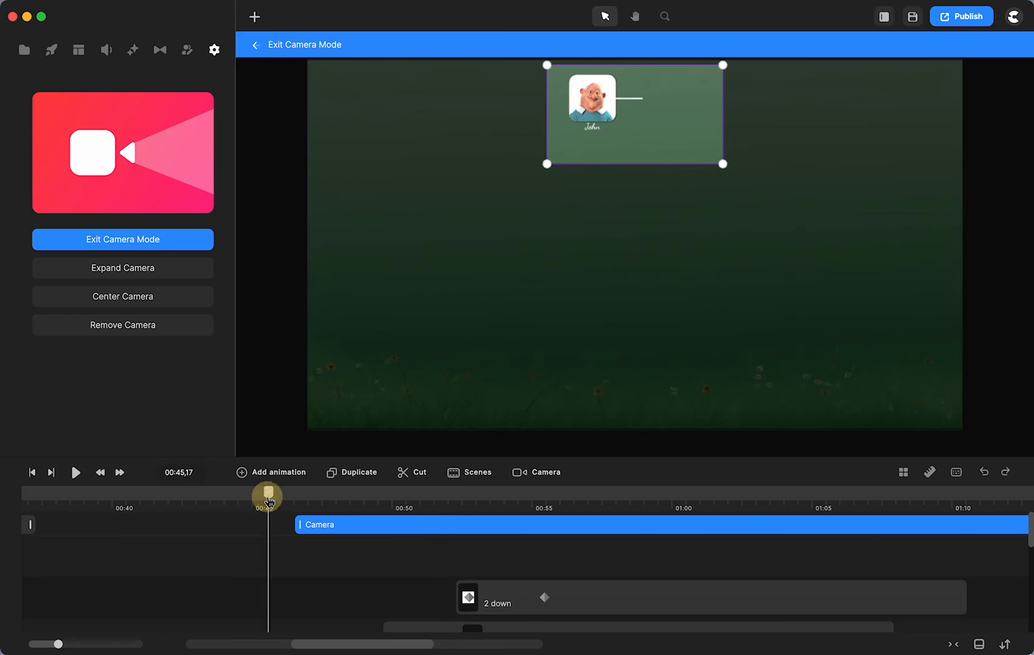
left_click(76, 473)
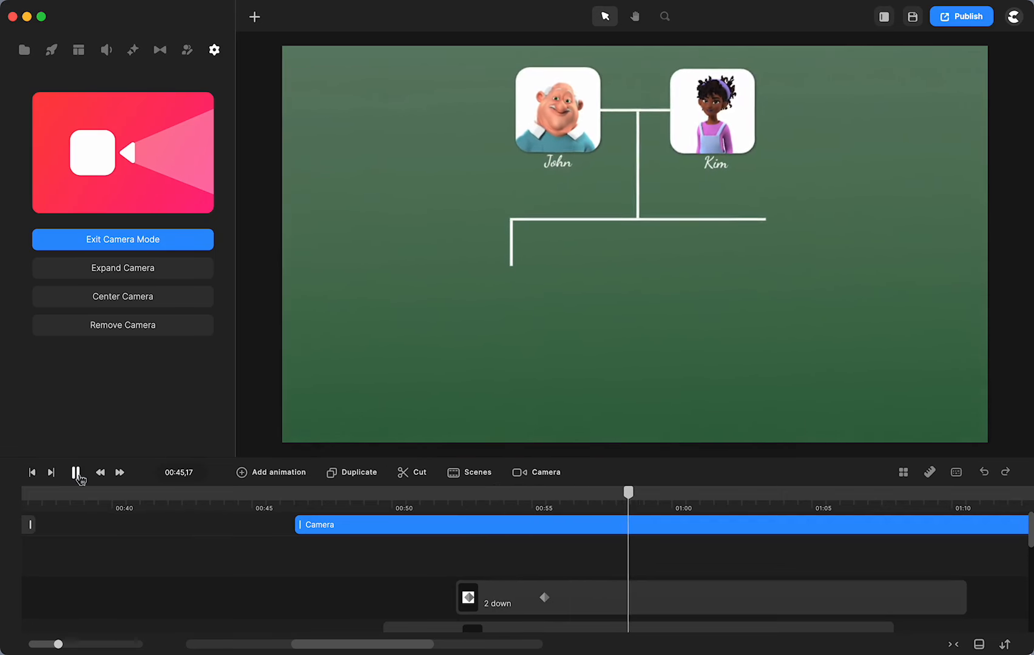
left_click(77, 473)
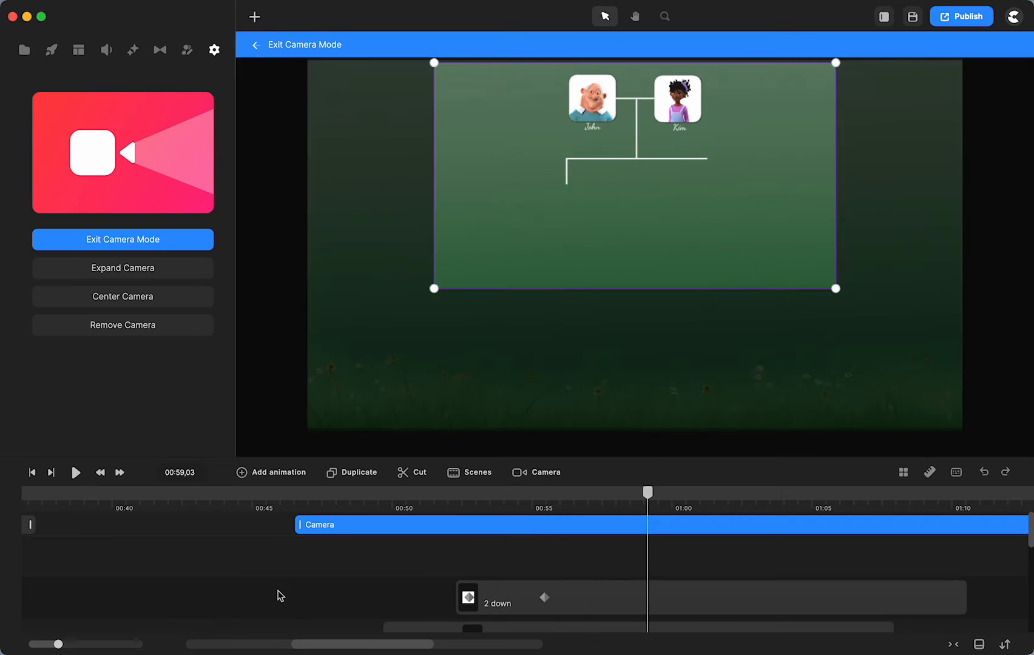
left_click(296, 53)
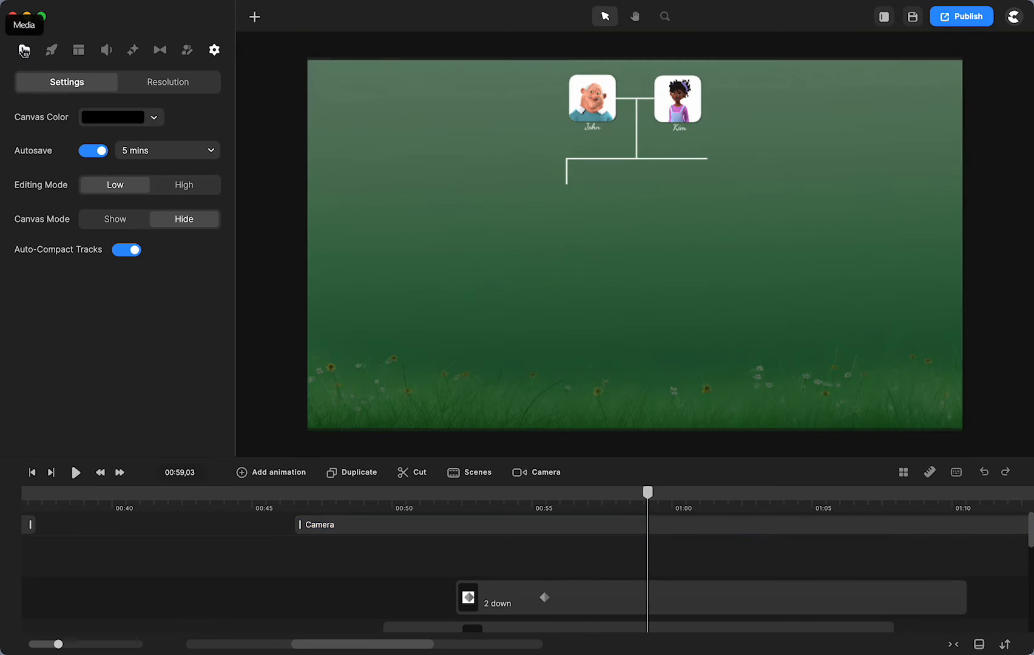
- Search the SVG icon library for "leaf" and import the solid leaf into the project
left_click(23, 50)
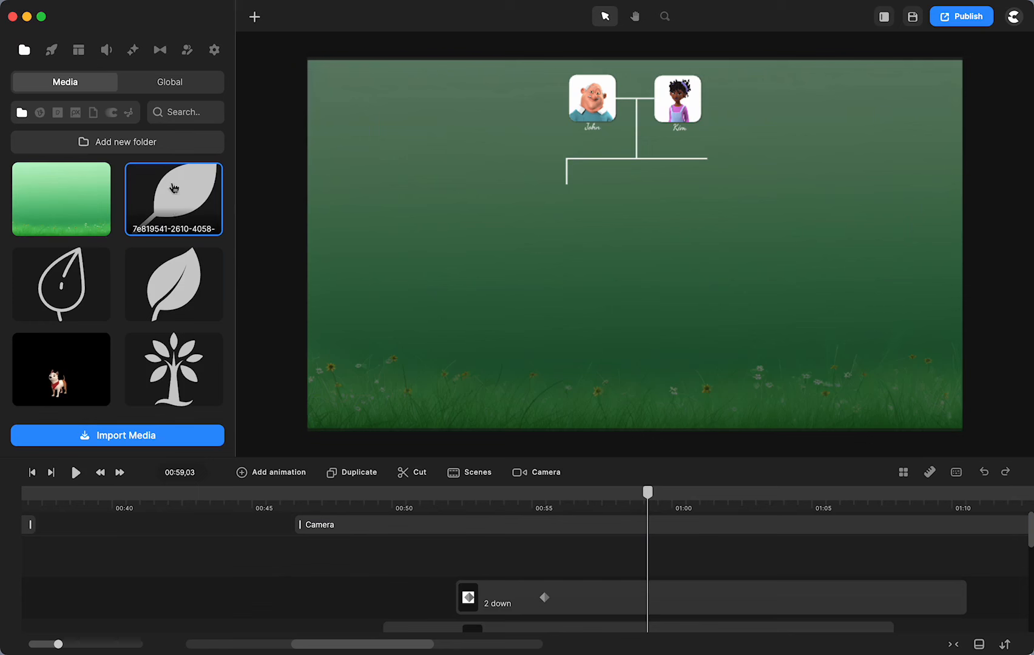
left_click(129, 118)
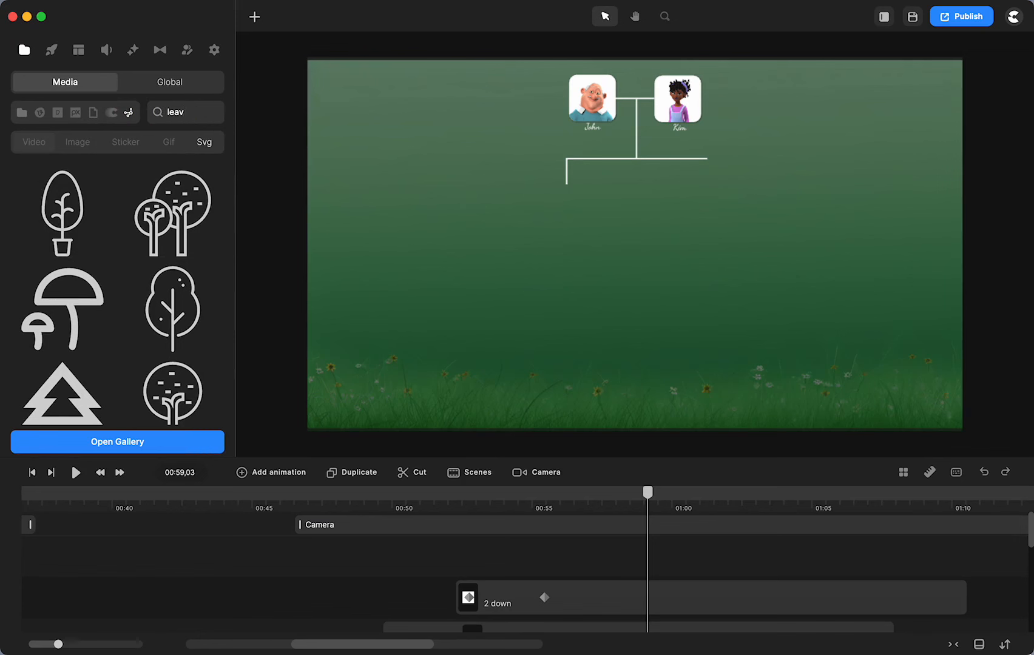
key("BackSpace")
type("f")
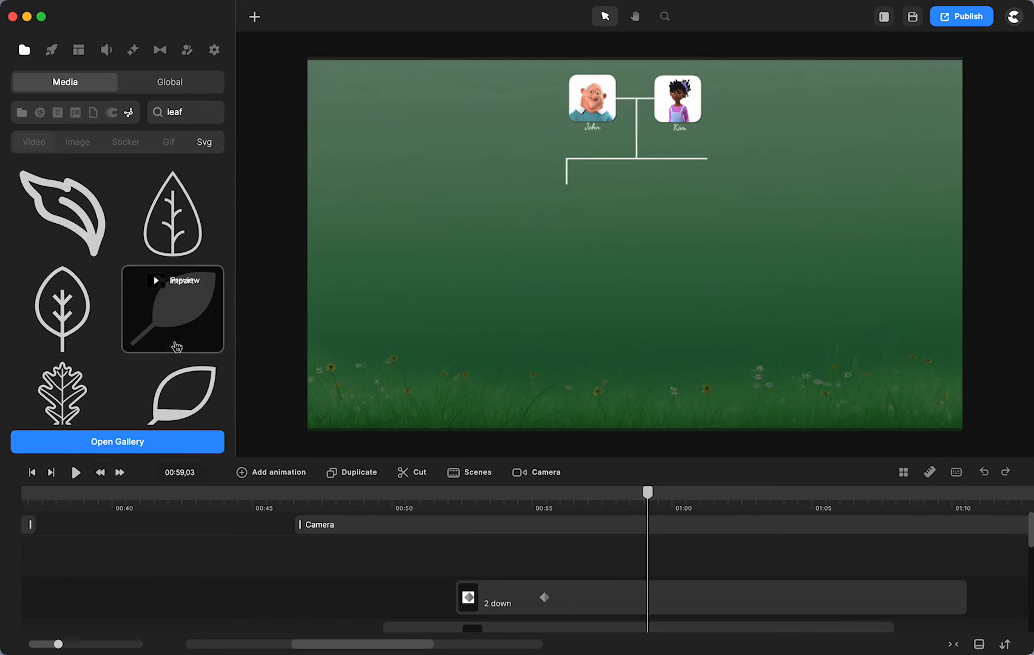
left_click(182, 291)
- Scale the leaf to 46%, place it left of the portraits, colour it green, and add a 135° shadow with 1 px distance and blur
left_click_drag(714, 356, 671, 297)
left_click_drag(635, 245, 414, 138)
left_click(145, 137)
left_click(117, 336)
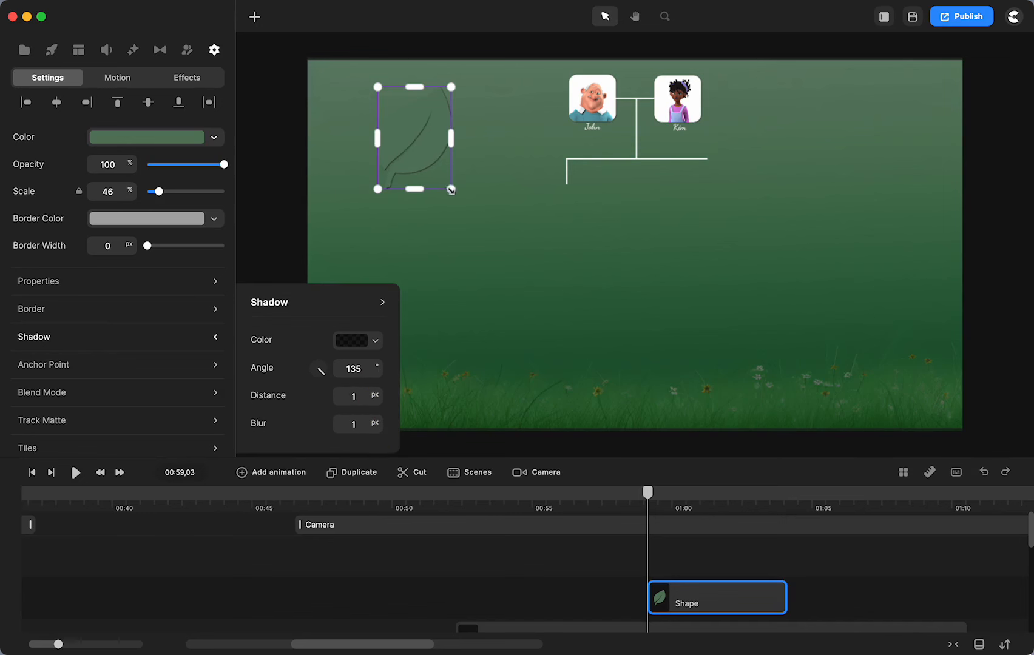
- Shrink the leaf to 18% and place it above the left corner of the 2 across line, beside the man's portrait
left_click_drag(450, 190, 421, 161)
left_click_drag(351, 98, 355, 102)
left_click_drag(405, 171, 556, 122)
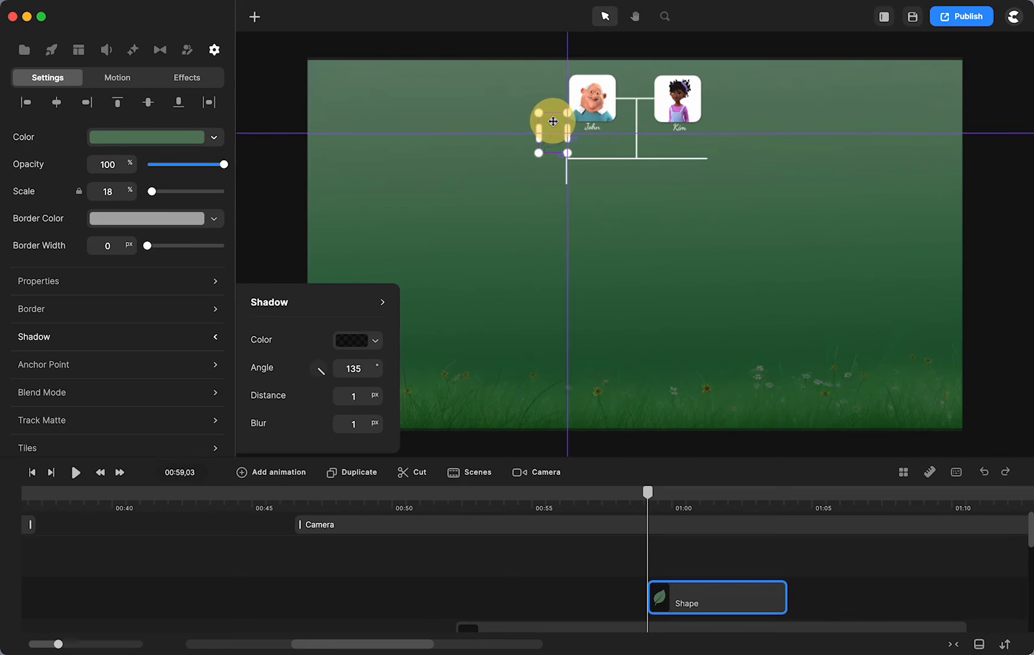
- Stretch the leaf clip to start at about 00:47 and end level with the 2 down clip
left_click_drag(647, 595, 464, 595)
left_click_drag(779, 589, 958, 589)
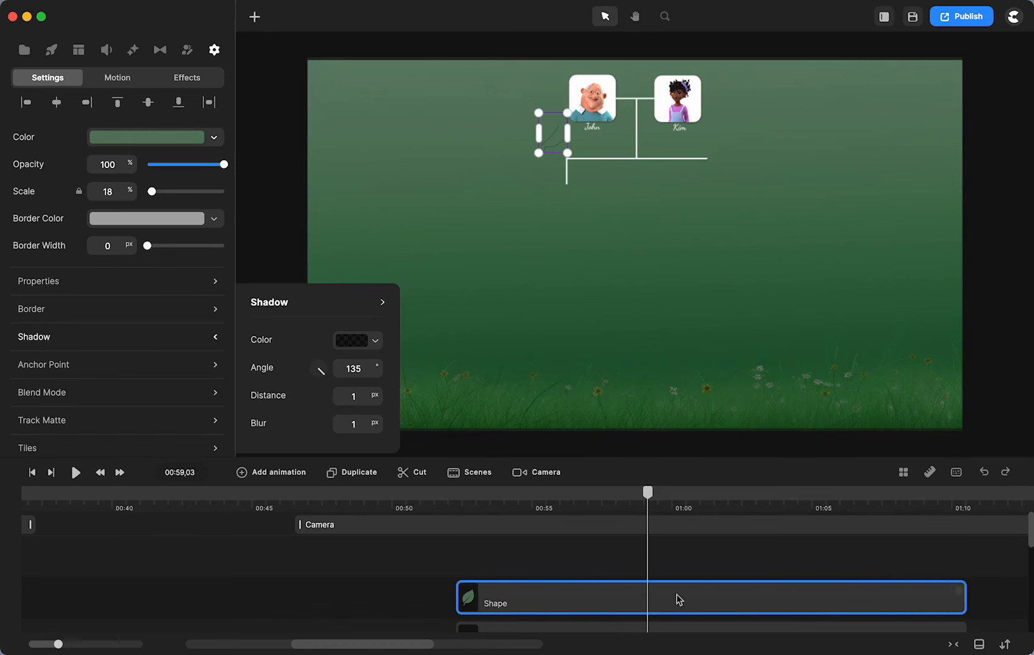
scroll(487, 582, "down", 3)
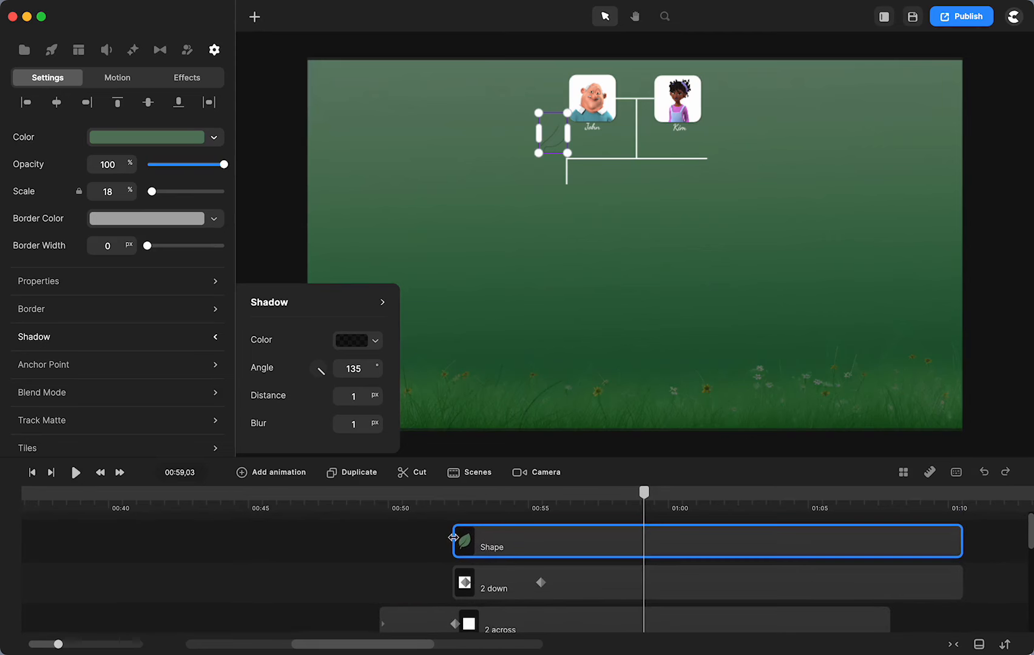
left_click_drag(453, 538, 323, 536)
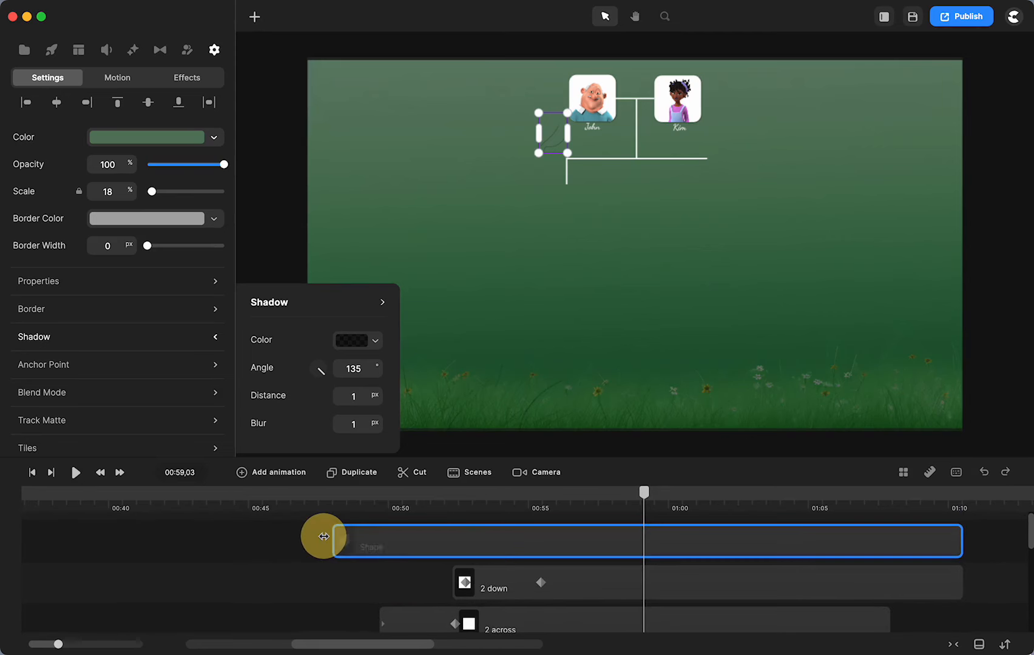
- Play the sequence from 00:44,19 to check how the leaf looks in the camera view
left_click(238, 502)
left_click(74, 472)
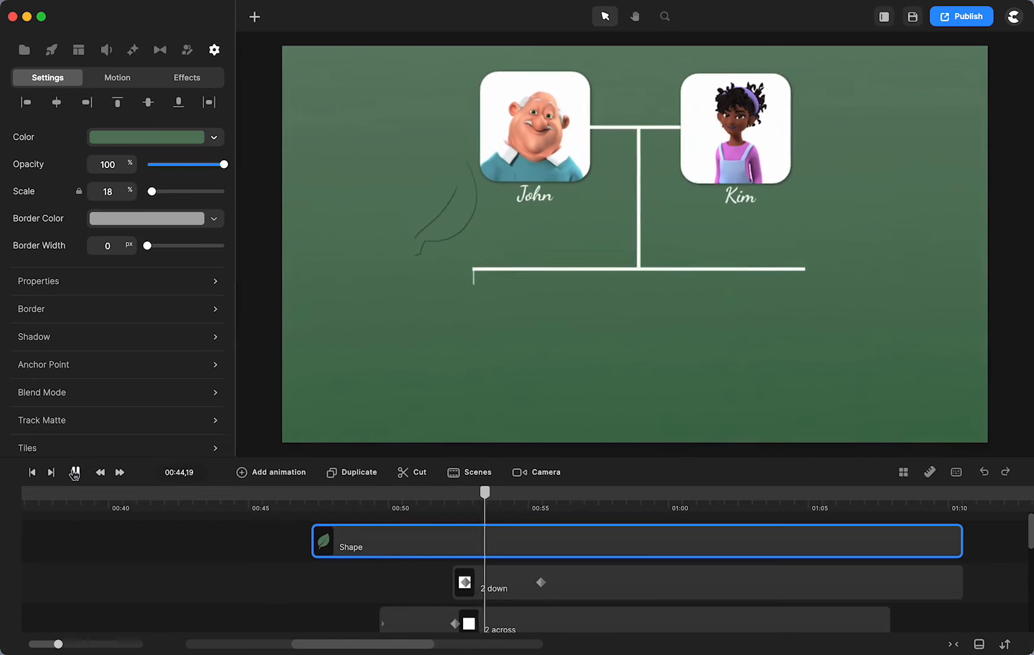
key("space")
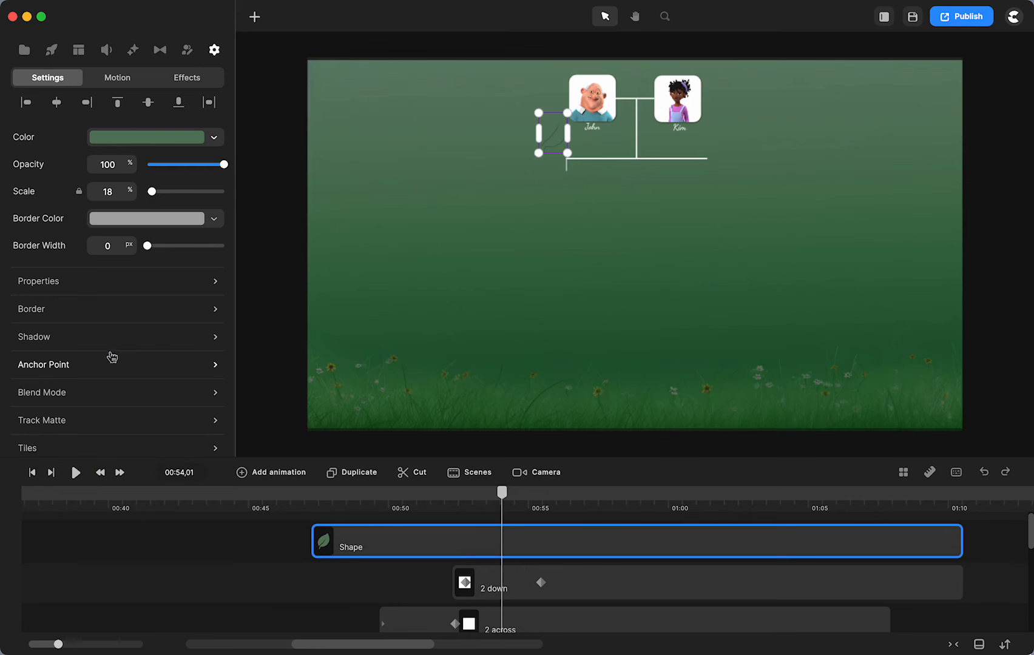
- Set the leaf's shadow distance to 3 px and blur to 2 px, and play the sequence from 00:46,29
left_click(111, 335)
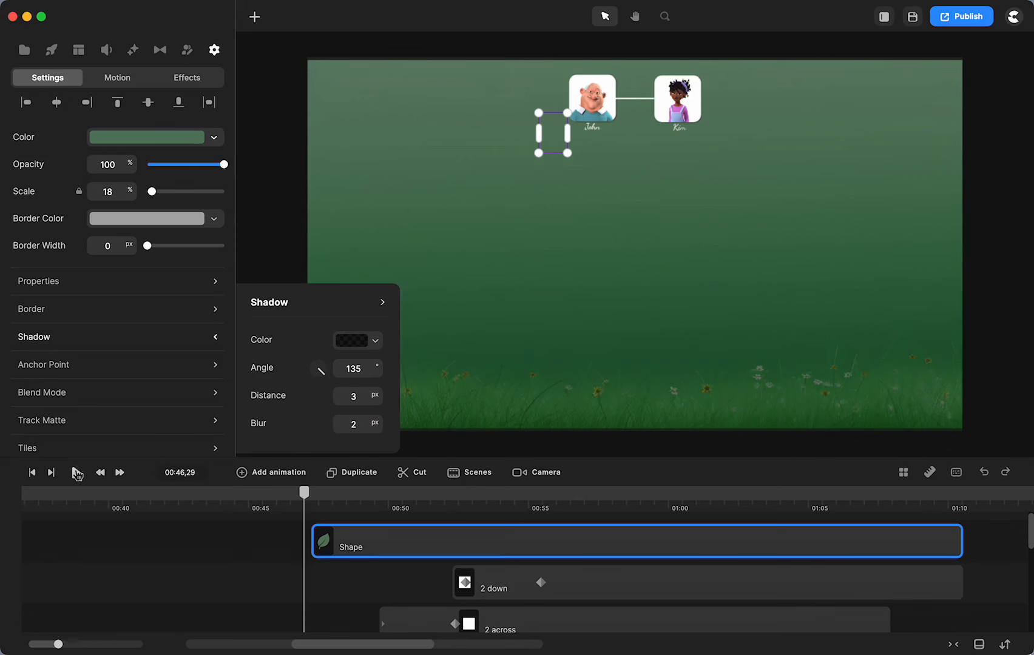
left_click(77, 473)
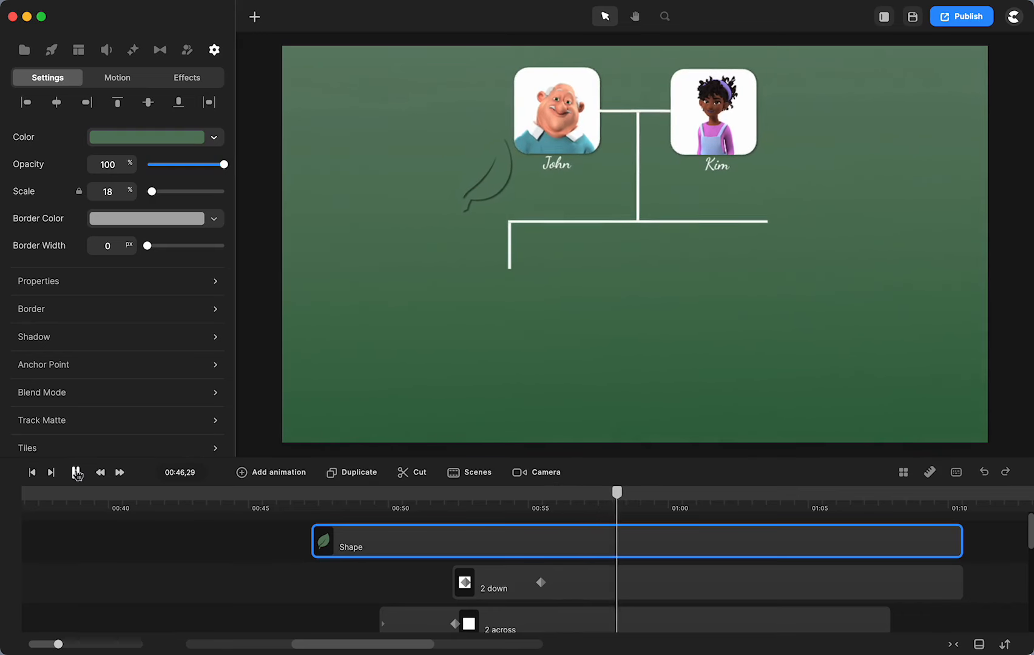
left_click(77, 474)
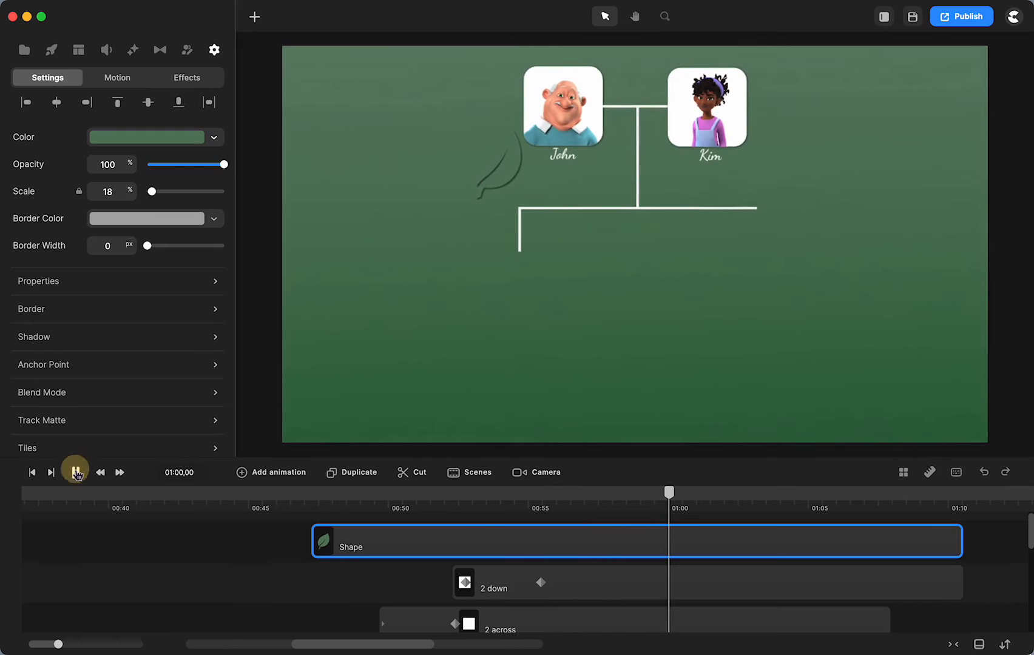
- Set the Windy Day audio clip's volume to 0% and play the whole family tree animation from the start
left_click(33, 471)
scroll(73, 556, "down", 5)
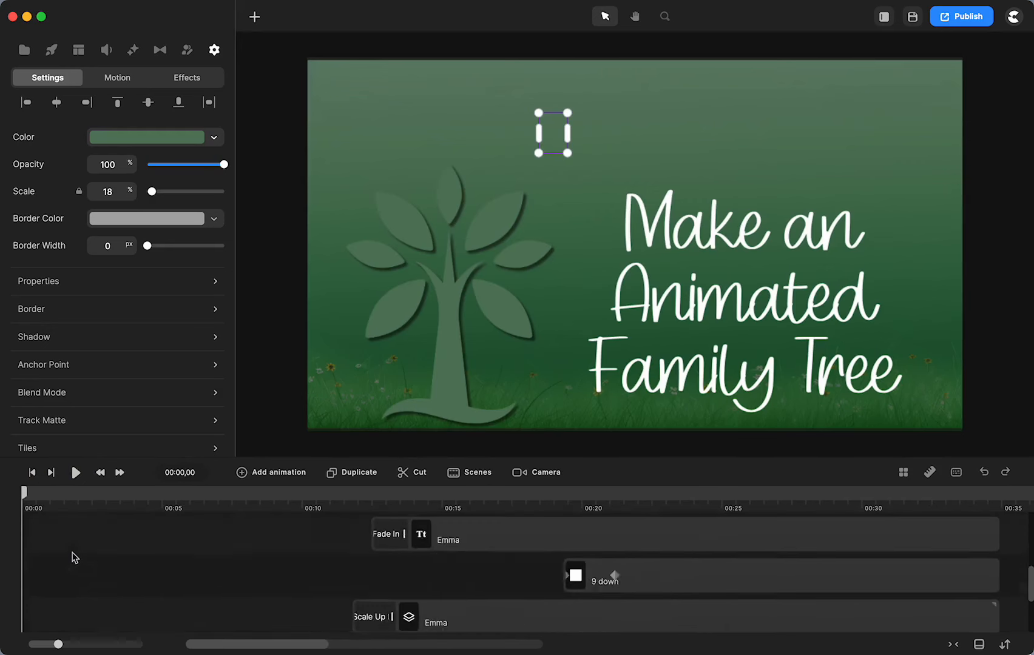
scroll(73, 557, "down", 10)
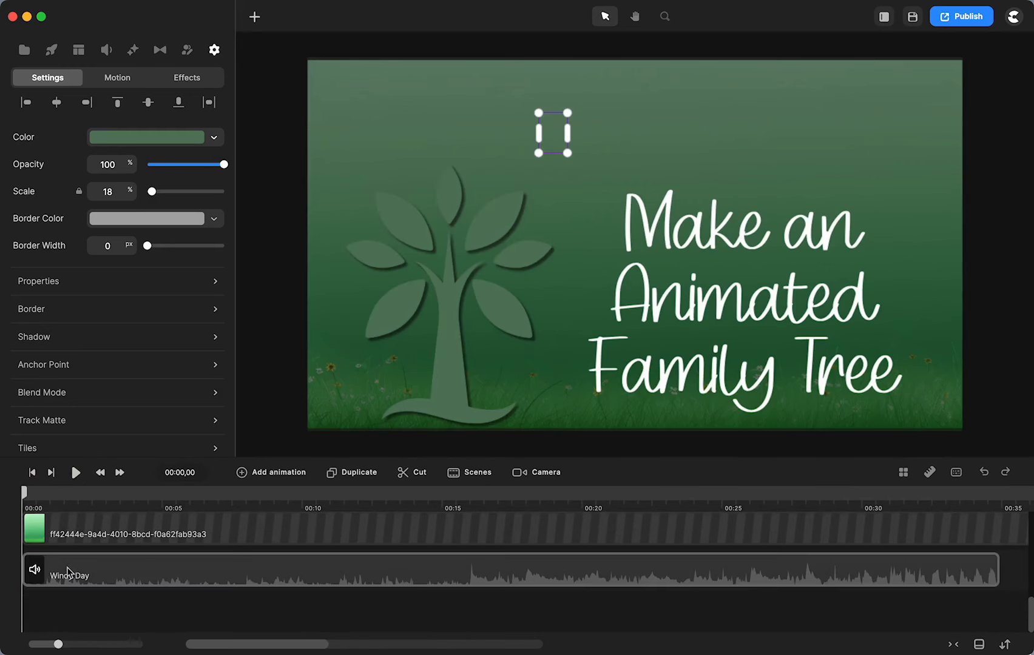
left_click(65, 576)
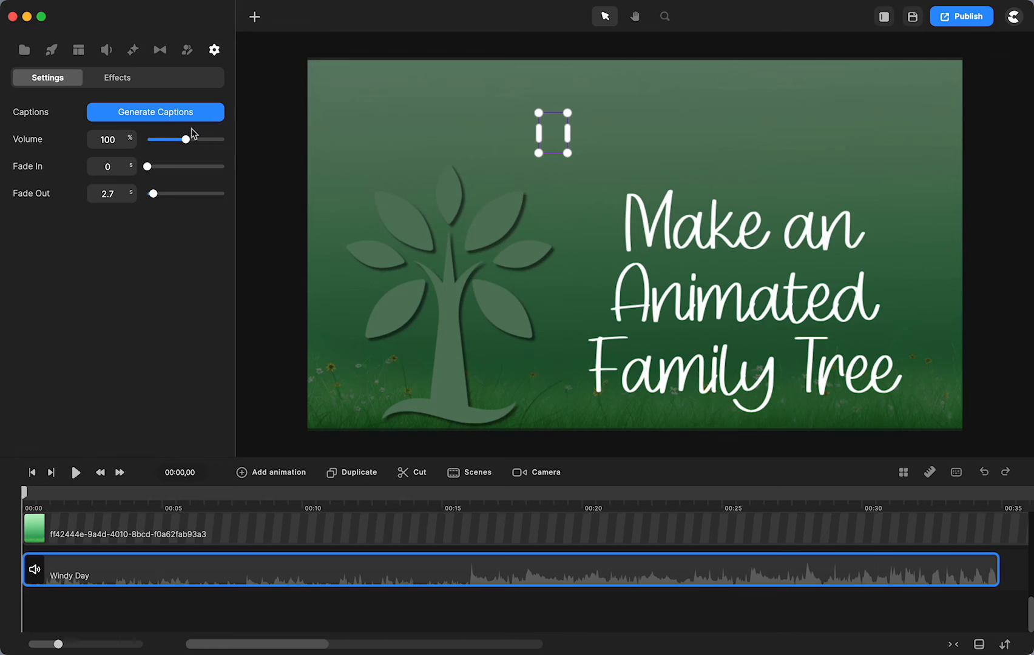
left_click_drag(187, 139, 117, 139)
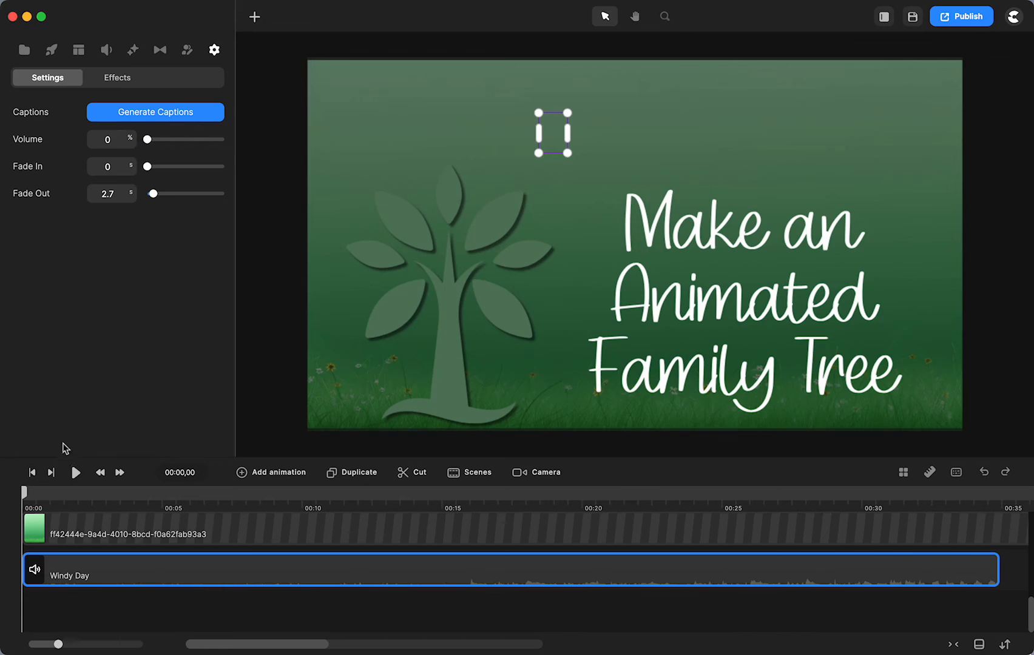
left_click(74, 474)
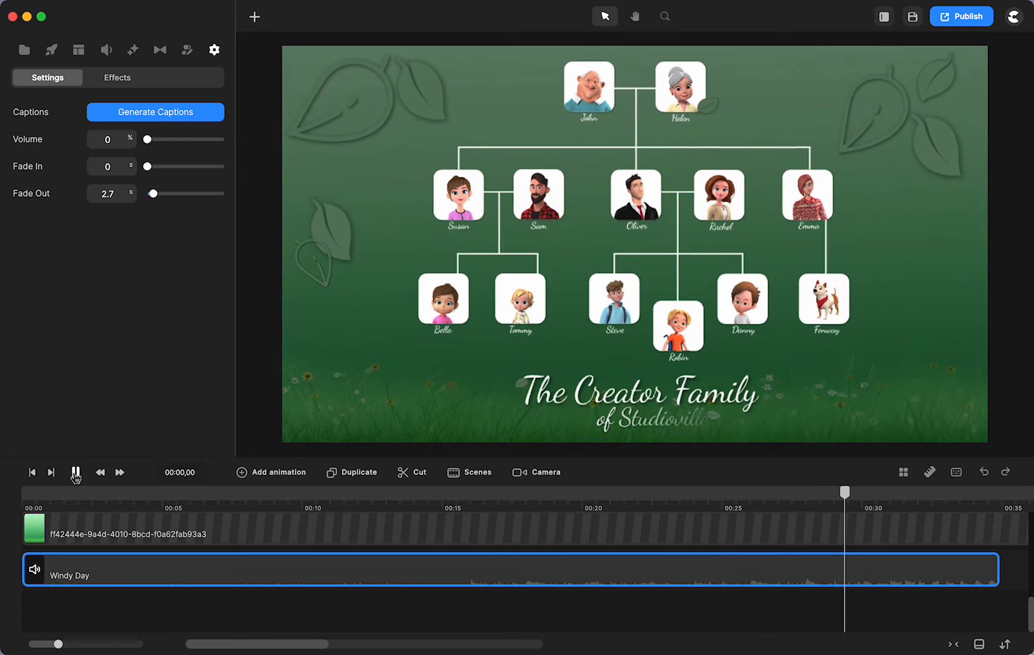
left_click(76, 472)
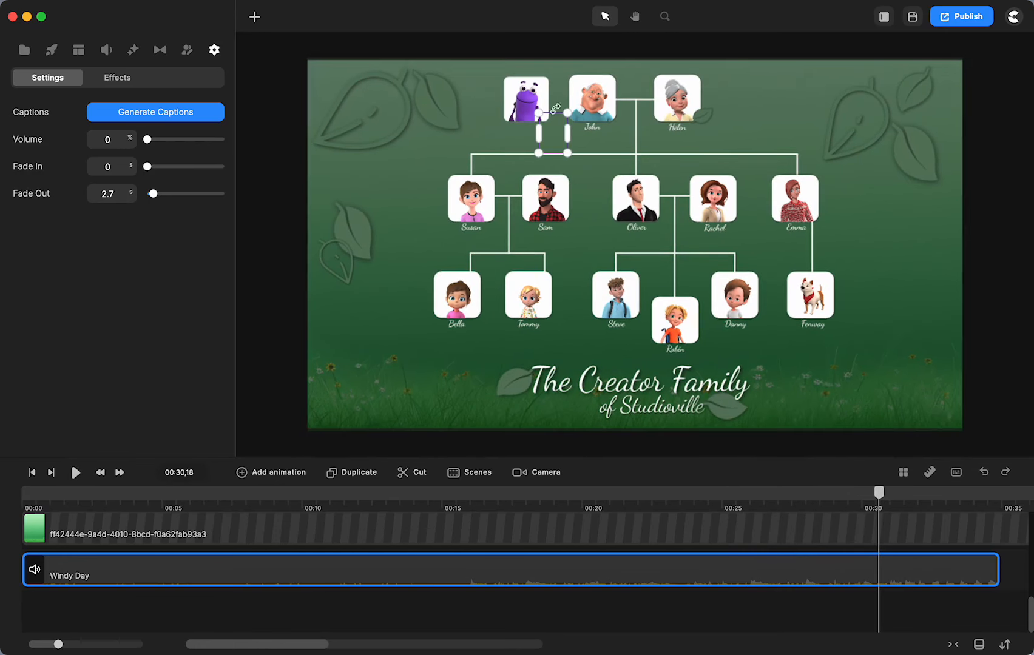
- Play the sequence from 00:13,23 to review the camera moves over the second generation of the tree
scroll(404, 568, "up", 5)
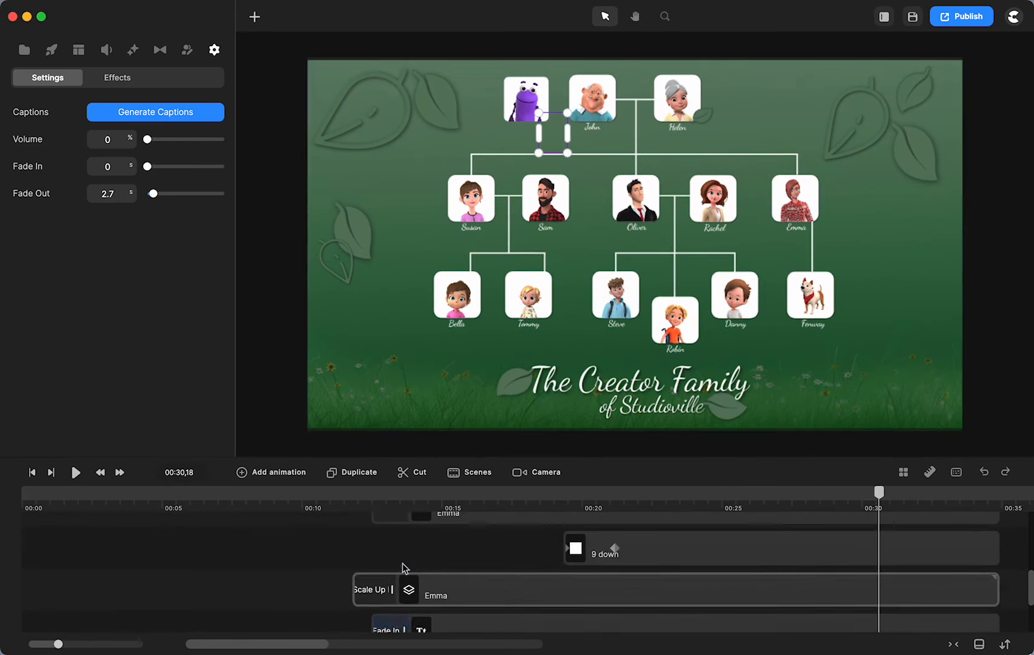
scroll(255, 576, "up", 6)
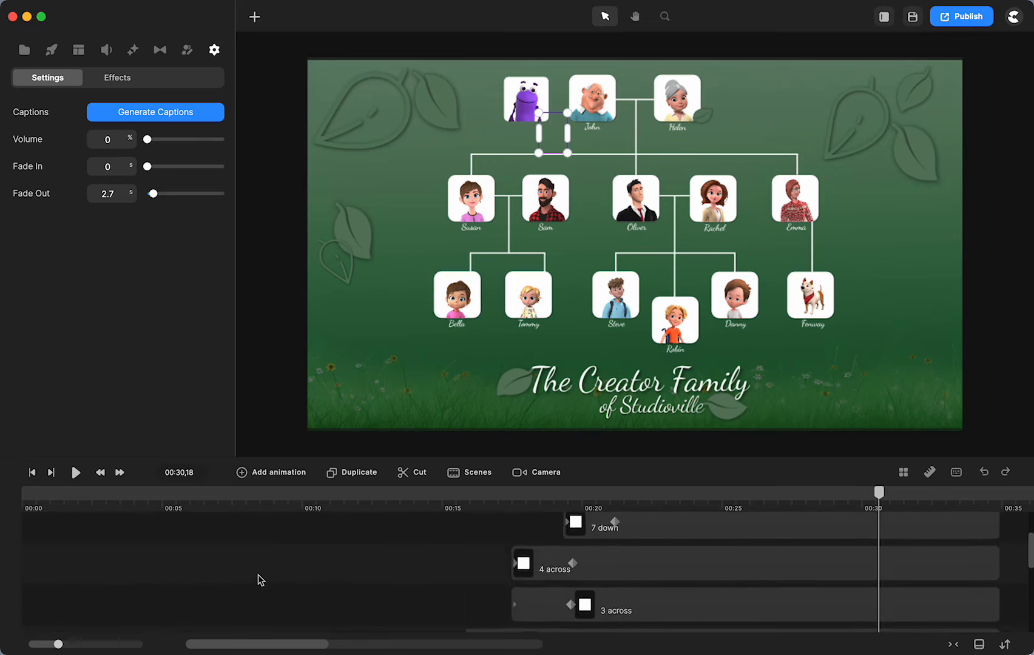
scroll(260, 580, "up", 3)
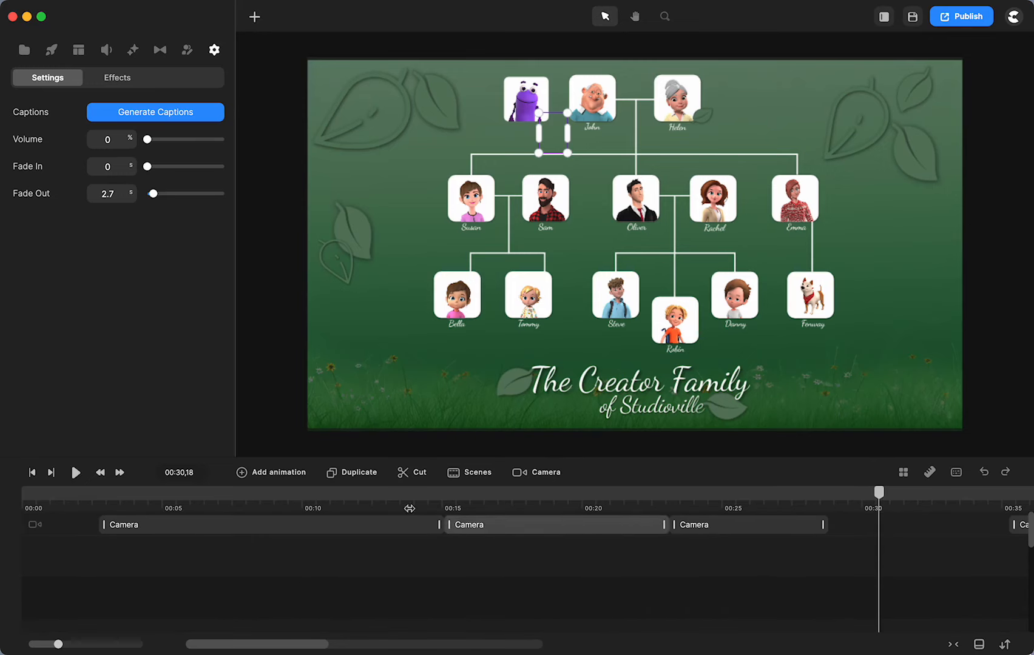
left_click_drag(885, 496, 413, 520)
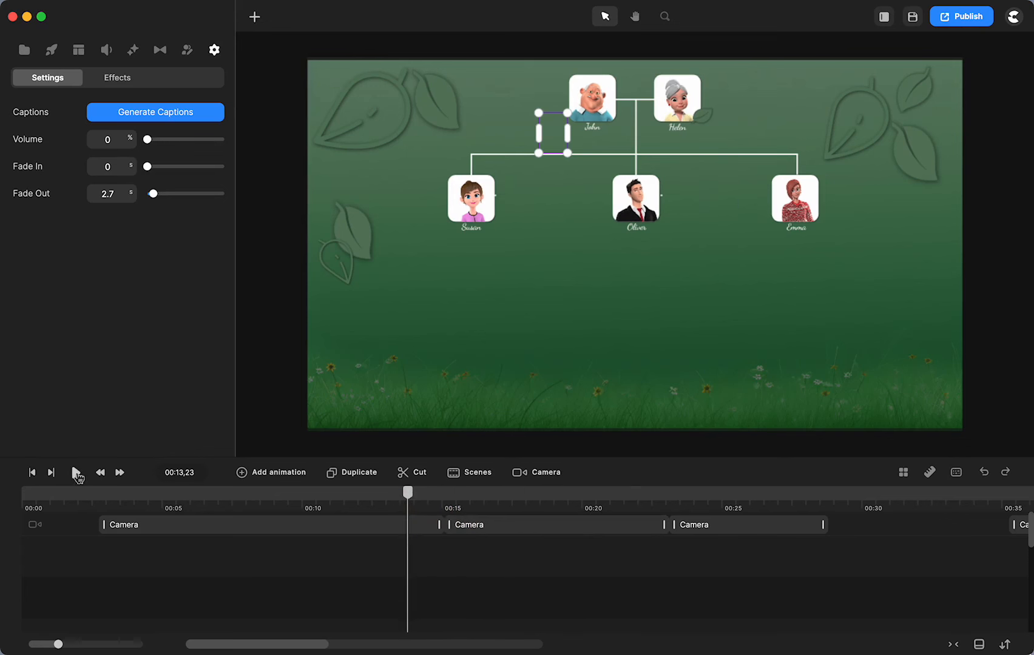
left_click(76, 475)
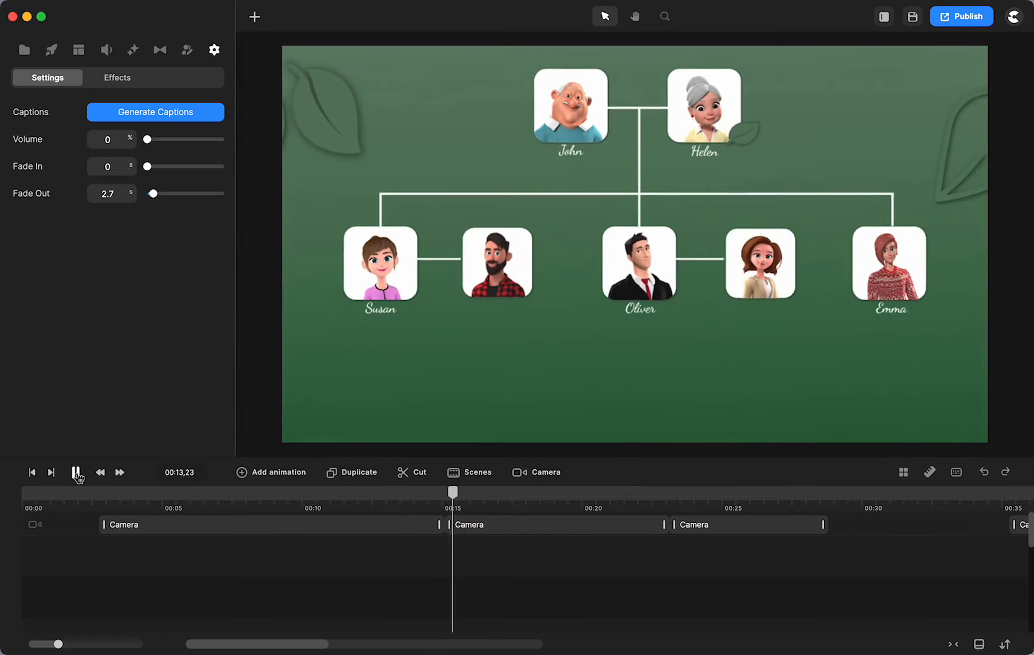